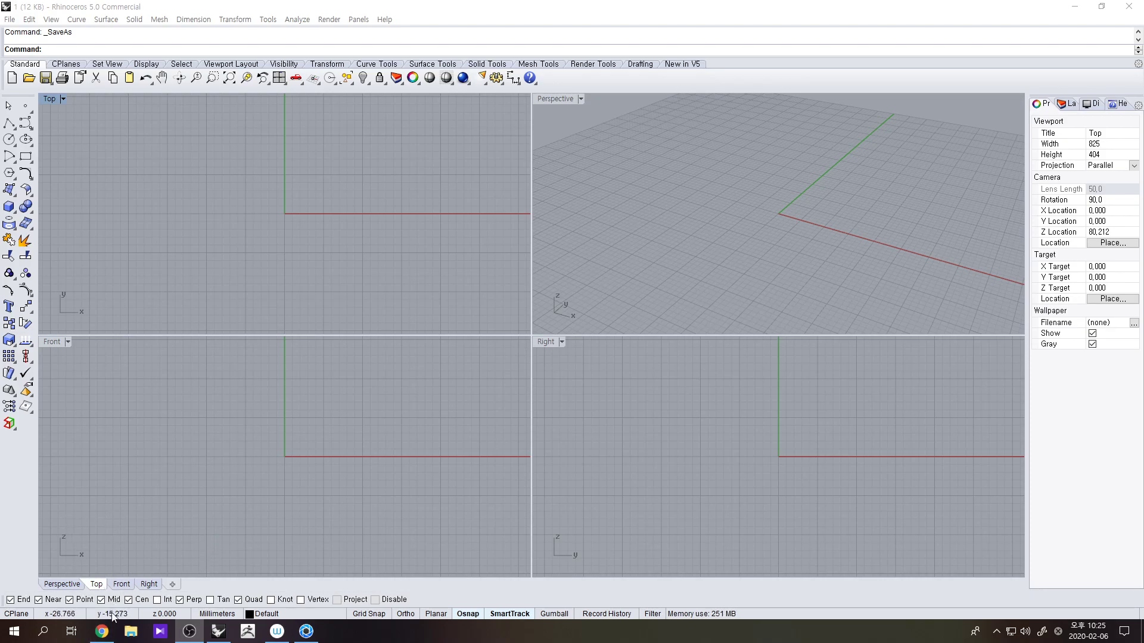
- Switch to Chrome and compare the drawings in the image results for "iphone 7 cad"
click(90, 569)
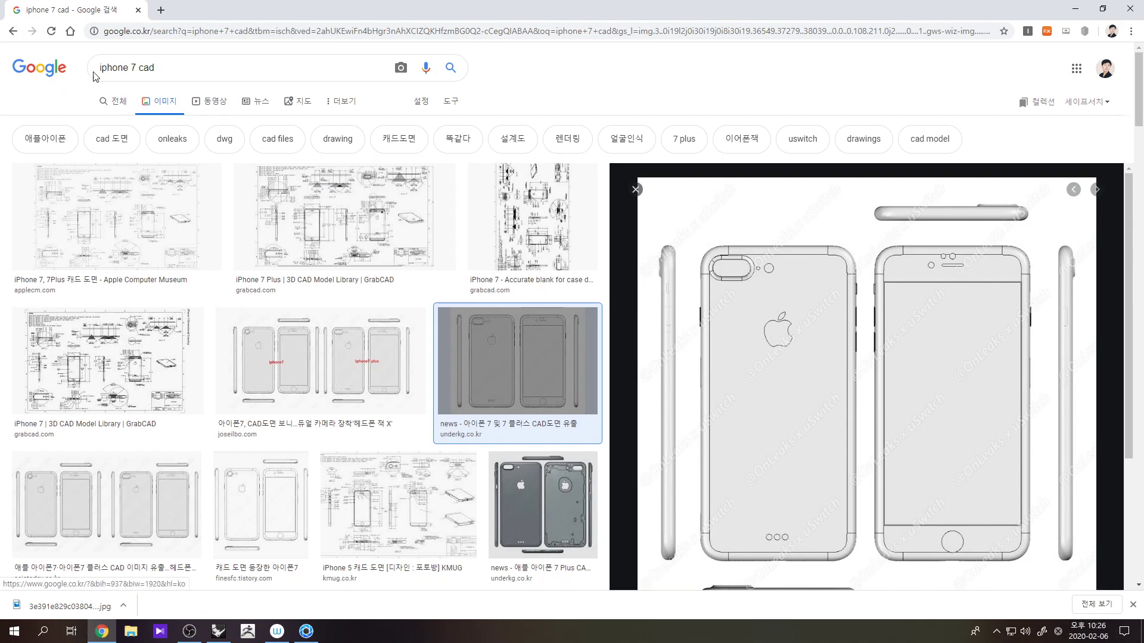
double_click(115, 68)
click(181, 71)
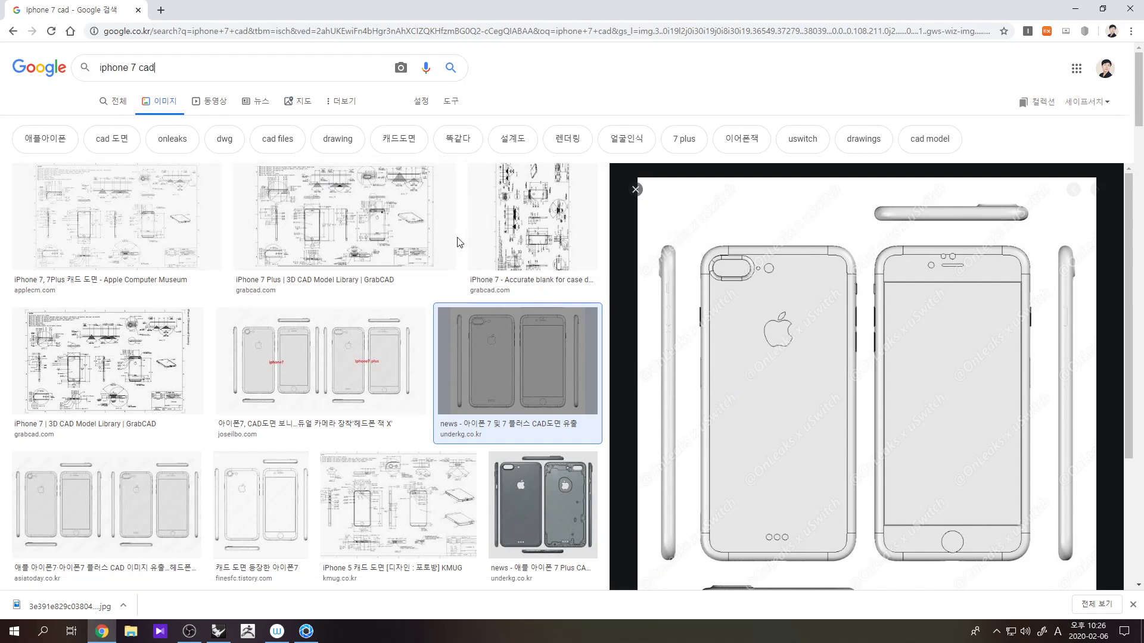
click(416, 250)
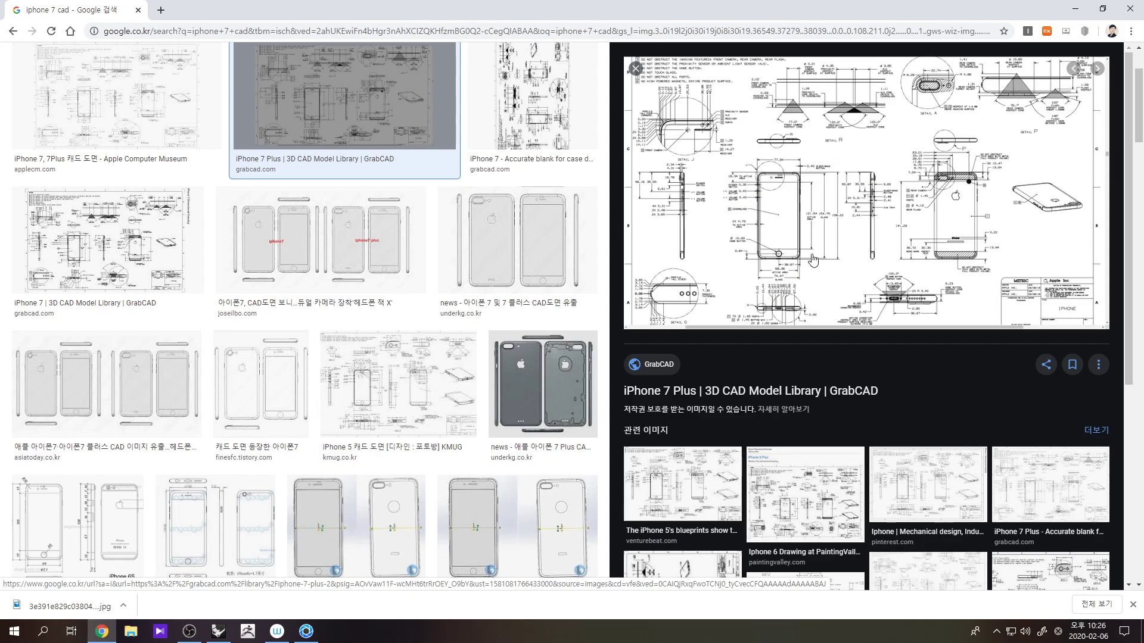
click(253, 388)
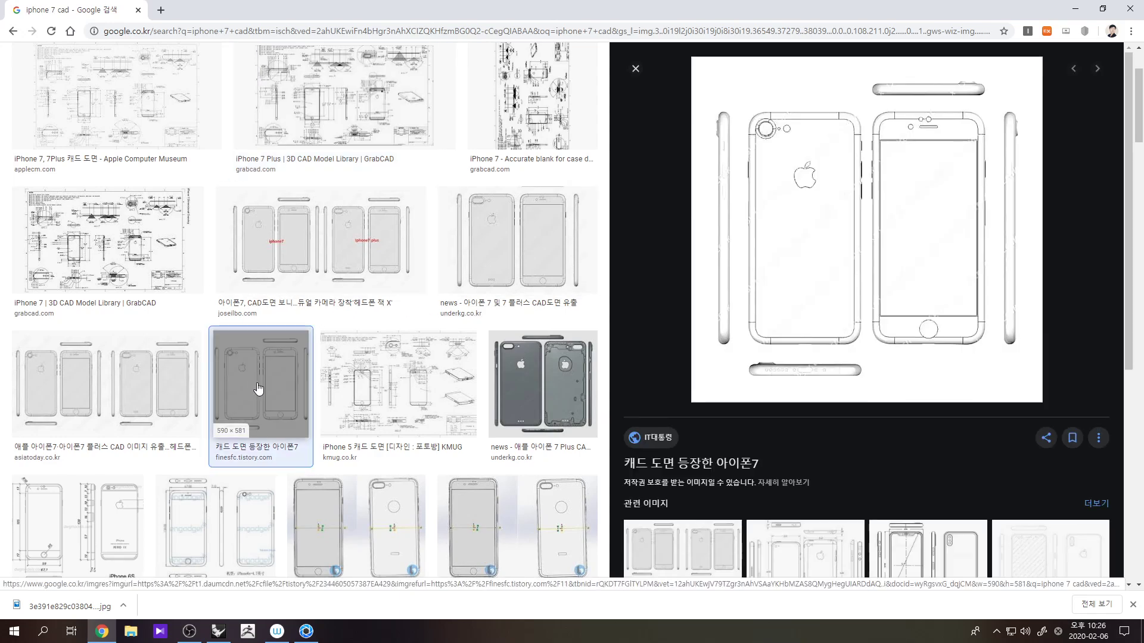
click(521, 238)
click(149, 388)
click(331, 256)
- Open the underkg.co.kr iPhone 7 CAD drawing and save the image to the desktop as 33
click(474, 257)
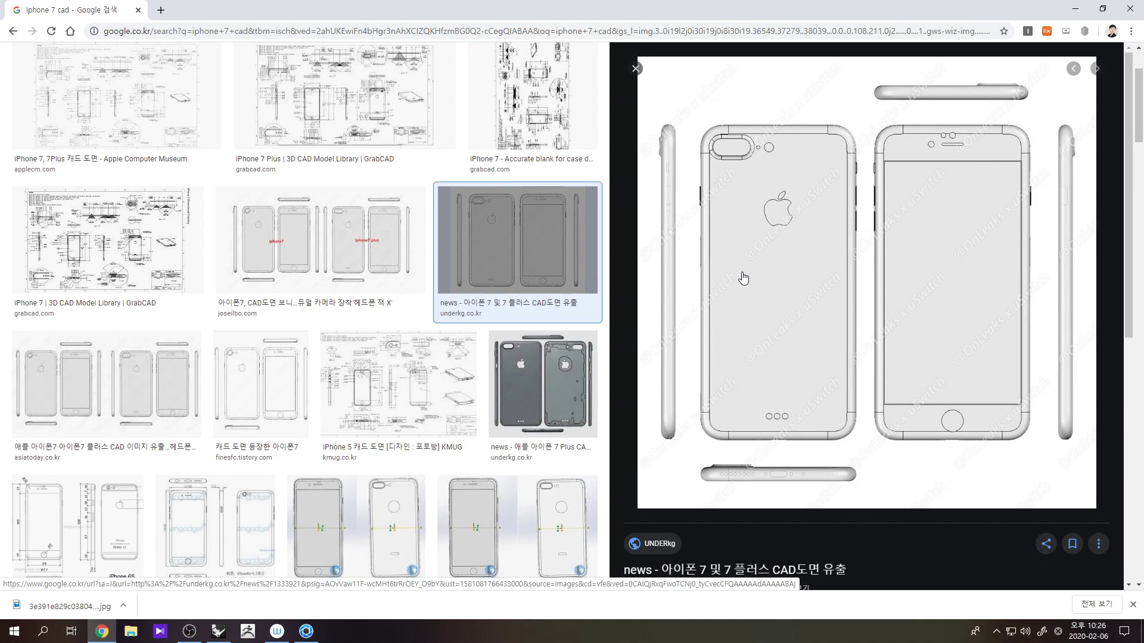
right_click(760, 235)
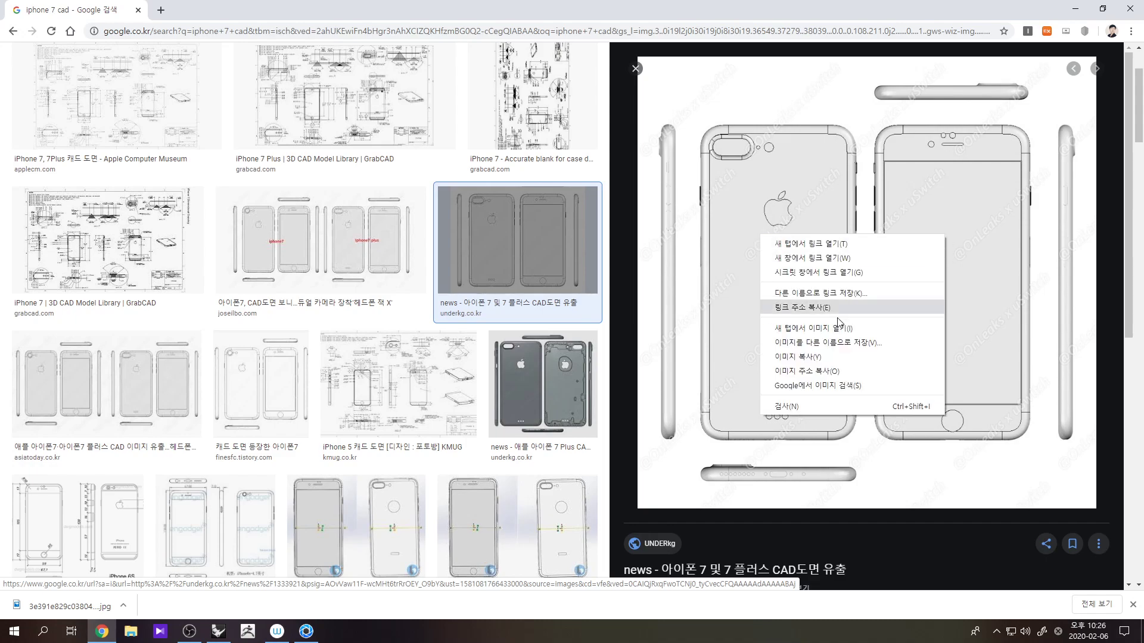
click(857, 348)
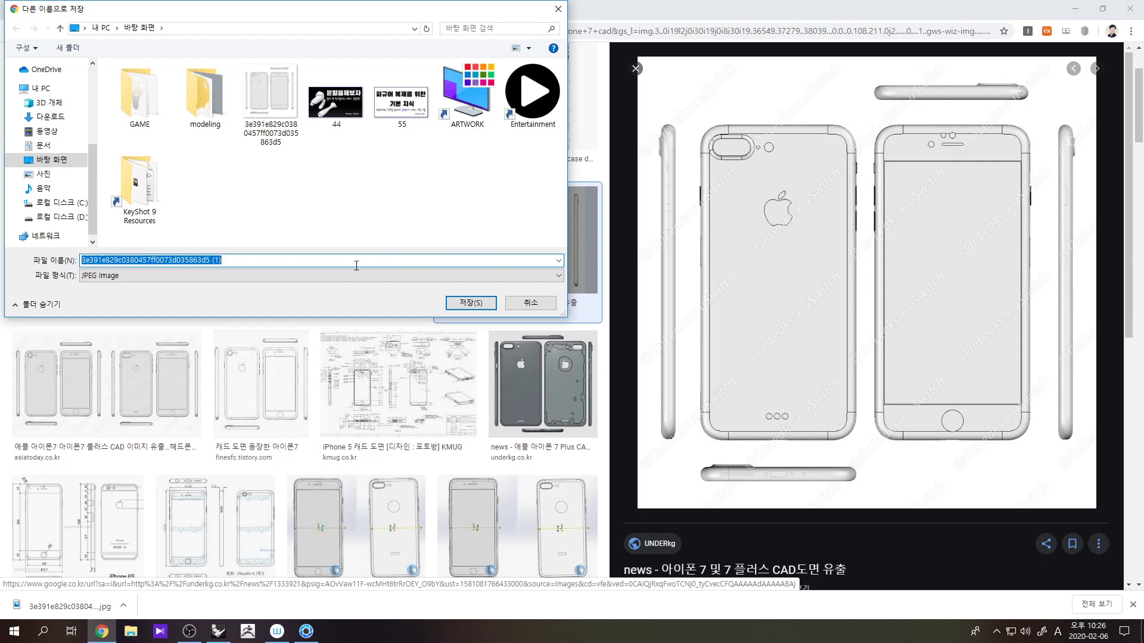
text(33)
click(470, 303)
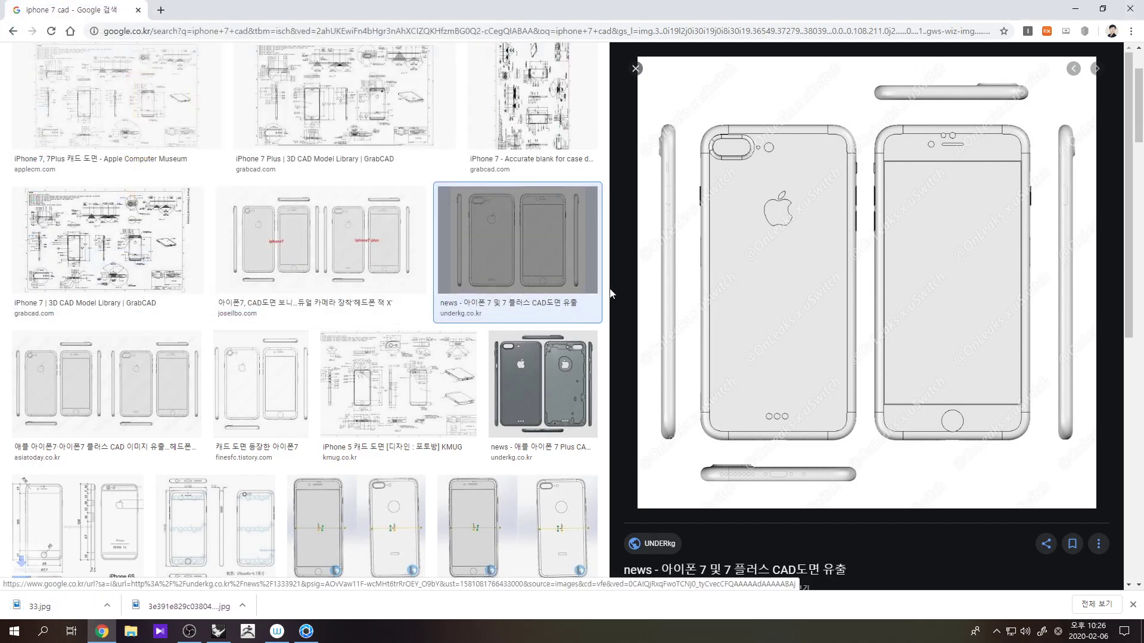
- Switch to Rhinoceros and place 33.jpg as a picture frame in the Top view, starting at origin 0 with a horizontal base edge
click(218, 631)
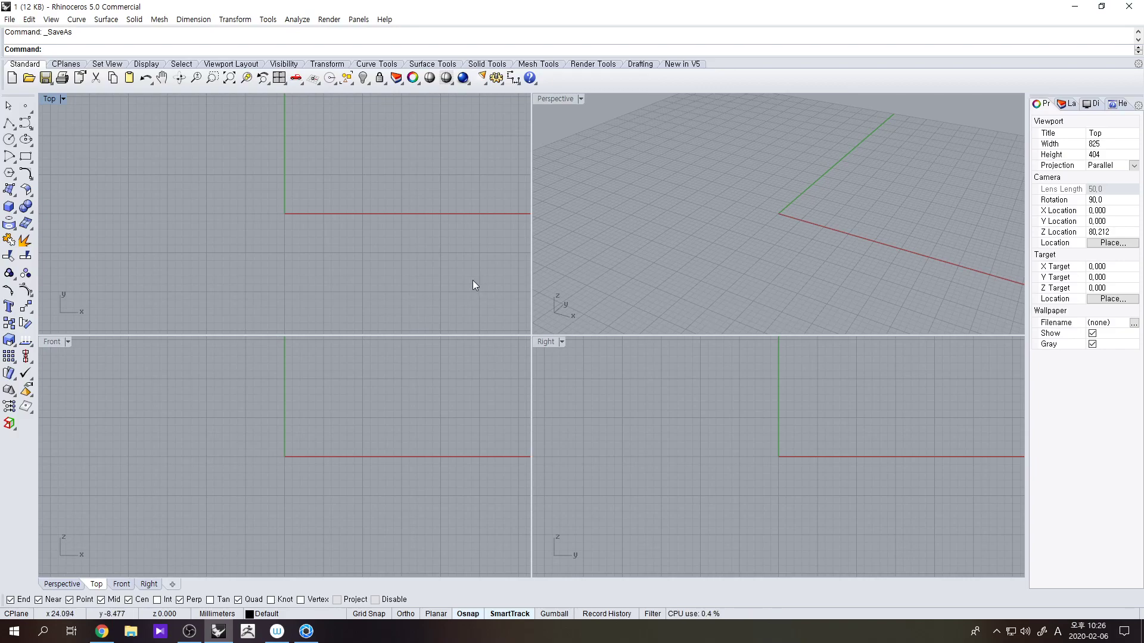
click(10, 189)
click(111, 213)
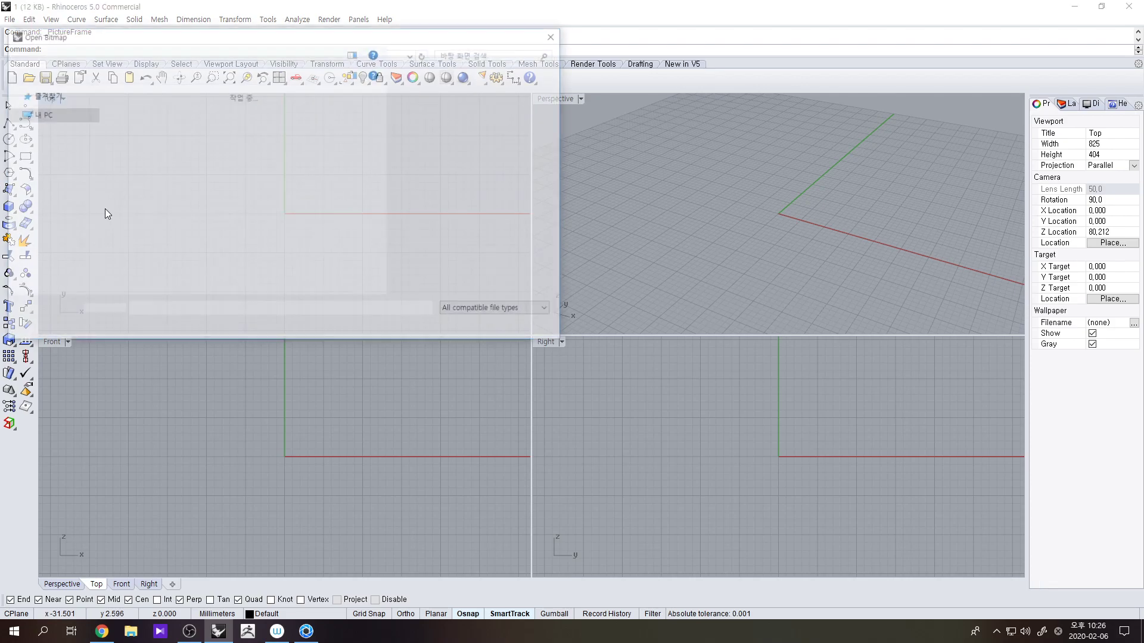
double_click(352, 131)
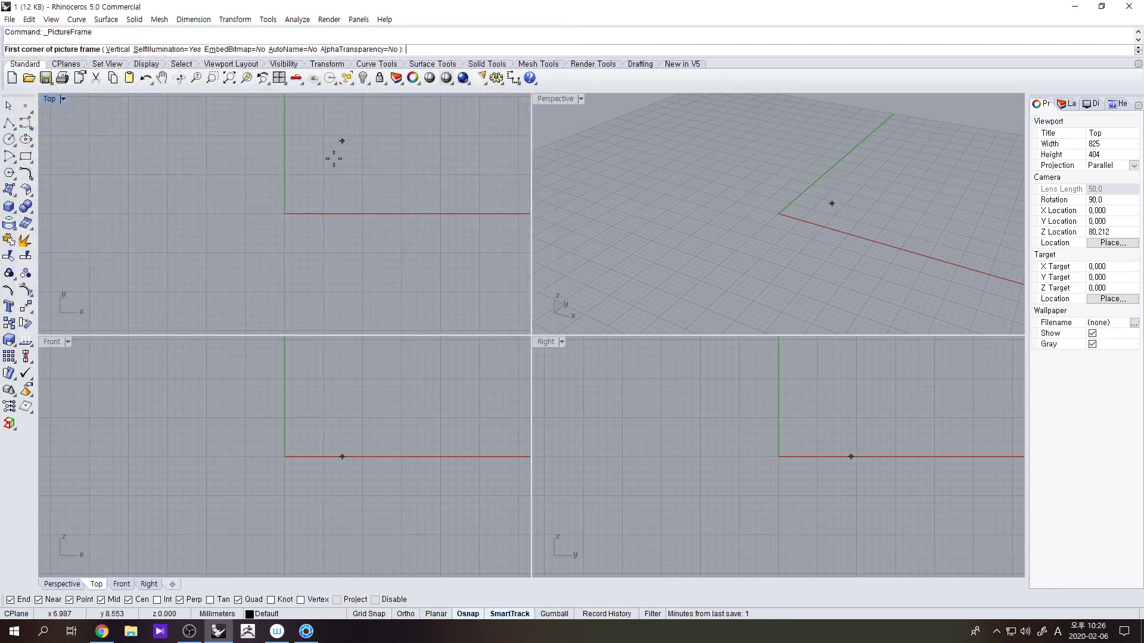
key(Return)
scroll(295, 243, down, 8)
right_drag(402, 196, 317, 301)
scroll(328, 272, down, 6)
right_drag(335, 263, 333, 199)
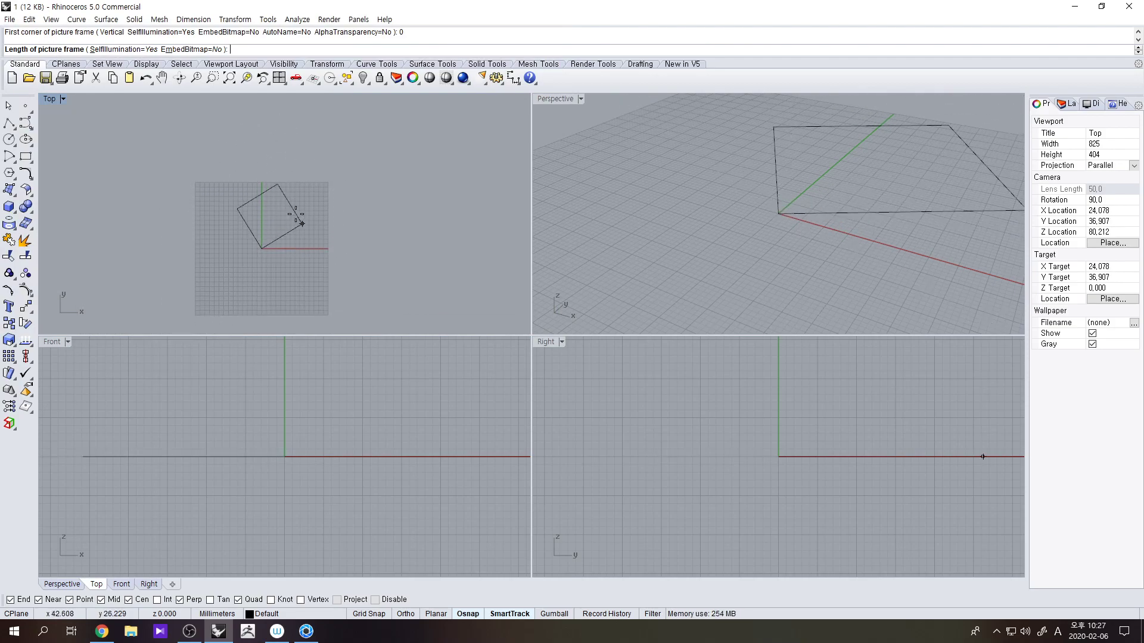
key(shift)
click(461, 250)
- Move the picture in the Top view so the phone's front drawing sits roughly over the origin
scroll(291, 264, down, 2)
right_drag(291, 264, 331, 265)
click(395, 163)
drag(395, 164, 283, 237)
click(367, 262)
scroll(367, 263, up, 2)
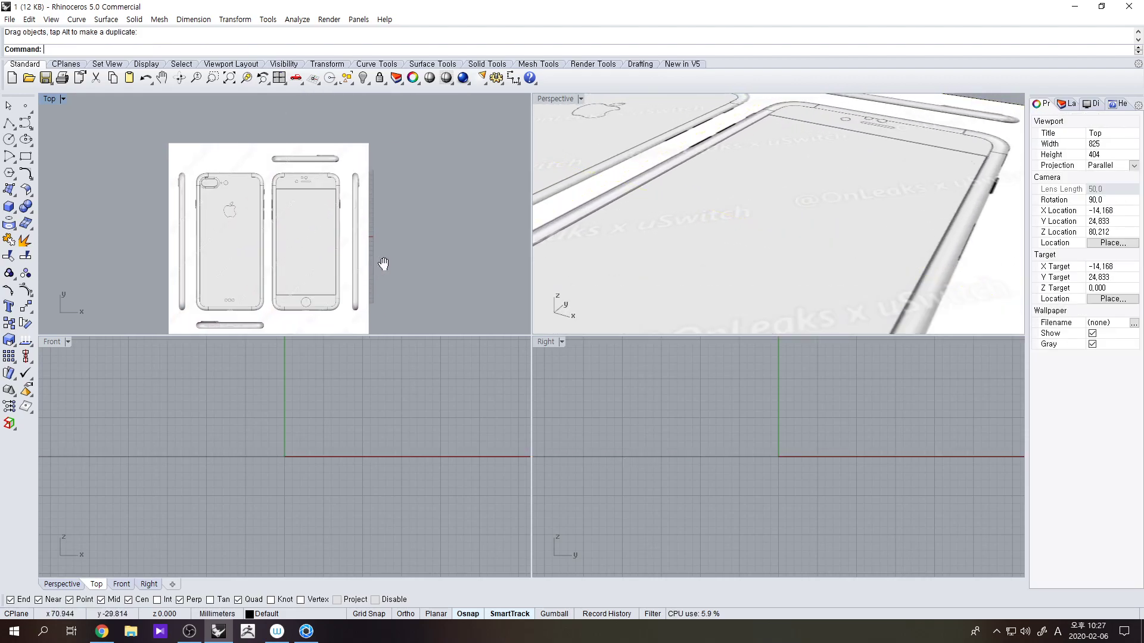
right_drag(367, 262, 457, 237)
- Maximize the Top viewport, set the picture material's transparency to about 92%, and shift the picture slightly up to centre it on the X axis
double_click(49, 100)
scroll(618, 271, up, 2)
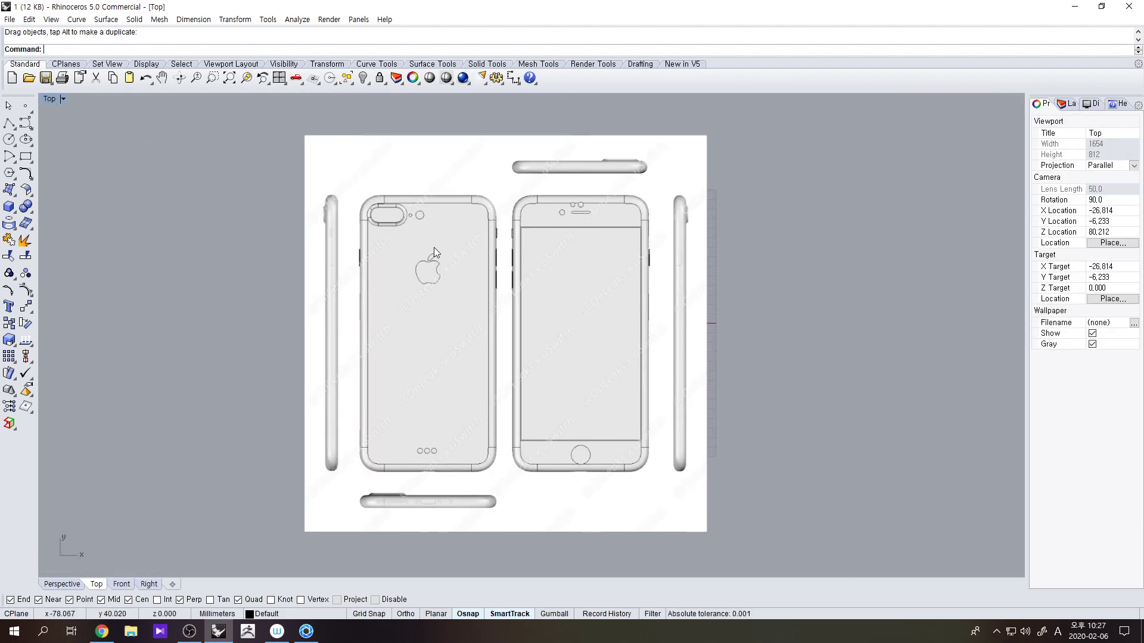
click(618, 271)
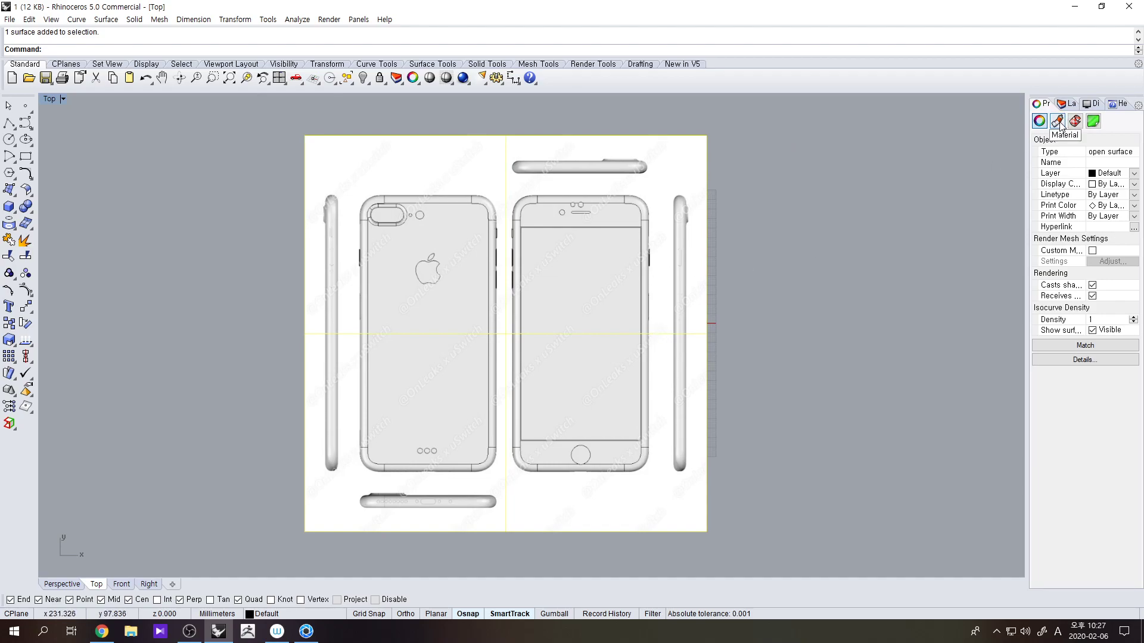
click(1057, 120)
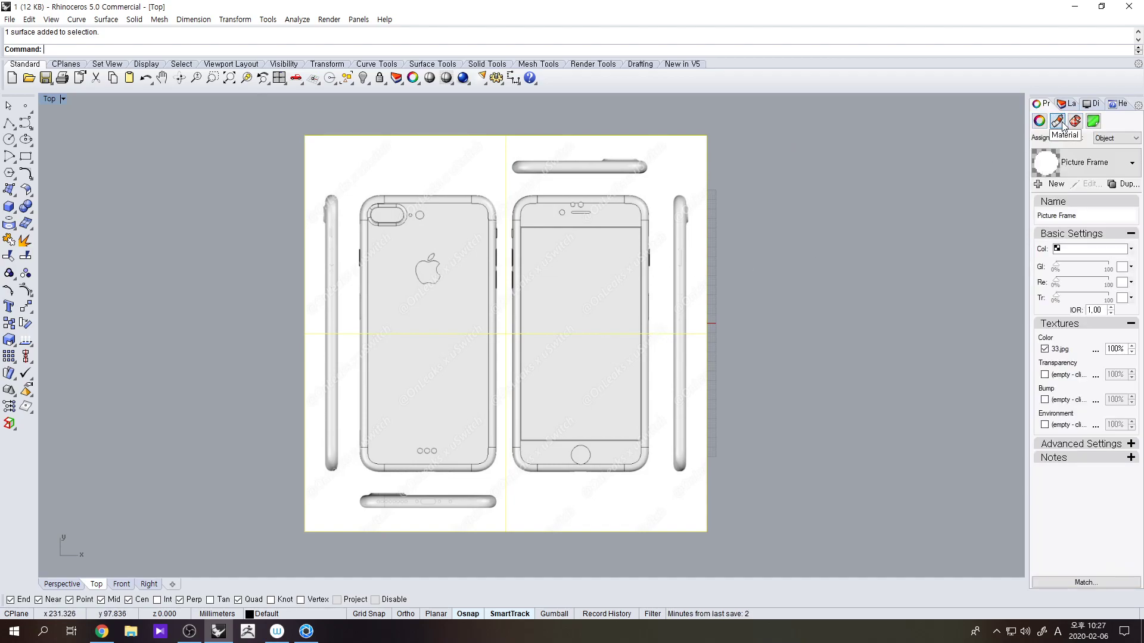
drag(1061, 298, 1111, 297)
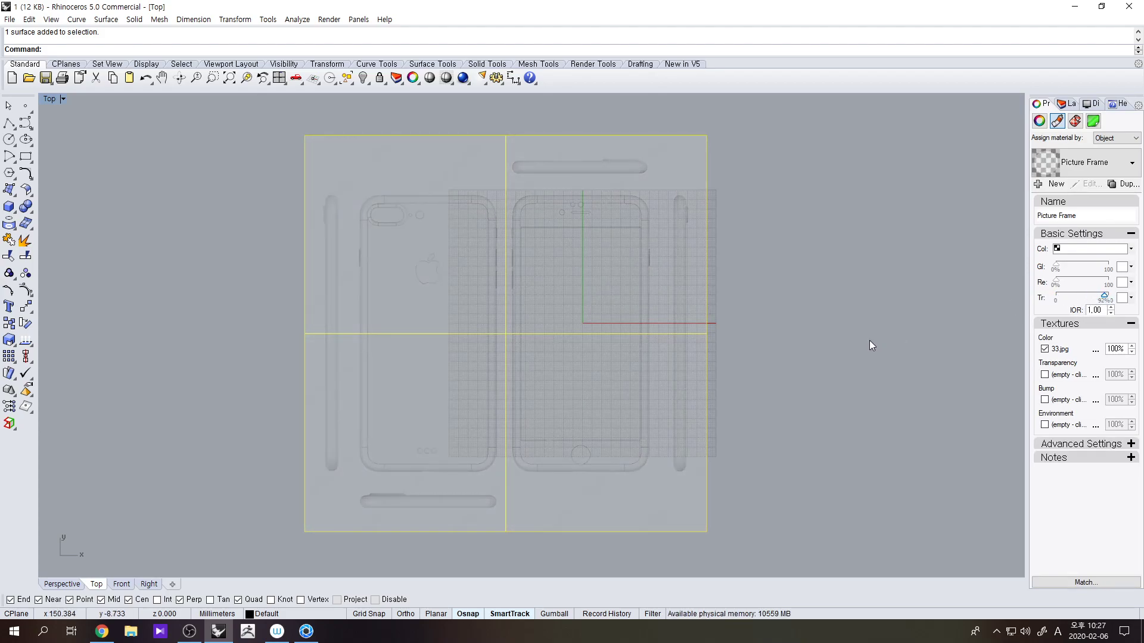
mouse_move(612, 334)
mouse_down()
mouse_move(627, 326)
mouse_move(617, 325)
mouse_up()
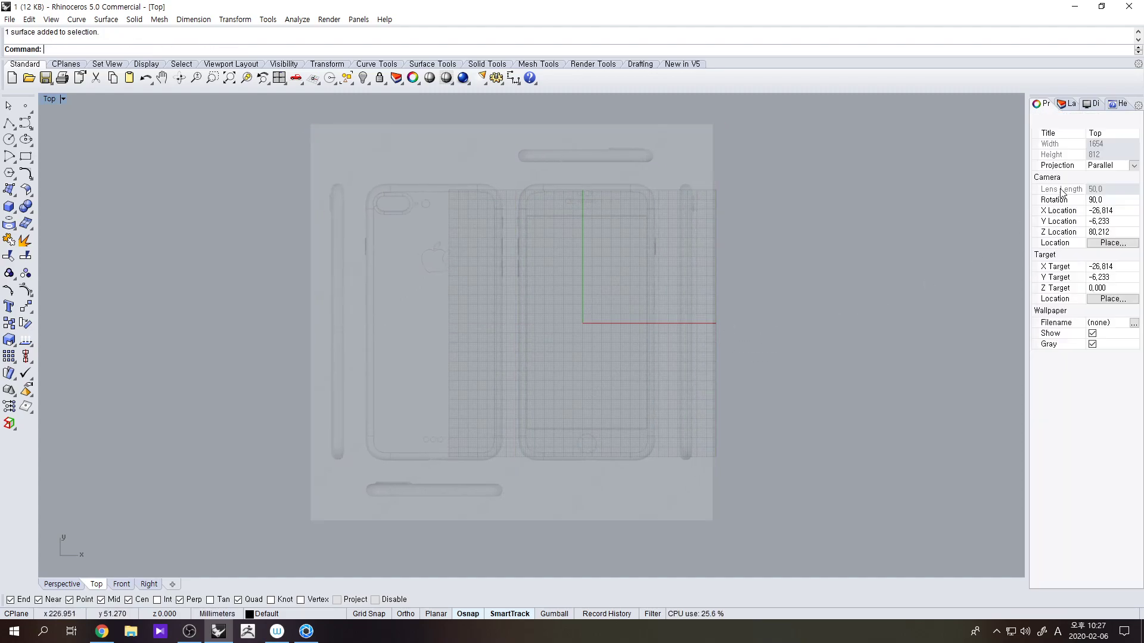
- Create a new layer named image and move the selected picture onto it
click(1070, 107)
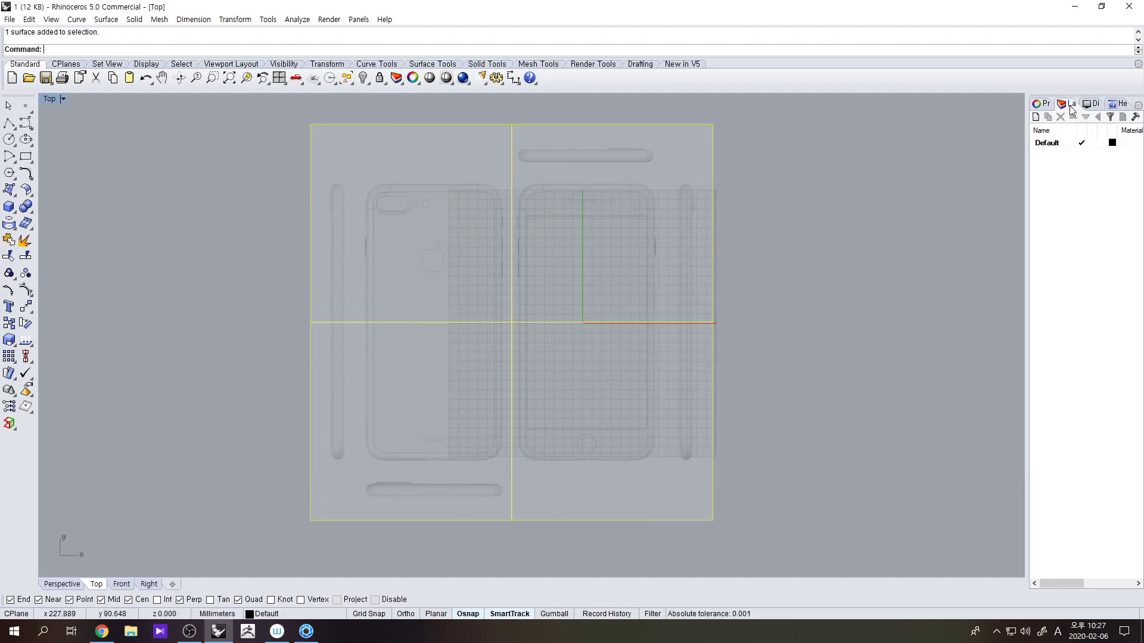
right_click(1072, 178)
click(1075, 180)
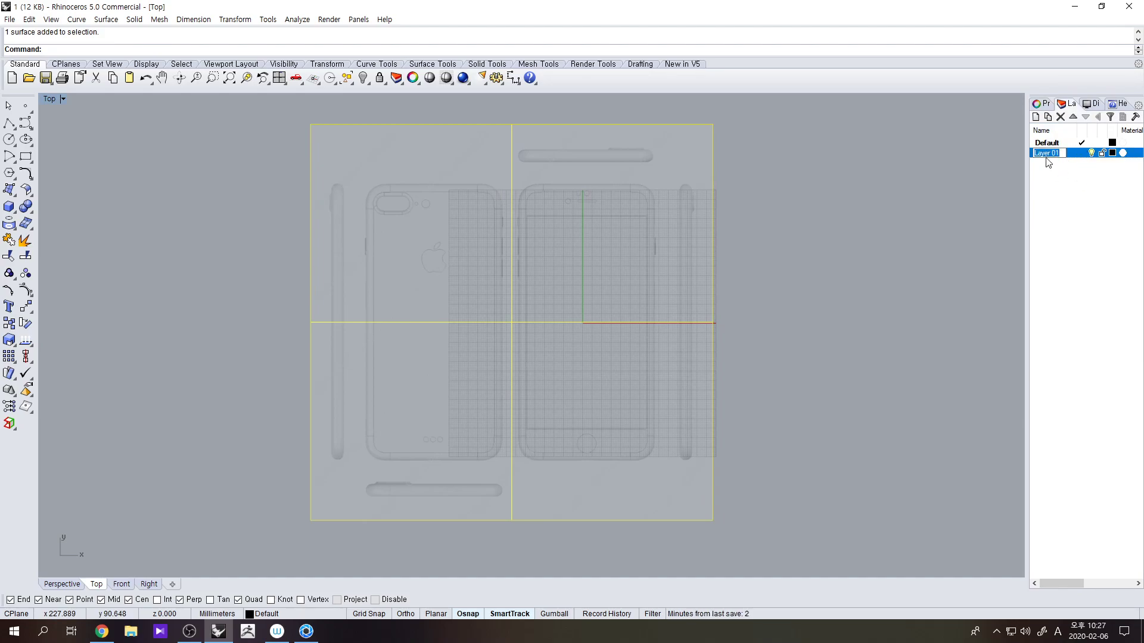
text(image)
key(Return)
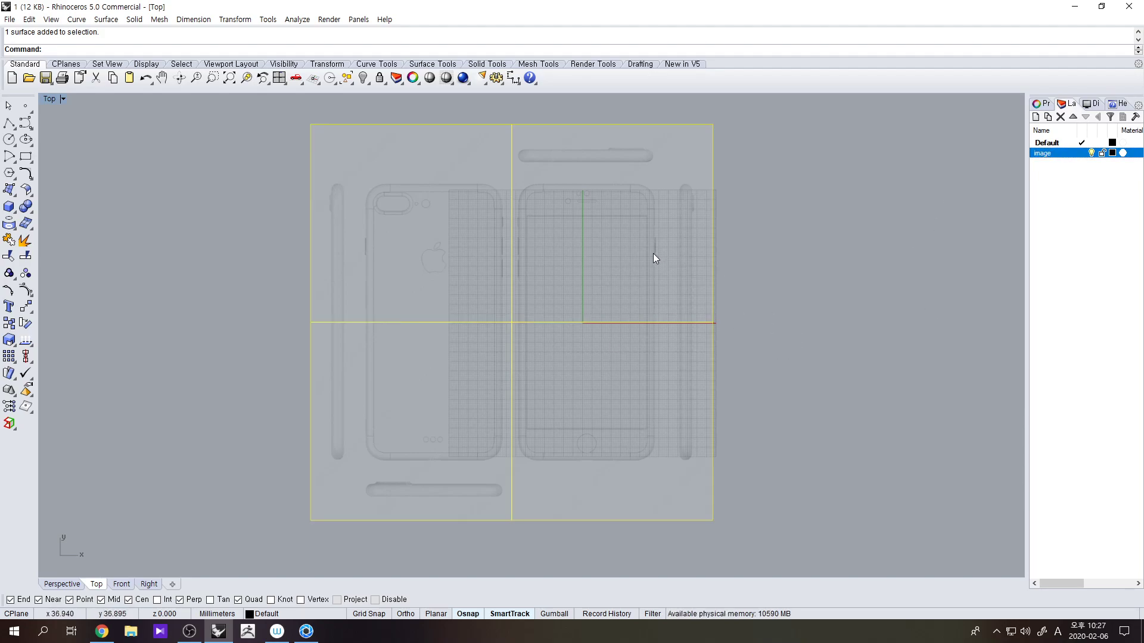
right_click(1064, 161)
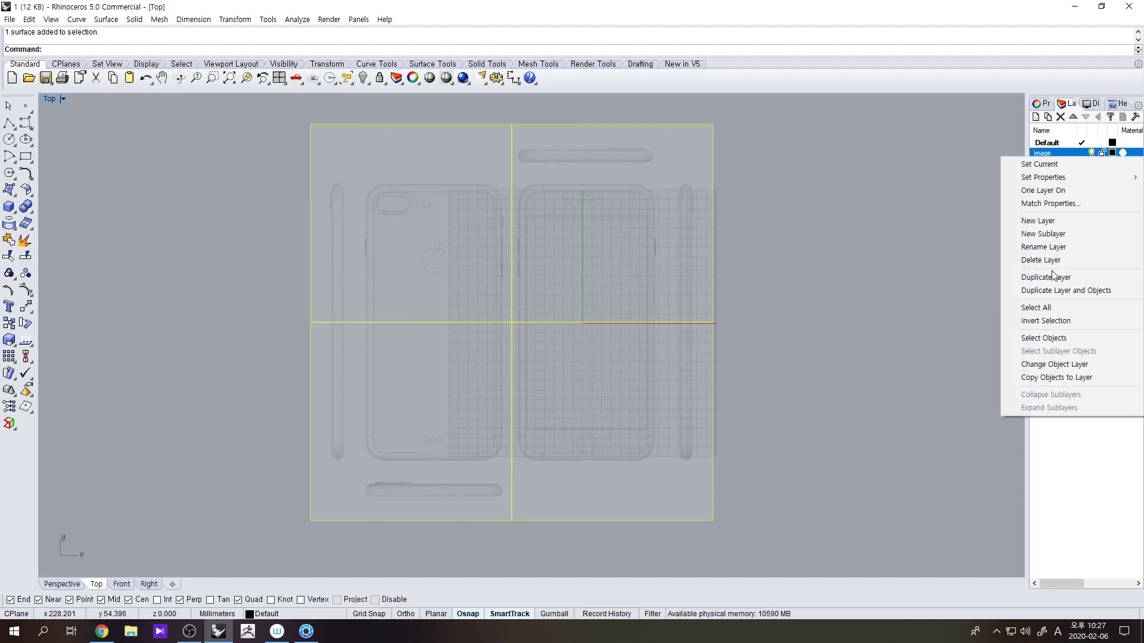
click(1058, 365)
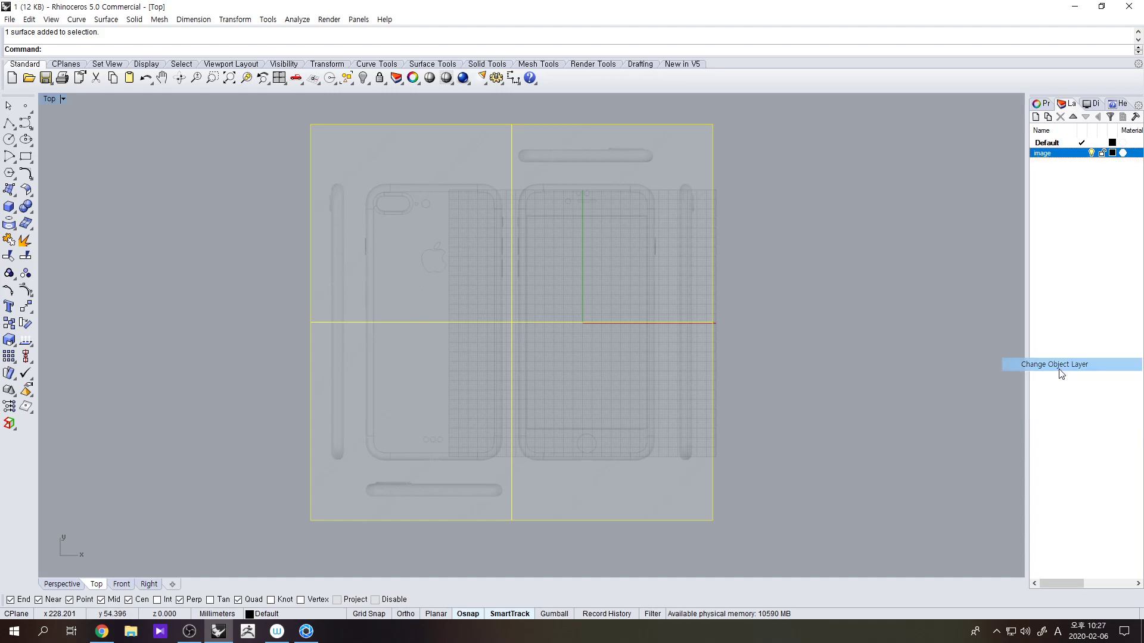
- Toggle the image layer's visibility off and on, and lock the layer
click(1092, 153)
click(1092, 153)
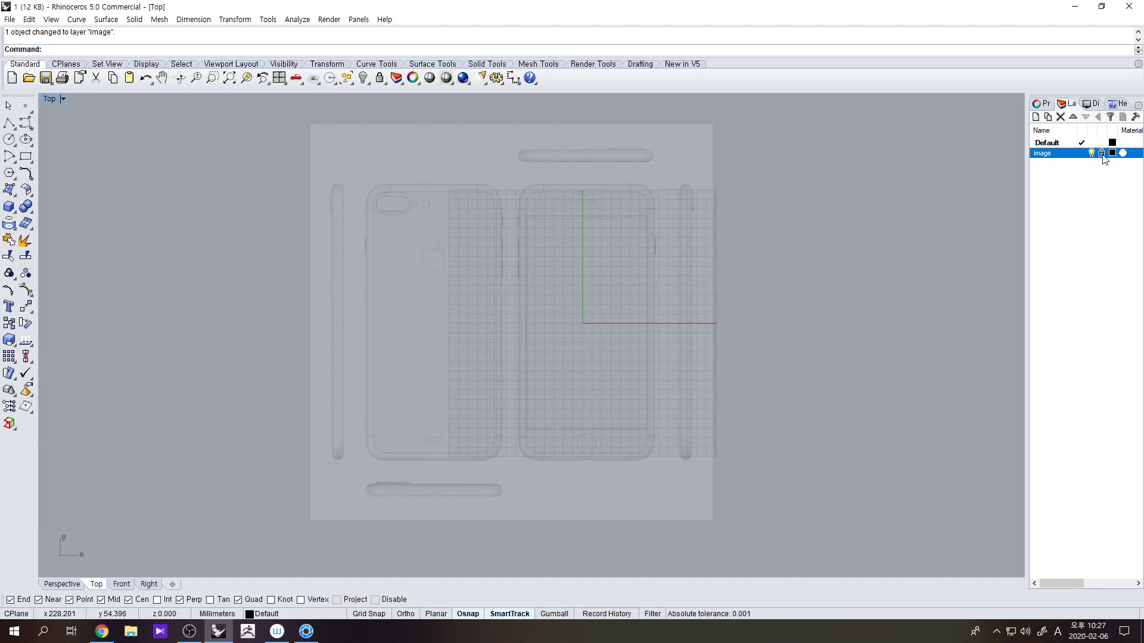
click(1103, 153)
right_drag(761, 346, 712, 322)
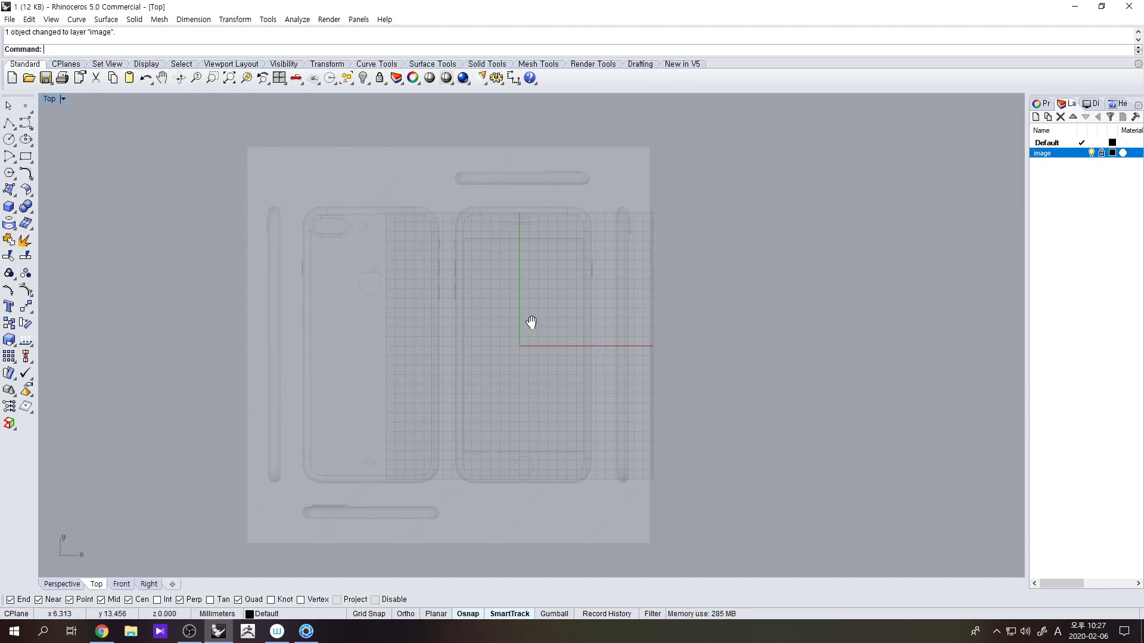
scroll(621, 328, up, 3)
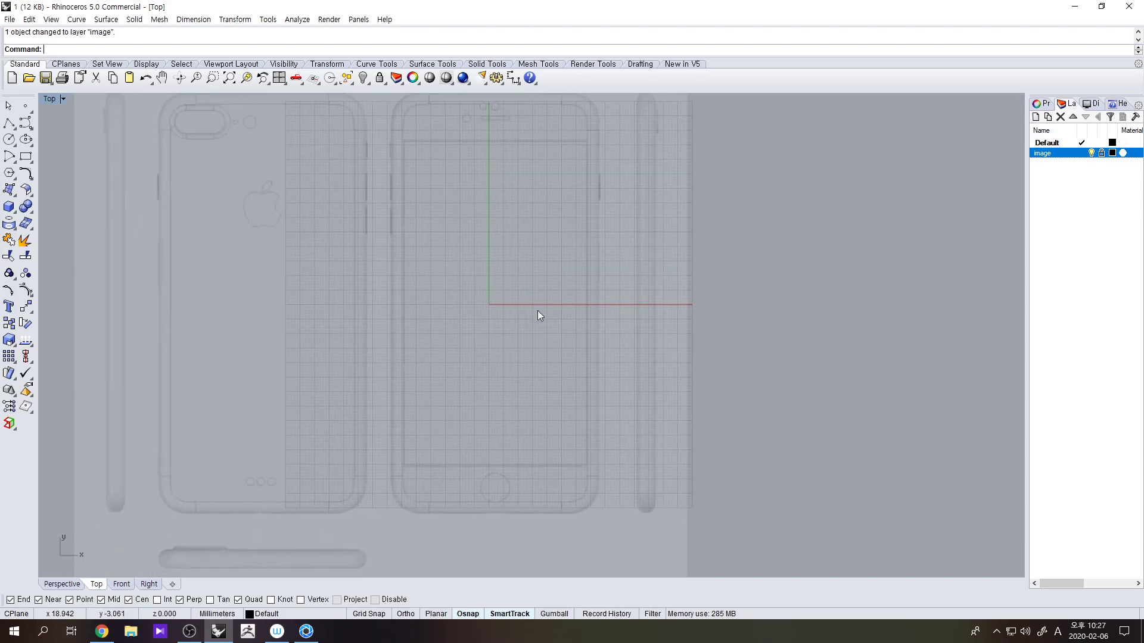
scroll(536, 305, down, 3)
click(26, 156)
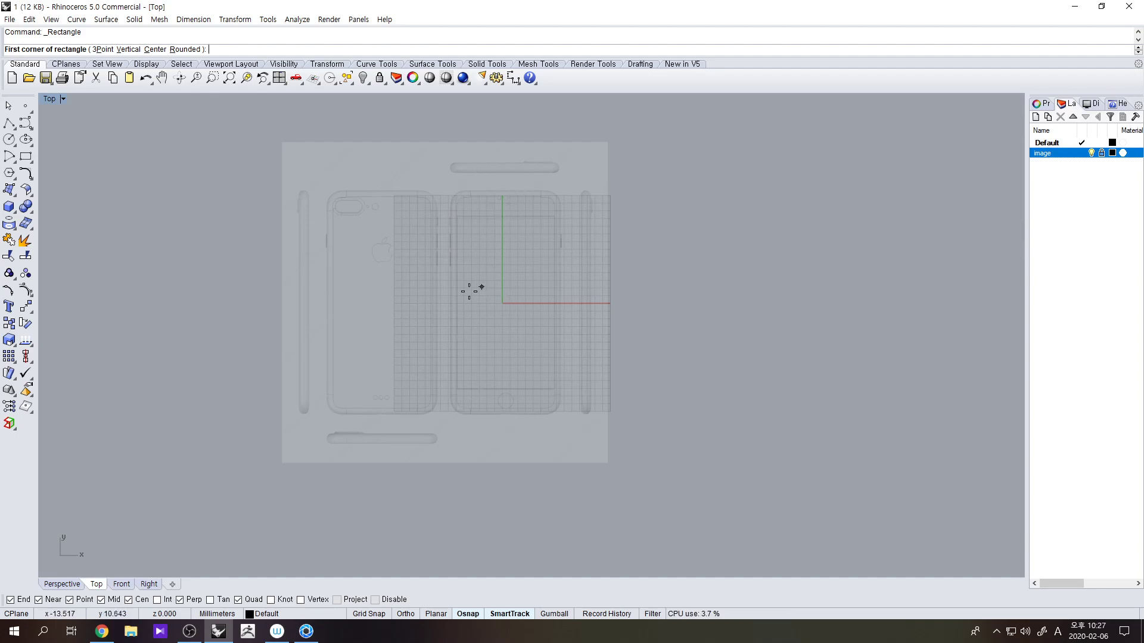
scroll(521, 255, up, 2)
scroll(521, 261, down, 1)
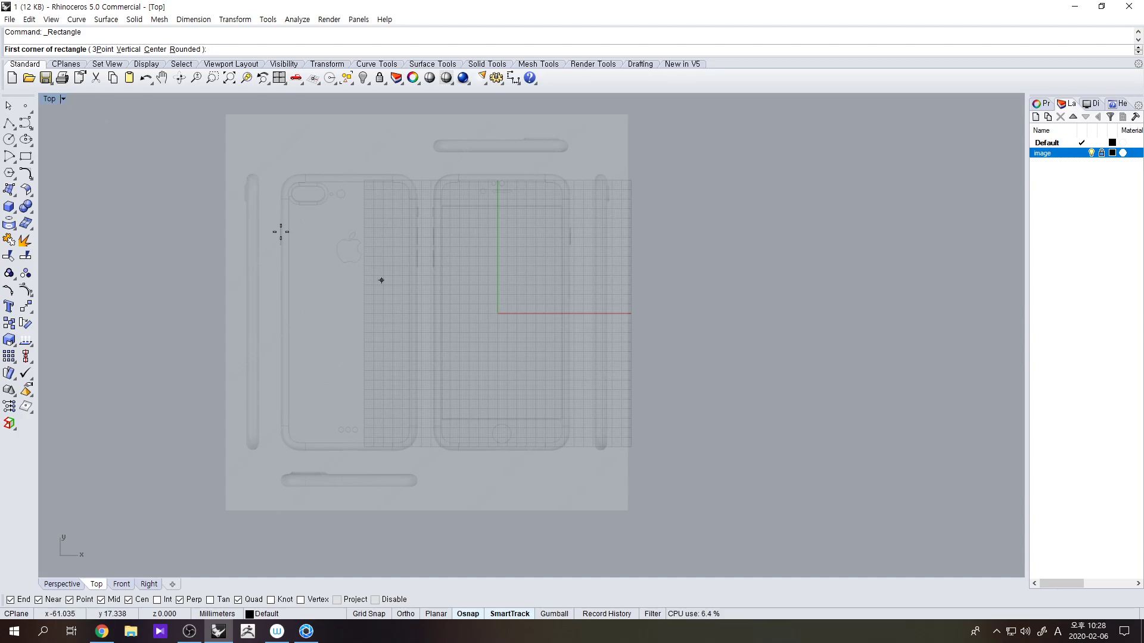
double_click(62, 104)
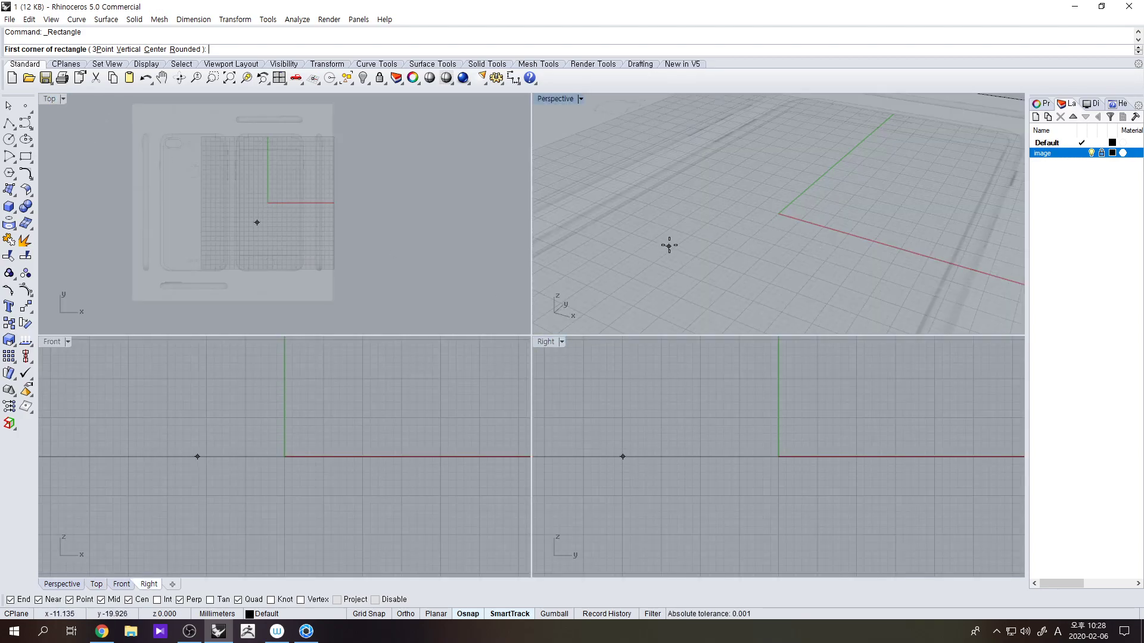
key(Escape)
- Unlock the image layer and rotate the picture 90 degrees about the origin in the Right view so it stands upright
double_click(55, 102)
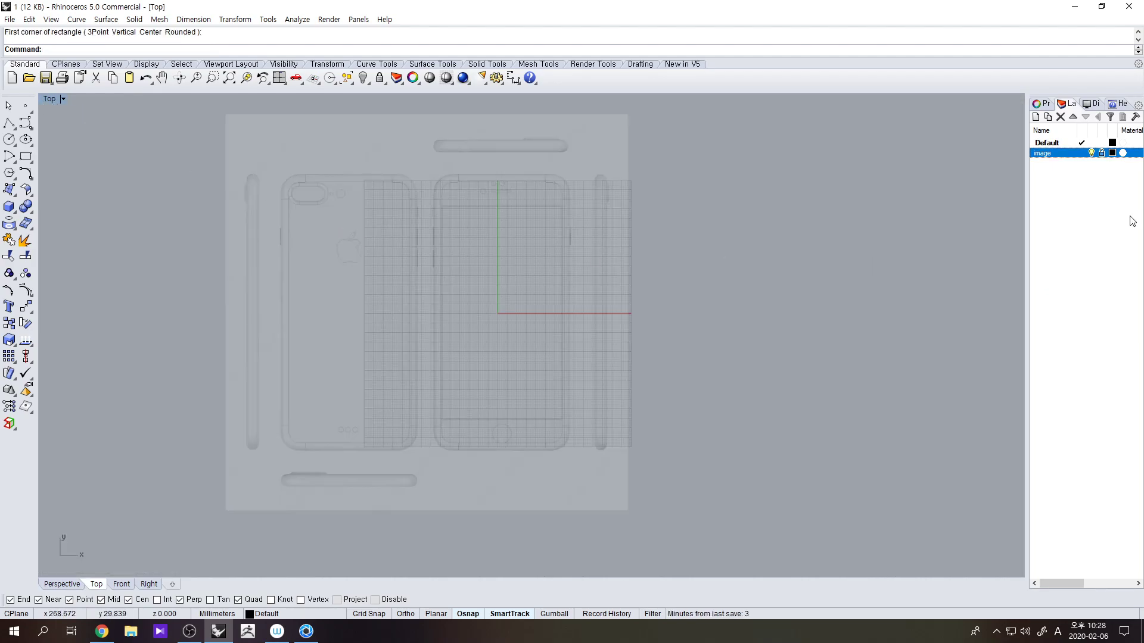
key(Escape)
click(312, 237)
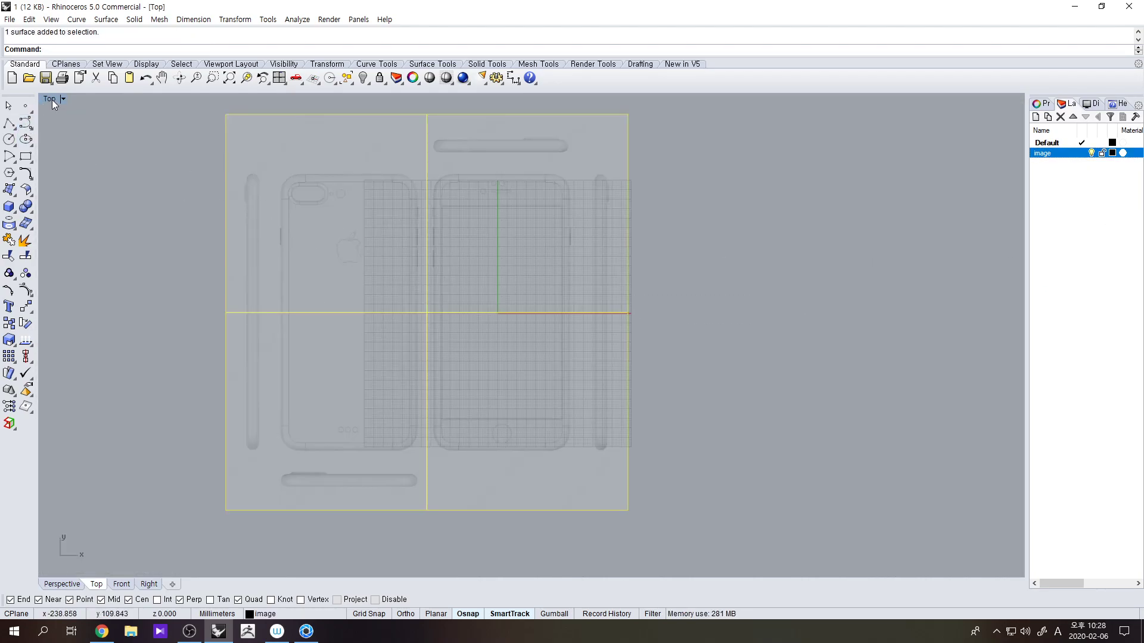
double_click(55, 103)
click(26, 322)
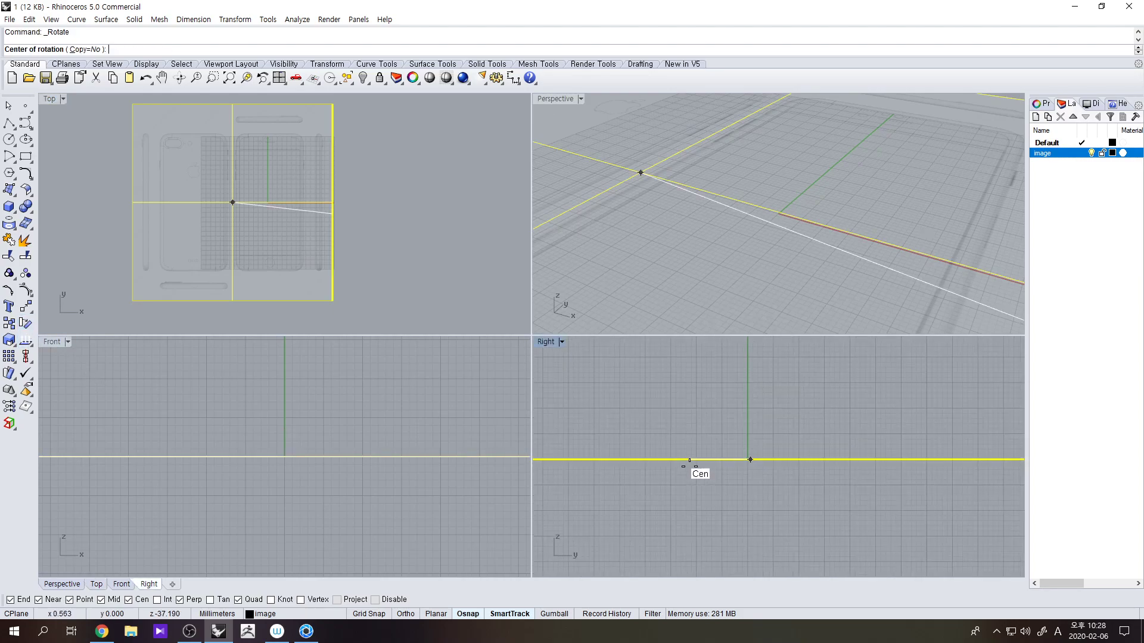
click(715, 460)
shift+click(715, 384)
shift+click(595, 449)
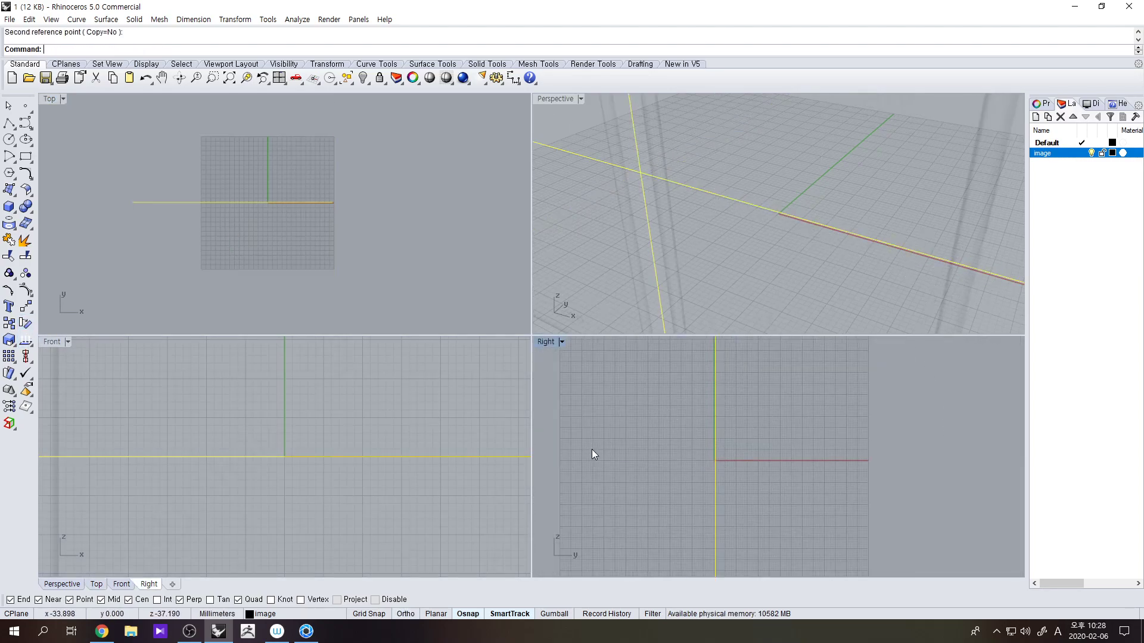
- Maximize the Front viewport with the upright picture in view and clear the selection
scroll(340, 457, down, 11)
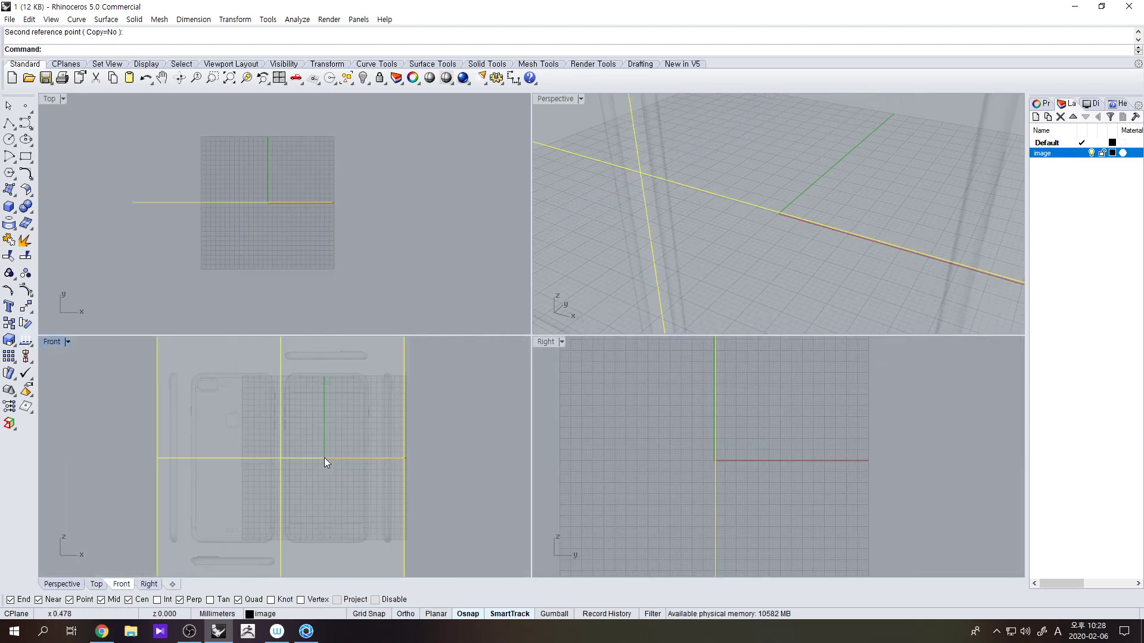
double_click(52, 341)
click(834, 311)
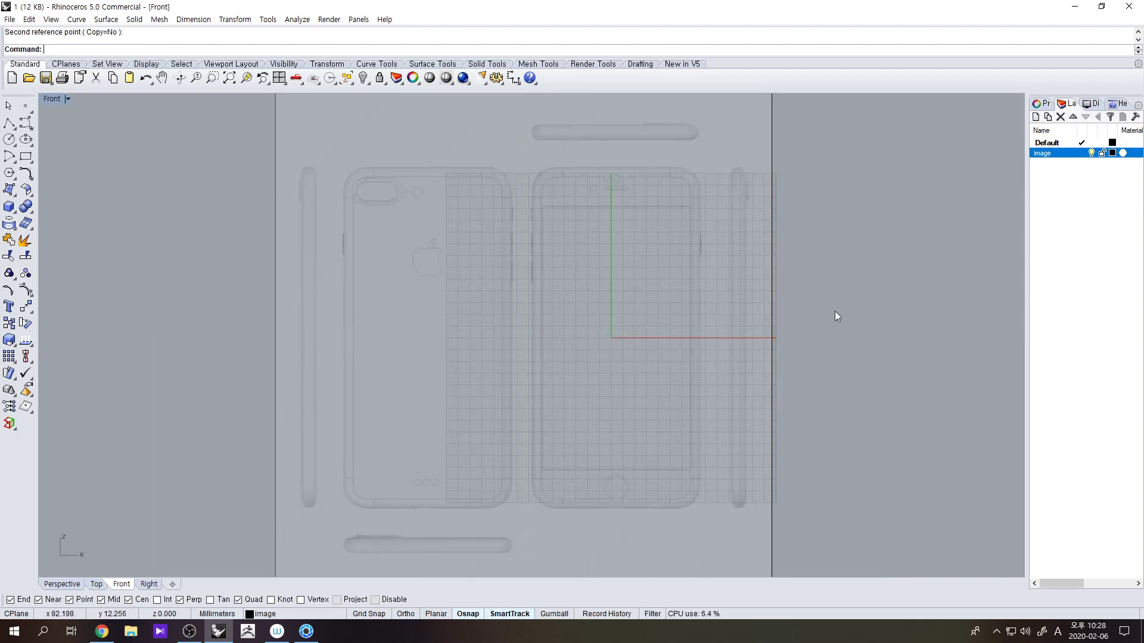
- Lock the image layer so the reference picture cannot be selected
click(1103, 154)
scroll(715, 315, up, 4)
right_drag(756, 321, 709, 335)
scroll(715, 316, down, 4)
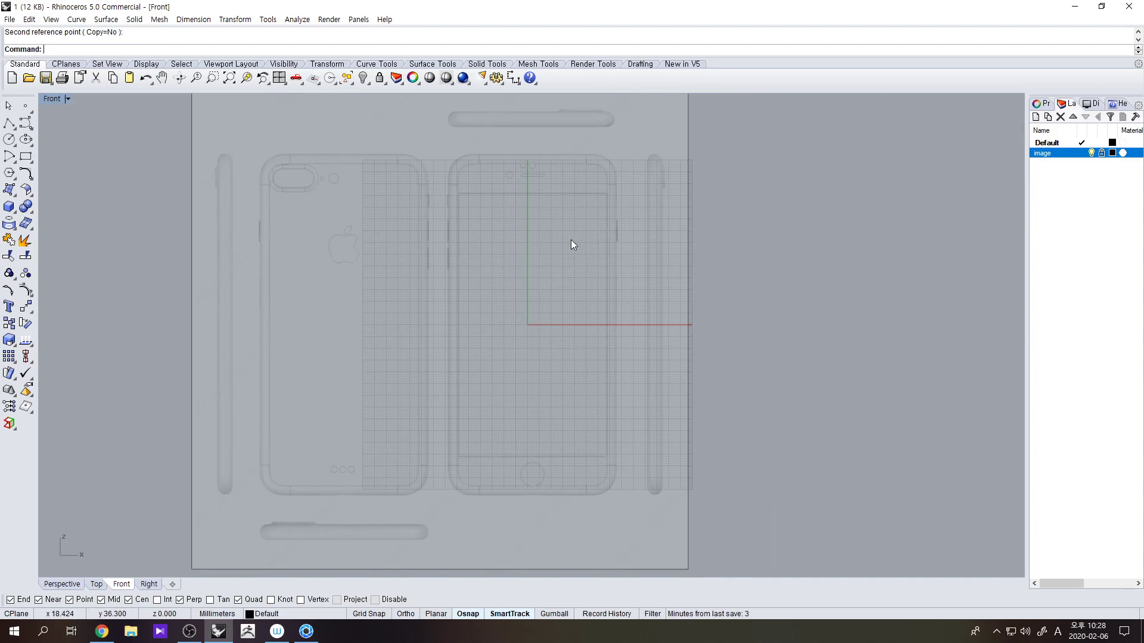
- Draw a rounded rectangle centred on the origin, about 72 by 146 mm, over the phone's front outline in the Front view
click(26, 156)
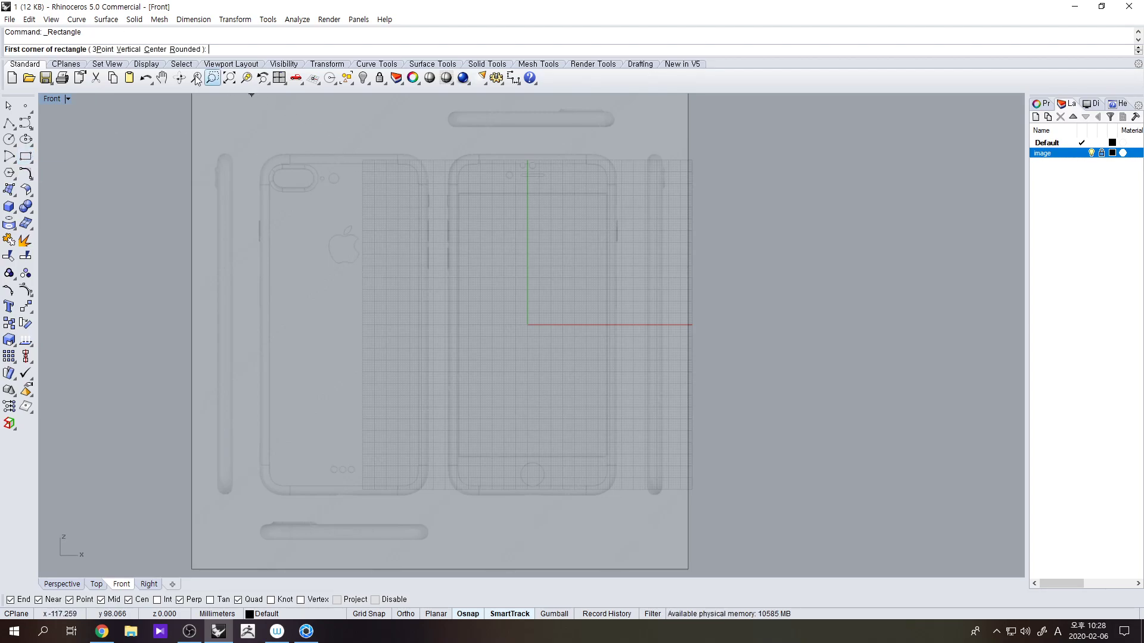
text(c)
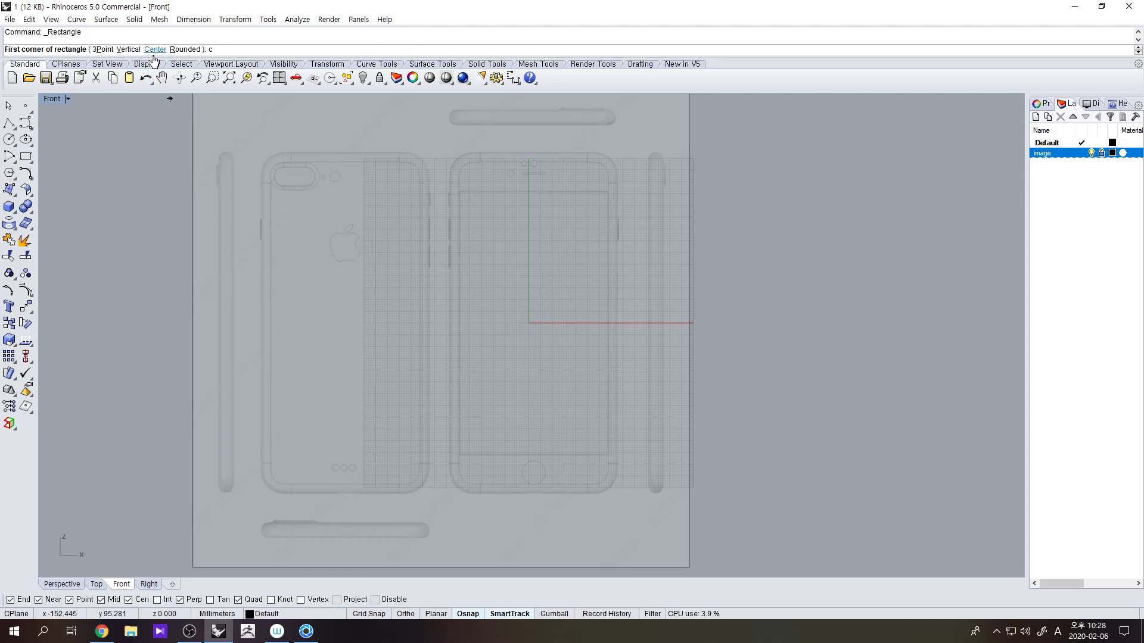
key(Return)
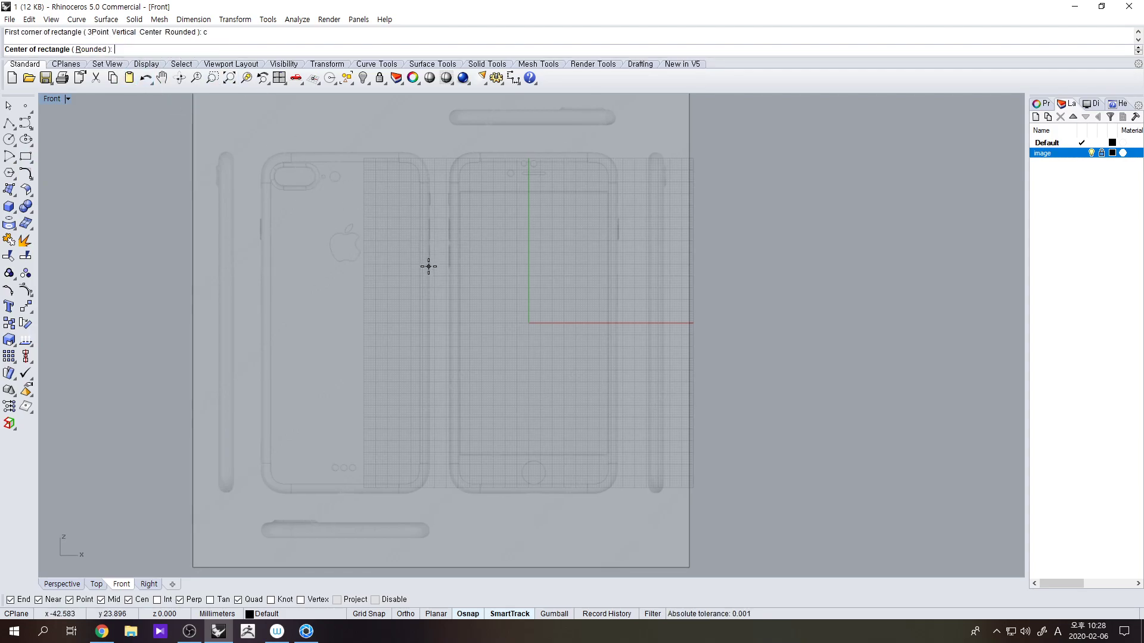
key(Return)
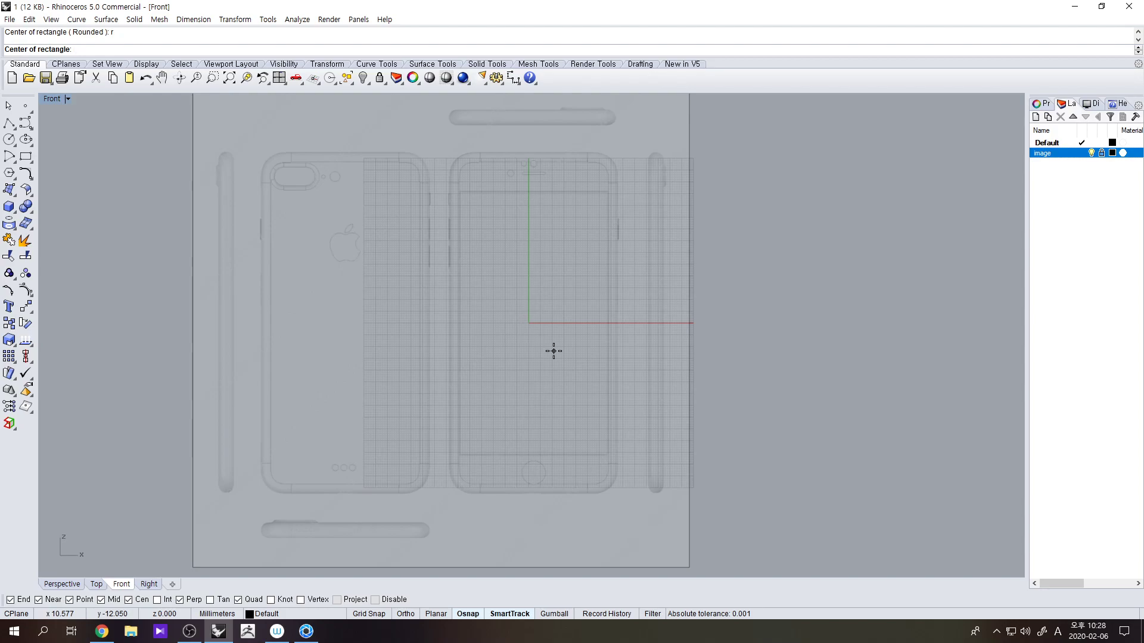
text(0)
key(Return)
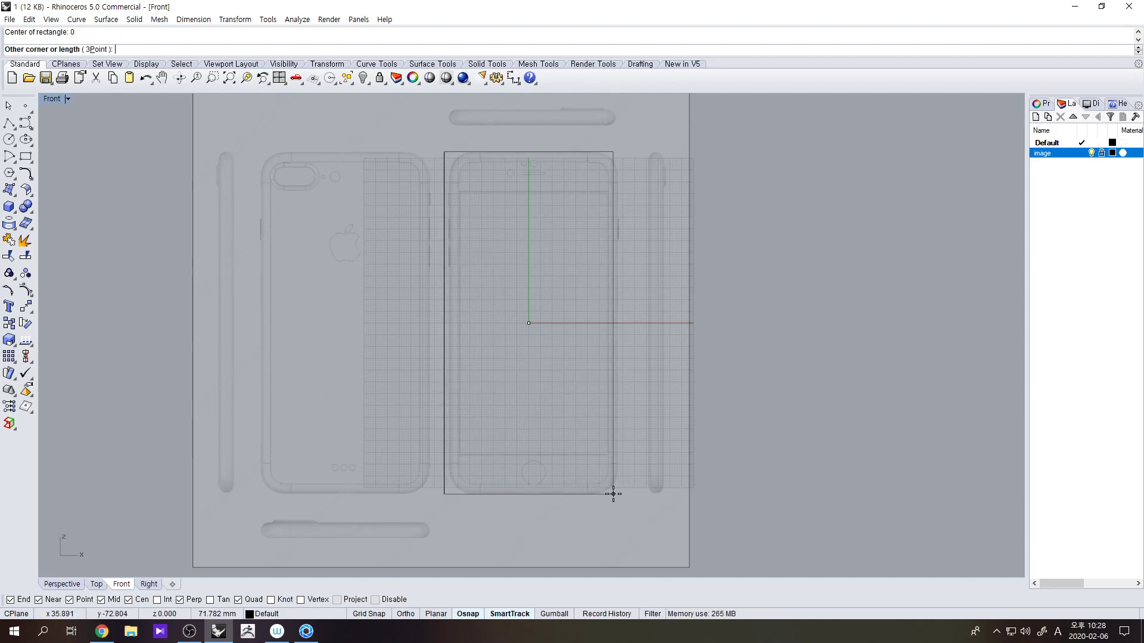
click(613, 494)
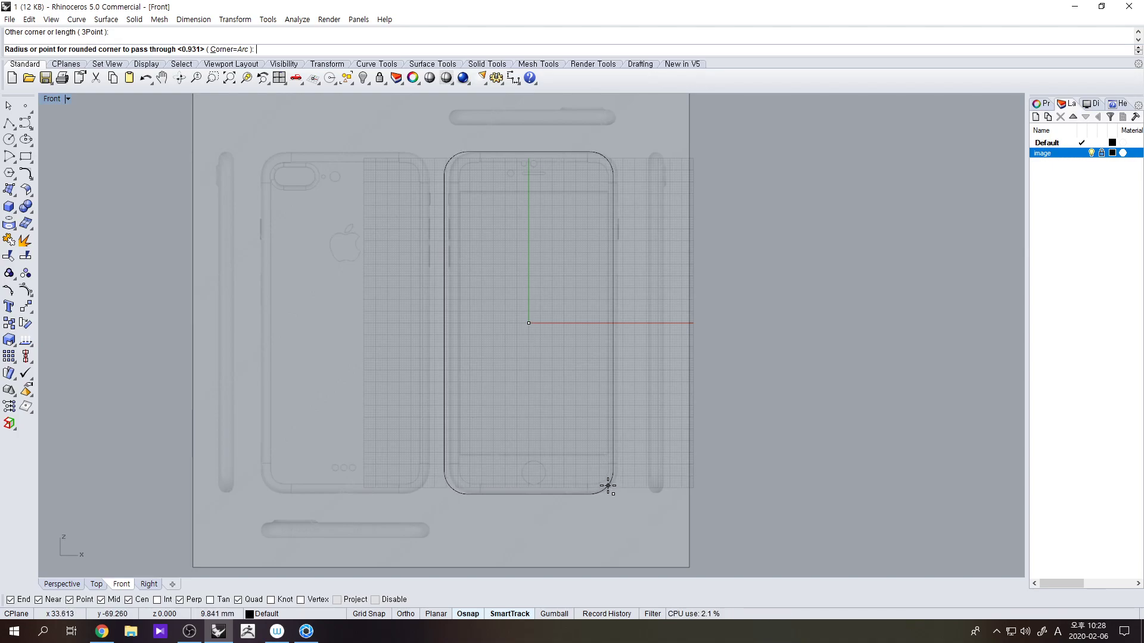
click(609, 486)
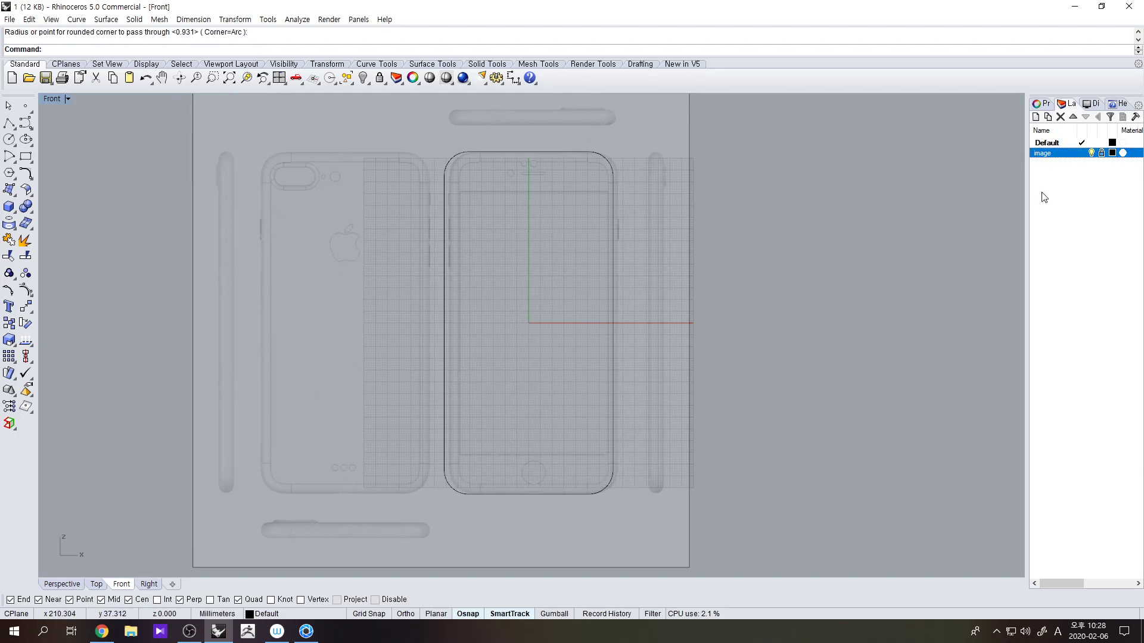
- Unlock the image layer, move the picture horizontally about 2 mm to align the phone with the rounded rectangle, and lock the layer again
click(1101, 153)
drag(727, 216, 653, 199)
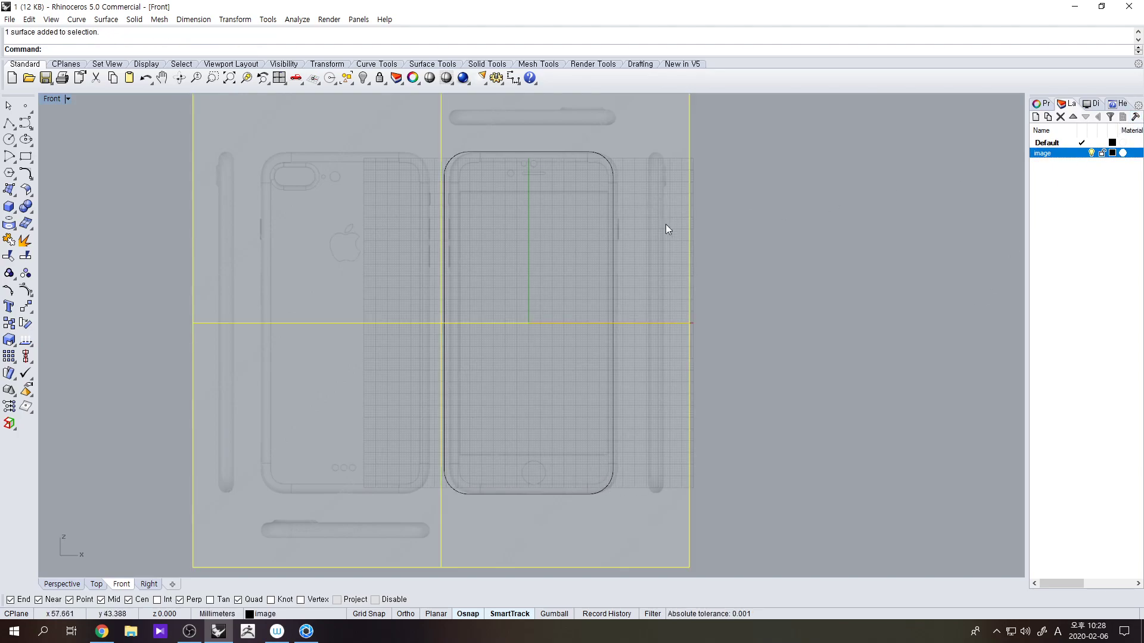
key(Return)
click(876, 302)
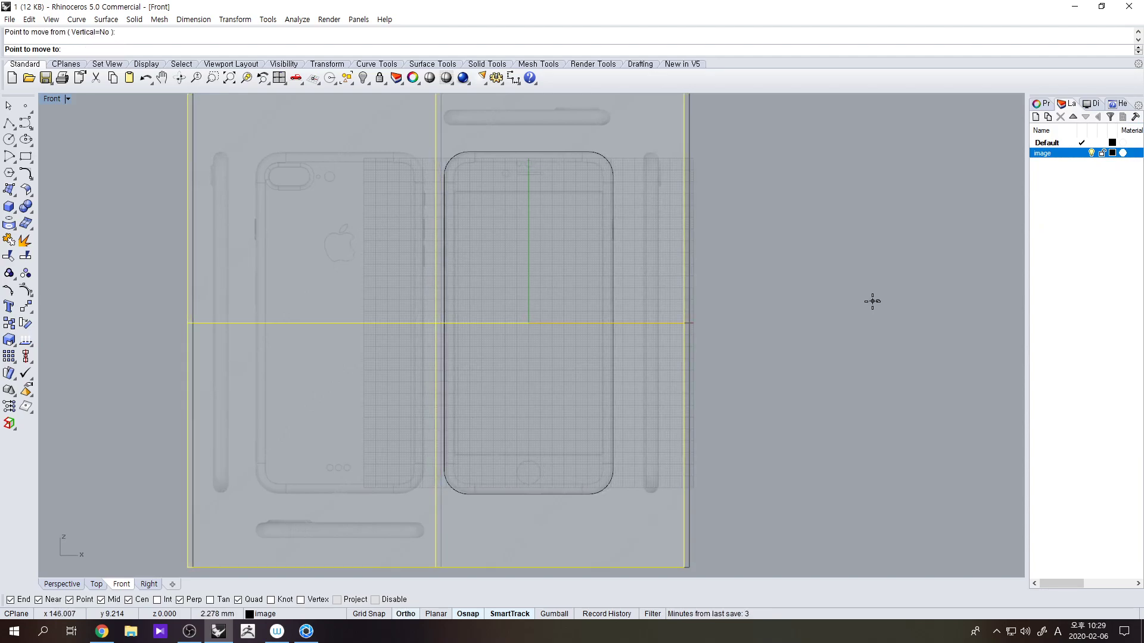
shift+click(872, 301)
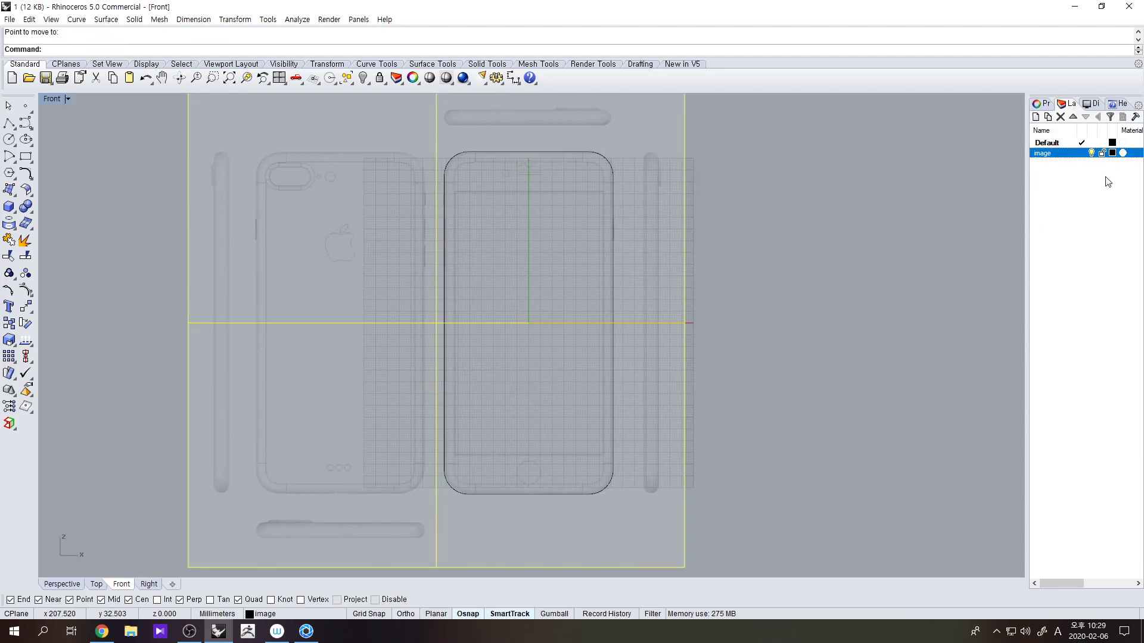
click(1103, 153)
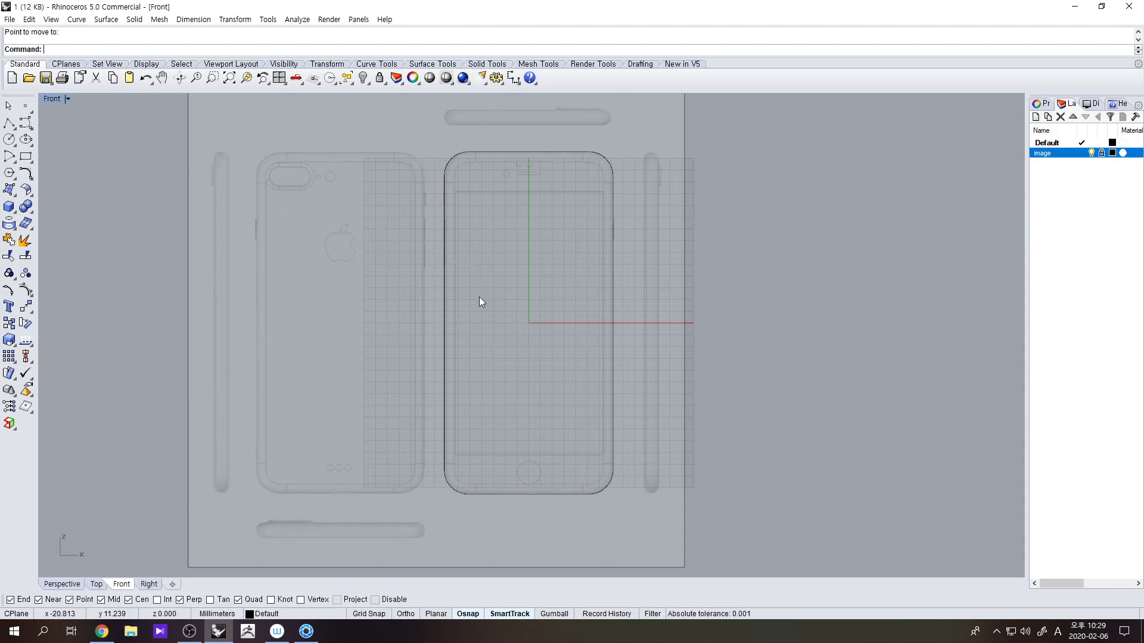
- Extrude the rounded rectangle to both sides as a solid about 8.85 mm thick, setting the distance in the Right view
drag(530, 305, 404, 262)
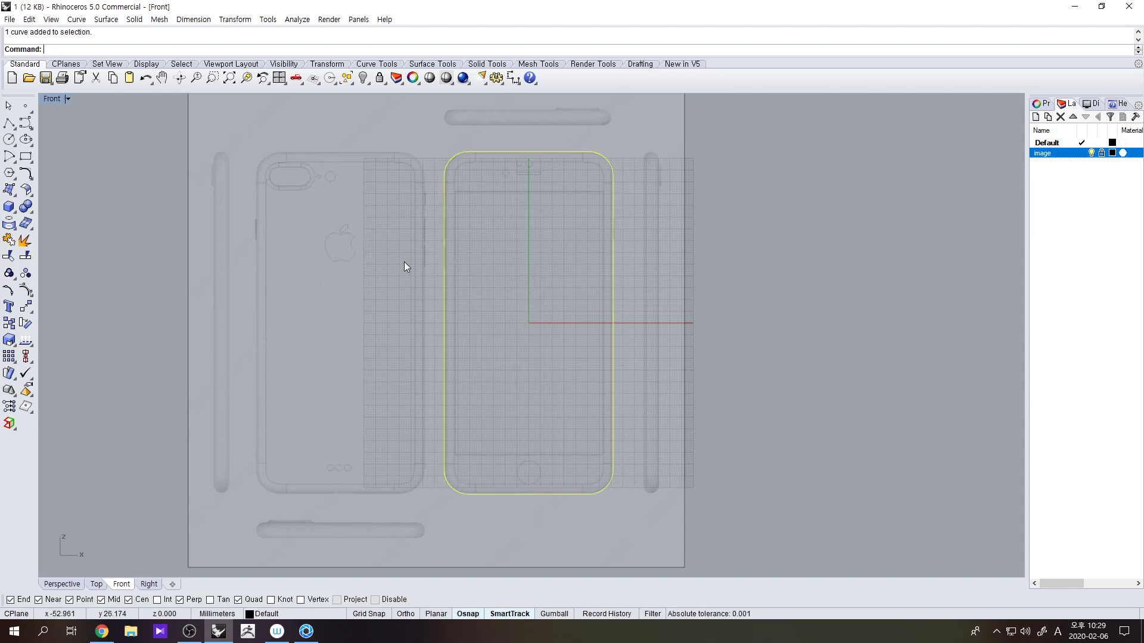
double_click(49, 103)
scroll(681, 499, down, 6)
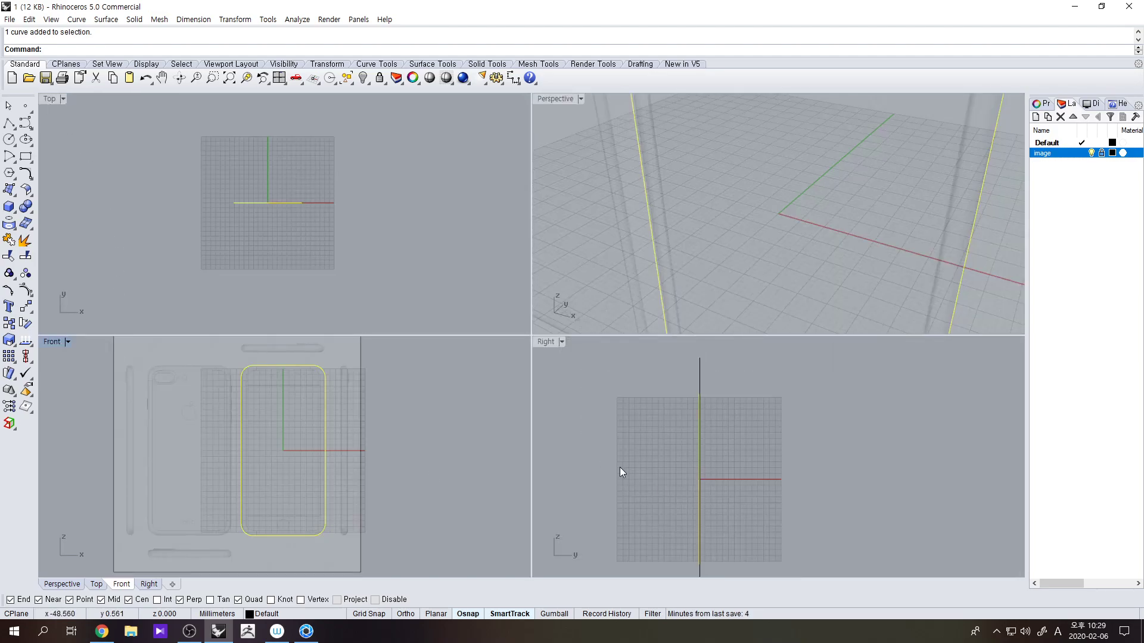
click(13, 210)
click(63, 248)
scroll(736, 459, up, 5)
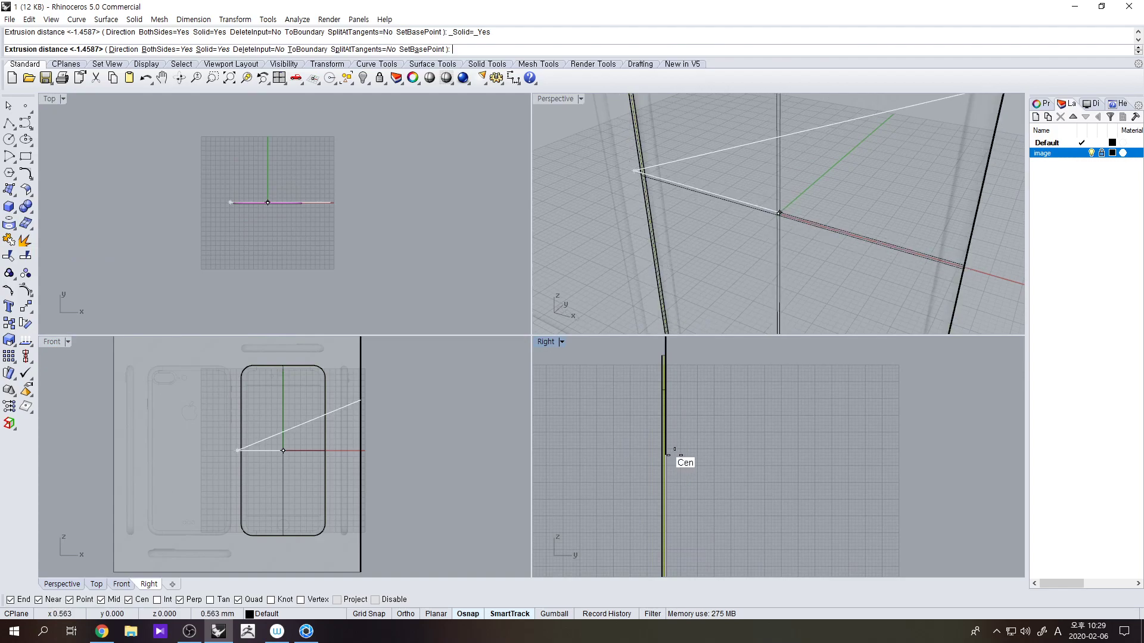
scroll(674, 454, up, 4)
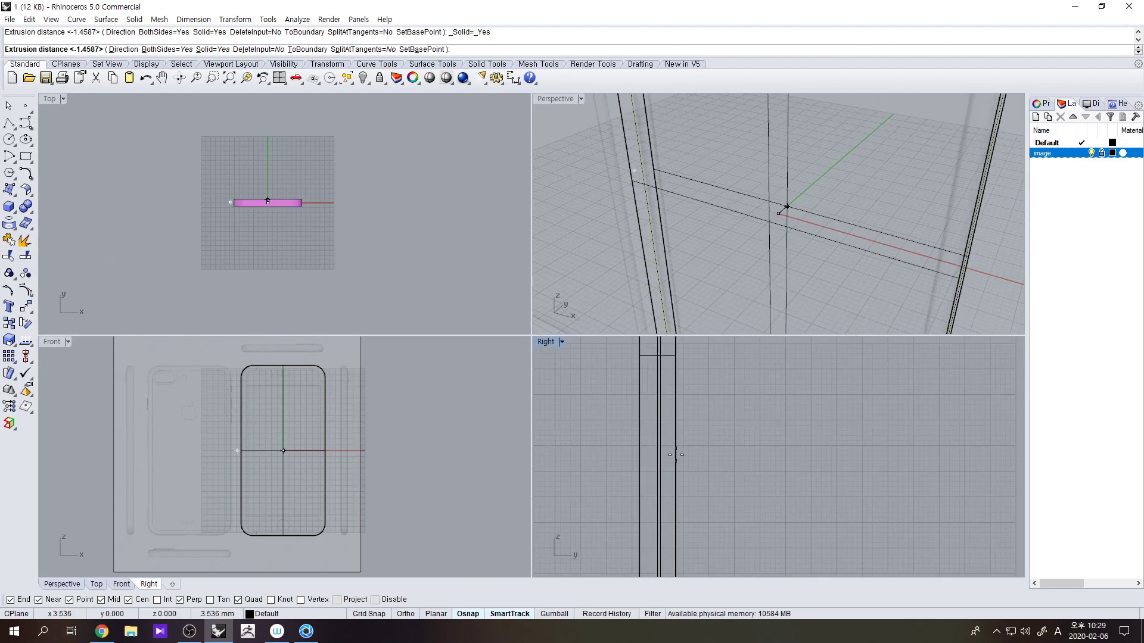
scroll(676, 455, down, 3)
click(679, 454)
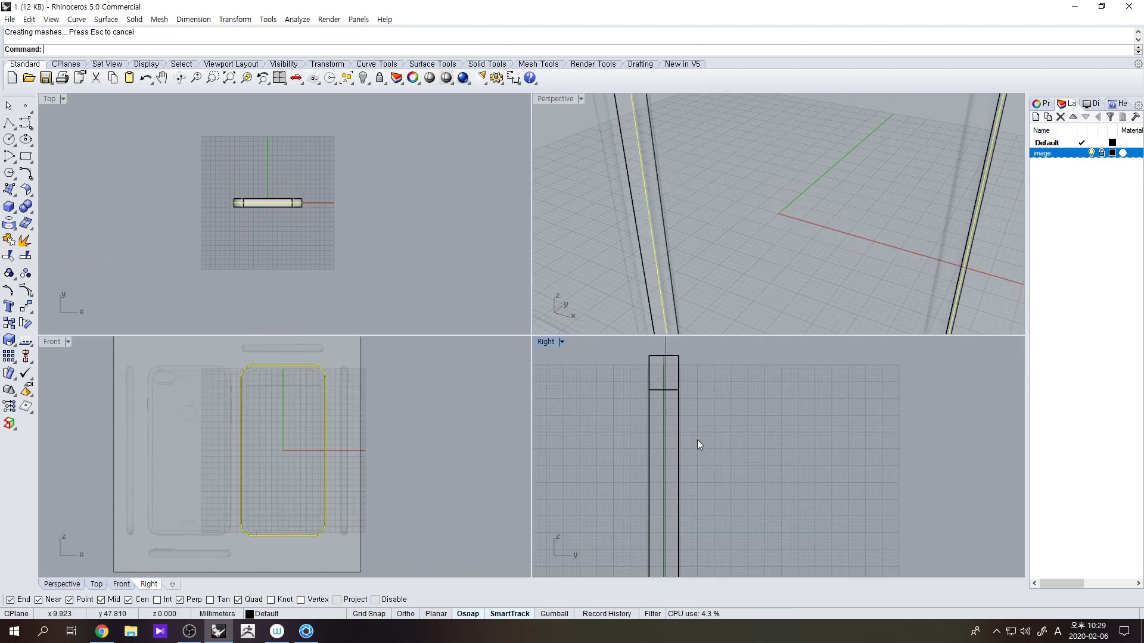
- Dimension the thickness of the extruded body at its upper end in the Right view
click(514, 79)
click(649, 356)
click(679, 355)
right_drag(680, 355, 643, 416)
click(676, 439)
scroll(675, 444, up, 8)
scroll(638, 420, down, 2)
click(623, 430)
click(601, 442)
scroll(625, 473, down, 1)
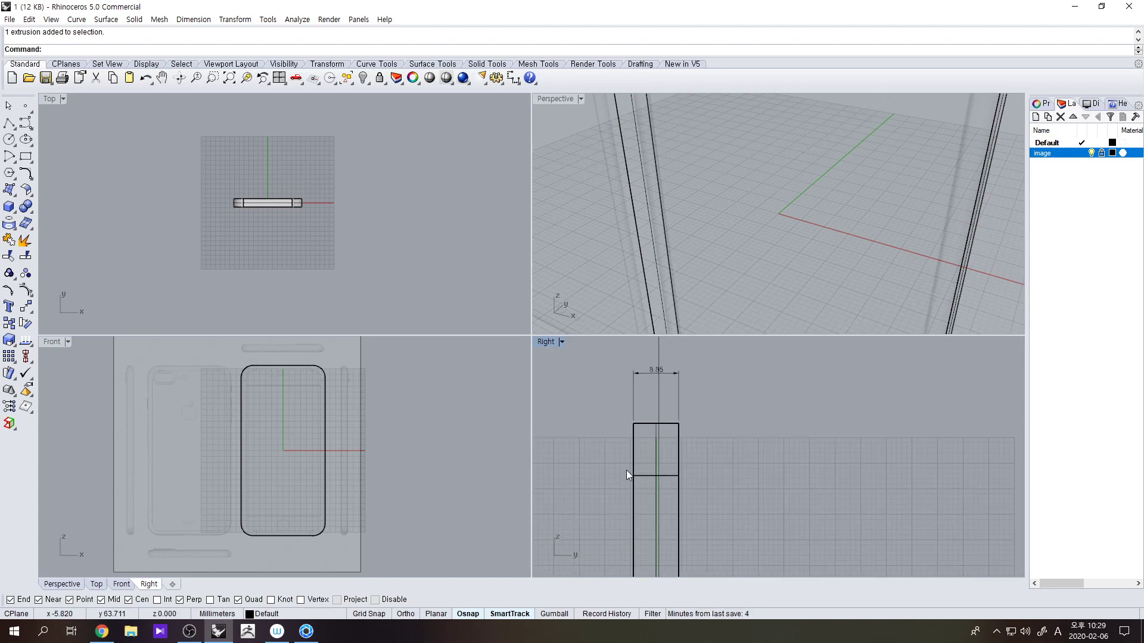
- Scale the body in one direction about its mid-plane in the Right view to a thickness of 8 mm
scroll(646, 429, up, 4)
drag(638, 434, 616, 451)
click(615, 454)
right_drag(635, 392, 640, 437)
click(632, 485)
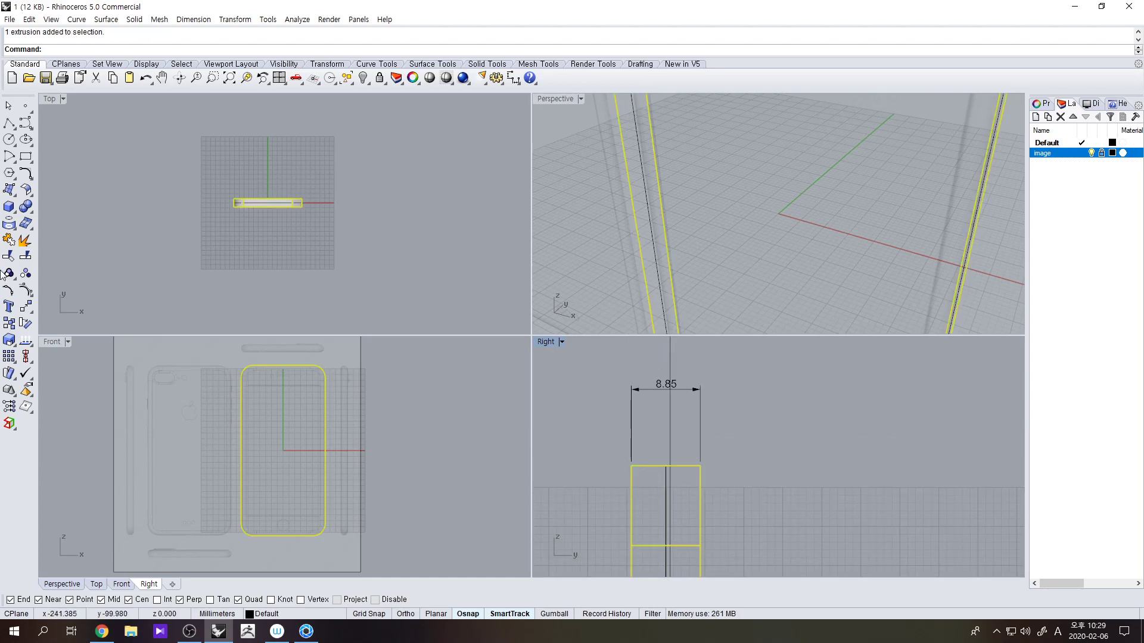
click(10, 344)
click(58, 345)
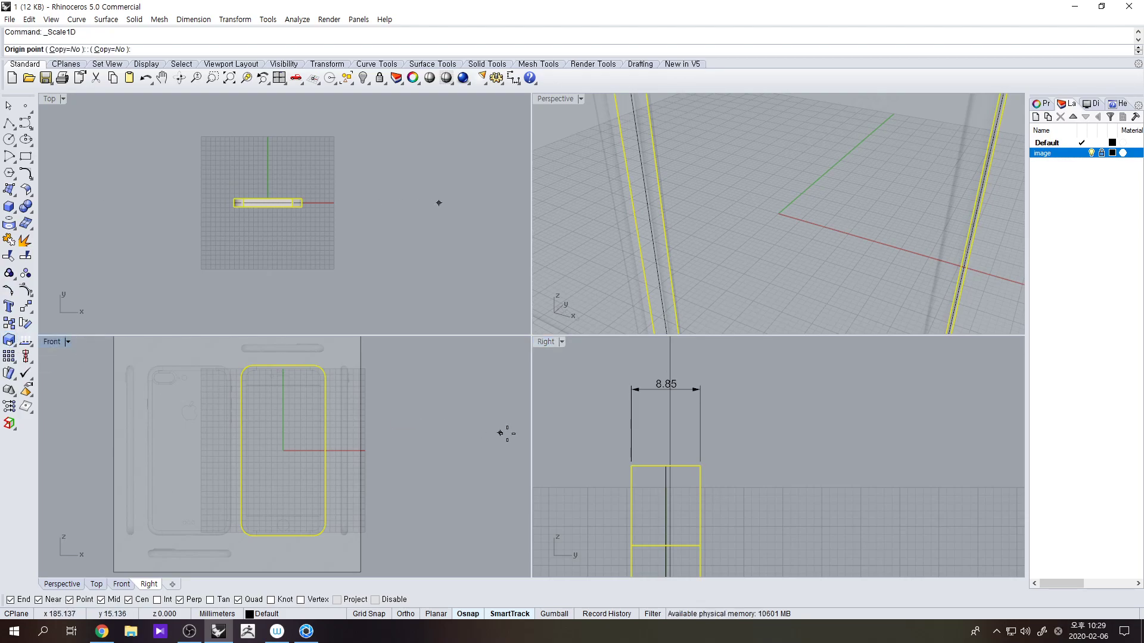
click(661, 458)
click(694, 457)
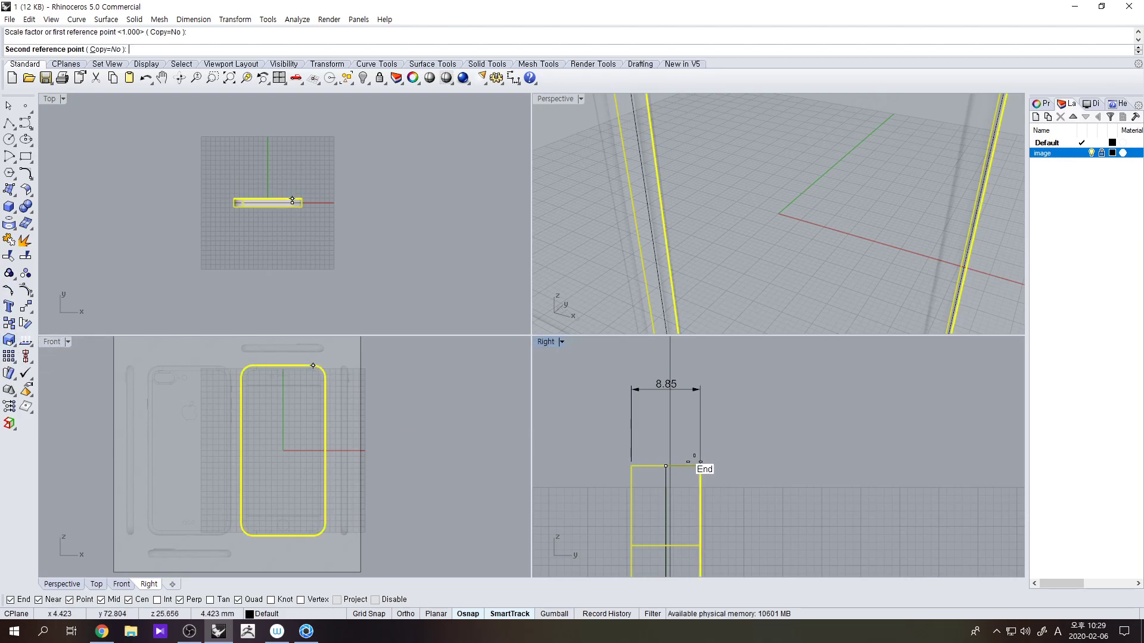
click(699, 462)
- Delete the old thickness dimension and dimension the scaled body's thickness again in the Right view
click(699, 386)
key(Delete)
click(513, 77)
click(635, 466)
click(697, 466)
click(695, 438)
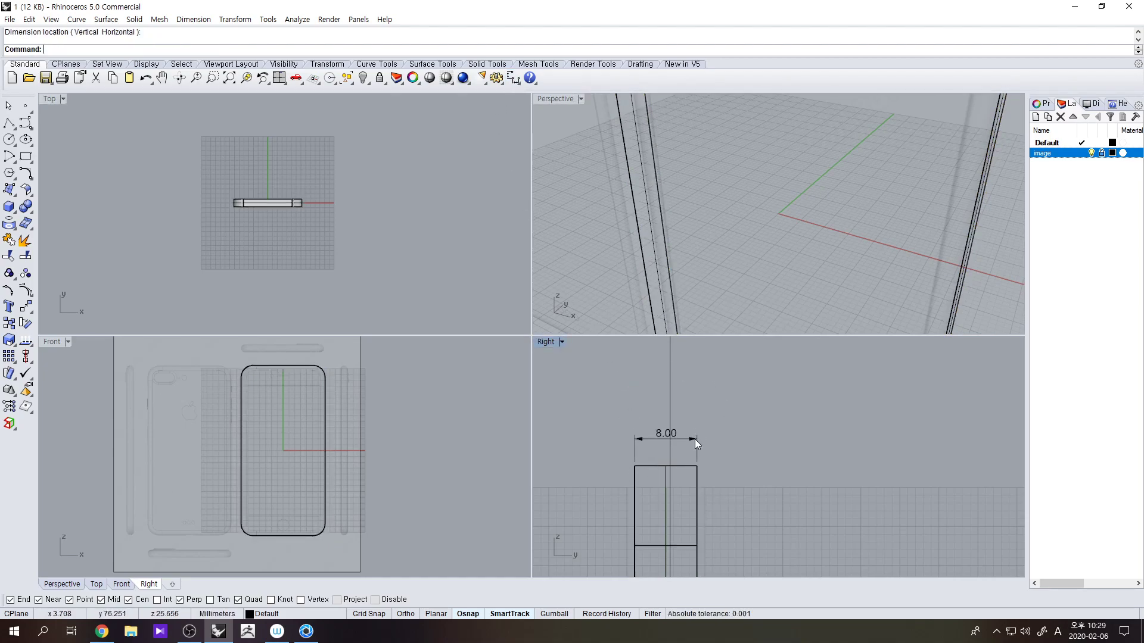
- Set the Perspective viewport to shaded display and inspect the rounded end of the side view in the Front reference picture
scroll(673, 441, up, 3)
scroll(726, 513, down, 4)
scroll(359, 298, down, 4)
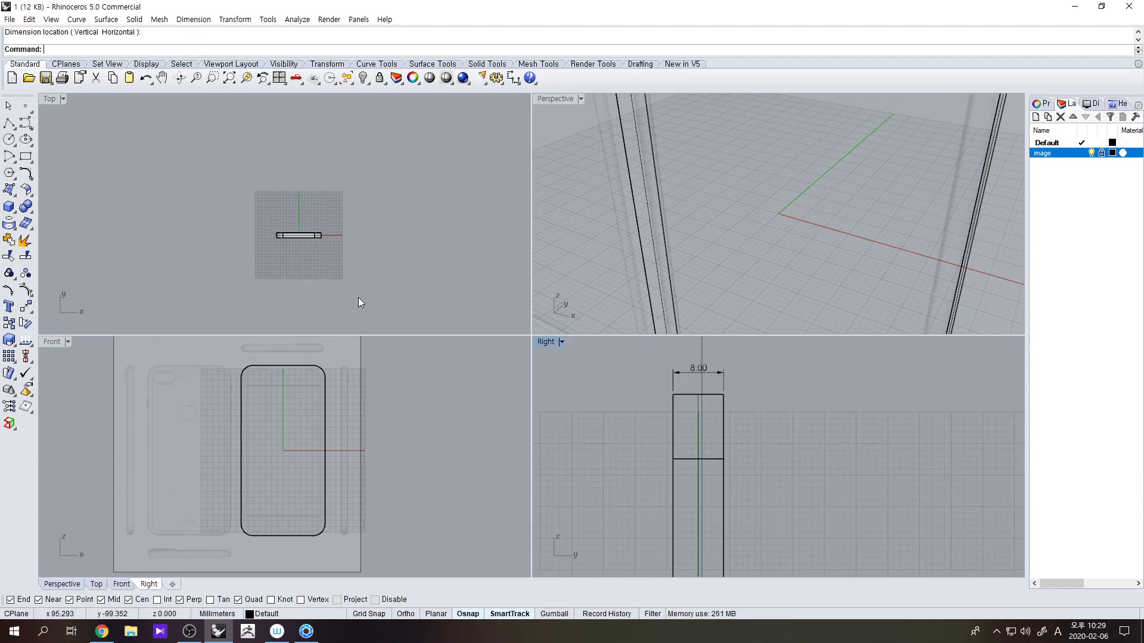
right_drag(396, 435, 398, 424)
scroll(672, 288, down, 6)
scroll(671, 288, down, 4)
click(696, 270)
key(ctrl+alt+s)
mouse_move(696, 270)
right_down()
mouse_move(713, 278)
mouse_move(674, 288)
mouse_move(702, 274)
right_up()
scroll(333, 449, down, 4)
right_drag(283, 455, 317, 455)
scroll(301, 415, up, 8)
right_drag(468, 391, 438, 395)
scroll(450, 396, up, 10)
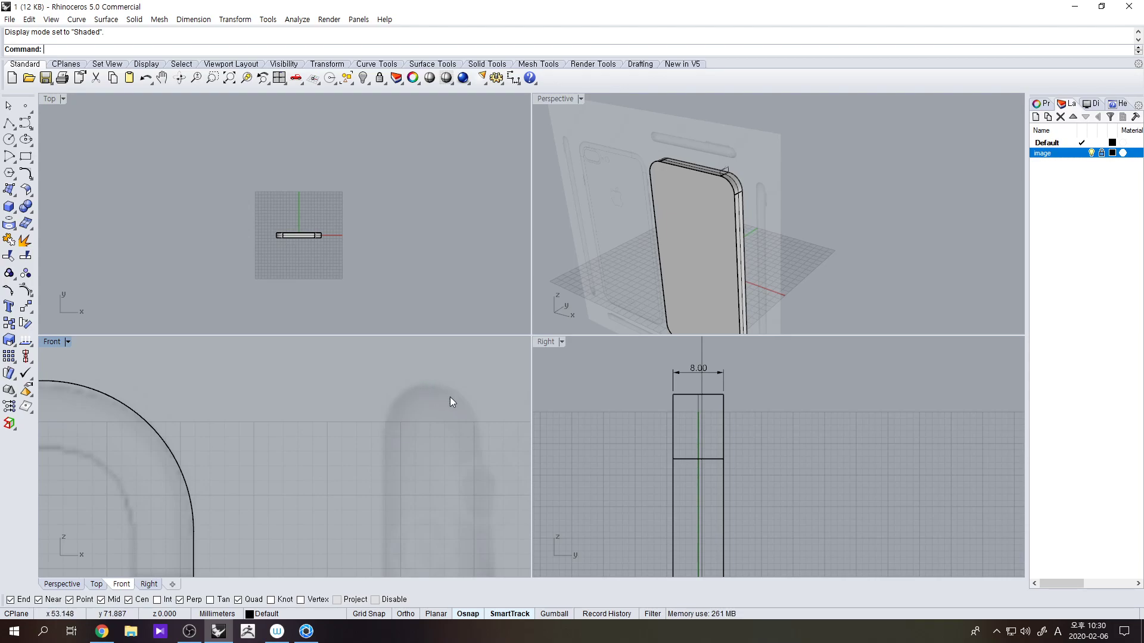
- Fillet the front and back perimeter edges of the body with a radius of 4
click(673, 420)
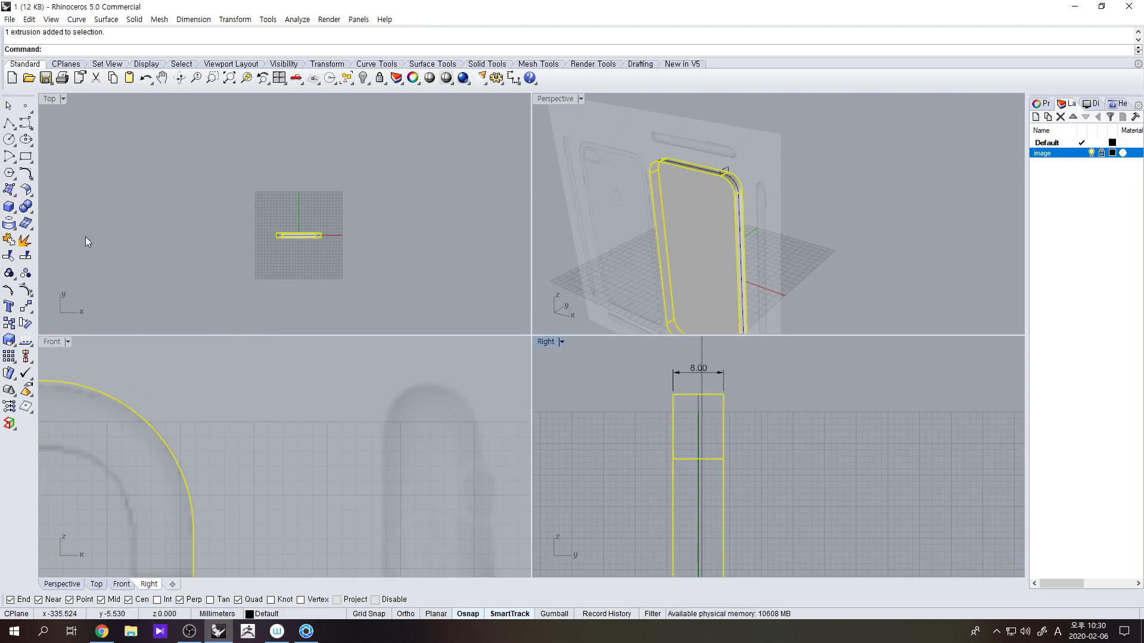
click(31, 211)
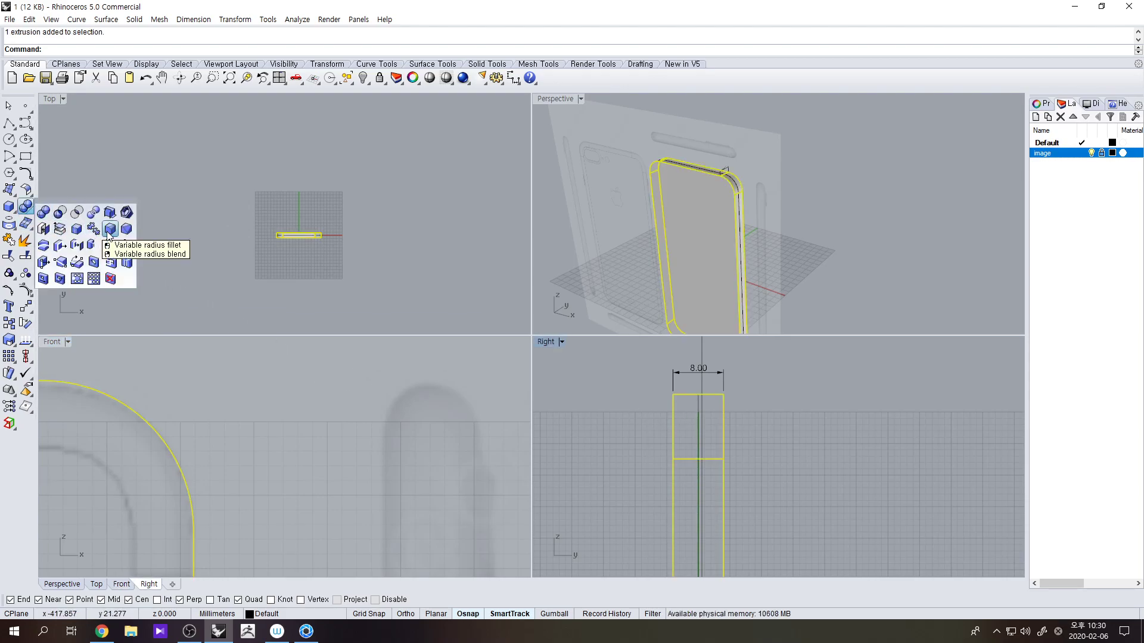
click(108, 233)
scroll(619, 402, down, 15)
right_drag(612, 452, 628, 425)
text(4)
key(Return)
click(665, 373)
key(Return)
key(Return)
- Examine the body's rounded edges in the Perspective and Right views and compare its shape with the reference picture
scroll(727, 178, up, 8)
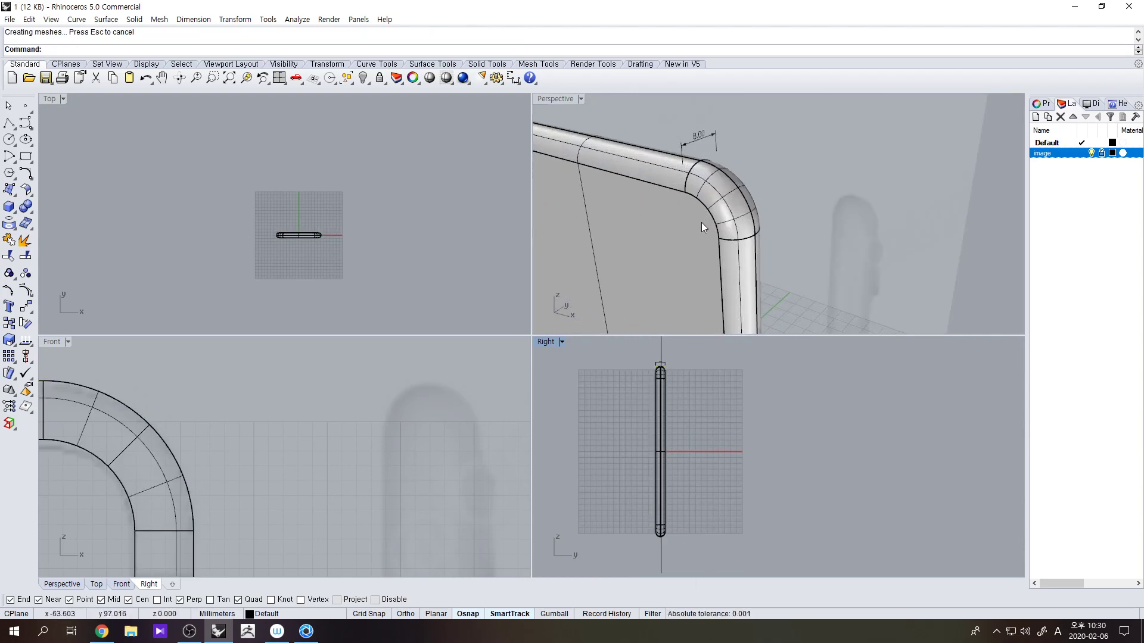
scroll(660, 376, up, 8)
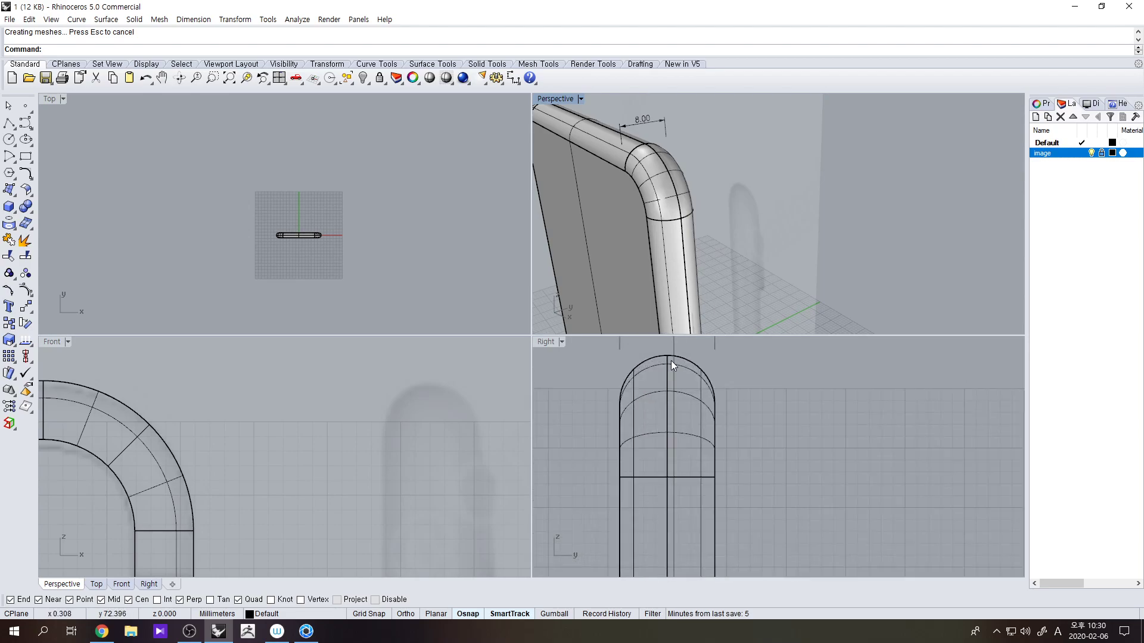
click(655, 355)
click(653, 353)
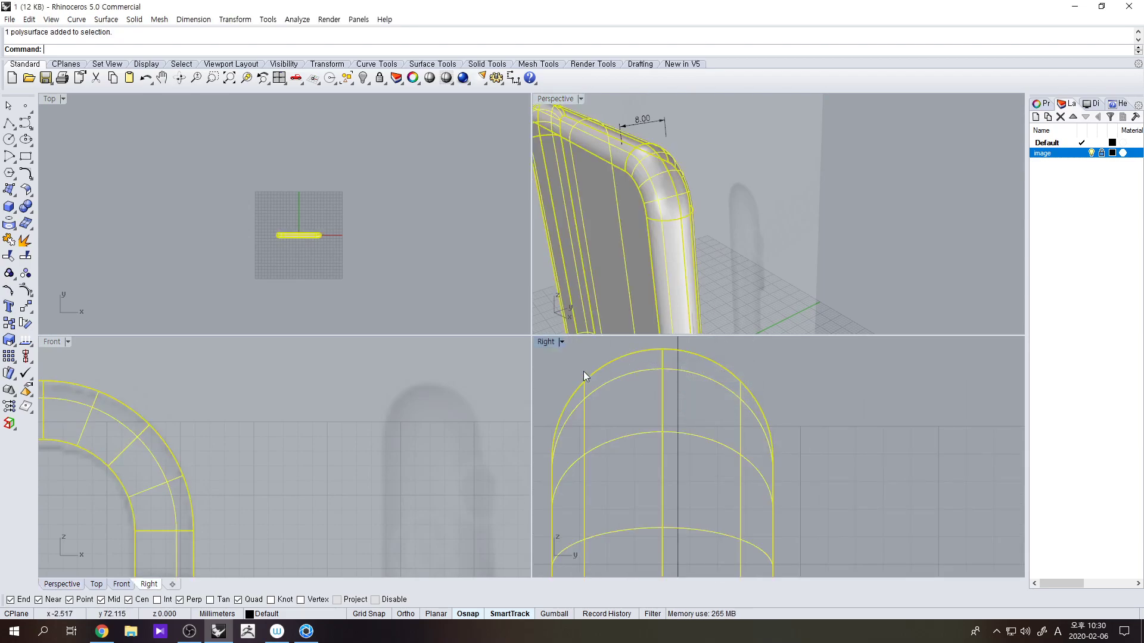
click(587, 369)
scroll(280, 458, down, 11)
scroll(635, 433, down, 15)
right_drag(671, 482, 711, 452)
scroll(692, 229, down, 10)
right_drag(697, 251, 822, 248)
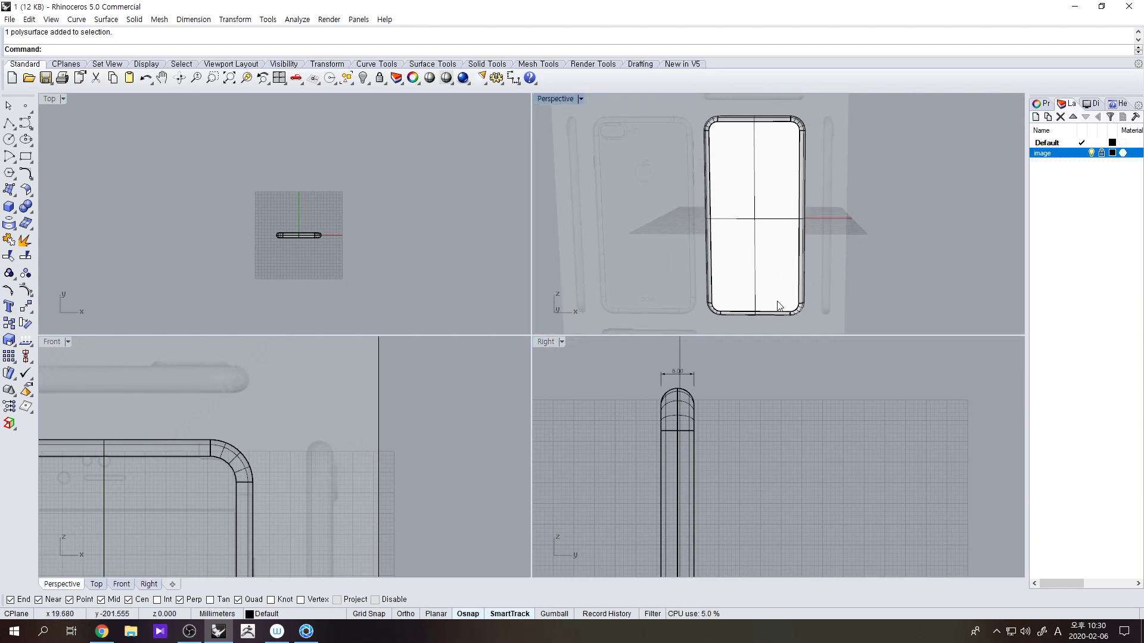
right_drag(283, 446, 393, 390)
scroll(392, 391, down, 8)
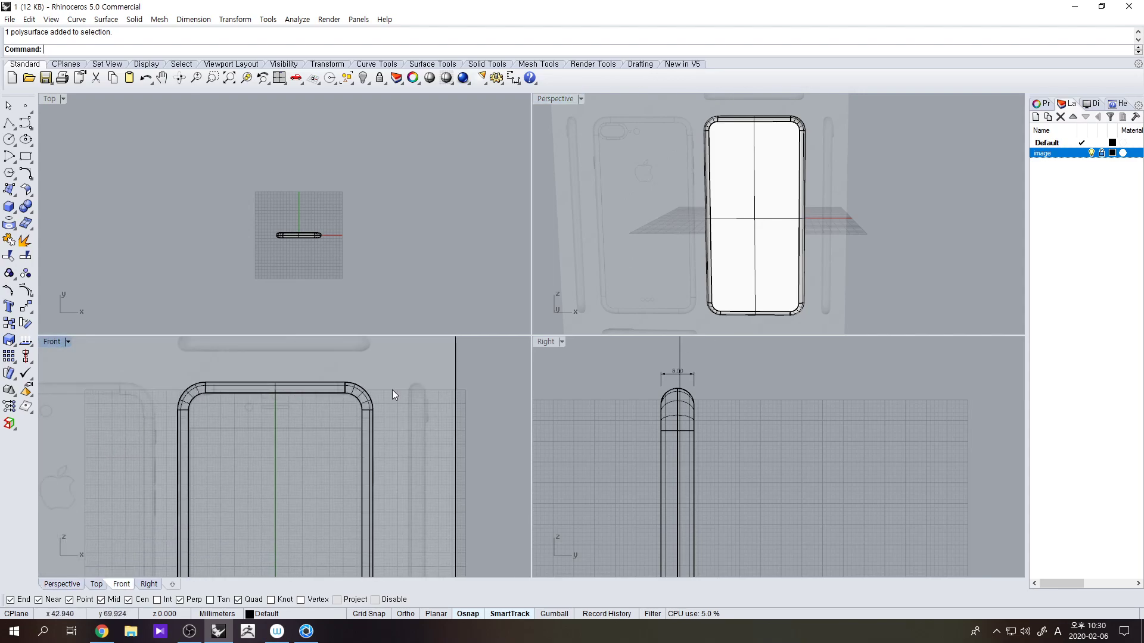
- Maximize the Front viewport and draw a rectangle centred on the origin, about 63 by 112 mm, over the reference picture's screen outline
double_click(47, 342)
scroll(592, 477, down, 2)
right_drag(592, 477, 556, 365)
scroll(637, 227, up, 6)
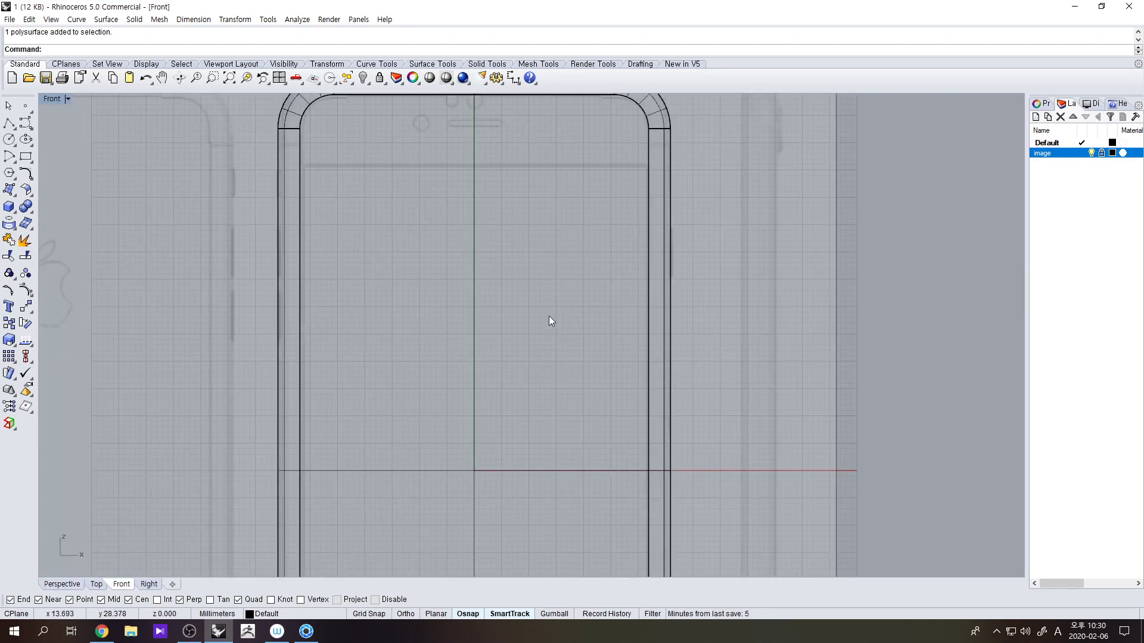
scroll(572, 325, down, 2)
scroll(546, 295, down, 3)
click(26, 157)
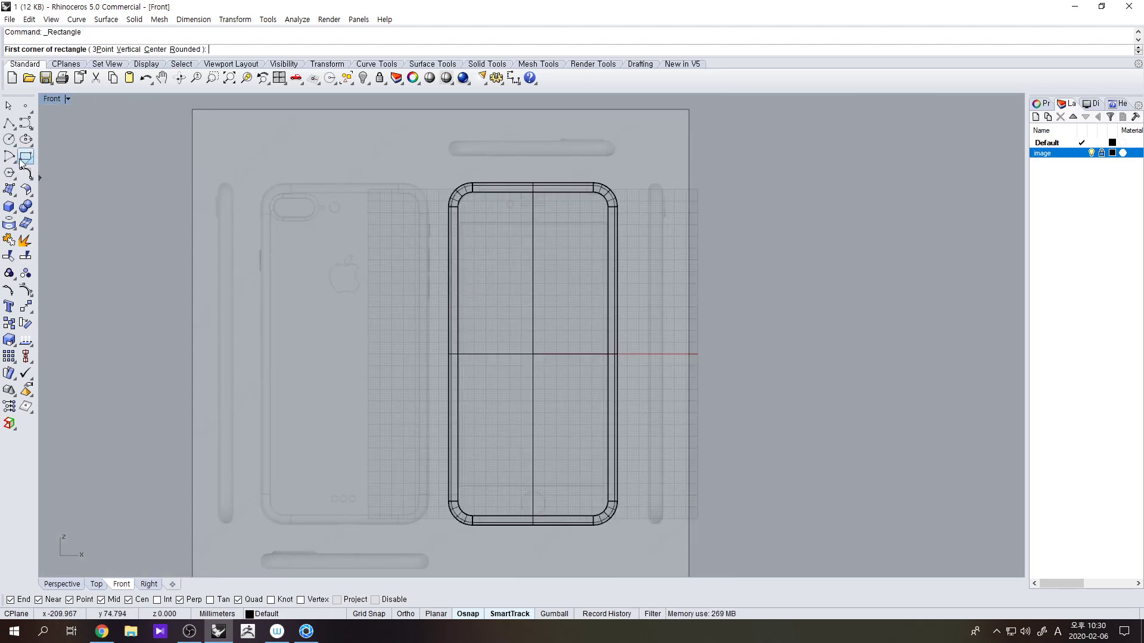
text(c)
key(Return)
text(0)
key(Return)
scroll(586, 450, up, 3)
scroll(607, 496, up, 8)
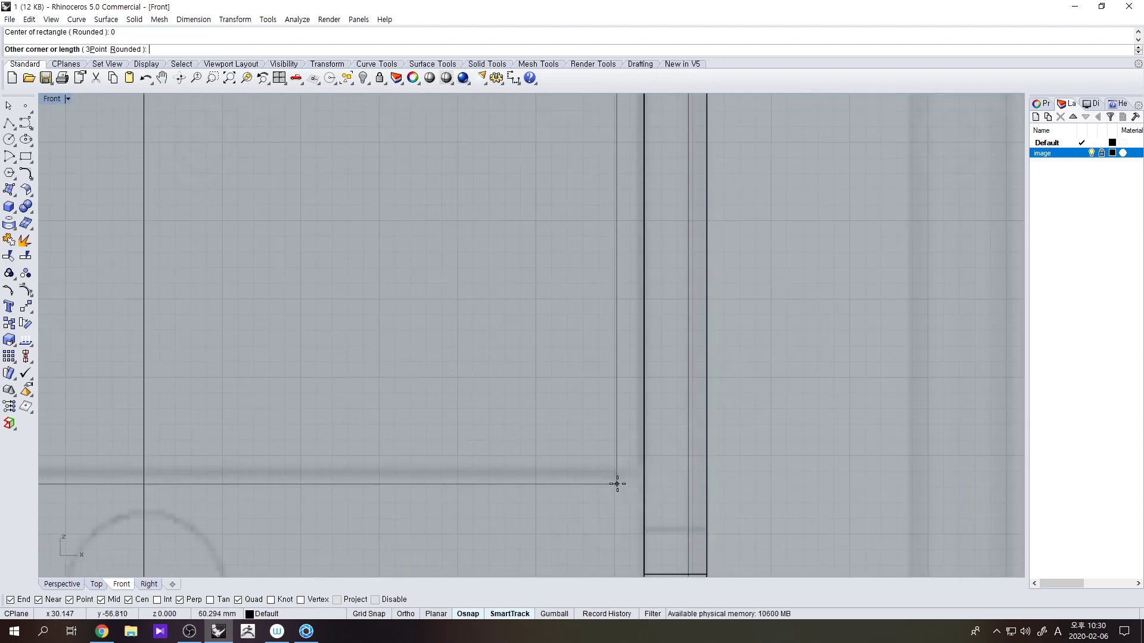
click(651, 470)
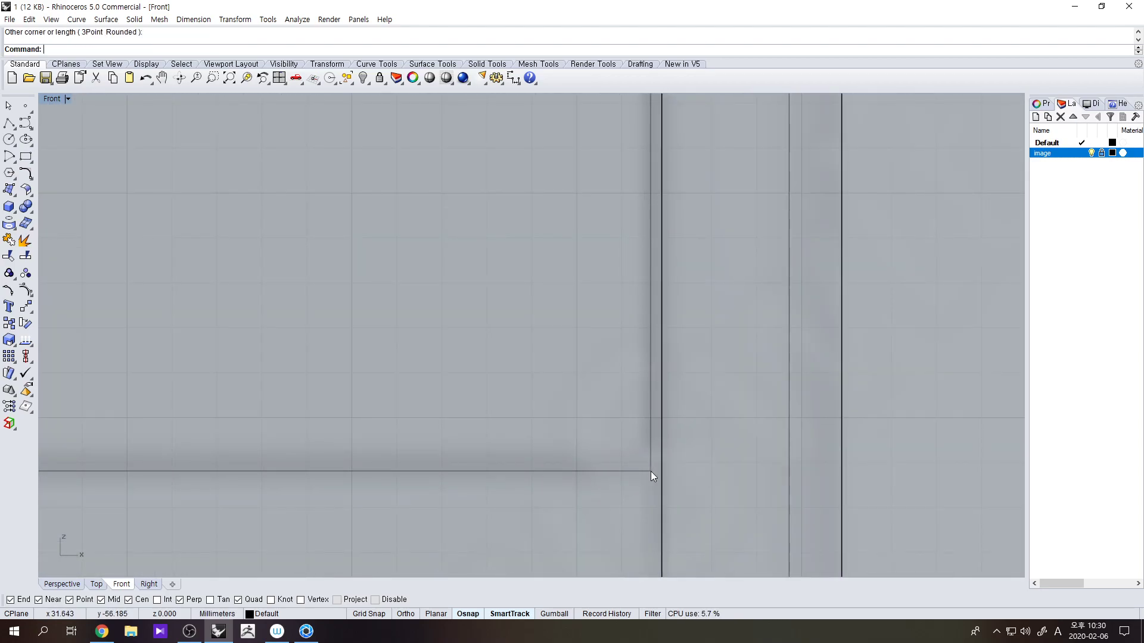
- Draw a circle over the reference picture's sensor outline at the top centre of the phone's front
scroll(639, 480, down, 10)
click(617, 483)
scroll(598, 448, down, 2)
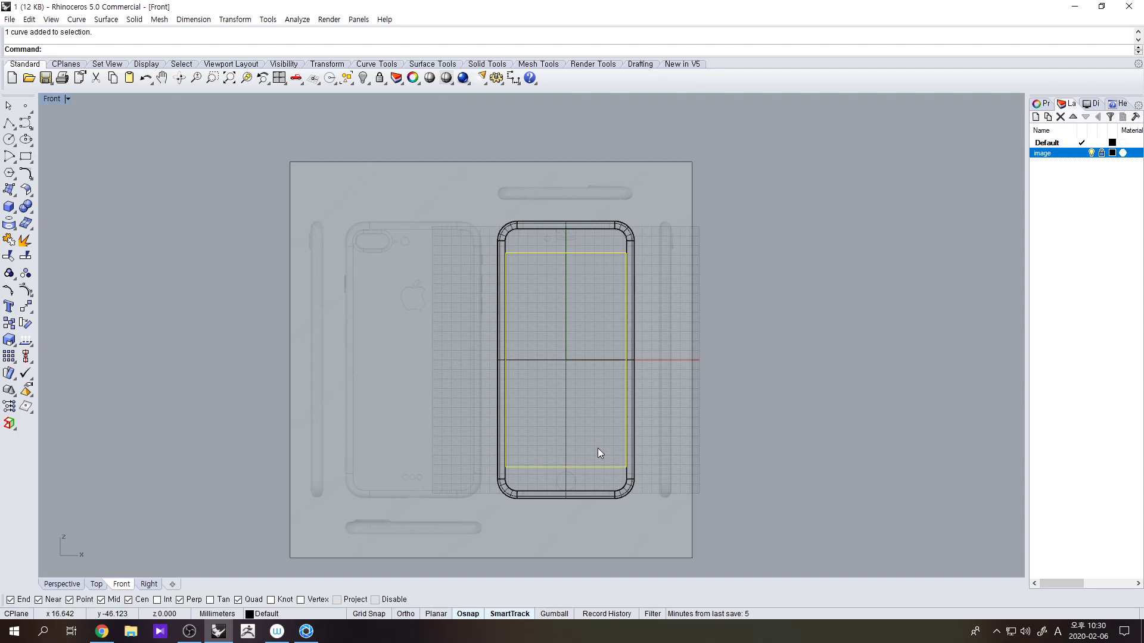
scroll(559, 233, up, 4)
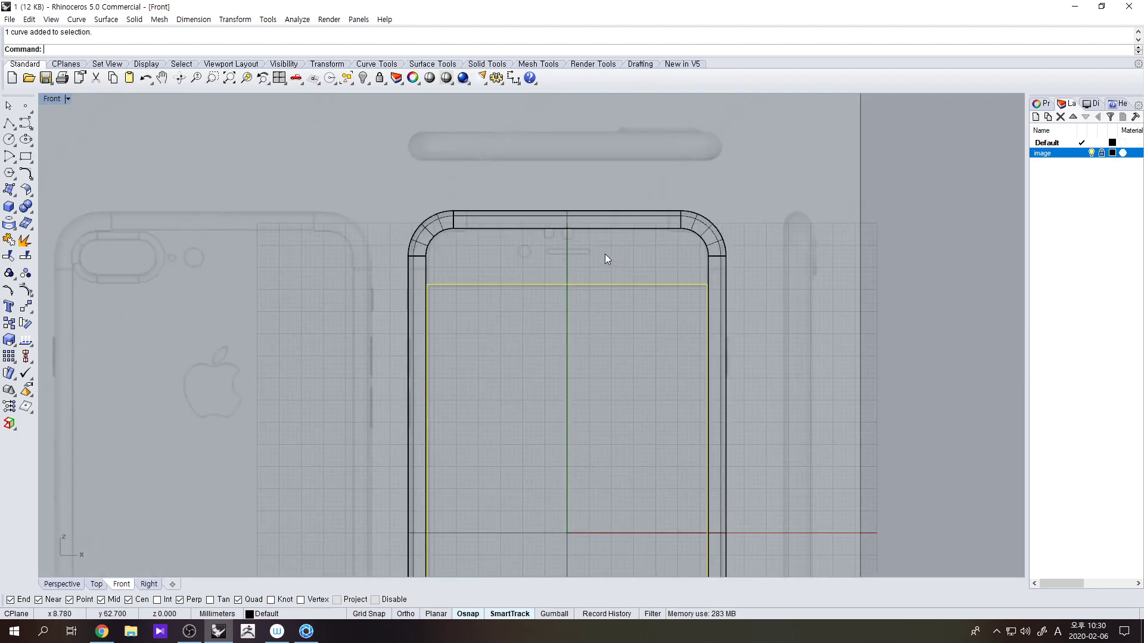
scroll(567, 255, up, 7)
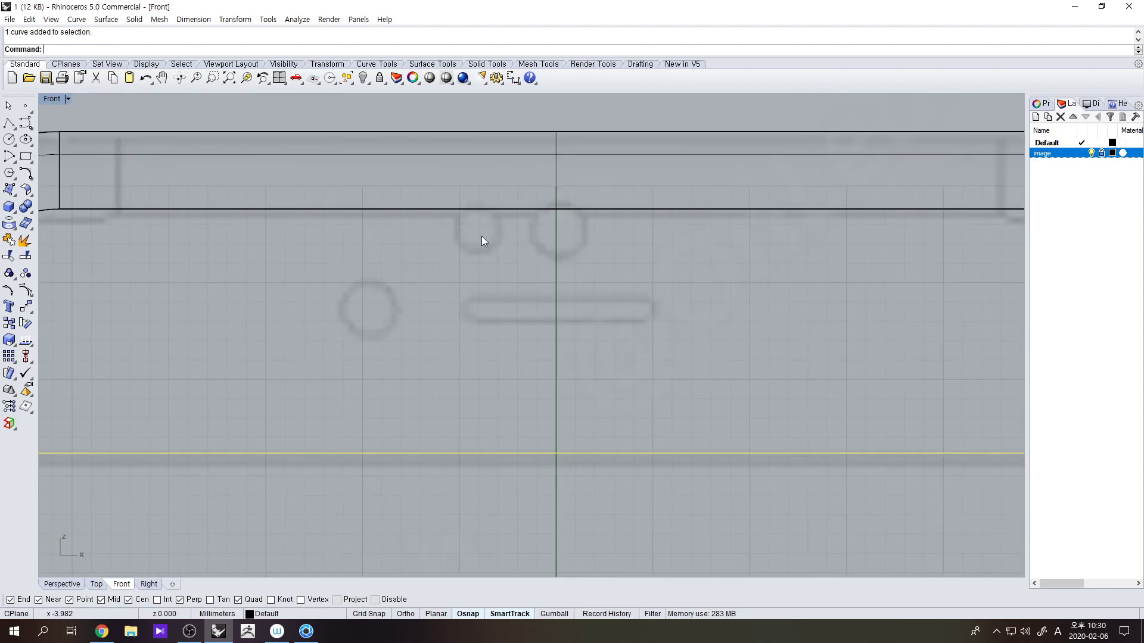
scroll(480, 243, down, 3)
scroll(501, 250, up, 4)
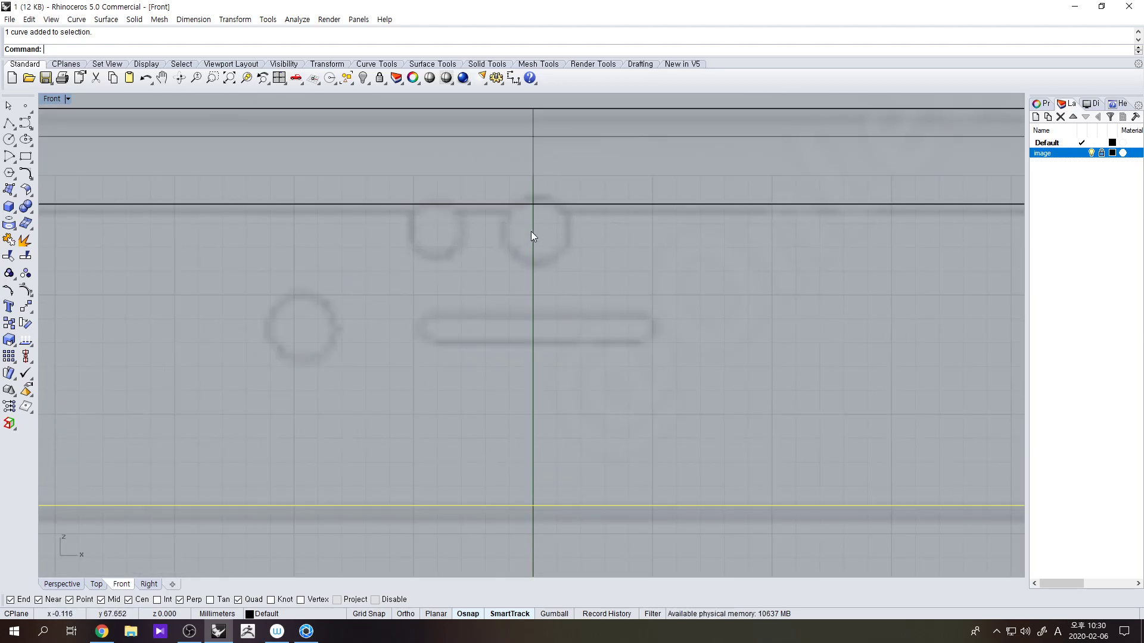
click(10, 140)
scroll(502, 204, up, 2)
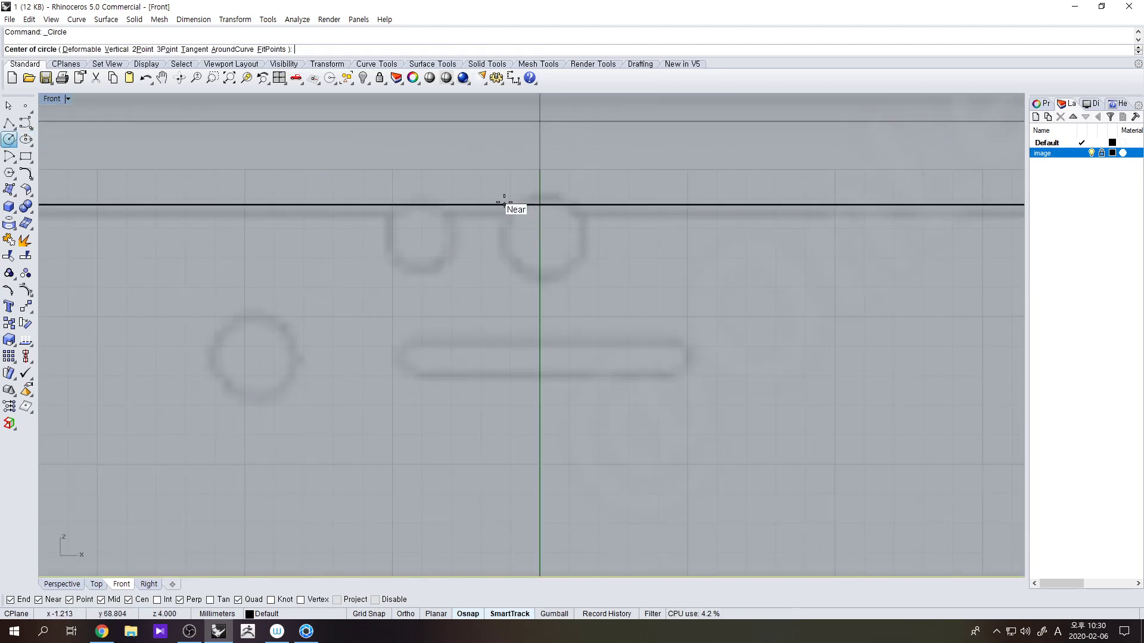
click(549, 244)
scroll(587, 286, down, 2)
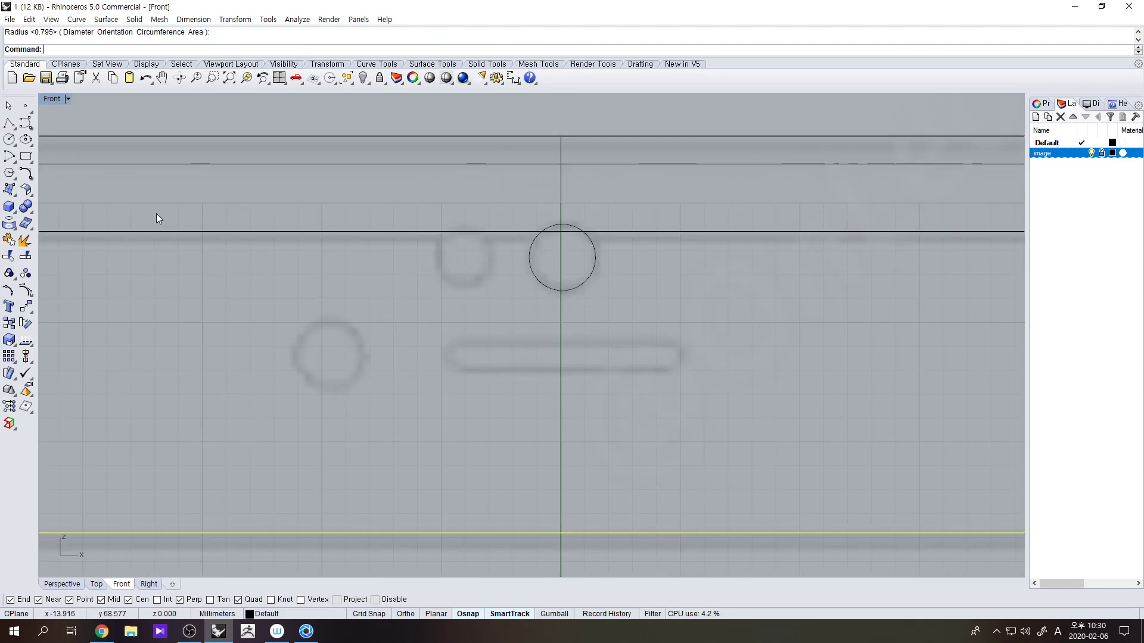
- Draw a circle of about 1.2 mm radius over the neighbouring sensor and one of about 1.5 mm radius over the front camera
key(Return)
click(463, 255)
click(484, 273)
right_drag(363, 345, 360, 347)
key(Return)
click(324, 356)
click(352, 379)
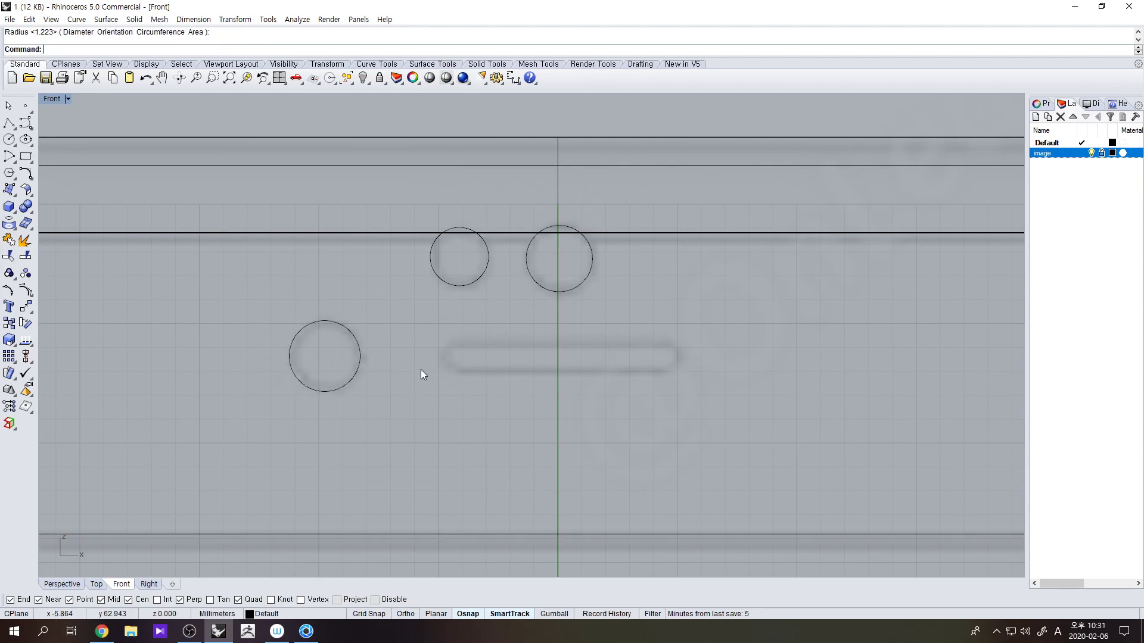
- Draw a rounded rectangle, about 10 by 1 mm, centred on the vertical axis over the earpiece slot, with fully rounded ends
scroll(453, 362, down, 2)
click(26, 156)
text(c)
key(Return)
text(r)
key(Return)
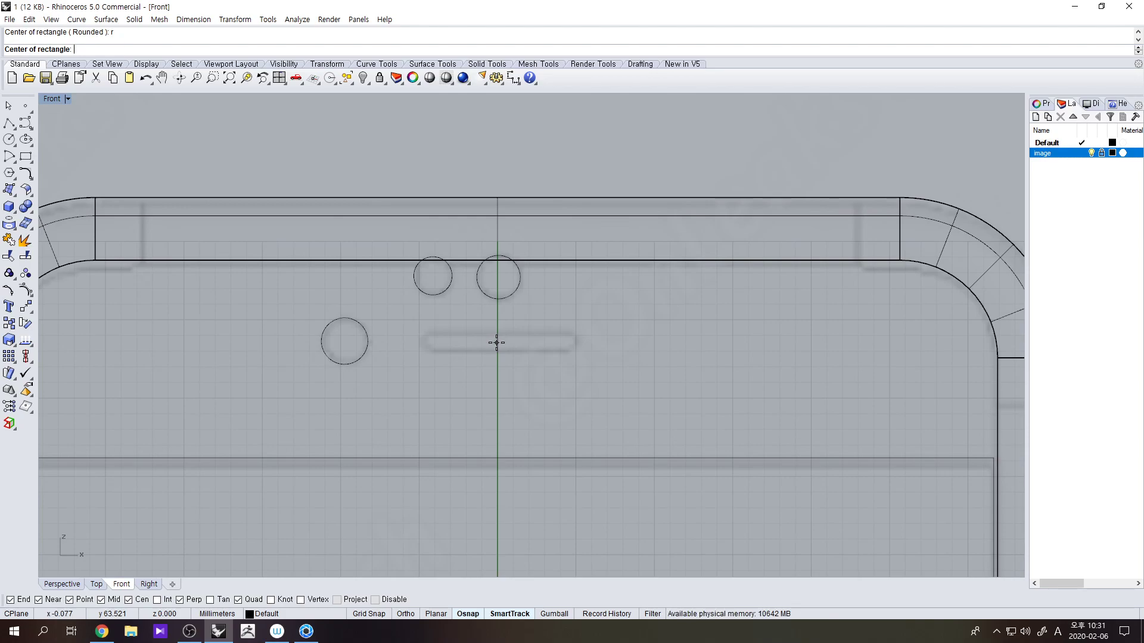
click(498, 342)
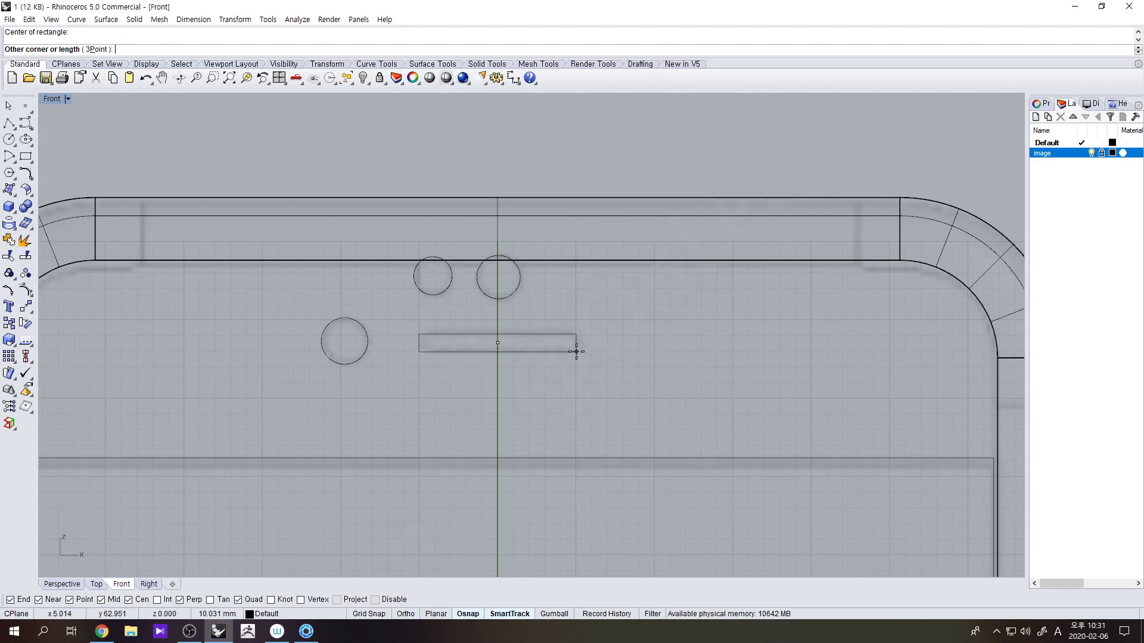
click(577, 351)
click(563, 347)
- Draw a circle centred on the vertical axis over the reference picture's home button
scroll(578, 381, down, 6)
scroll(598, 376, down, 2)
scroll(556, 512, up, 8)
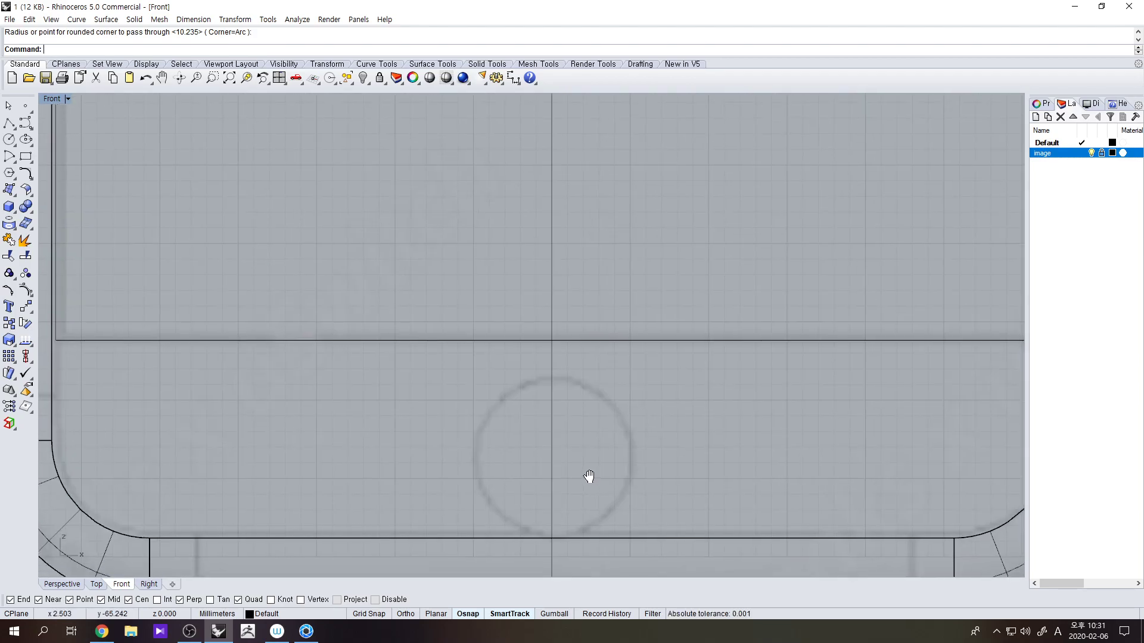
right_drag(591, 482, 586, 453)
click(9, 139)
click(548, 432)
click(610, 477)
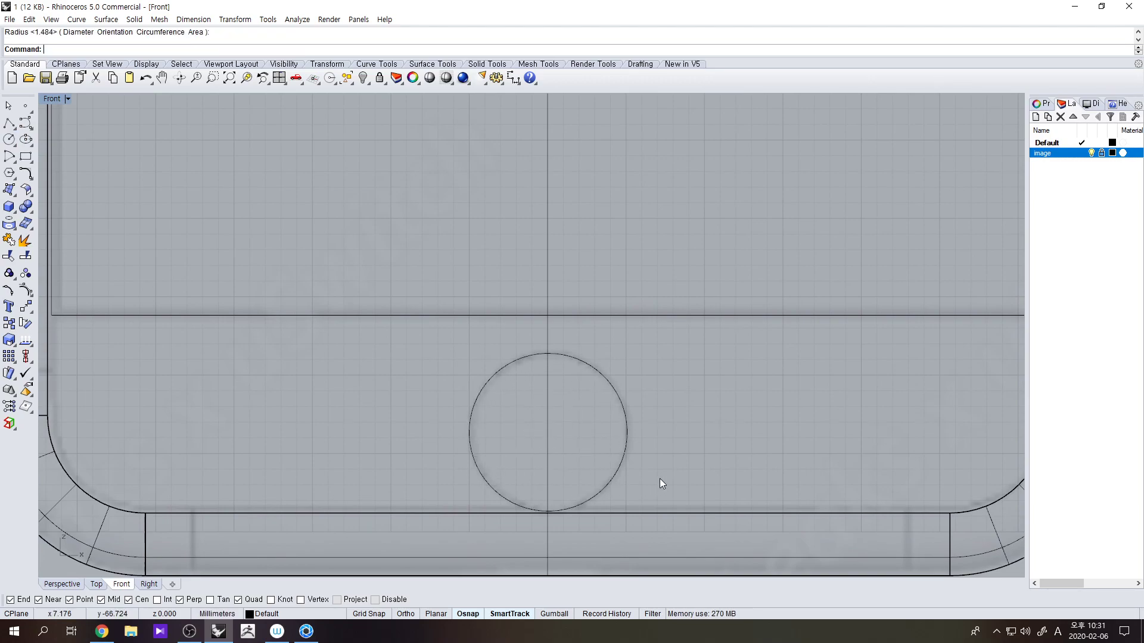
- Examine the traced front outlines and the Apple logo on the back view of the reference picture
scroll(656, 453, down, 6)
scroll(667, 316, up, 2)
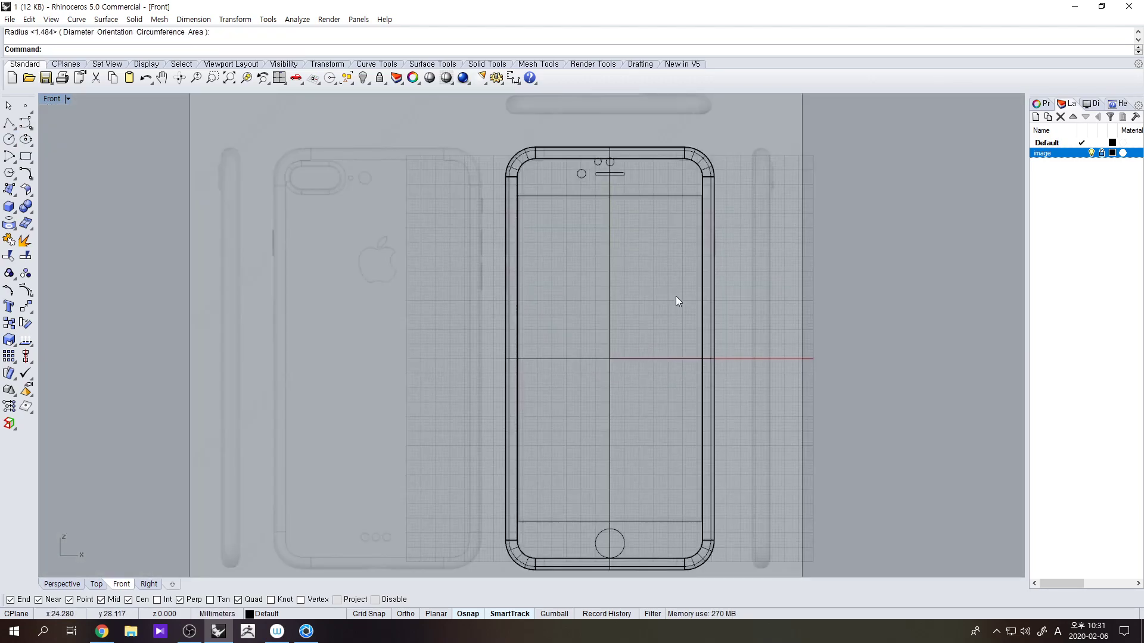
scroll(635, 232, up, 4)
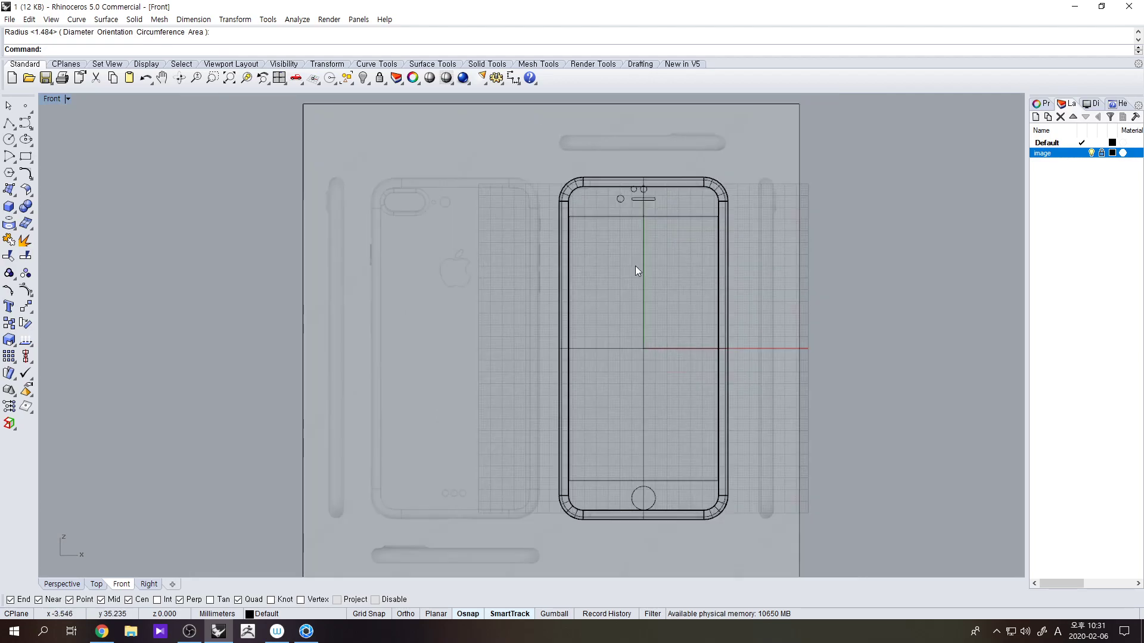
scroll(634, 192, down, 3)
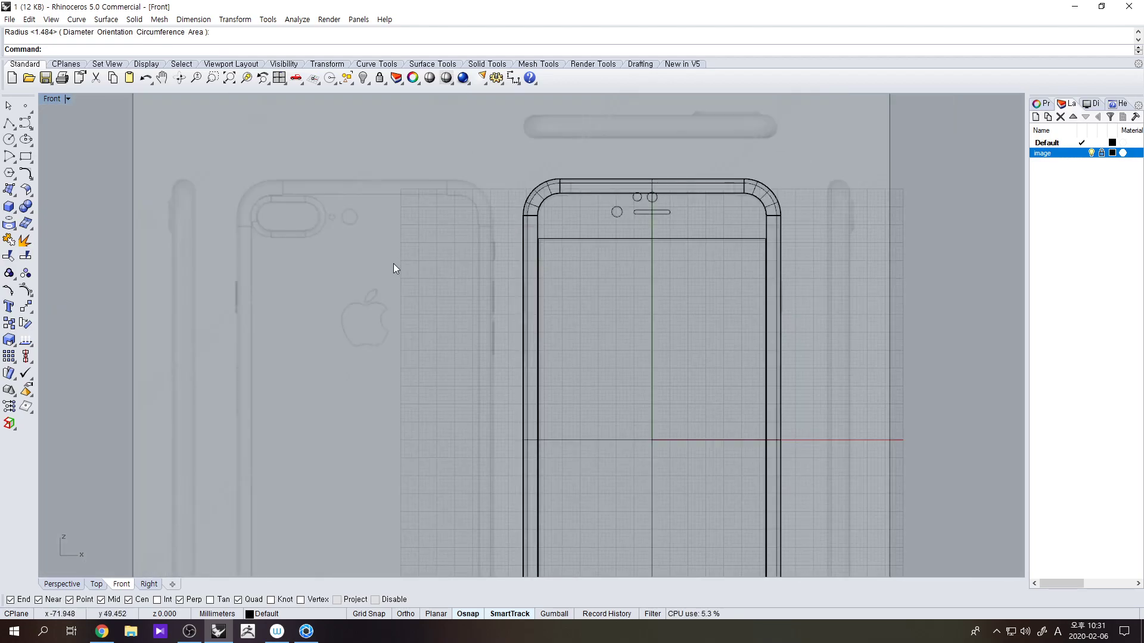
scroll(245, 295, down, 3)
scroll(399, 286, up, 6)
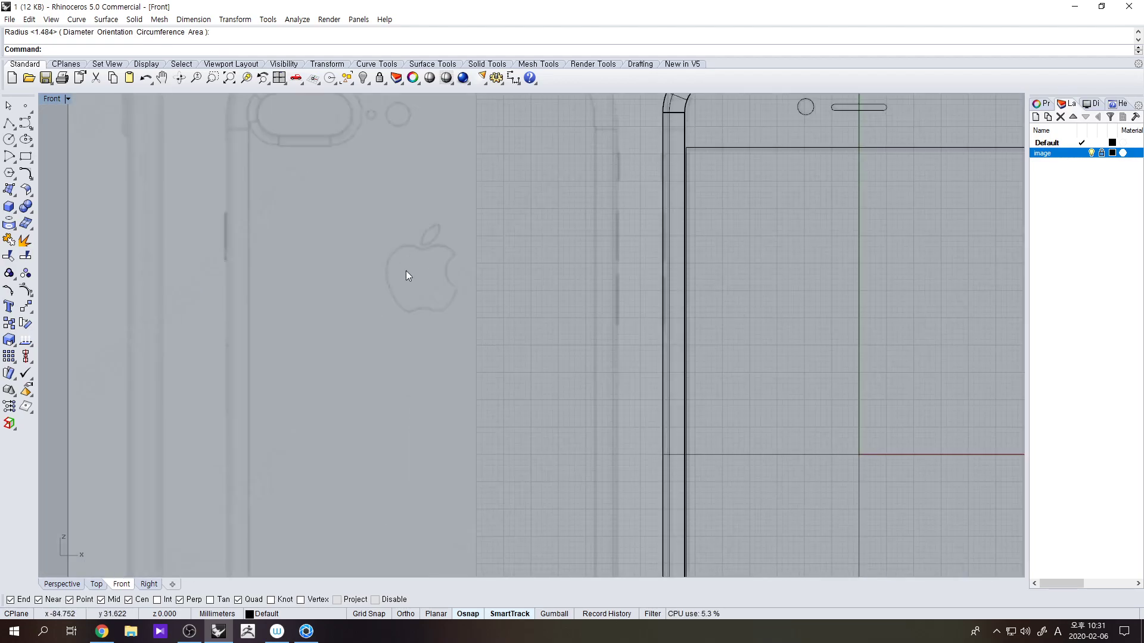
scroll(423, 249, up, 1)
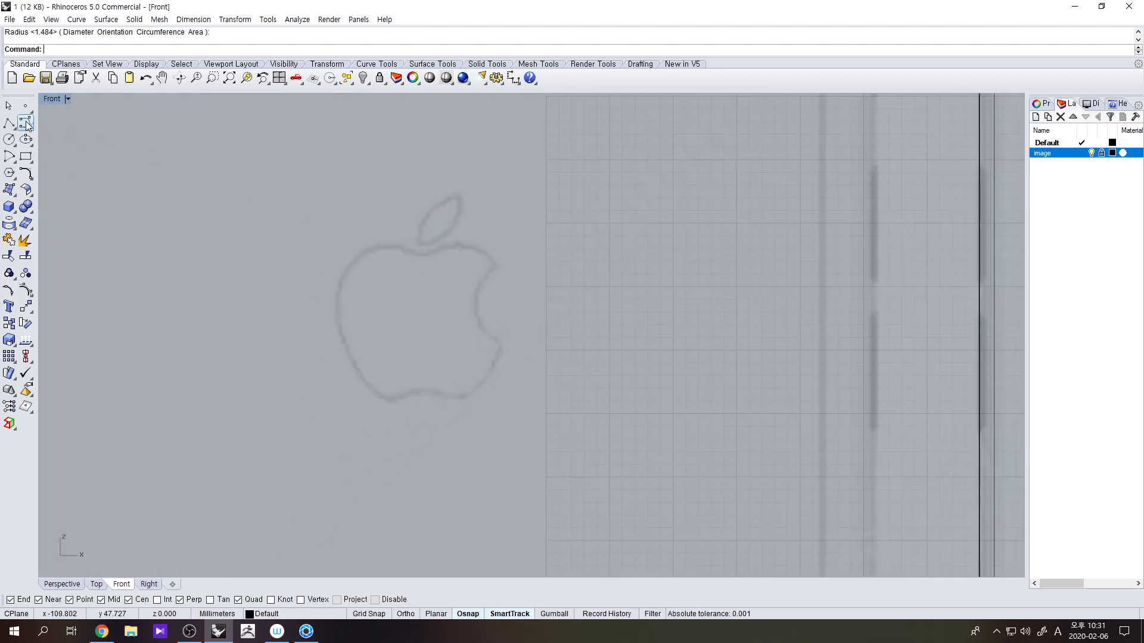
scroll(536, 278, down, 5)
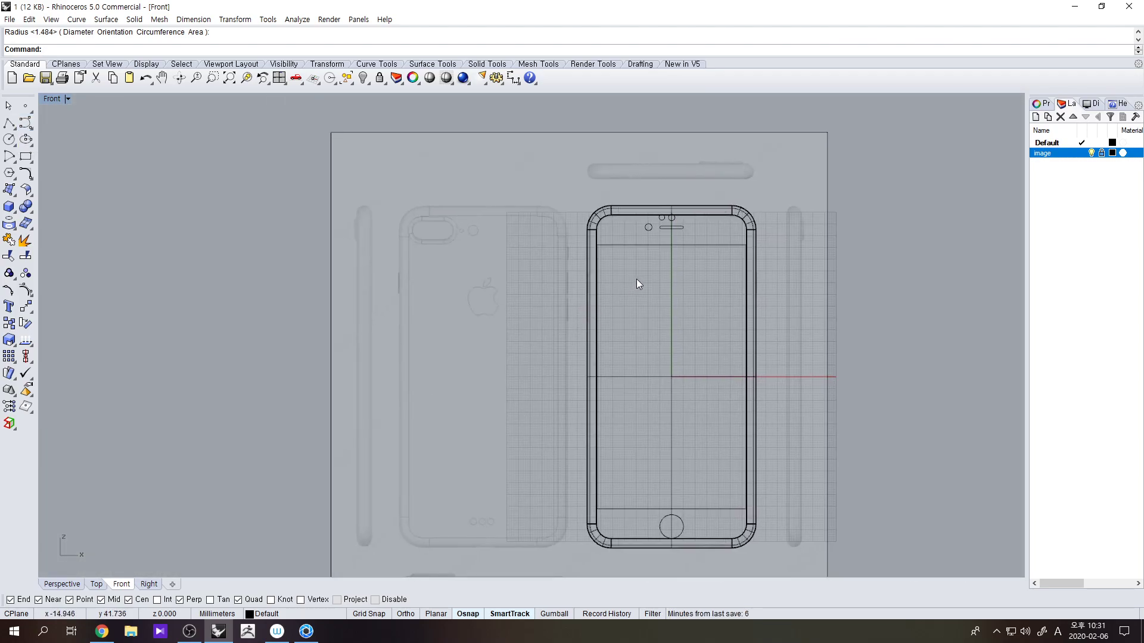
click(49, 83)
scroll(495, 314, up, 5)
scroll(468, 292, down, 3)
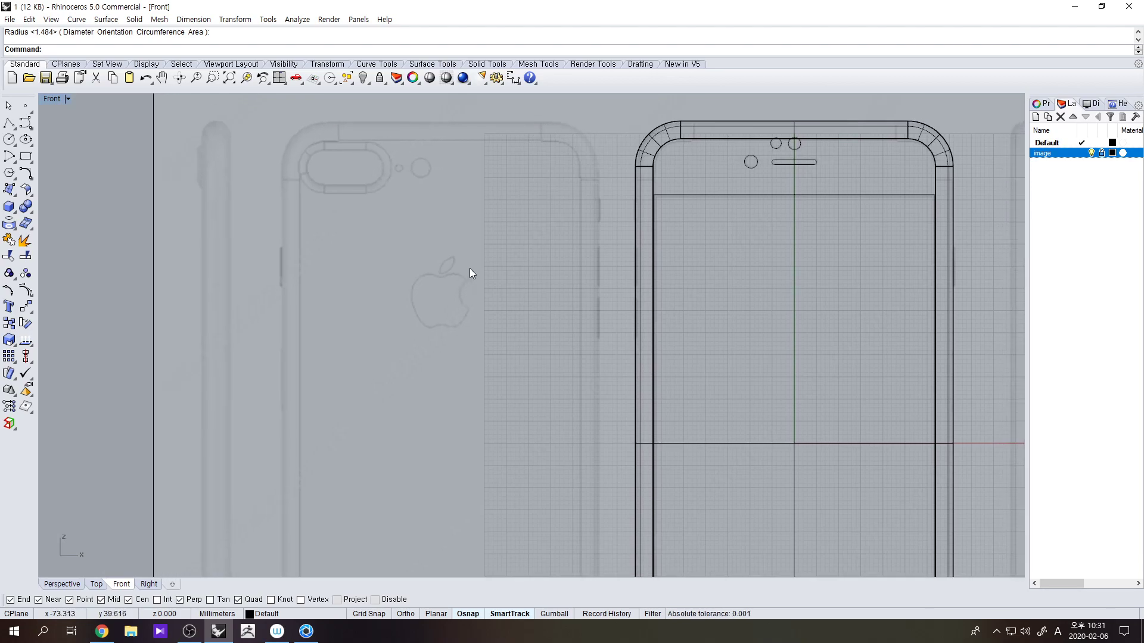
- Start a control-point curve at the Apple logo's top notch and trace its left side down to the dip in its base
scroll(471, 273, up, 3)
click(25, 123)
scroll(403, 286, up, 3)
click(430, 300)
click(412, 294)
click(376, 279)
click(313, 286)
click(255, 333)
right_drag(255, 333, 296, 152)
click(269, 256)
click(305, 358)
click(376, 449)
click(404, 455)
click(449, 439)
click(471, 434)
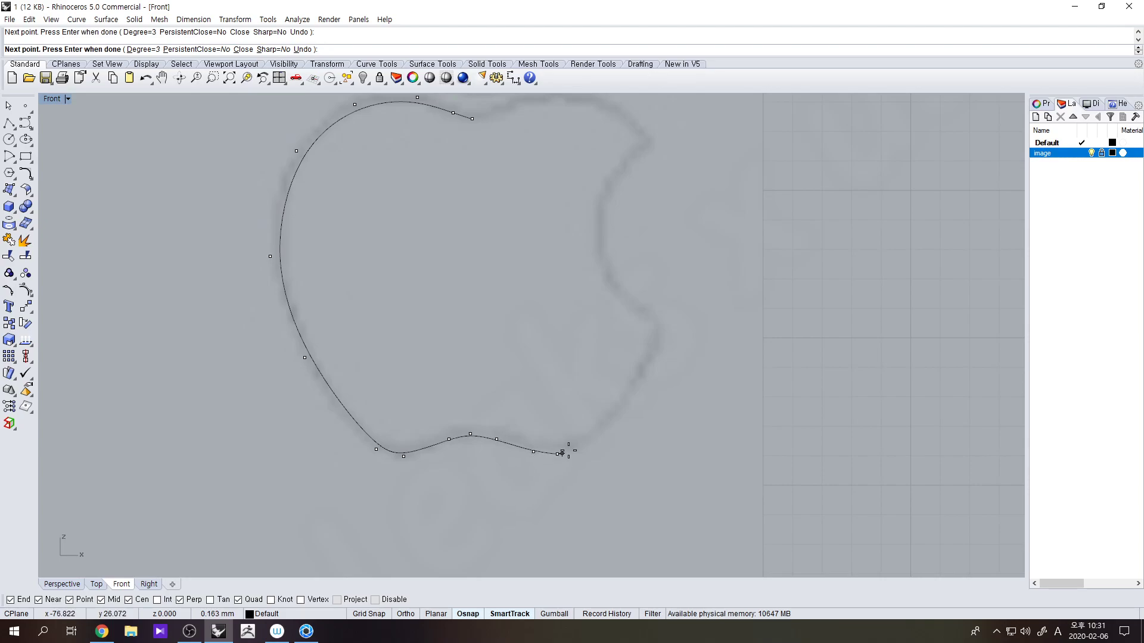
- Continue the curve around the apple's lower right side, bite and upper right lobe, and close it at the top notch
click(638, 389)
click(652, 327)
click(651, 314)
click(591, 241)
click(596, 208)
click(639, 156)
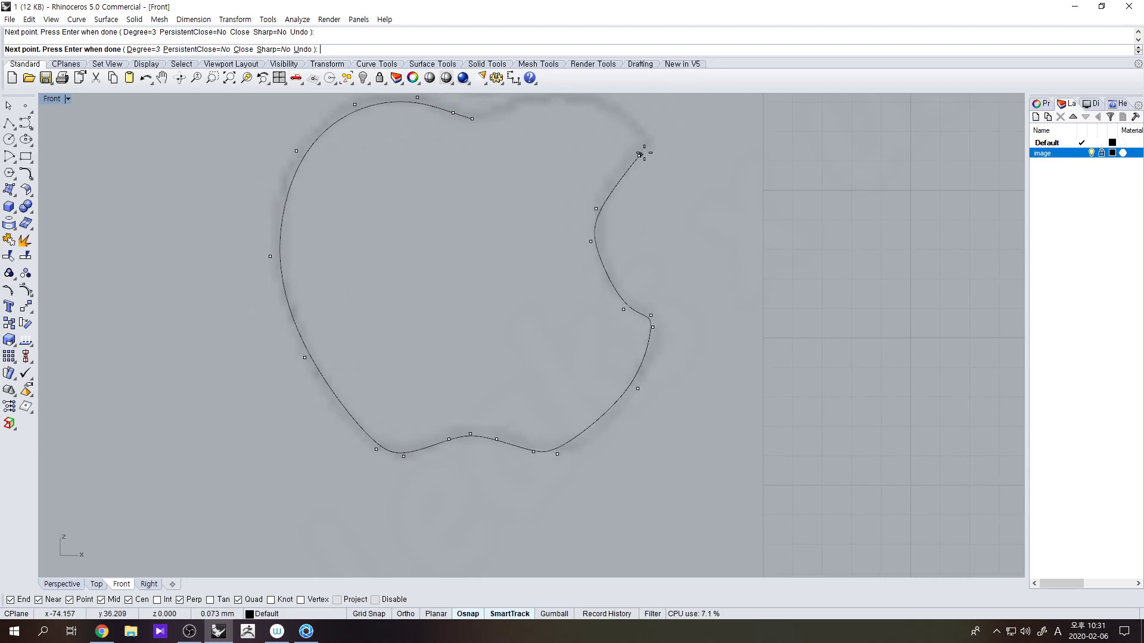
right_drag(641, 153, 659, 264)
click(669, 260)
click(511, 212)
click(491, 229)
- Turn on the apple curve's control points and move two on its lower right side outward onto the reference outline
right_drag(535, 451, 528, 366)
drag(529, 366, 220, 370)
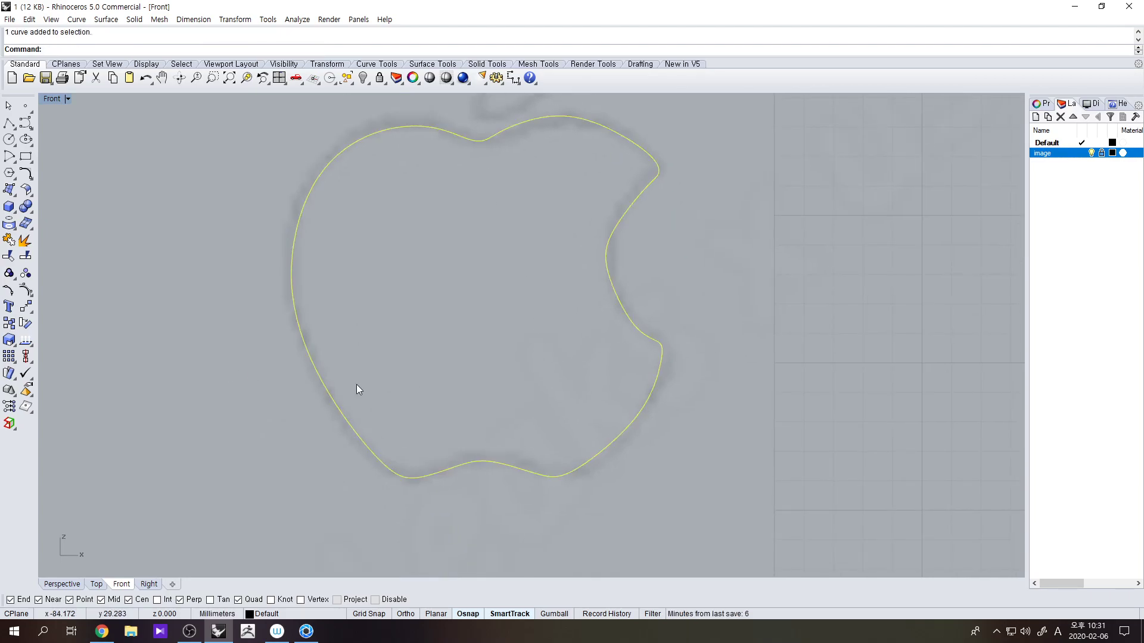
key(F10)
scroll(500, 474, up, 4)
click(607, 478)
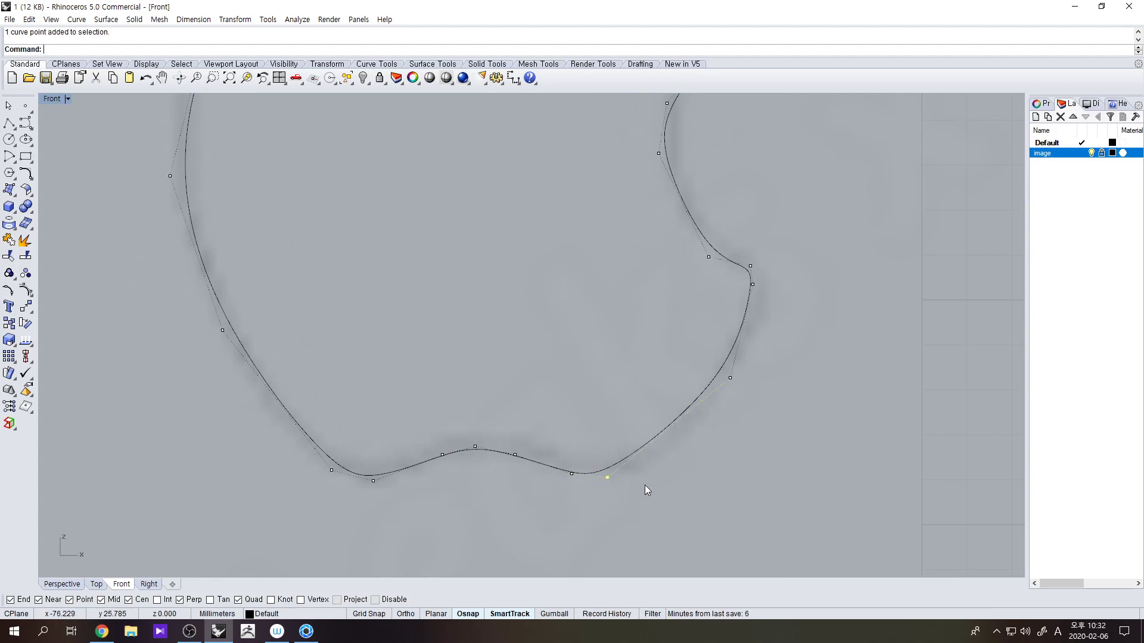
text(m)
key(Return)
click(772, 508)
shift+click(788, 507)
drag(647, 356, 793, 428)
right_click(795, 430)
click(795, 430)
click(800, 431)
- Move the two control points on the inner curve of the apple's bite, the lower one down and the upper one up
right_drag(774, 341, 759, 470)
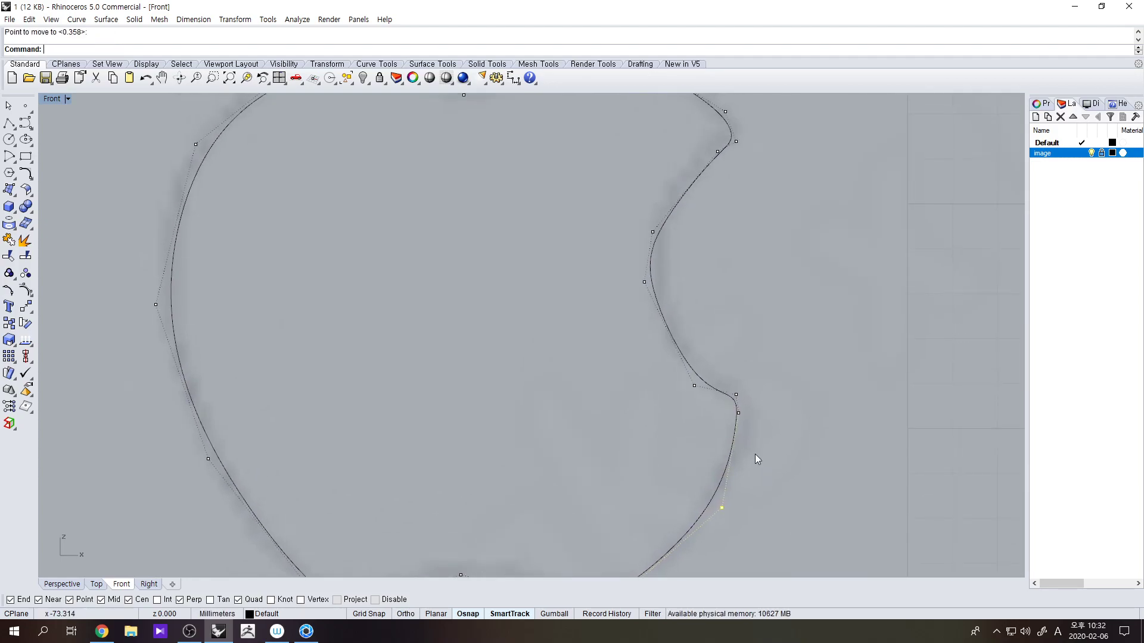
scroll(746, 439, down, 2)
drag(614, 284, 709, 336)
right_click(737, 335)
click(735, 330)
click(735, 336)
drag(638, 240, 701, 279)
right_click(702, 280)
click(702, 281)
click(704, 265)
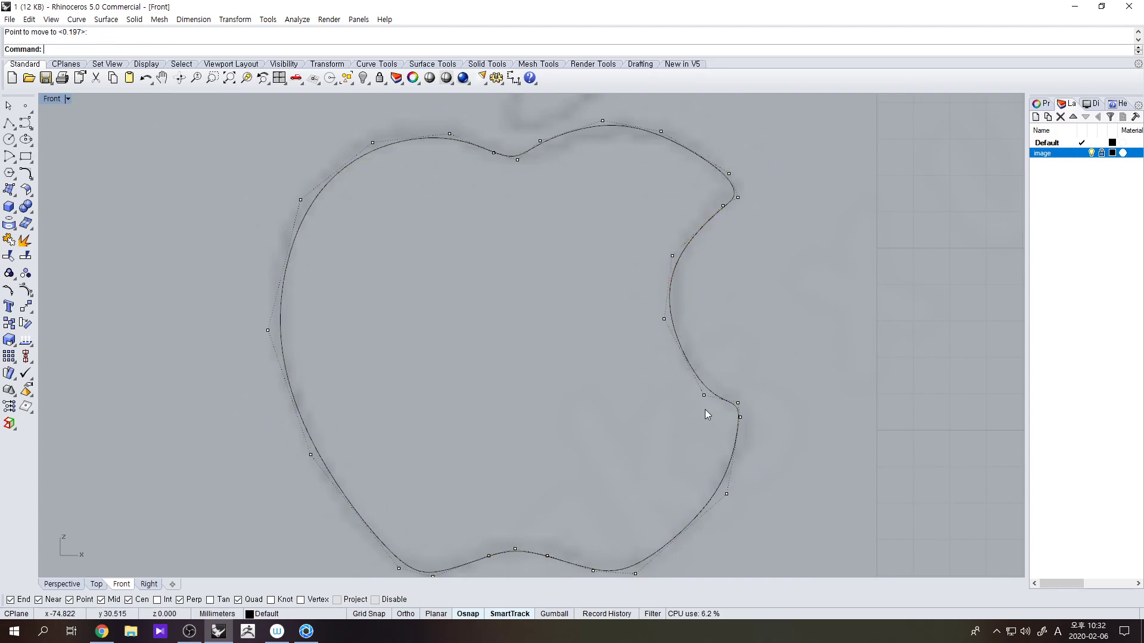
- Turn the apple curve's control points off and back on
scroll(703, 415, down, 1)
key(Escape)
drag(463, 326, 331, 314)
click(28, 289)
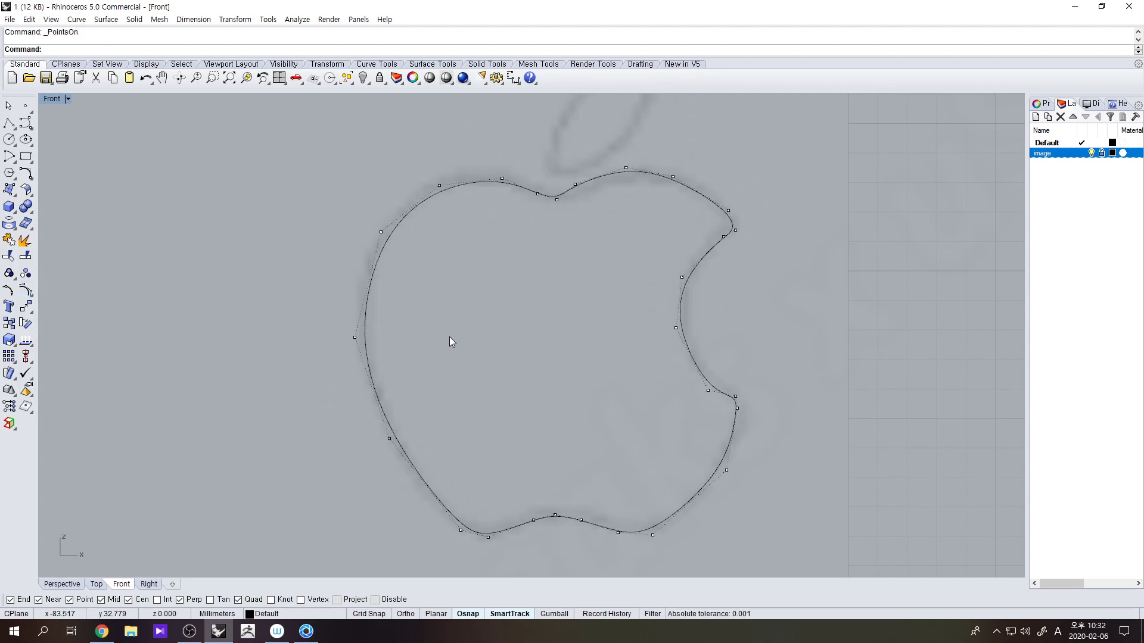
click(26, 292)
drag(439, 324, 331, 281)
key(Return)
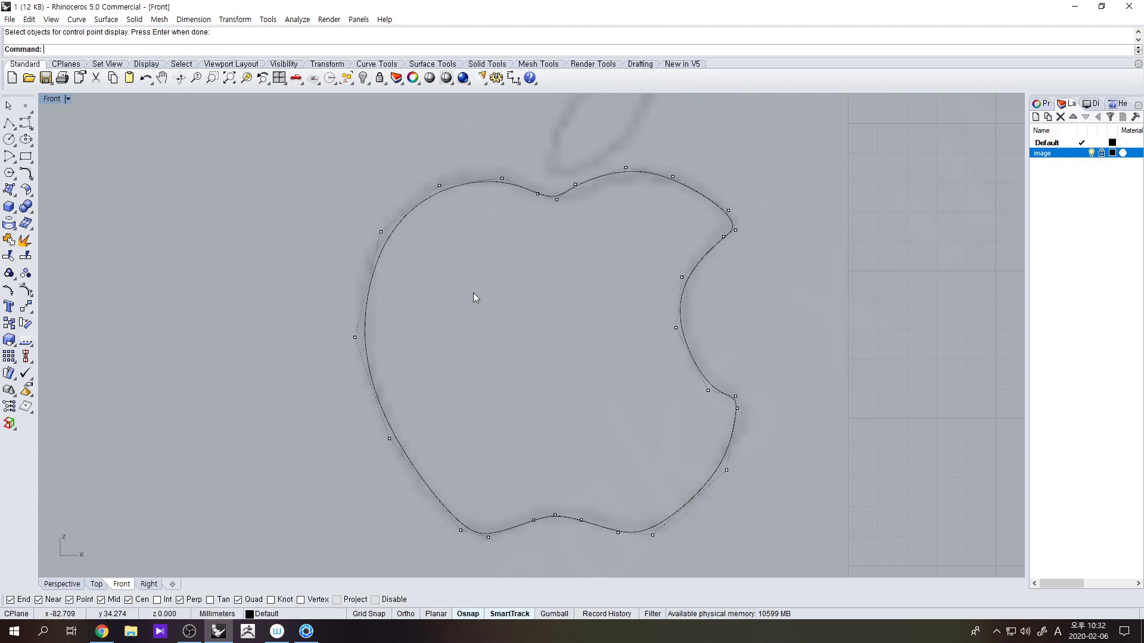
- Move two control points at the upper tip of the apple's bite slightly upward to match the reference outline
scroll(706, 238, up, 4)
click(734, 233)
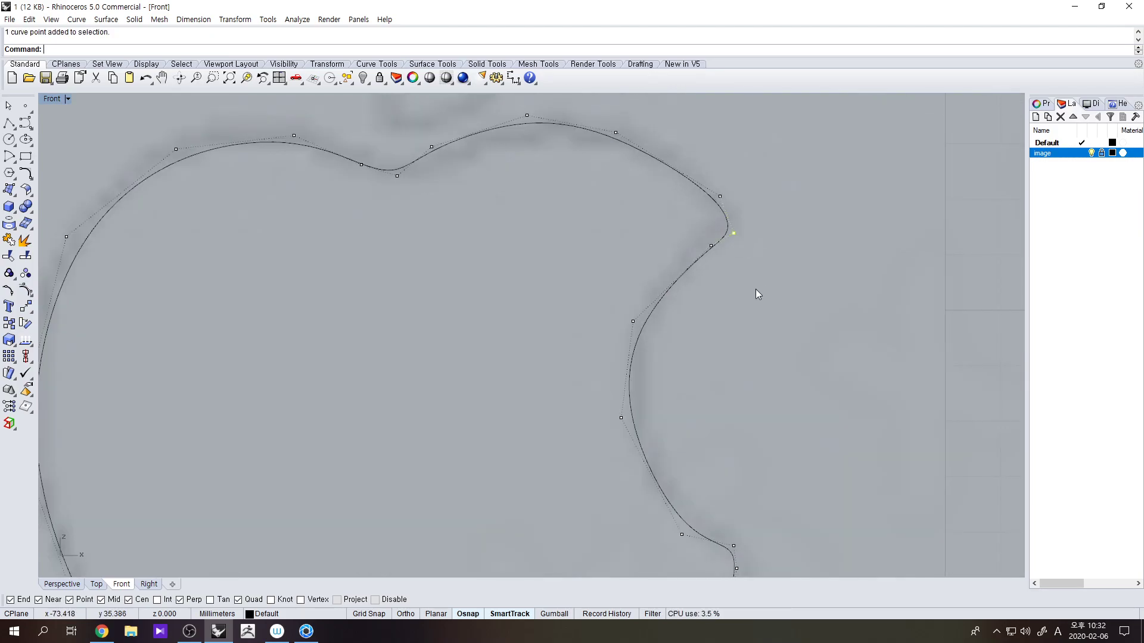
text(m)
key(space)
click(823, 269)
click(822, 263)
right_drag(777, 238, 801, 356)
drag(674, 249, 748, 330)
key(space)
click(773, 289)
click(770, 280)
- Adjust one control point on the apple's upper right lobe and one on each side of the top notch
click(640, 251)
key(space)
click(689, 235)
click(693, 230)
right_drag(544, 311, 578, 314)
drag(471, 239, 535, 281)
key(space)
click(535, 281)
click(548, 286)
right_drag(548, 301, 607, 301)
scroll(605, 301, down, 2)
click(501, 288)
key(space)
click(508, 332)
click(502, 327)
- Move three control points along the apple's upper left lobe outward onto the reference outline
scroll(503, 327, down, 8)
right_drag(515, 414, 505, 323)
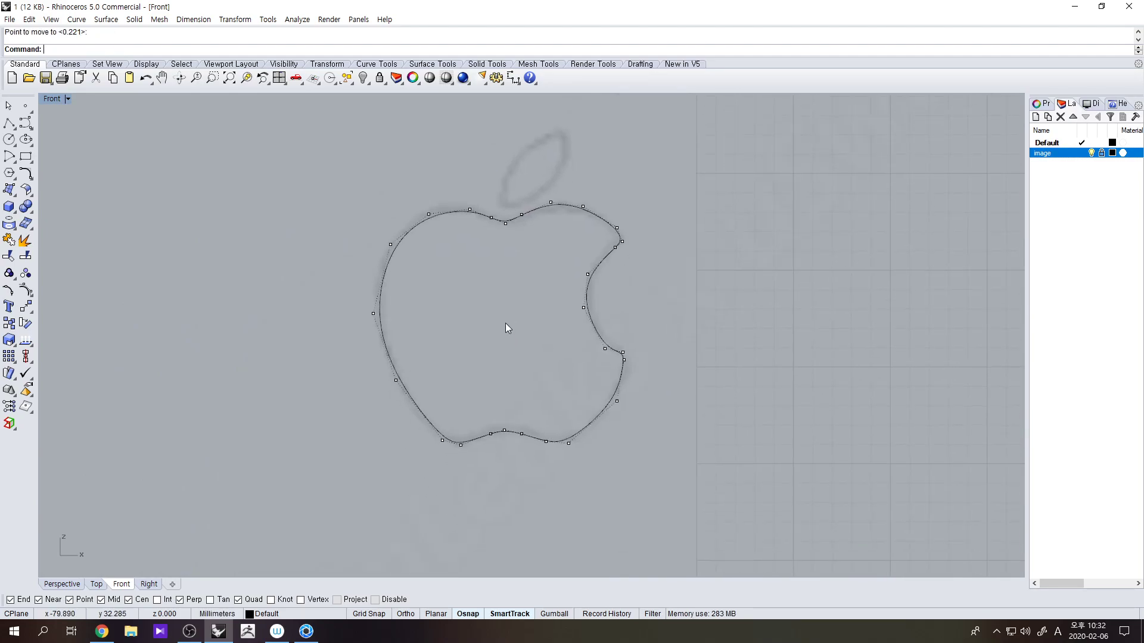
drag(347, 212, 391, 264)
key(space)
click(436, 282)
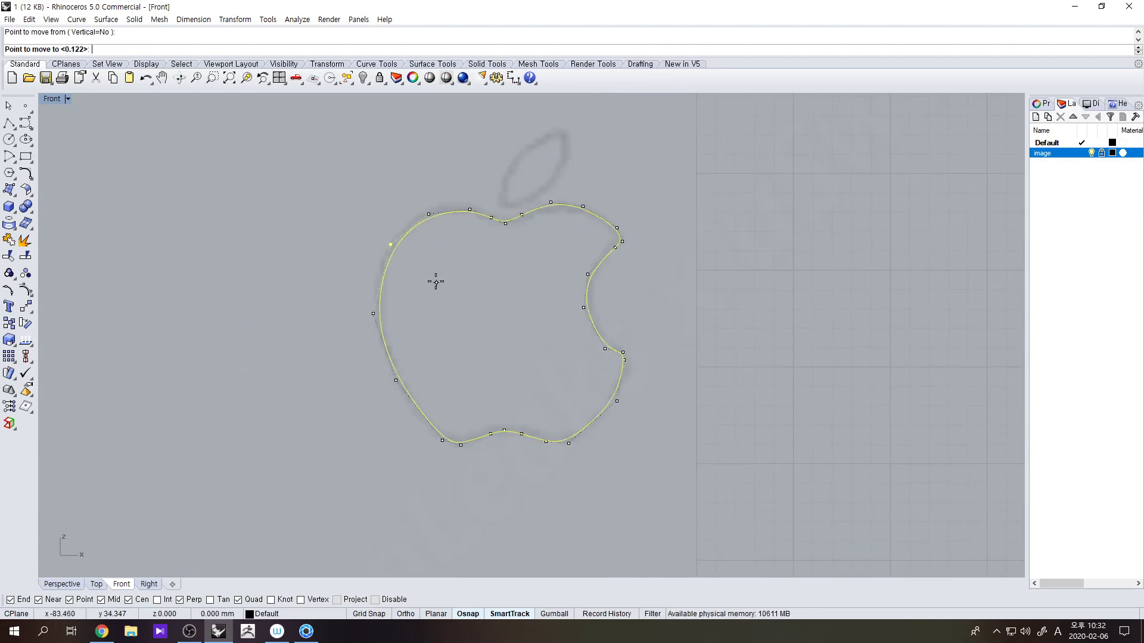
click(434, 280)
right_drag(477, 280, 477, 326)
drag(424, 245, 443, 288)
key(space)
click(443, 289)
click(443, 286)
drag(459, 243, 472, 290)
key(space)
click(473, 292)
click(472, 288)
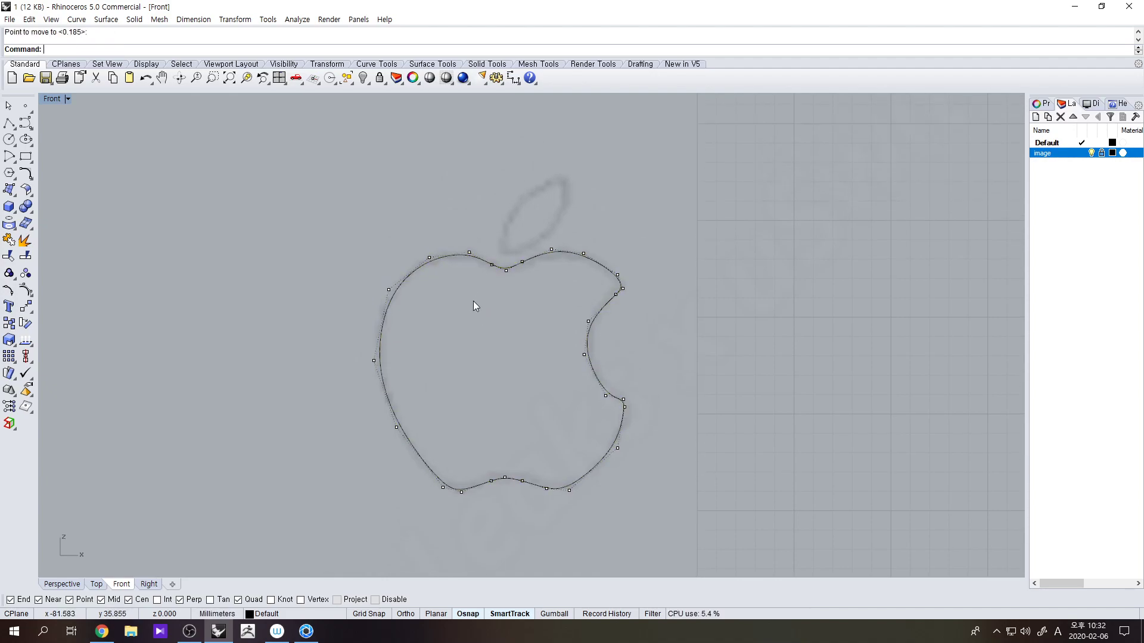
- Trace the Apple logo's leaf with a closed control-point curve
scroll(438, 295, down, 4)
click(26, 122)
scroll(546, 260, up, 5)
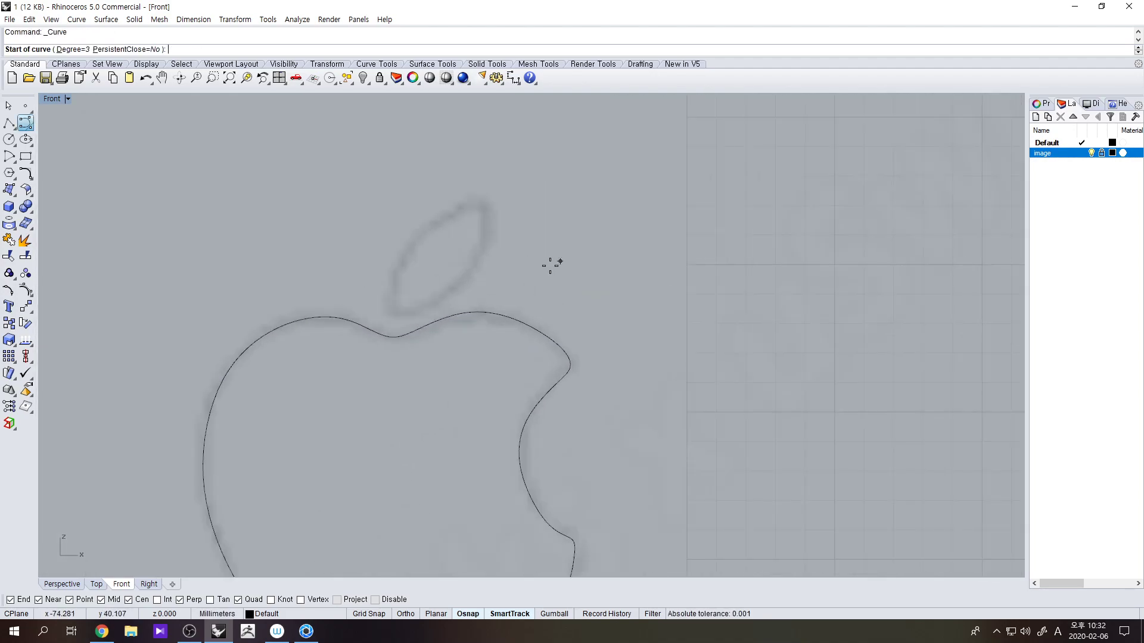
click(387, 318)
click(383, 269)
click(411, 208)
click(501, 178)
click(508, 196)
click(495, 253)
click(444, 309)
click(388, 319)
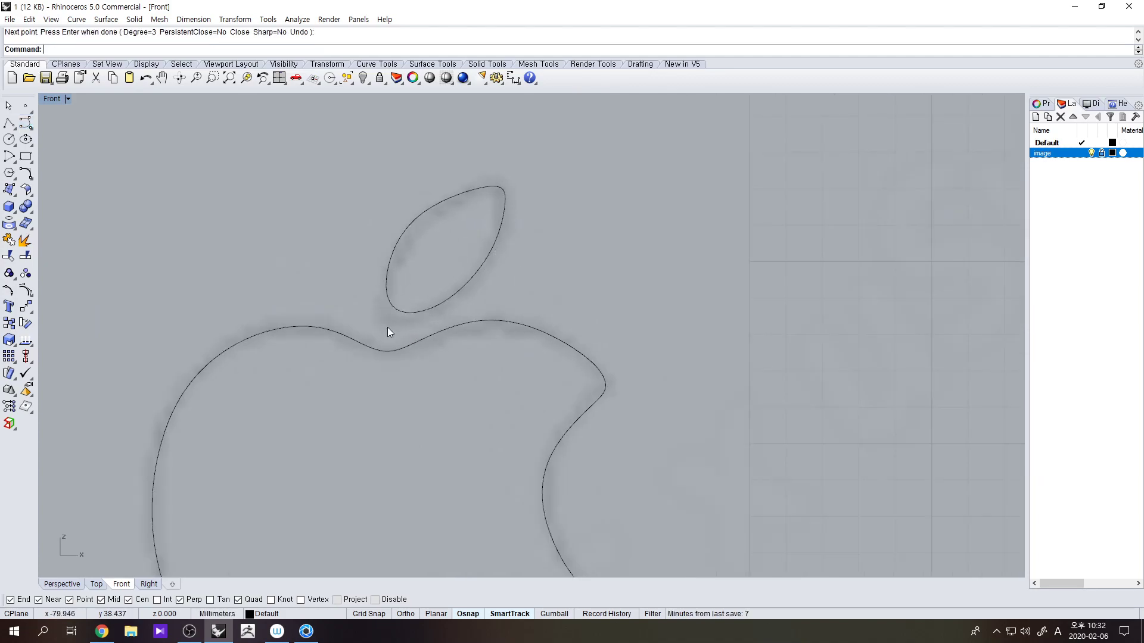
- Move the control points at the leaf's lower left end slightly downward onto the reference outline
click(413, 313)
key(F10)
drag(372, 303, 403, 341)
text(m)
key(Return)
click(622, 272)
click(619, 281)
key(Escape)
key(Escape)
drag(415, 218, 427, 235)
key(ctrl+z)
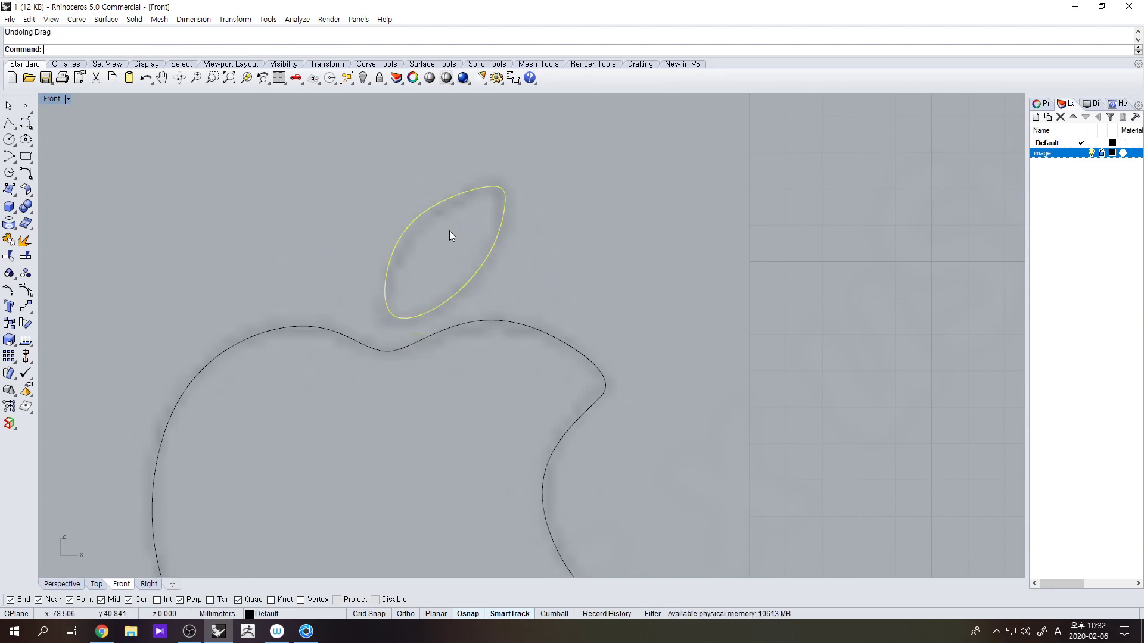
- Move the control points on the leaf's upper left side inward to follow the reference outline
key(F10)
drag(395, 188, 433, 259)
key(F10)
key(Escape)
text(m)
key(Return)
click(587, 261)
click(611, 274)
- Nudge the control points around the leaf's upper tip inward to match the reference
drag(492, 164, 522, 206)
key(Return)
click(539, 178)
click(535, 176)
key(Return)
click(547, 217)
click(544, 216)
drag(461, 150, 511, 201)
key(Return)
click(526, 198)
click(523, 196)
- Shift the leaf's remaining left-side control point slightly downward
drag(429, 214, 437, 276)
key(Return)
click(425, 246)
click(427, 251)
- Draw a centred rectangle with fully rounded arc corners around the rear camera bump on the phone's back
scroll(543, 308, down, 3)
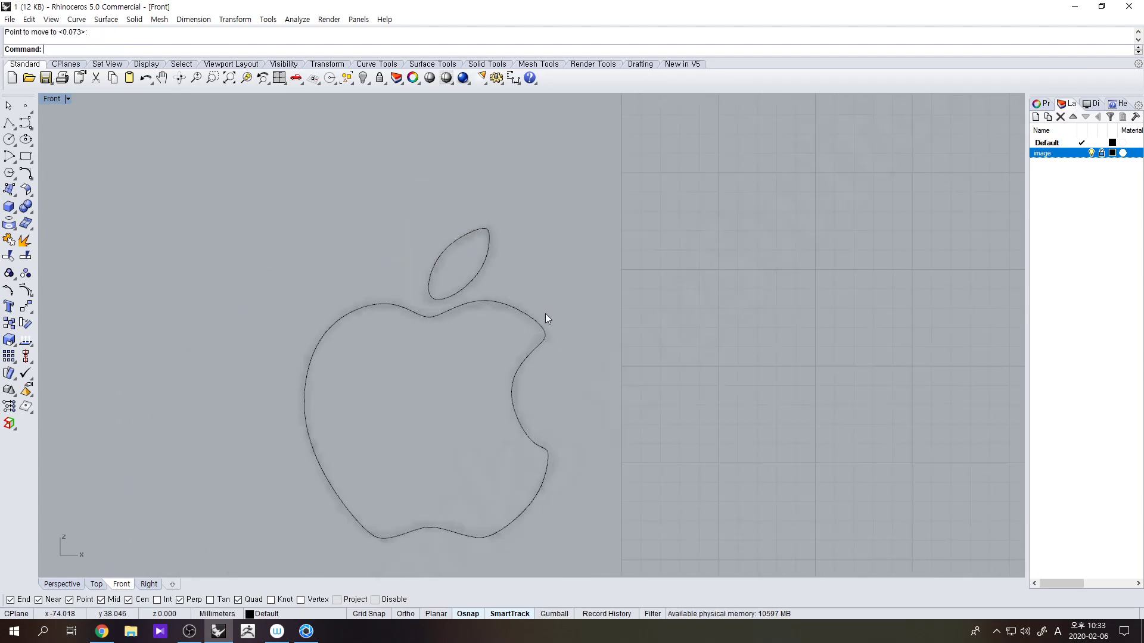
scroll(542, 312, down, 8)
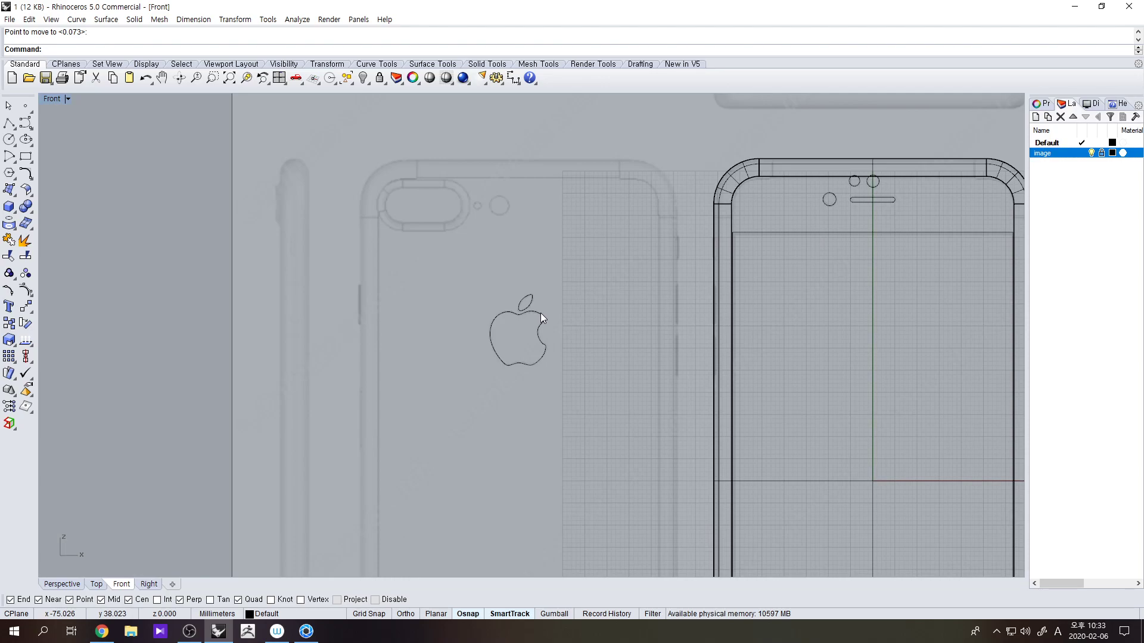
scroll(359, 185, up, 9)
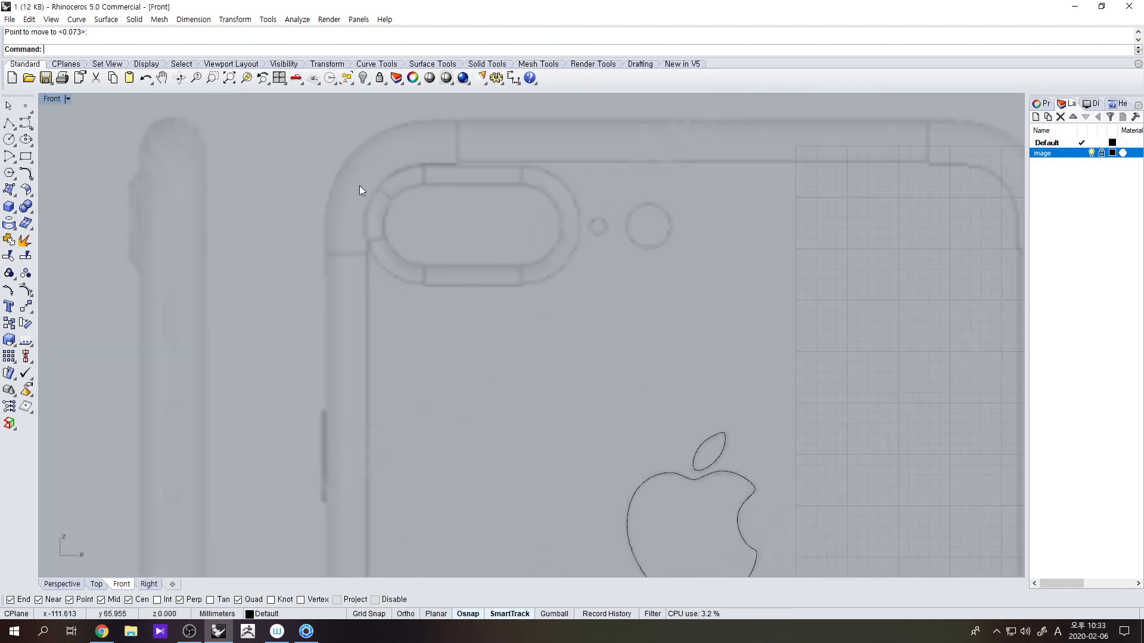
click(26, 157)
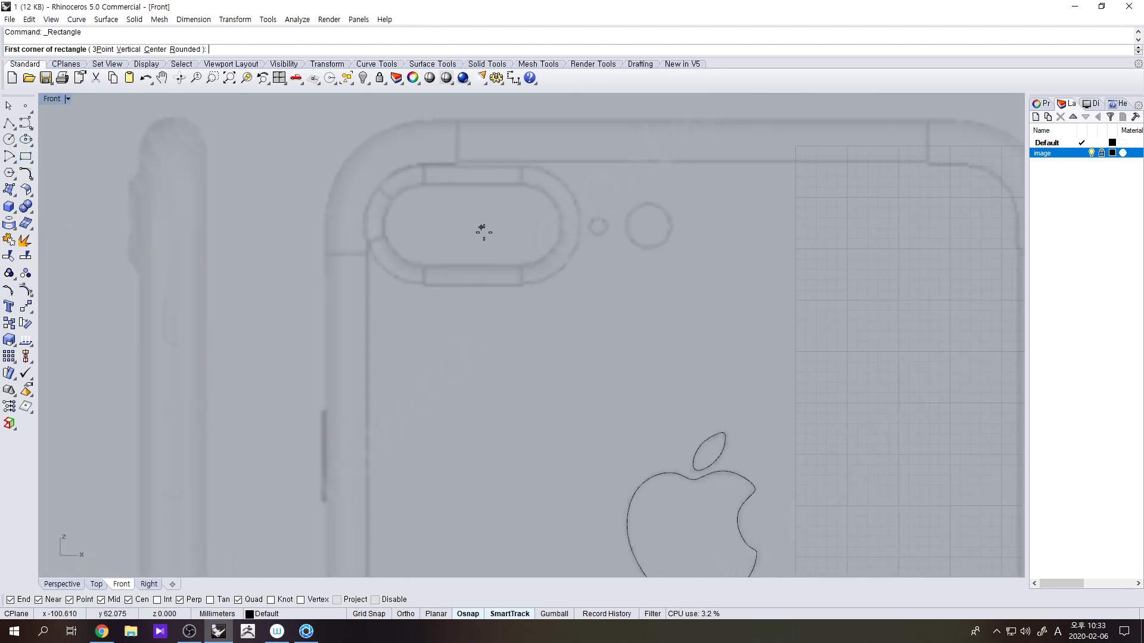
key(Return)
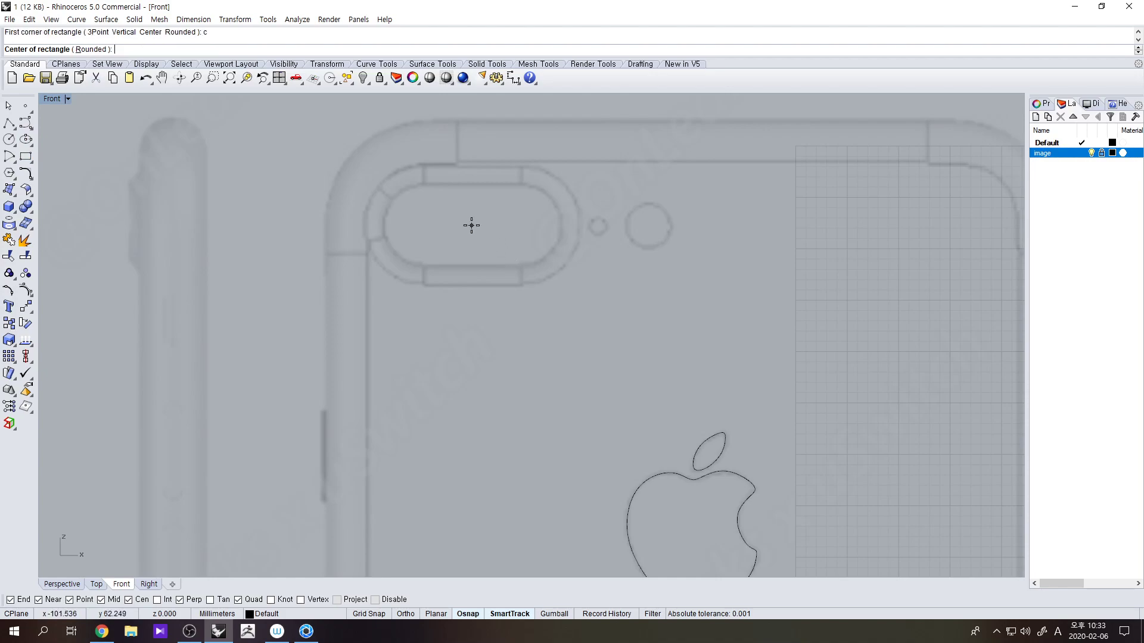
text(r)
key(Return)
click(467, 220)
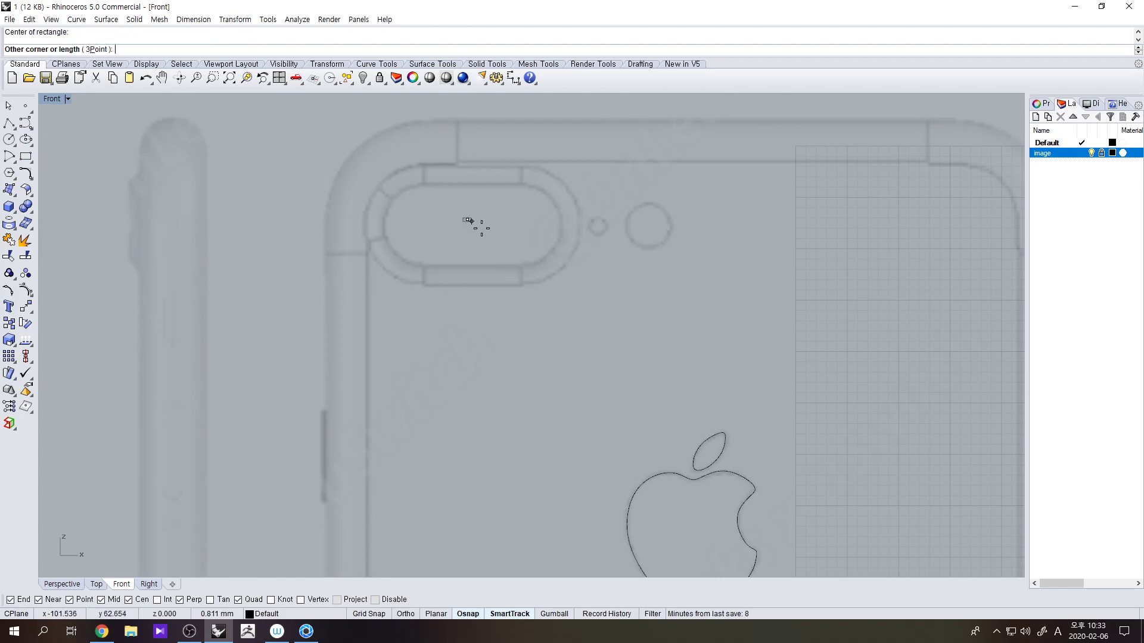
click(575, 281)
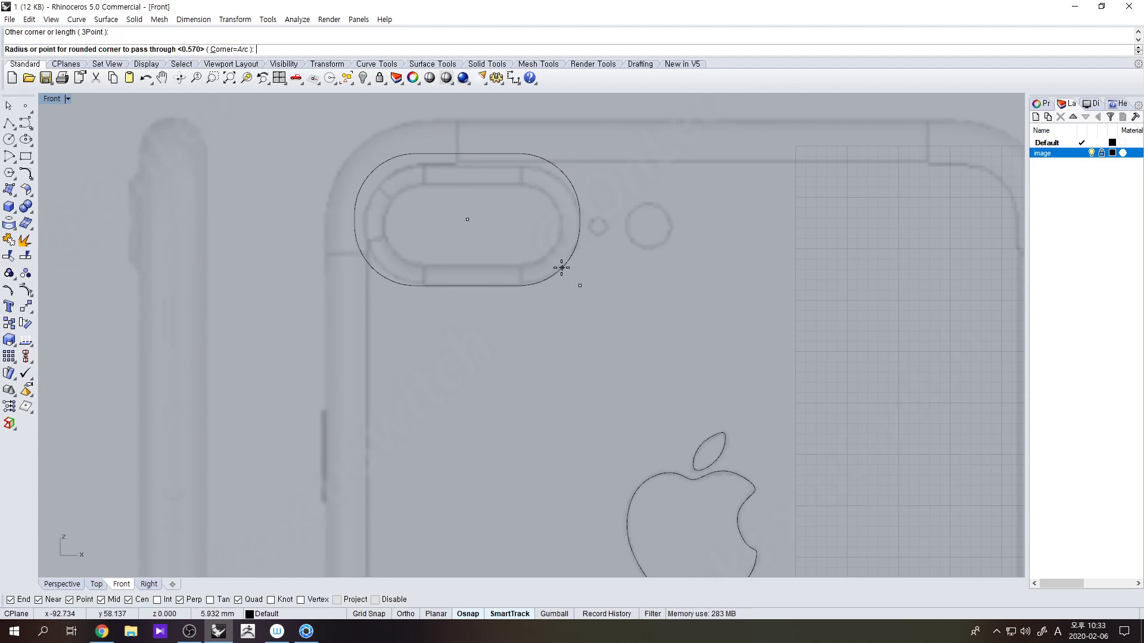
click(562, 270)
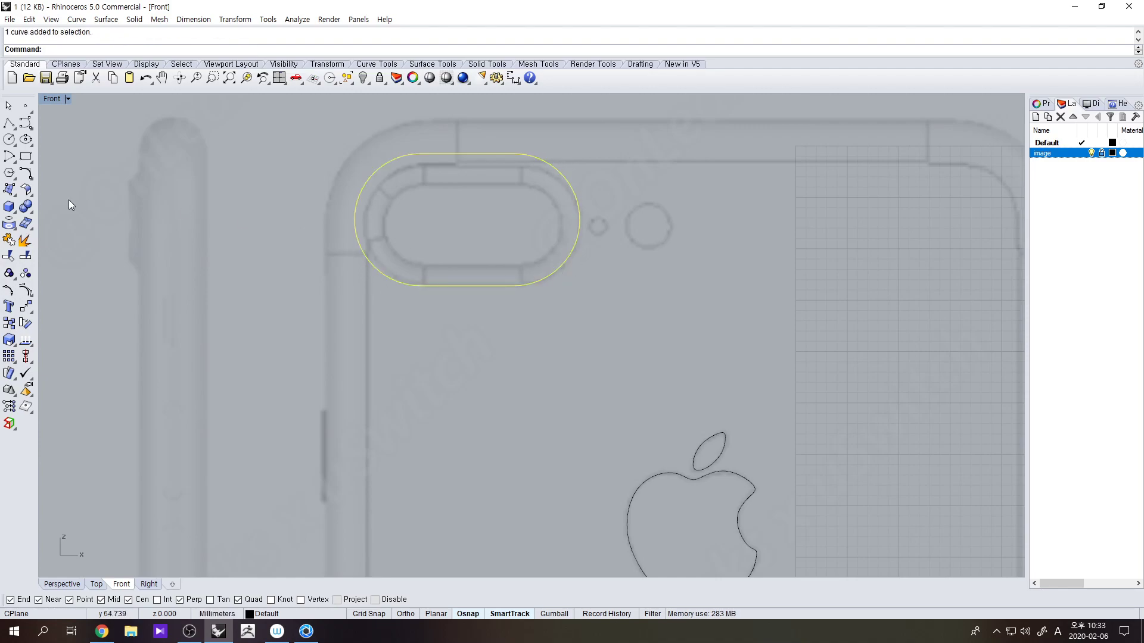
- Scale the rounded camera outline down uniformly from its lower edge to fit the reference
right_click(9, 341)
click(530, 284)
click(529, 208)
click(530, 213)
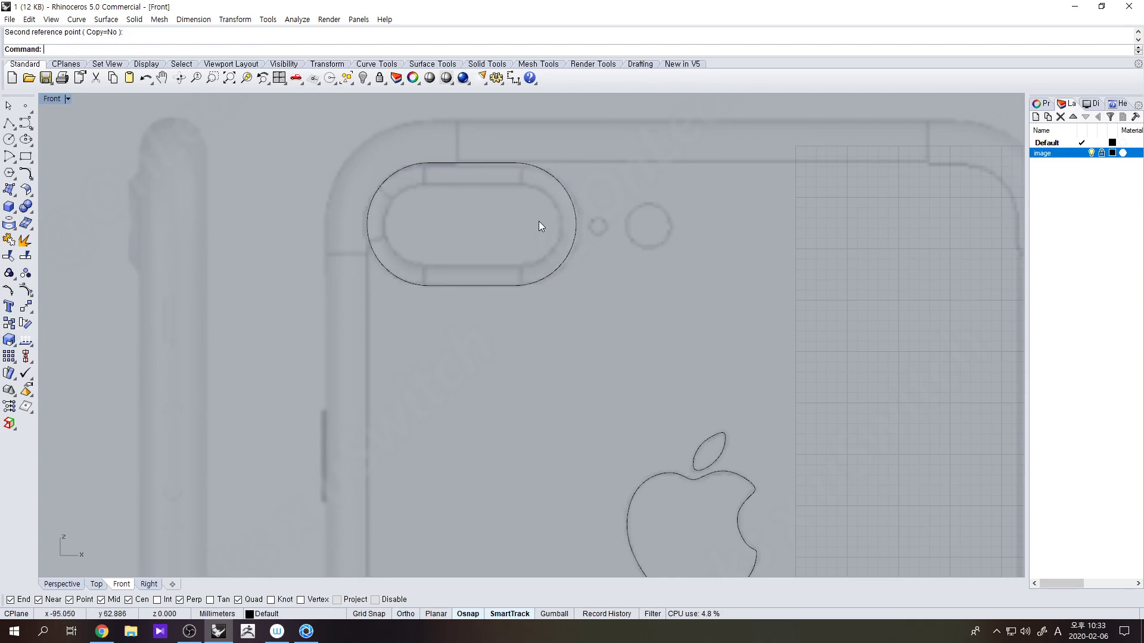
- Trace the small and the large round openings beside the rear camera with circles
click(9, 138)
scroll(599, 231, up, 6)
click(587, 222)
click(606, 241)
right_click(780, 239)
click(727, 220)
click(768, 273)
- Draw a circle over the leftmost of the three marks near the back's lower edge and shift it into place
scroll(775, 286, down, 6)
scroll(785, 257, down, 2)
drag(842, 280, 762, 270)
scroll(673, 294, down, 4)
right_drag(696, 302, 648, 253)
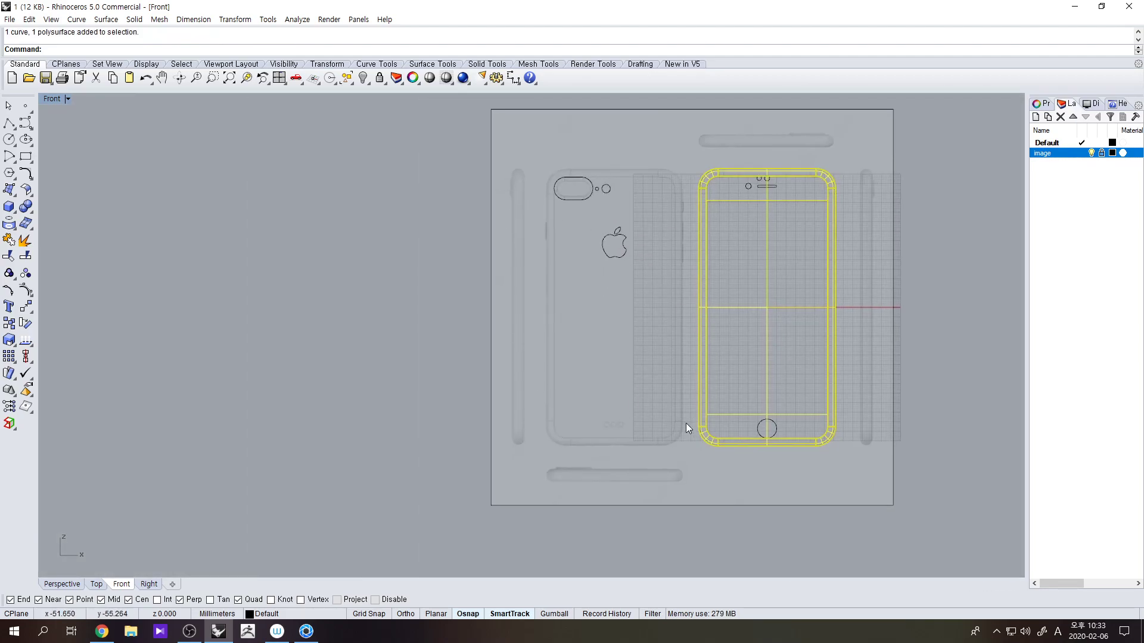
scroll(590, 420, up, 4)
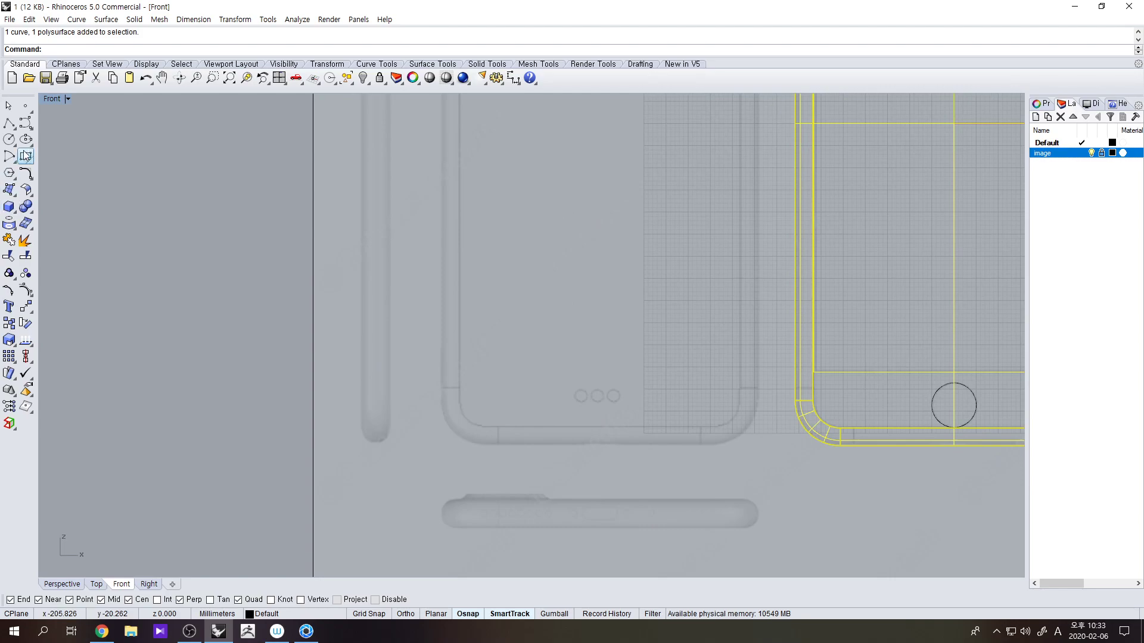
click(9, 139)
scroll(598, 417, up, 9)
click(572, 379)
click(599, 408)
click(599, 407)
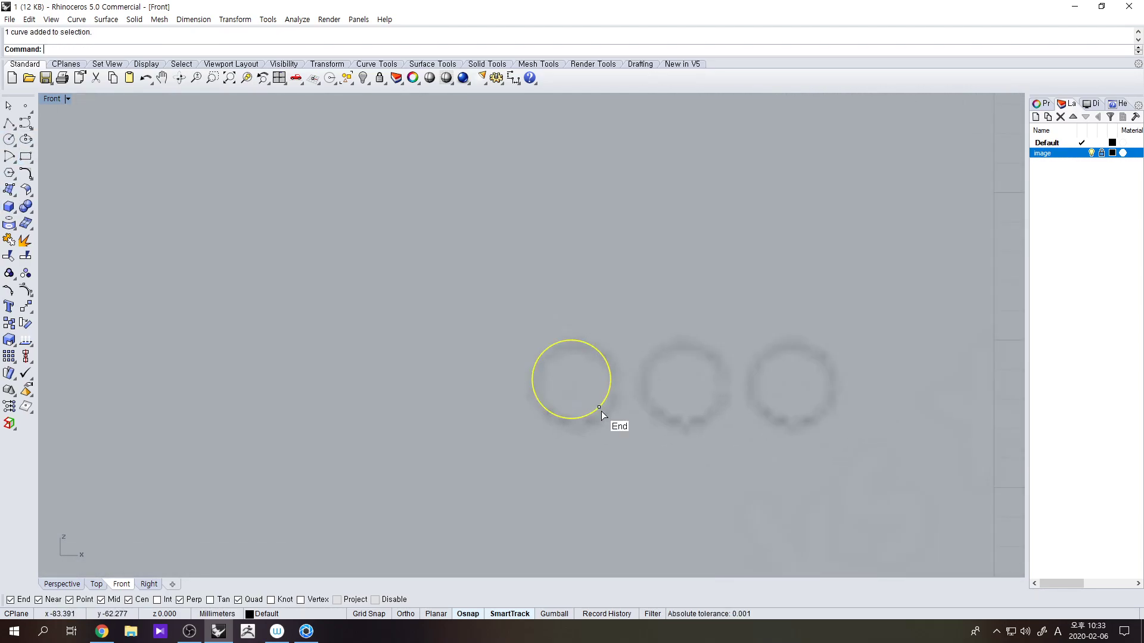
key(Return)
click(577, 454)
click(583, 460)
- Copy the circle onto the other two marks near the back's lower edge
click(9, 323)
click(561, 510)
click(668, 511)
click(774, 512)
key(Return)
scroll(770, 505, down, 10)
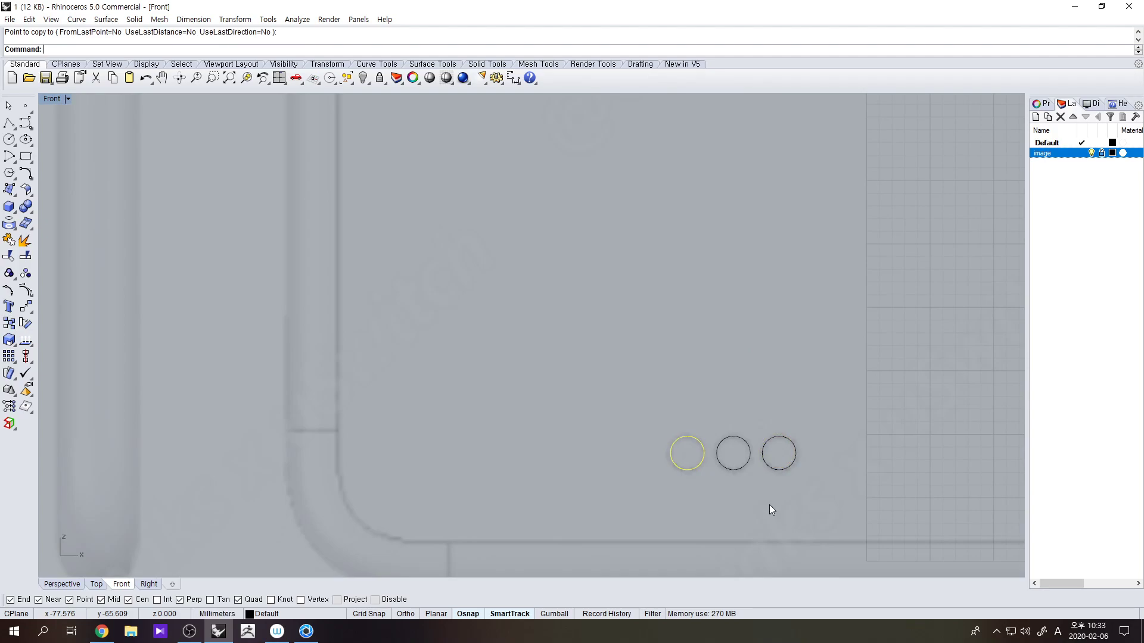
right_drag(688, 442, 688, 421)
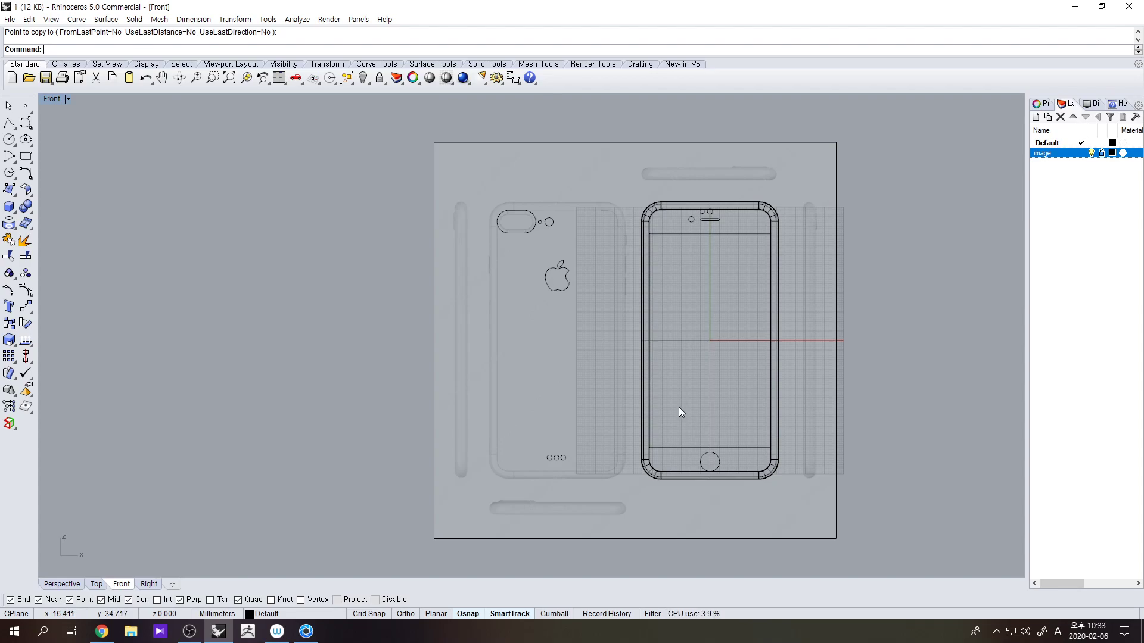
- Examine the phone body and the front detail curves in the four-viewport layout
scroll(751, 230, up, 12)
click(675, 250)
key(Escape)
double_click(59, 98)
right_drag(856, 255, 722, 417)
scroll(341, 421, up, 4)
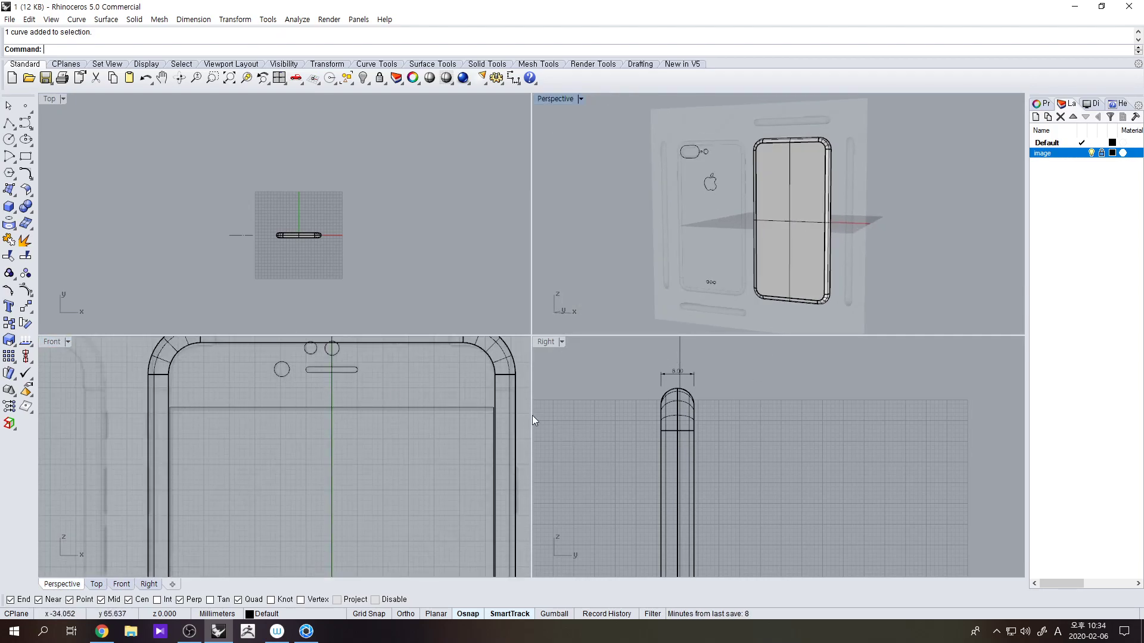
scroll(466, 405, down, 3)
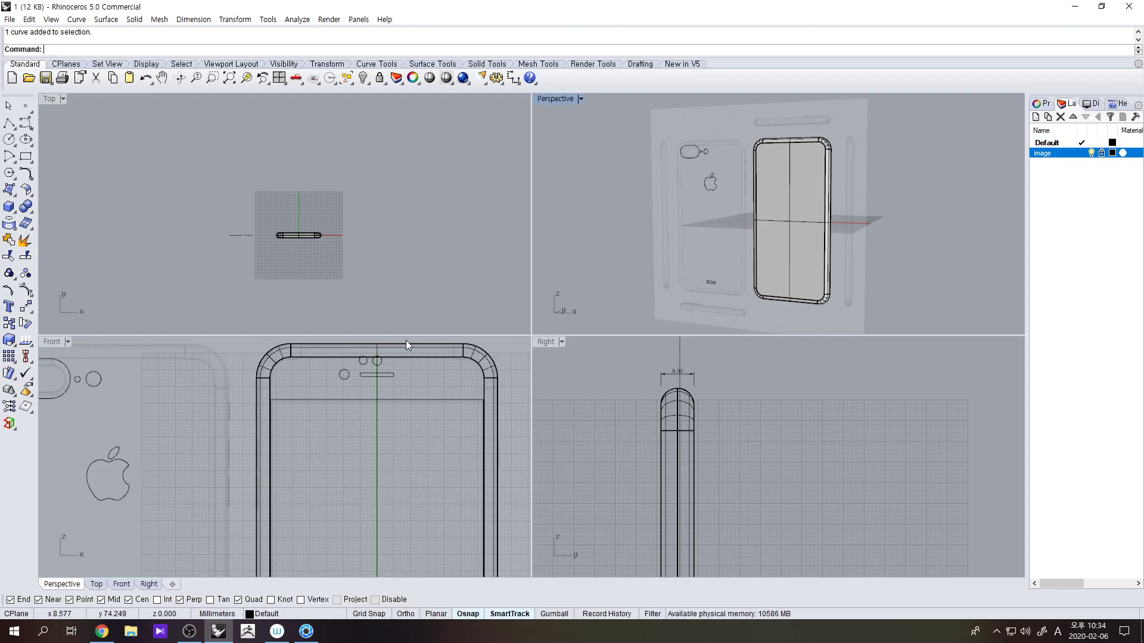
scroll(345, 376, up, 3)
scroll(306, 430, up, 1)
right_drag(807, 240, 759, 256)
scroll(386, 383, down, 4)
scroll(706, 291, down, 2)
scroll(502, 434, down, 2)
scroll(784, 177, up, 3)
scroll(782, 199, down, 1)
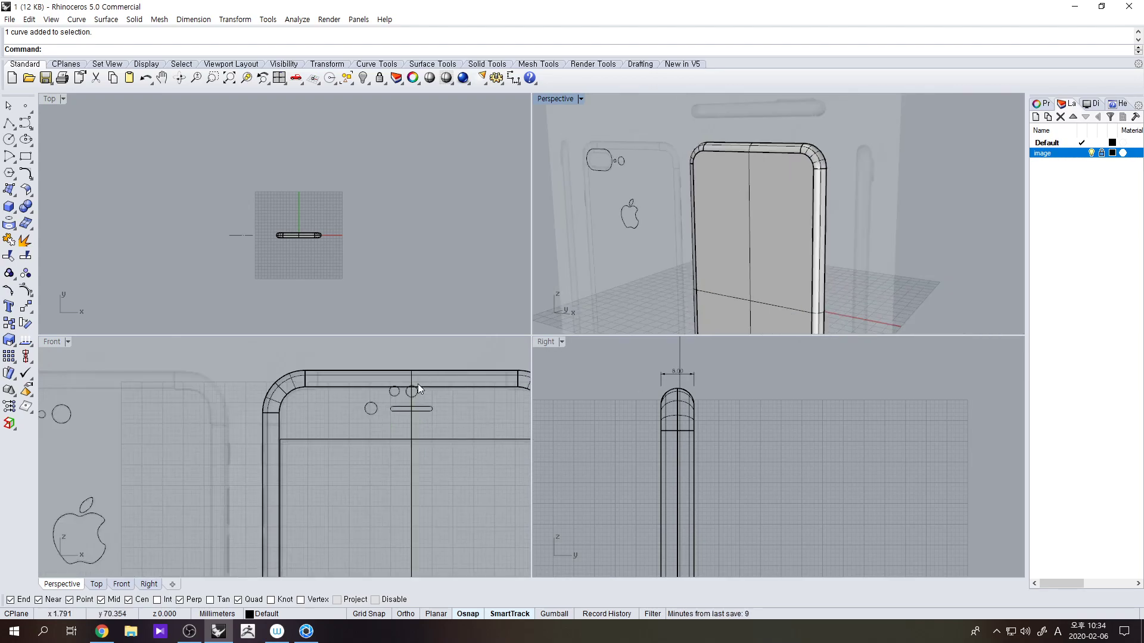
right_drag(722, 252, 753, 277)
click(753, 277)
click(427, 490)
right_drag(427, 490, 365, 449)
scroll(367, 448, down, 4)
scroll(425, 390, up, 4)
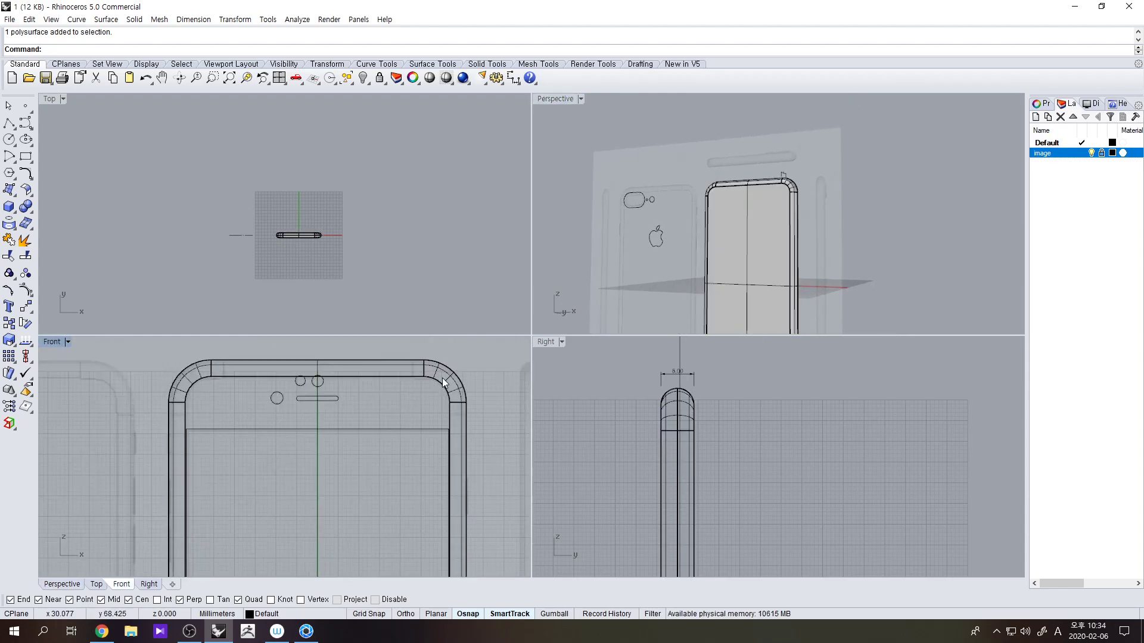
click(441, 379)
scroll(743, 270, down, 1)
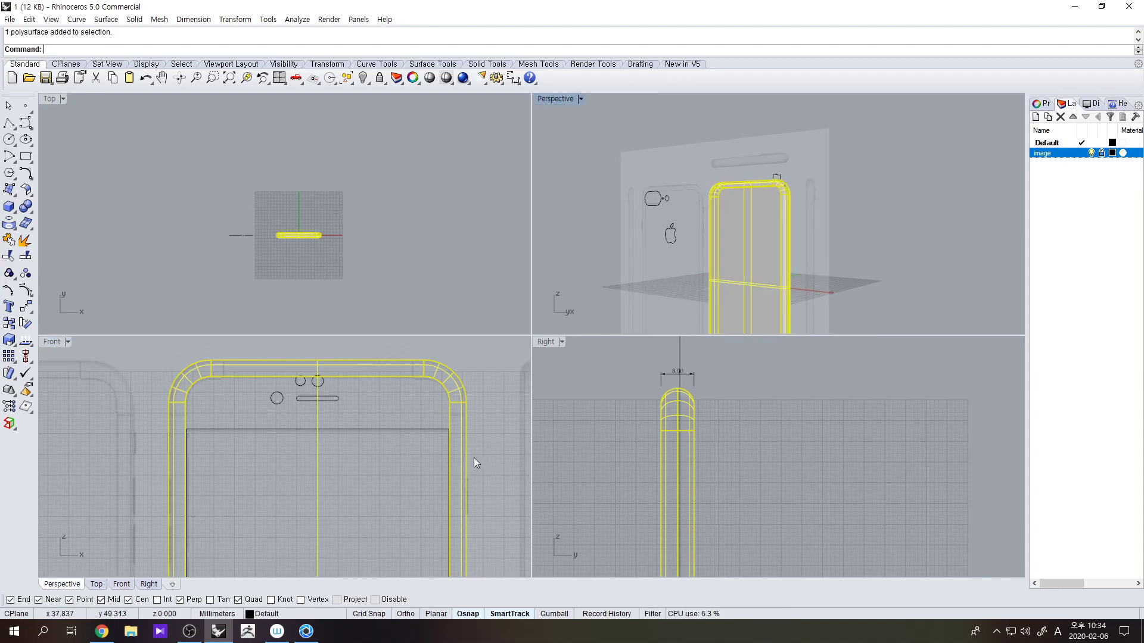
- Move the screen rectangle straight forward to just in front of the phone body
click(434, 429)
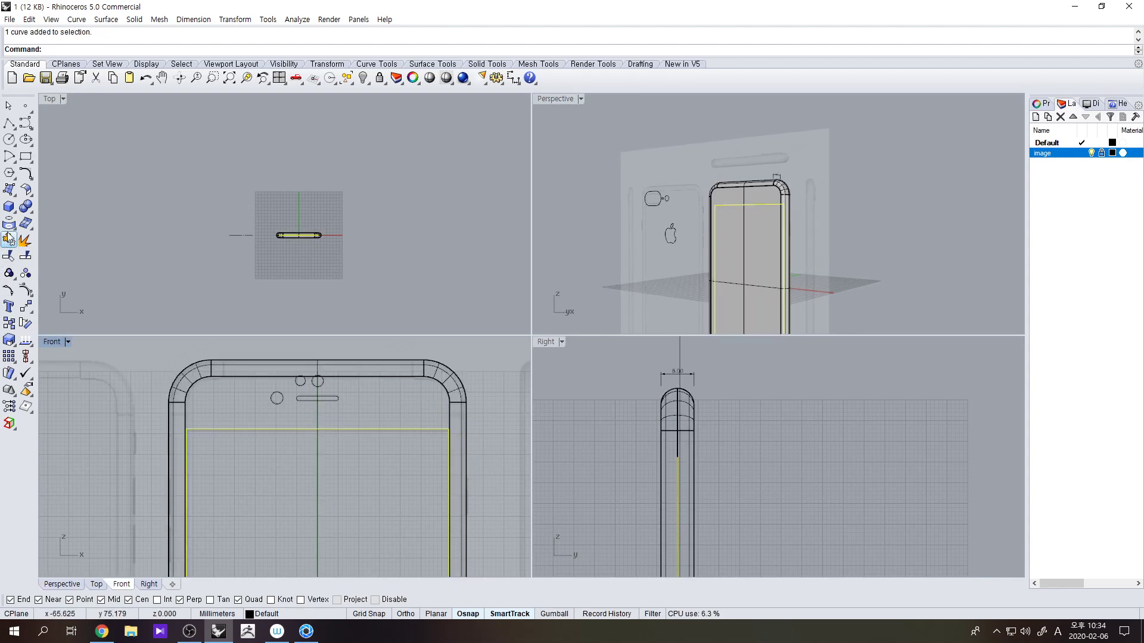
text(m)
key(space)
click(827, 489)
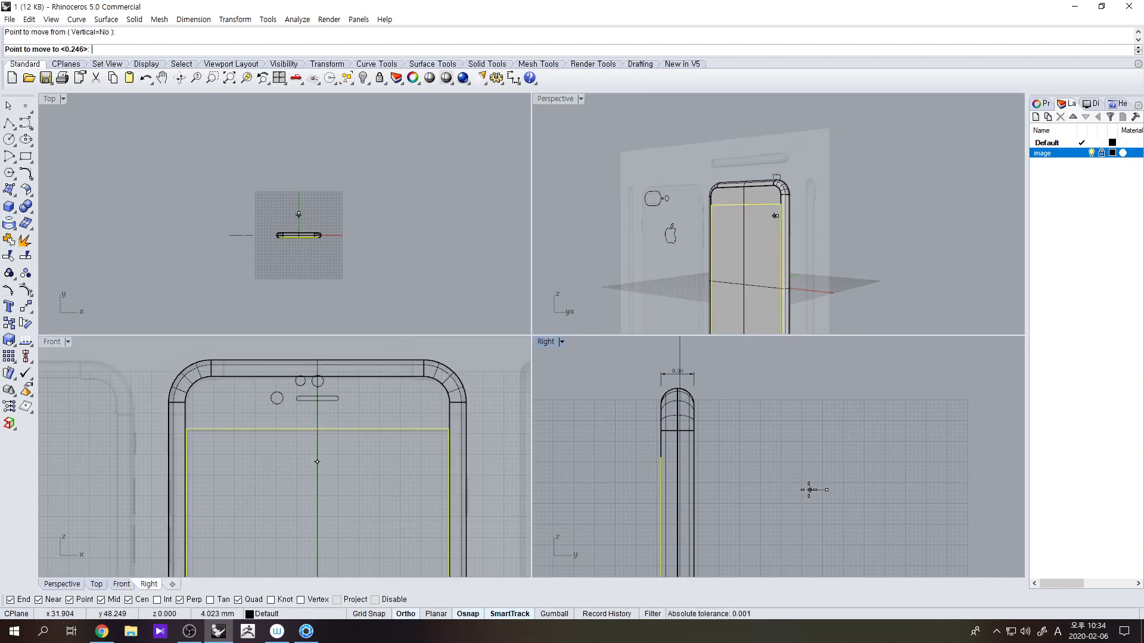
shift+click(798, 490)
- Extrude the screen rectangle as a solid to both sides so that it cuts through the body's front face
scroll(679, 472, down, 3)
click(11, 206)
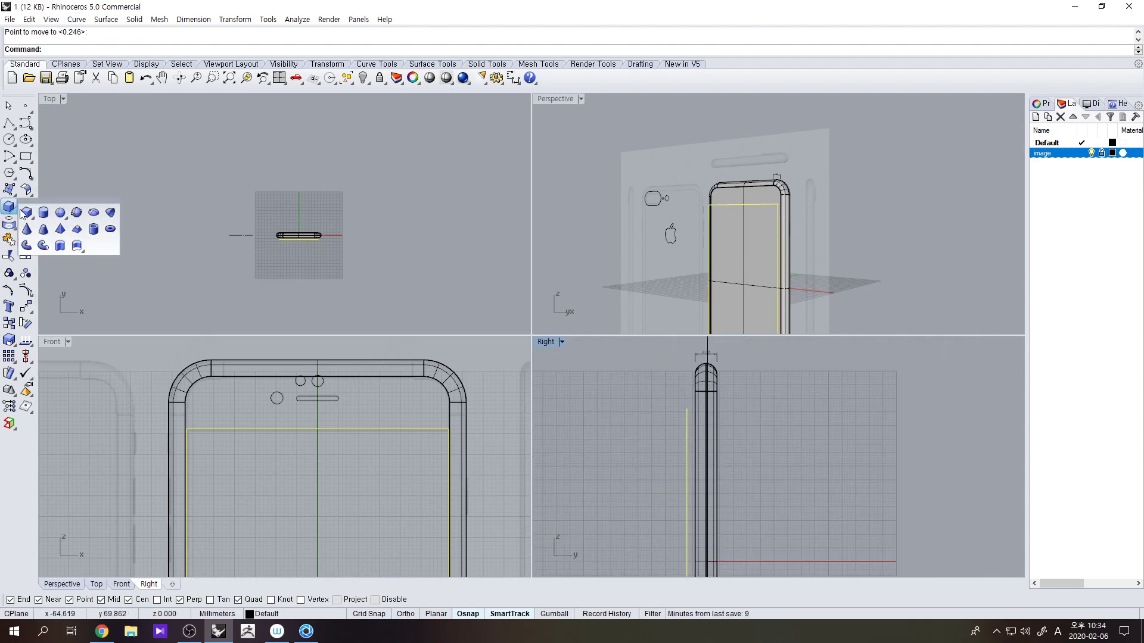
click(76, 246)
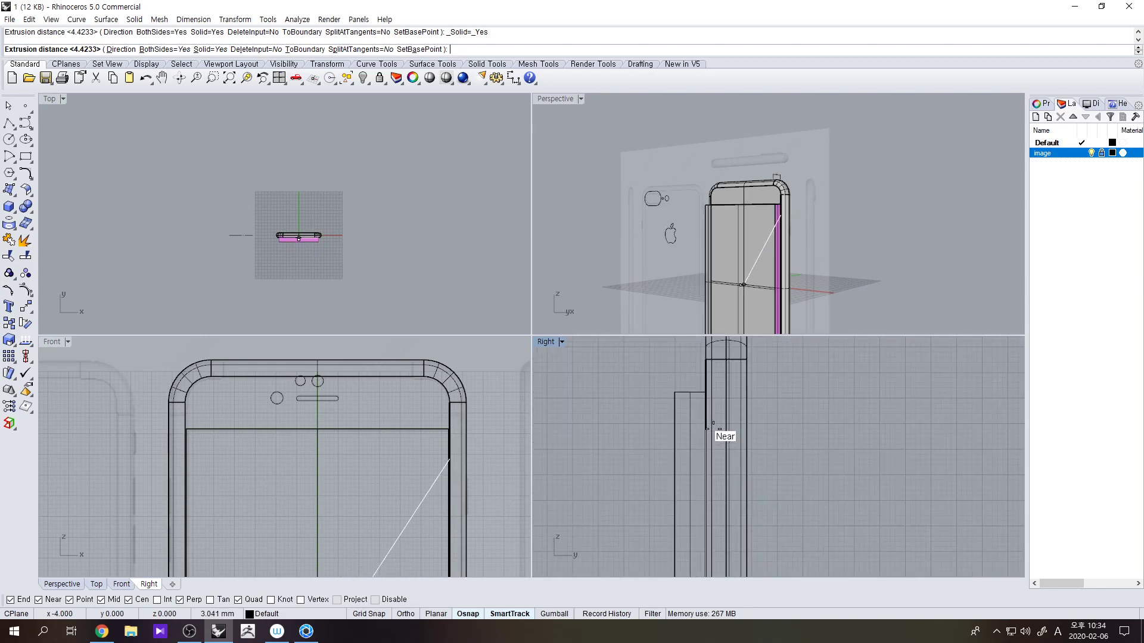
click(636, 411)
- Split the phone body with the extruded box, then delete the box and the screen rectangle in front of it
click(776, 212)
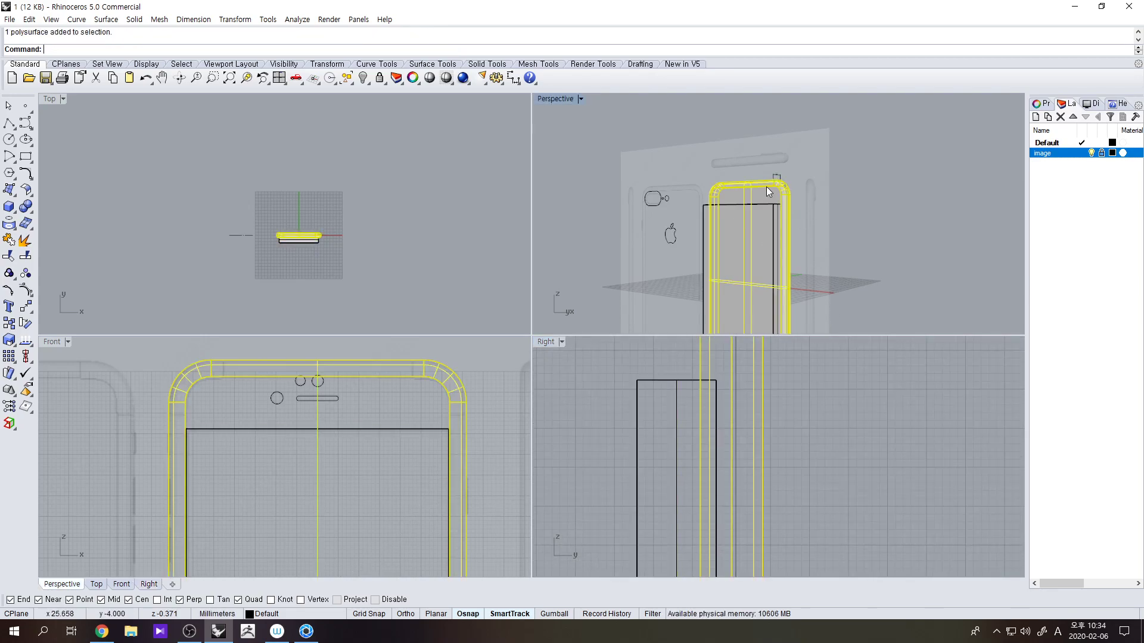
click(25, 240)
click(673, 380)
key(Return)
click(714, 266)
key(Delete)
right_drag(720, 266, 759, 253)
click(759, 247)
scroll(715, 215, up, 5)
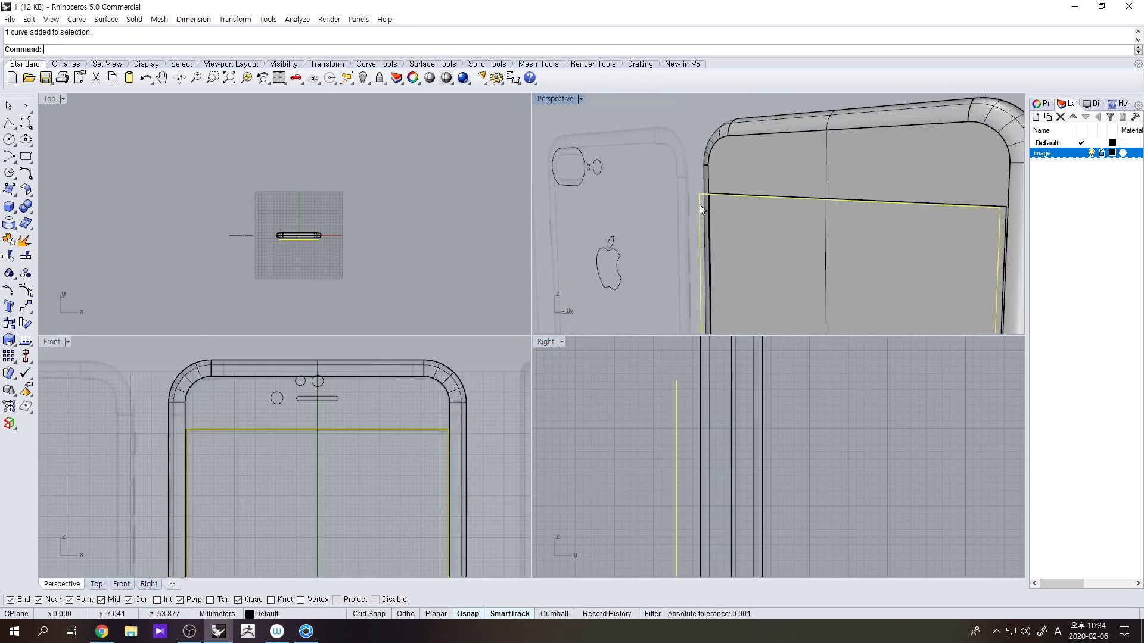
- Create a layer named glass and assign the split screen surface to it
right_click(1080, 184)
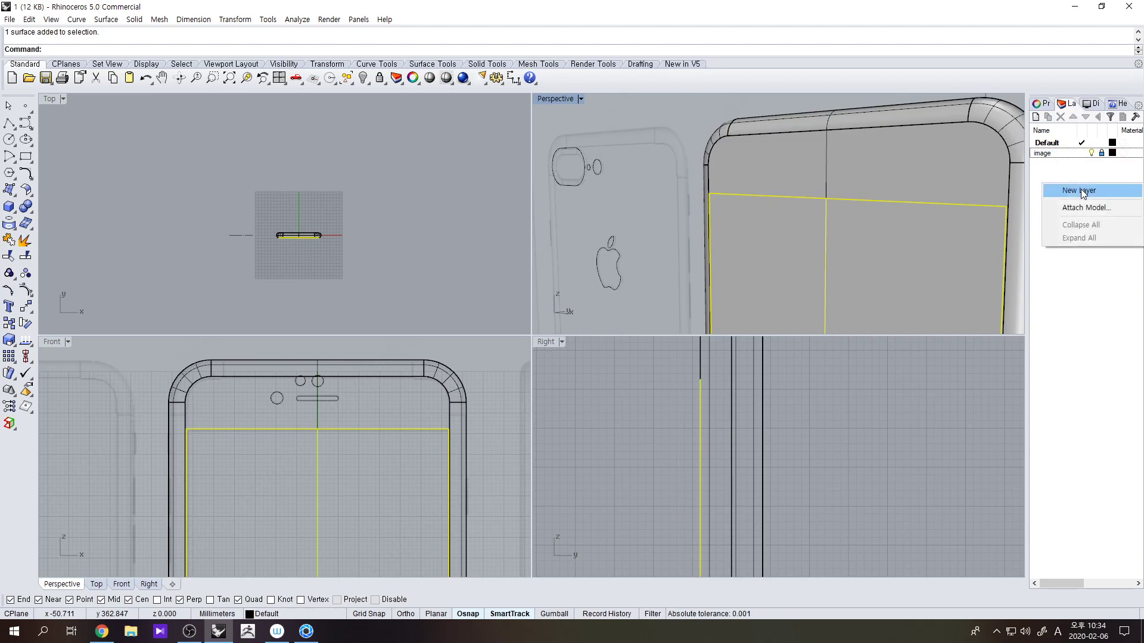
click(1083, 189)
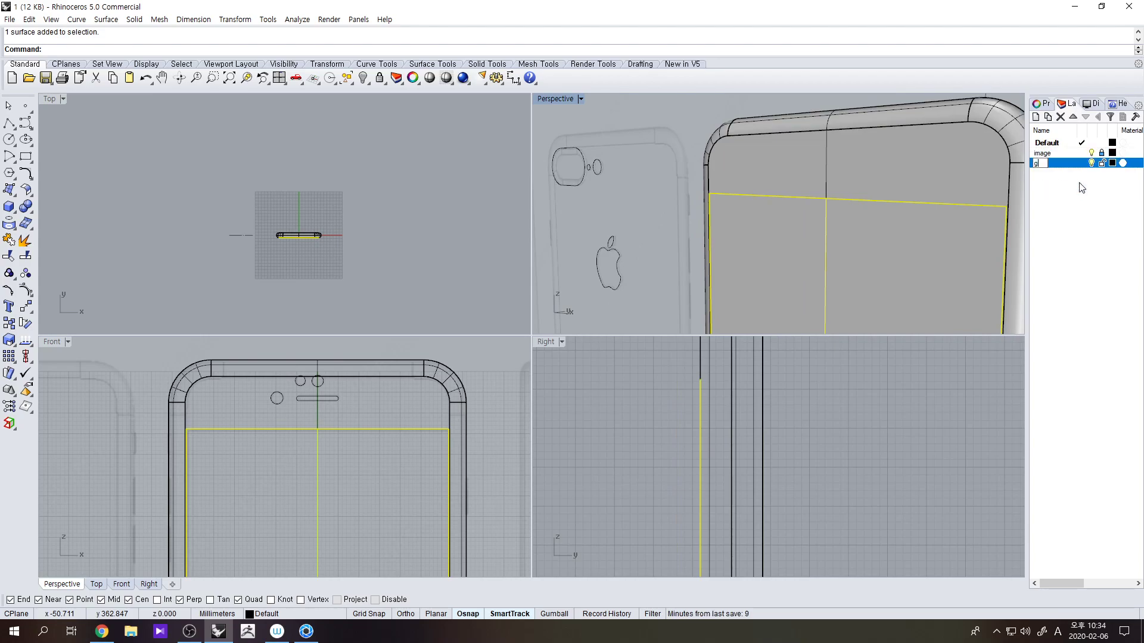
key(Return)
right_click(1064, 162)
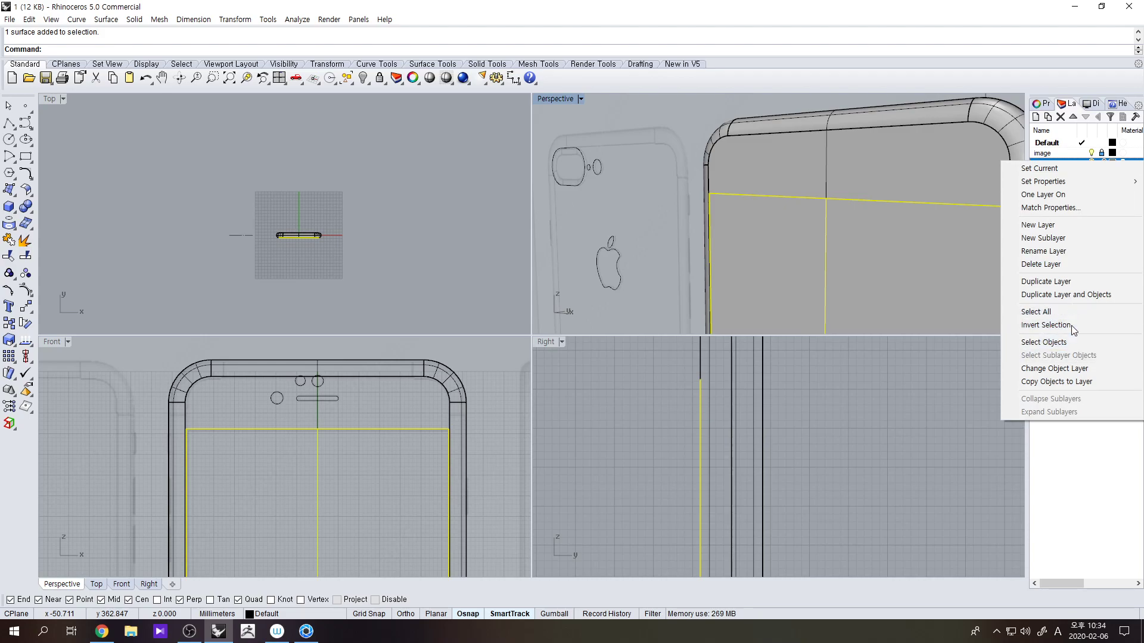
click(1066, 368)
- Set the glass layer's colour to red and turn the layer off
click(1112, 163)
click(489, 268)
click(621, 424)
click(1072, 210)
click(1091, 163)
- Duplicate the border of the screen opening from the phone body as a curve
right_drag(950, 204, 732, 205)
scroll(733, 208, up, 3)
click(718, 171)
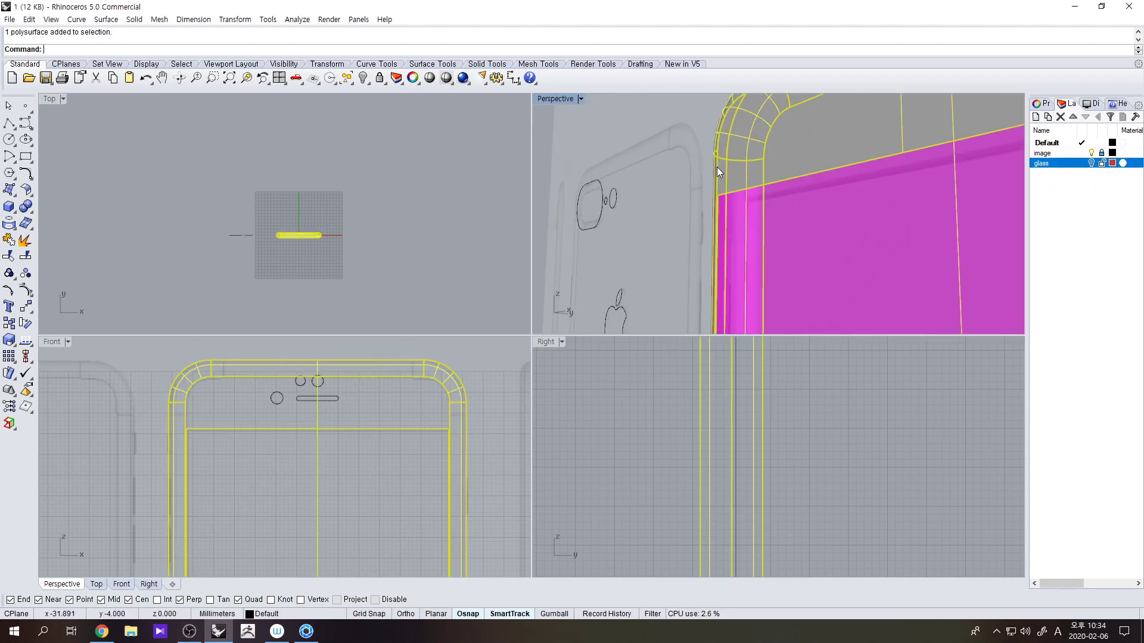
click(13, 222)
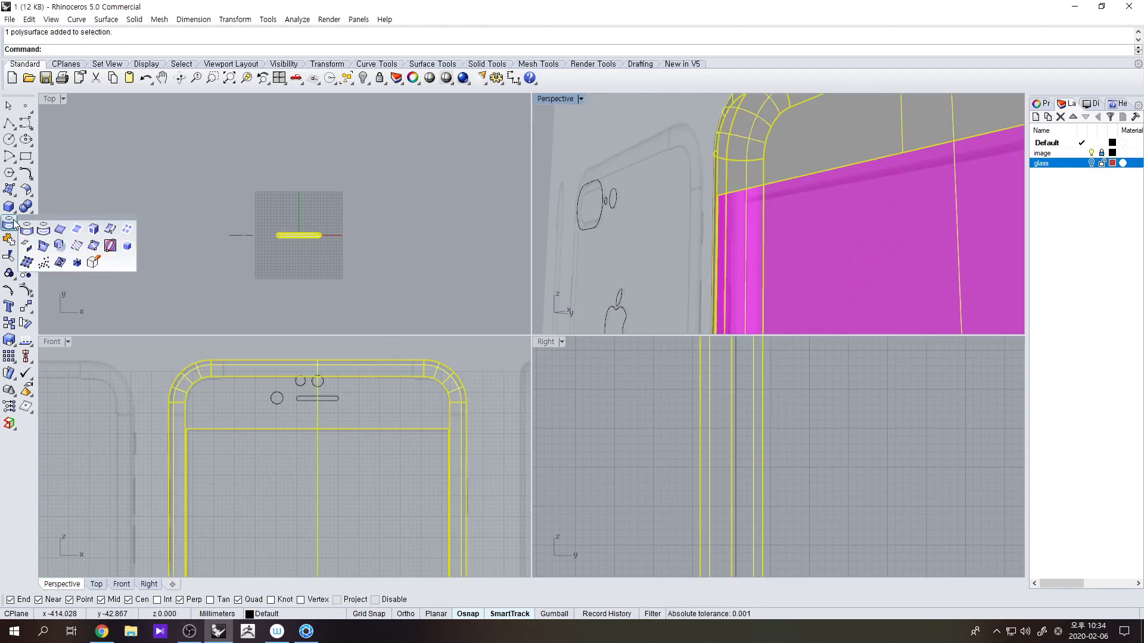
click(73, 232)
- Move the duplicated border curve a short distance straight back into the phone body
right_drag(774, 179, 685, 214)
right_drag(805, 157, 769, 307)
scroll(762, 313, up, 4)
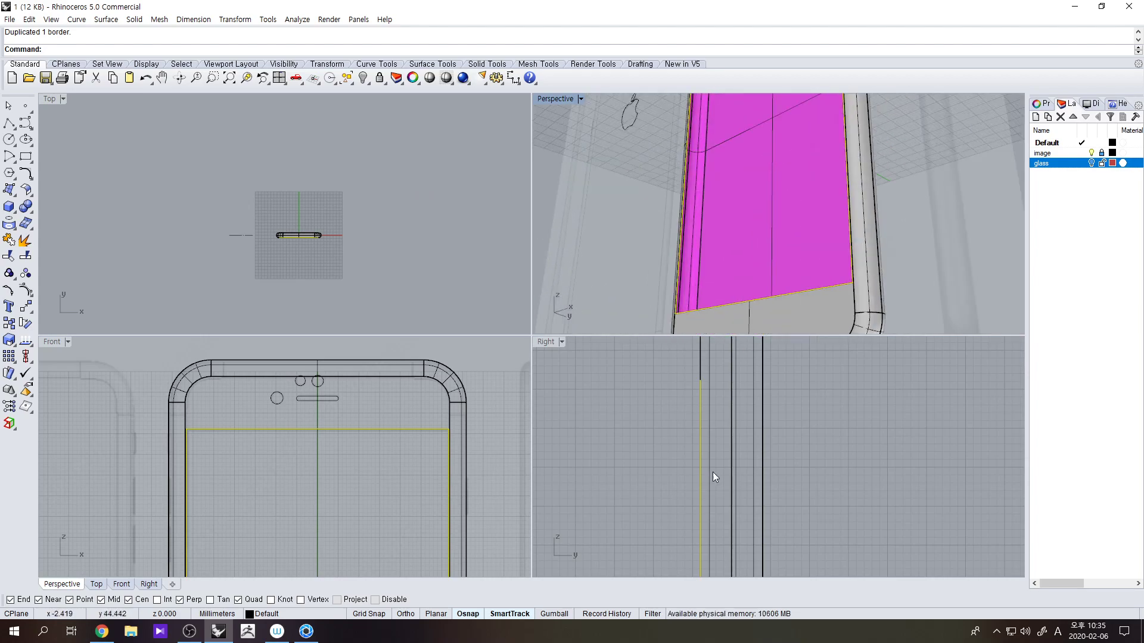
text(m)
key(Return)
scroll(727, 447, up, 2)
click(856, 410)
click(865, 410)
key(Escape)
- Create a planar surface from the recessed screen border curve inside the phone body
scroll(810, 262, down, 6)
right_drag(809, 263, 768, 276)
shift+right_drag(758, 102, 753, 148)
scroll(747, 220, up, 9)
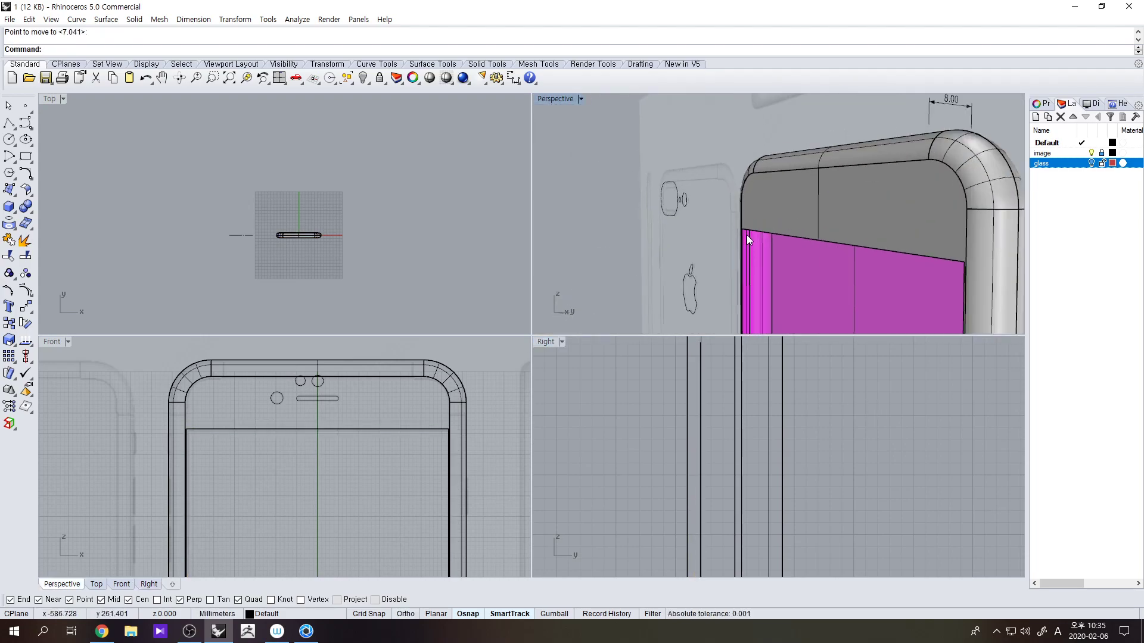
right_drag(761, 249, 731, 199)
click(731, 199)
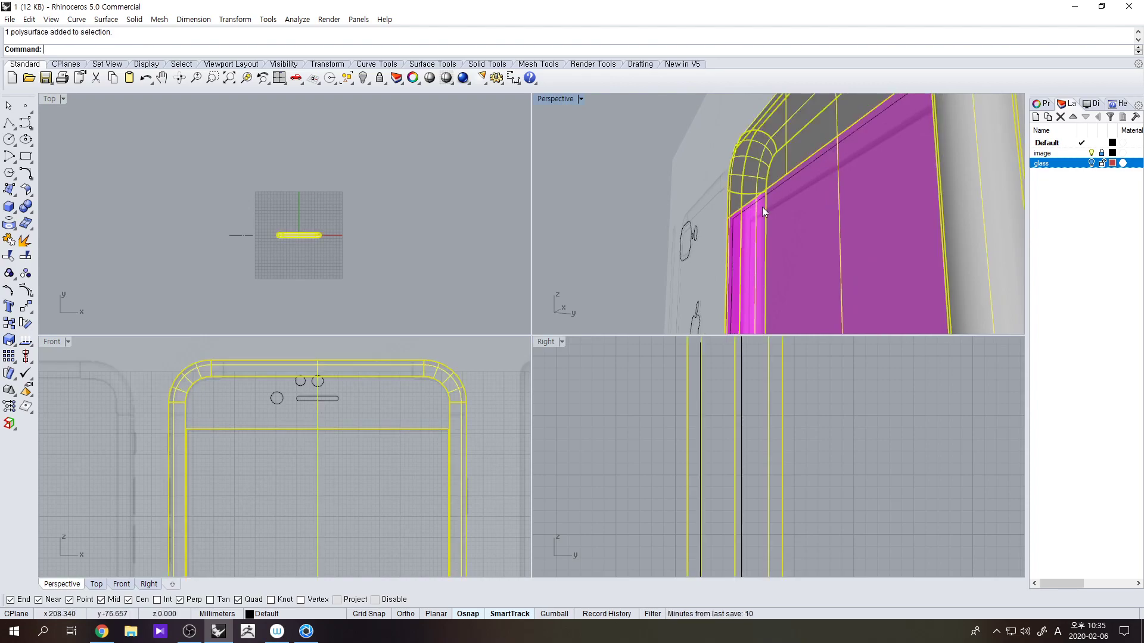
key(Escape)
click(765, 194)
key(Return)
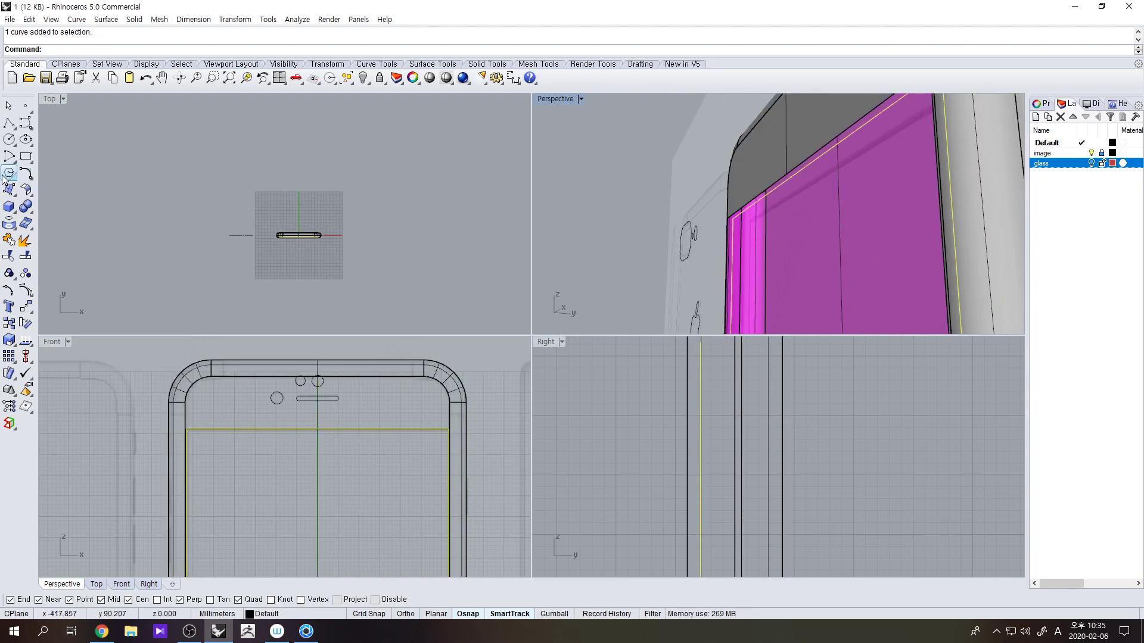
click(11, 208)
click(10, 189)
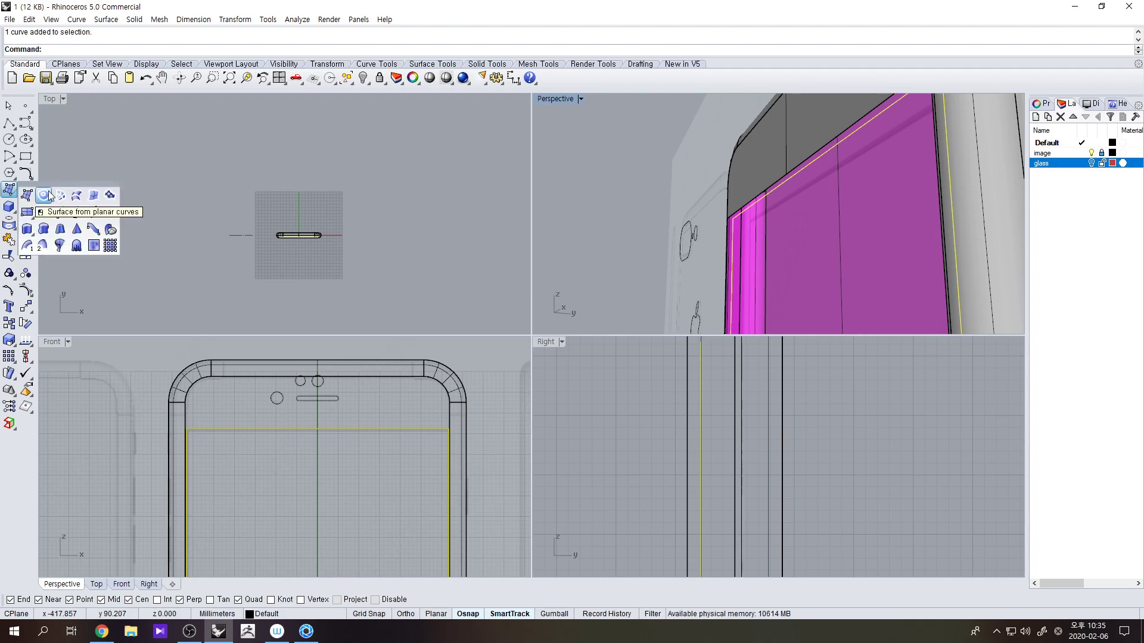
click(49, 192)
click(789, 255)
key(Escape)
- Duplicate the border of the phone body's screen opening as a curve
click(778, 183)
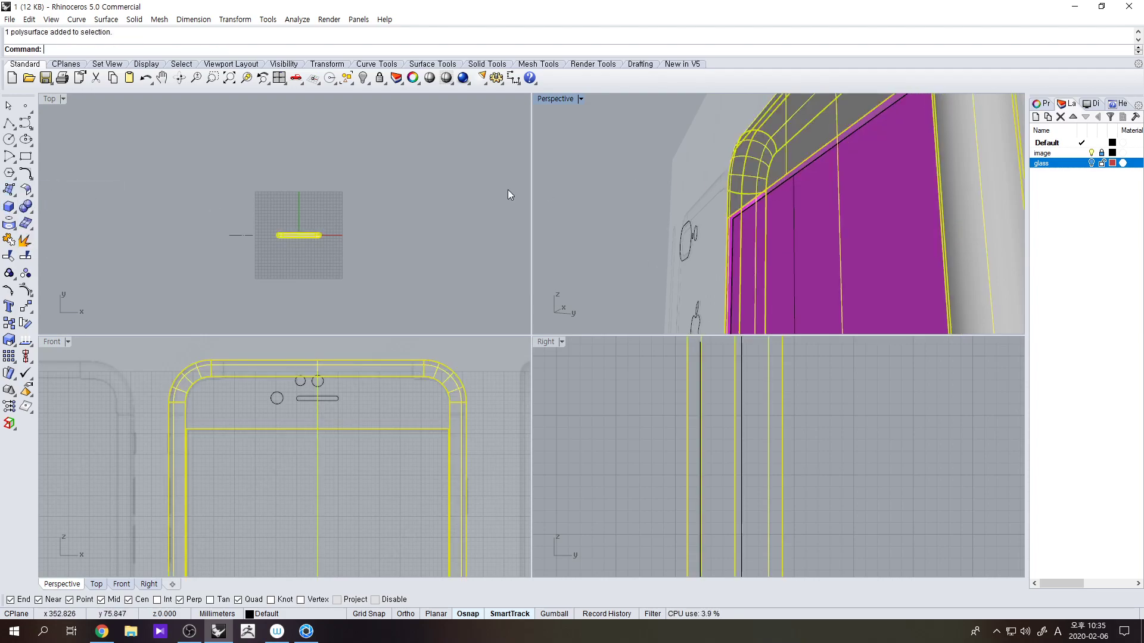
click(10, 224)
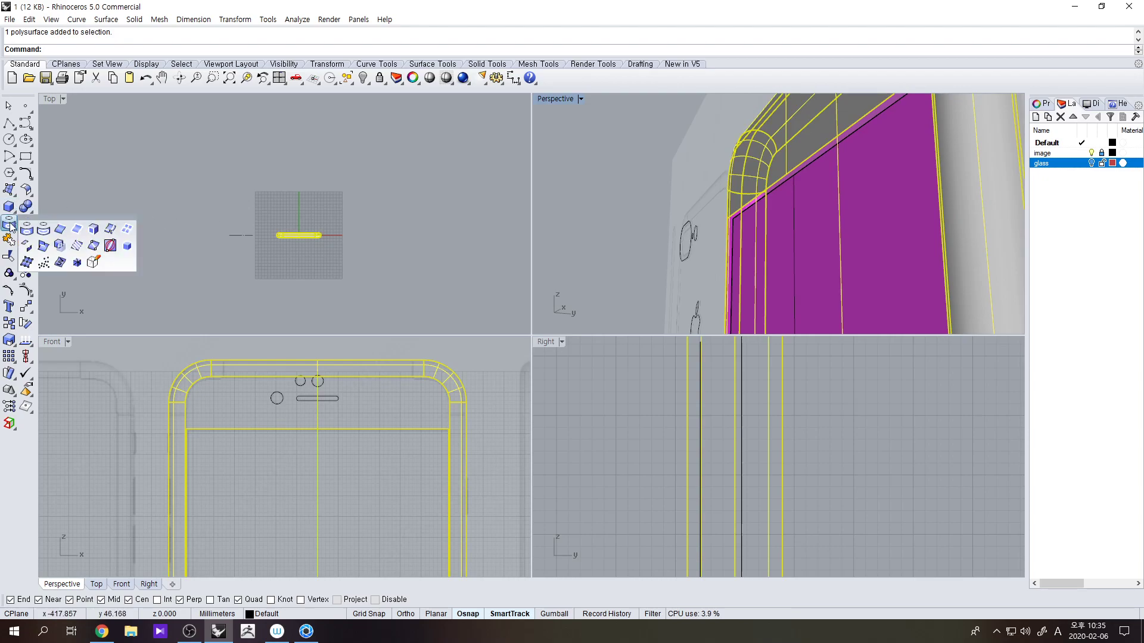
click(77, 230)
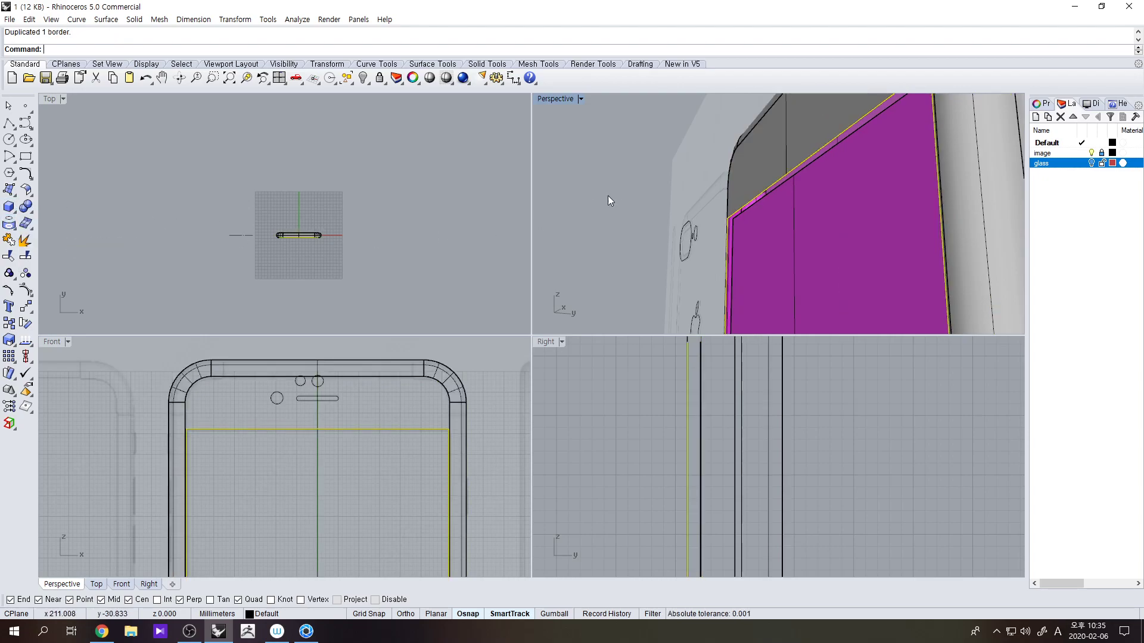
- Loft between the screen opening's border curve and the recessed border curve to form the recess side walls
click(797, 180)
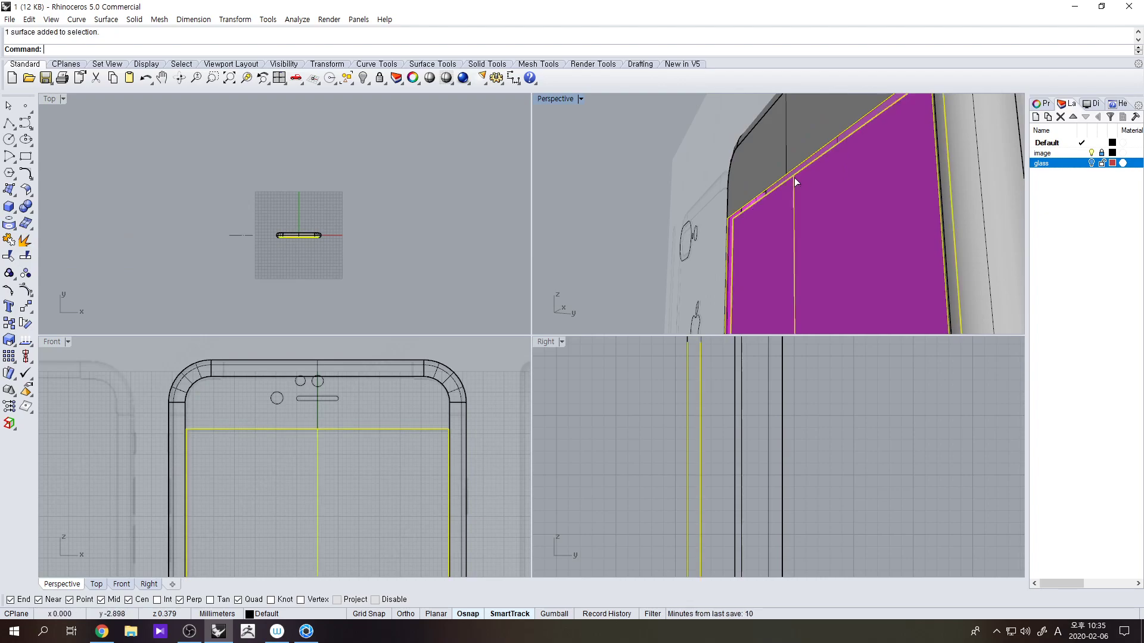
ctrl+click(796, 175)
text(Loft)
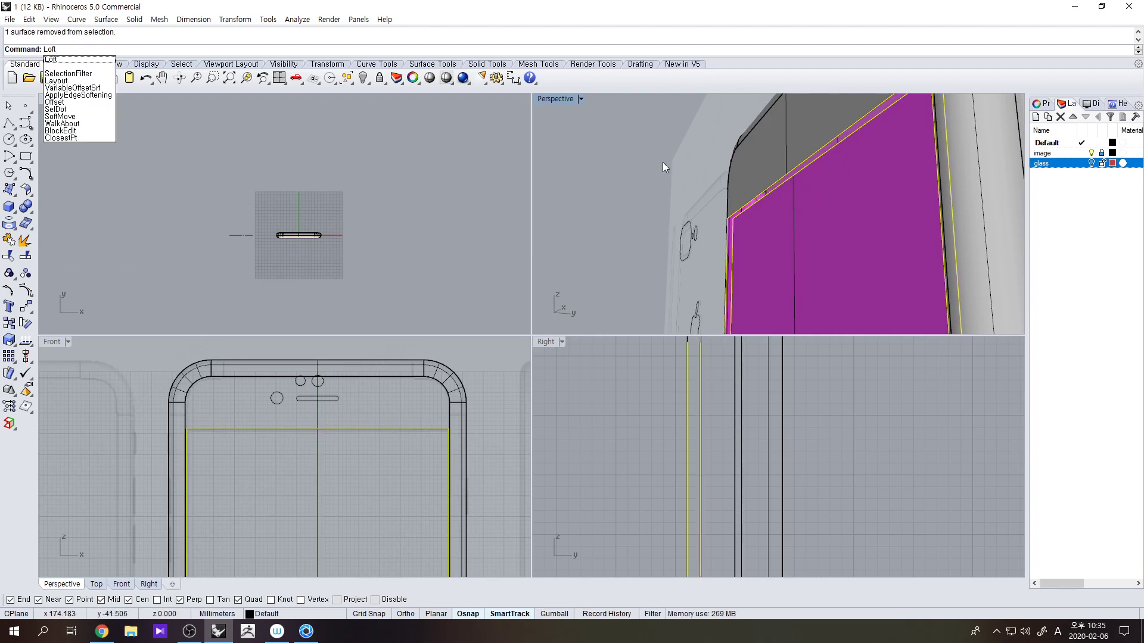
key(Return)
key(Return)
key(Return)
scroll(774, 220, up, 5)
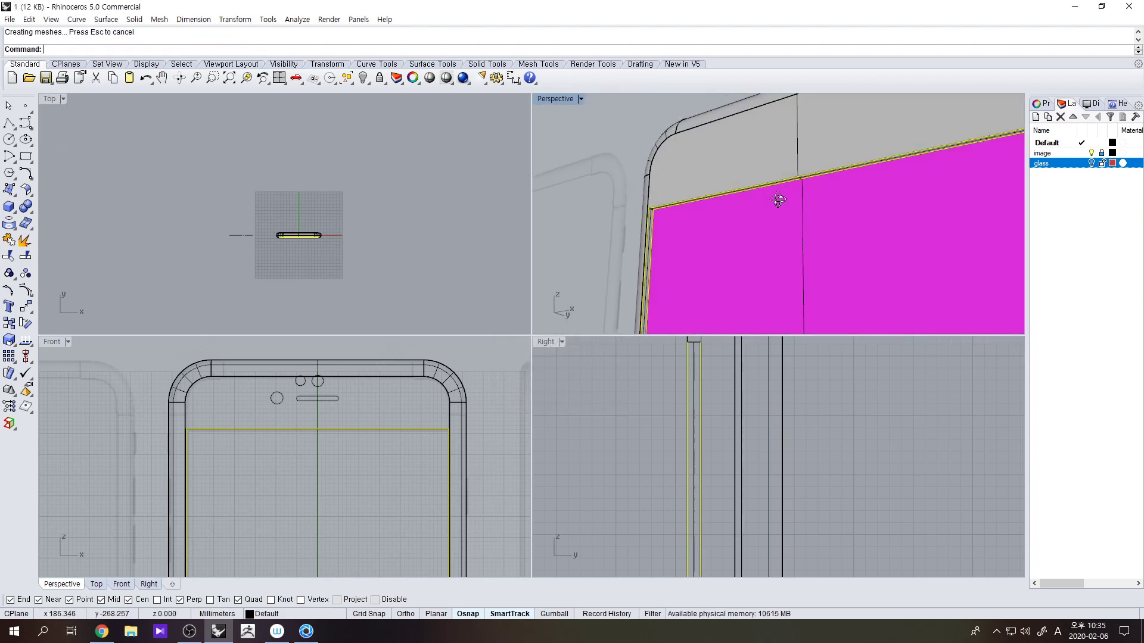
scroll(719, 224, down, 3)
key(Return)
key(Return)
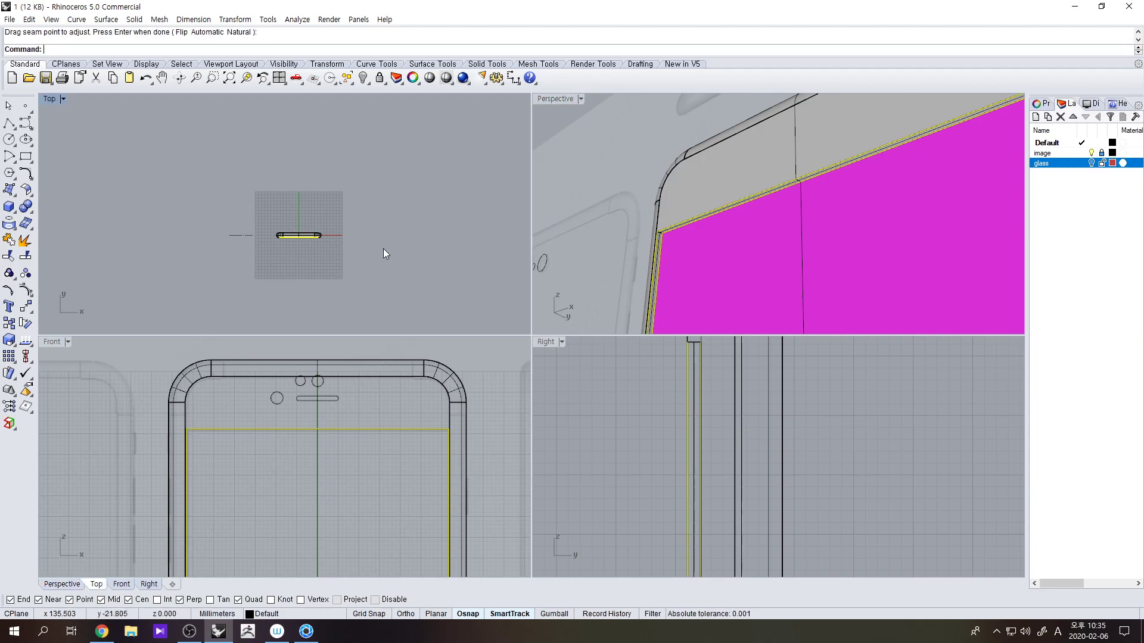
text(Lo)
key(Return)
key(Return)
- Join the recessed planar surface and the lofted side walls to the phone body
right_drag(758, 224, 678, 227)
click(709, 221)
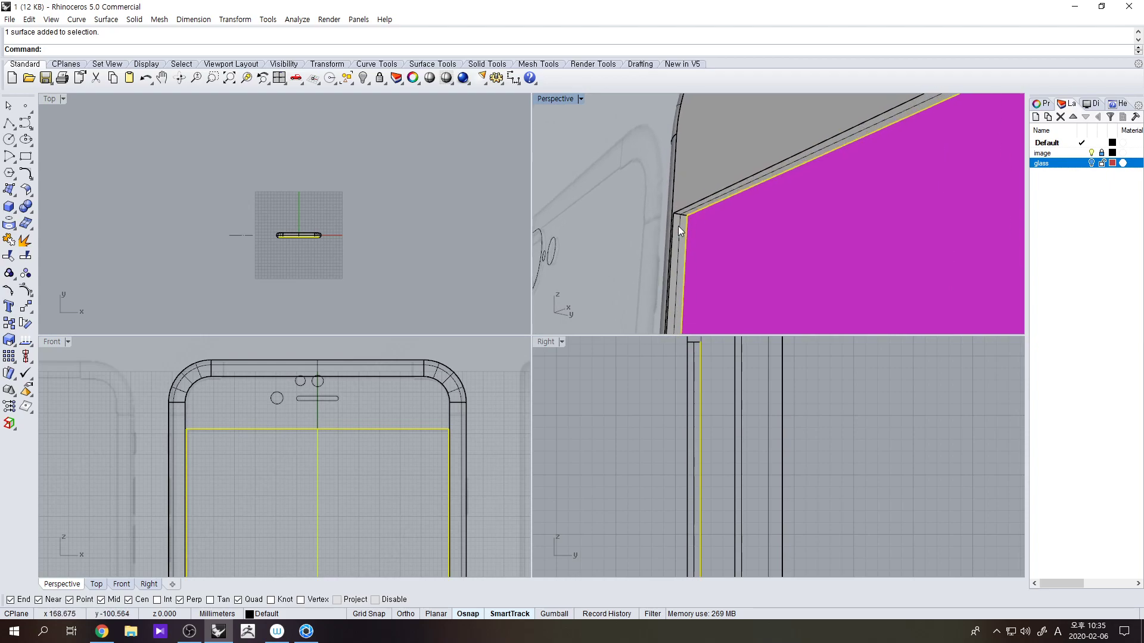
scroll(723, 230, down, 3)
scroll(758, 226, up, 3)
shift+click(668, 231)
shift+click(690, 169)
key(ctrl+j)
click(597, 227)
right_drag(597, 226, 706, 217)
scroll(728, 231, down, 6)
scroll(778, 253, down, 6)
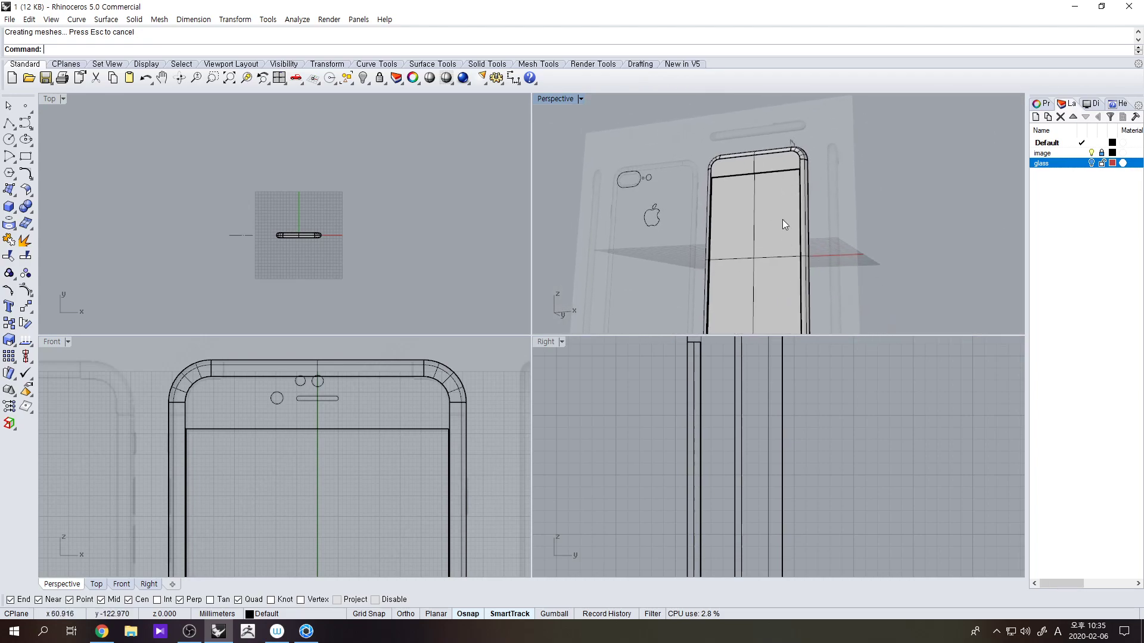
- Turn the glass layer back on and check the red screen glass over the recess
right_drag(782, 219, 846, 224)
click(1091, 163)
right_drag(936, 236, 837, 252)
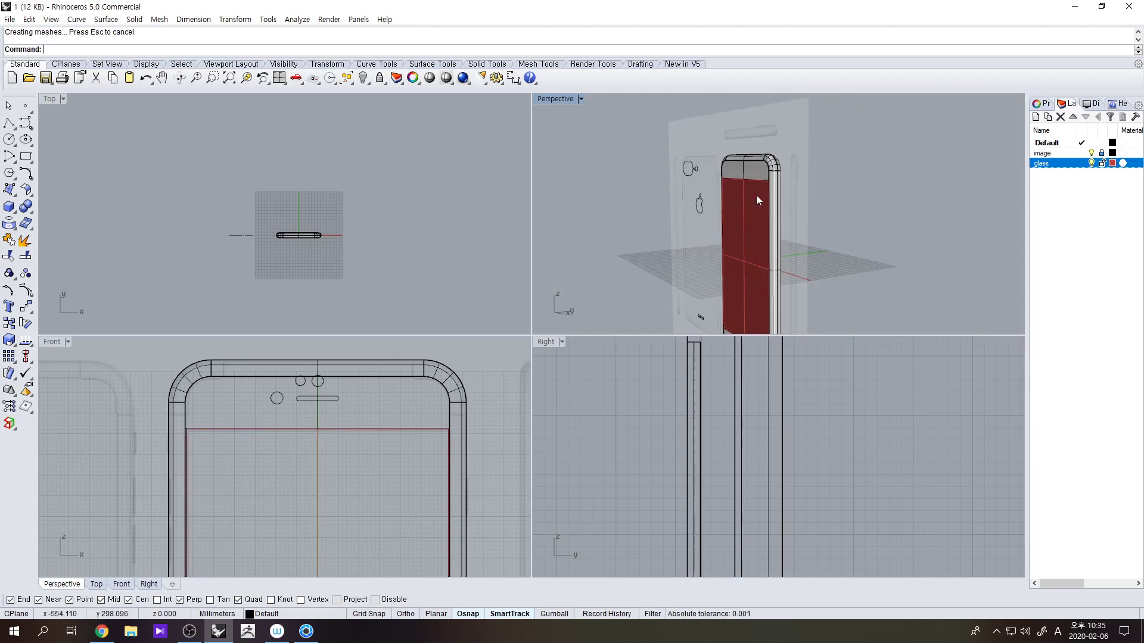
scroll(749, 195, up, 8)
right_drag(789, 196, 761, 249)
scroll(883, 207, down, 5)
scroll(821, 256, down, 8)
scroll(849, 247, up, 6)
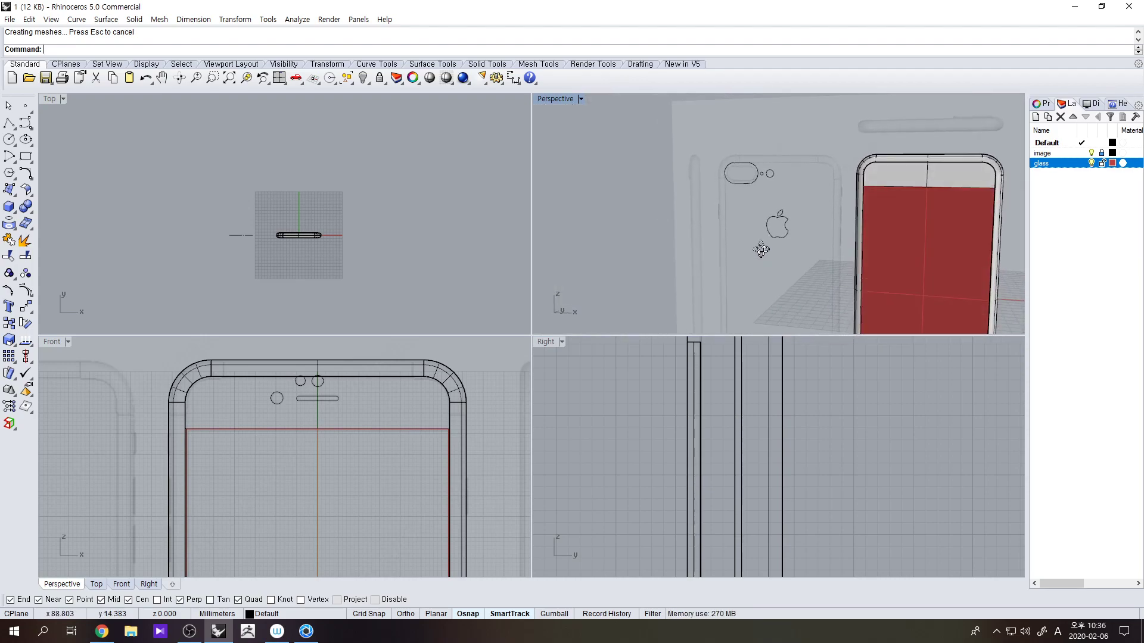
scroll(364, 454, down, 10)
- Examine how closely the home button circle sits to the inner edge of the phone's bottom frame
right_drag(374, 475, 378, 373)
scroll(355, 513, up, 5)
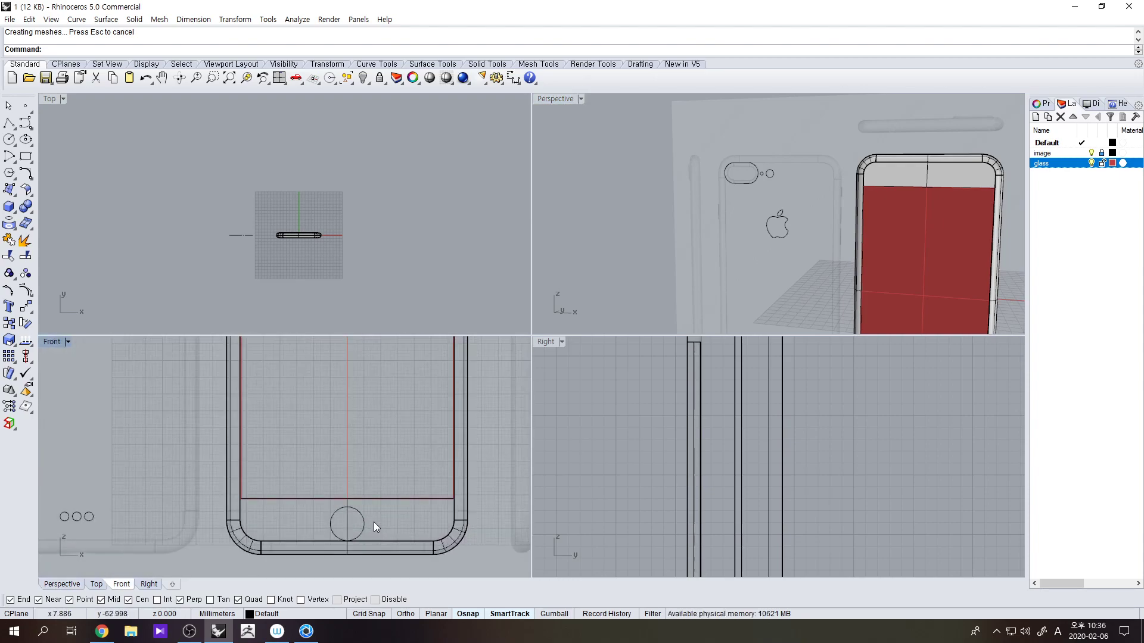
scroll(917, 193, down, 5)
scroll(378, 520, up, 10)
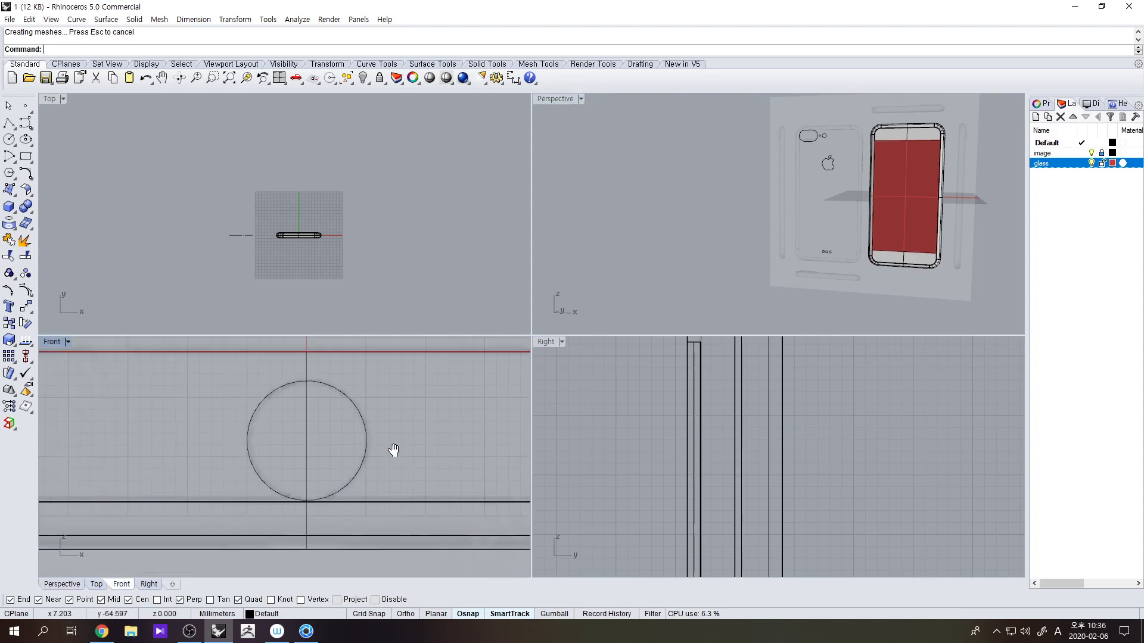
scroll(305, 477, up, 5)
click(324, 459)
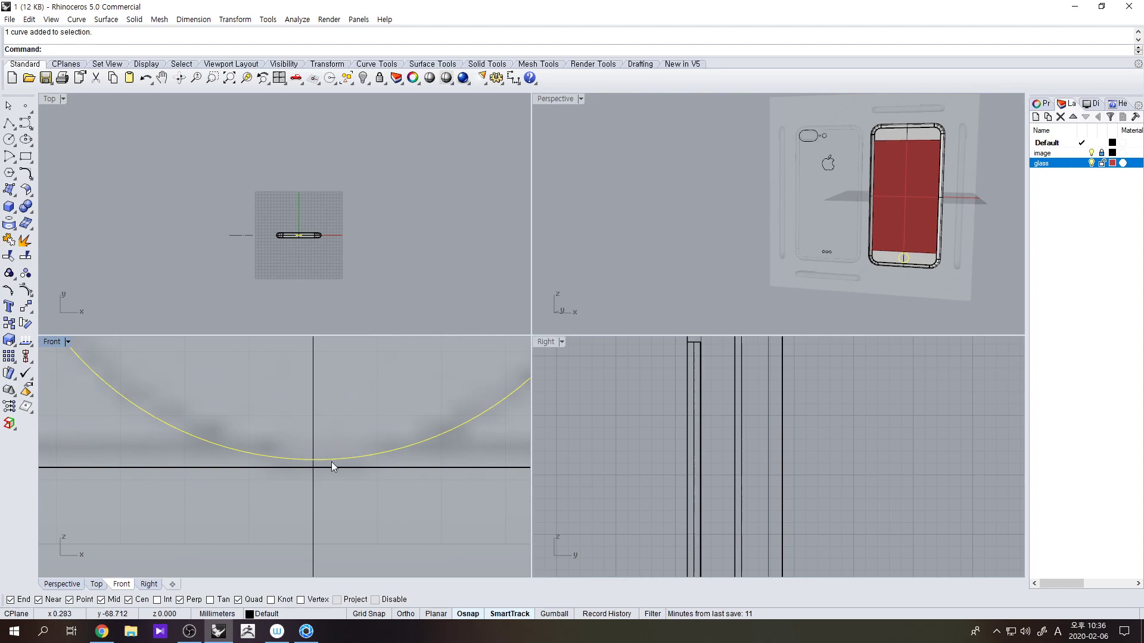
scroll(332, 470, down, 3)
scroll(327, 474, up, 4)
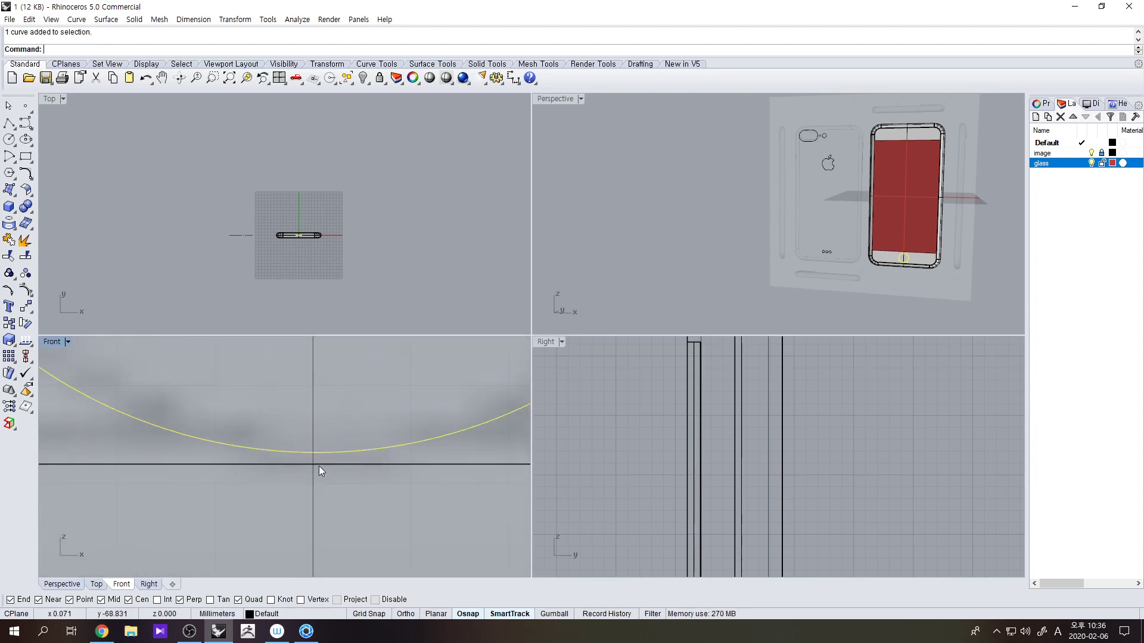
scroll(316, 465, down, 5)
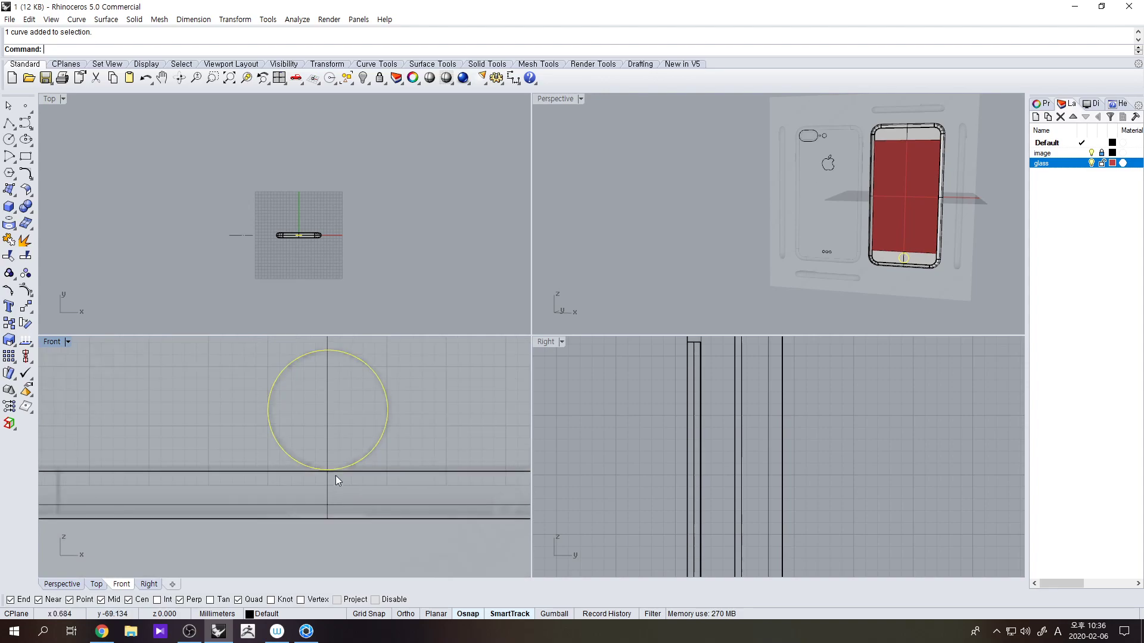
scroll(375, 454, down, 1)
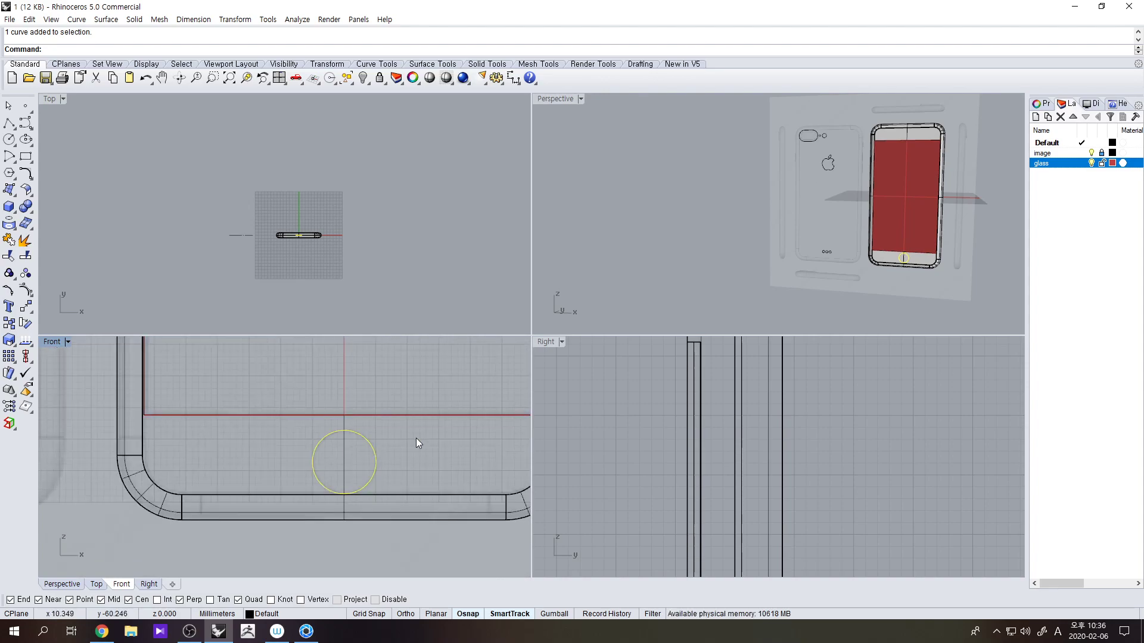
scroll(890, 285, up, 5)
scroll(890, 285, down, 2)
click(24, 240)
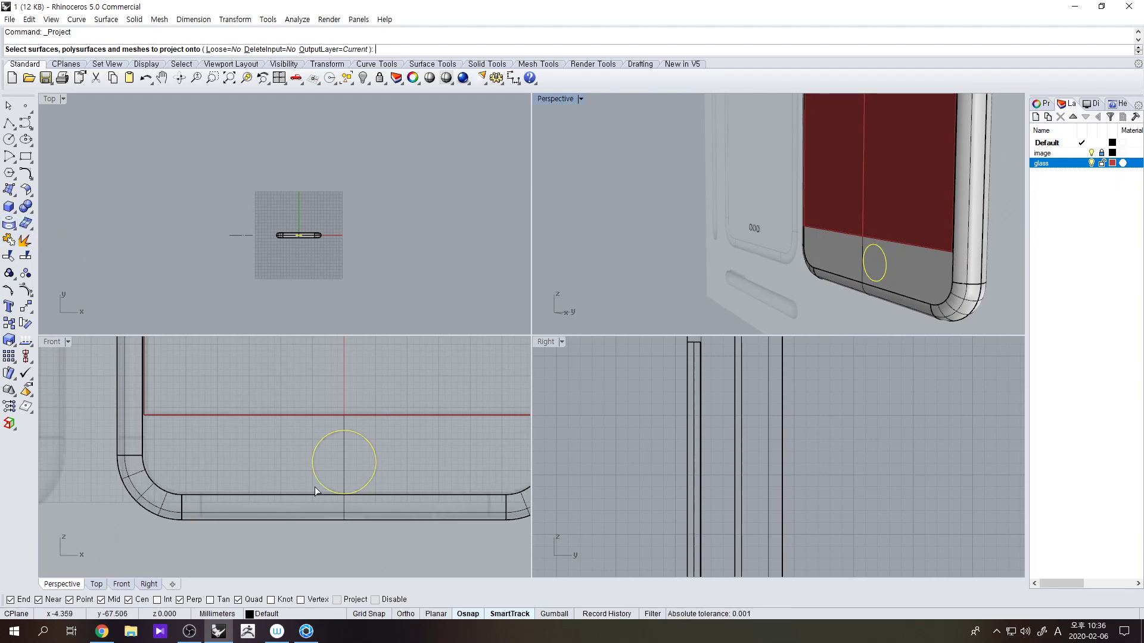
key(Escape)
key(Escape)
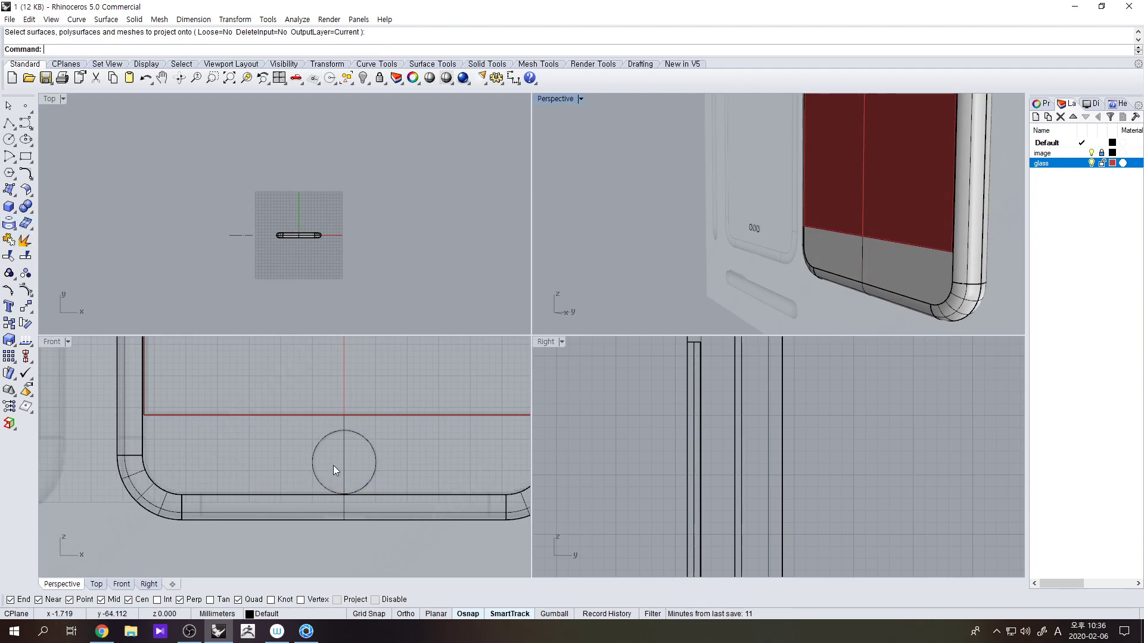
- Project the home button circle onto the phone body from the Front view
drag(334, 466, 279, 459)
click(16, 228)
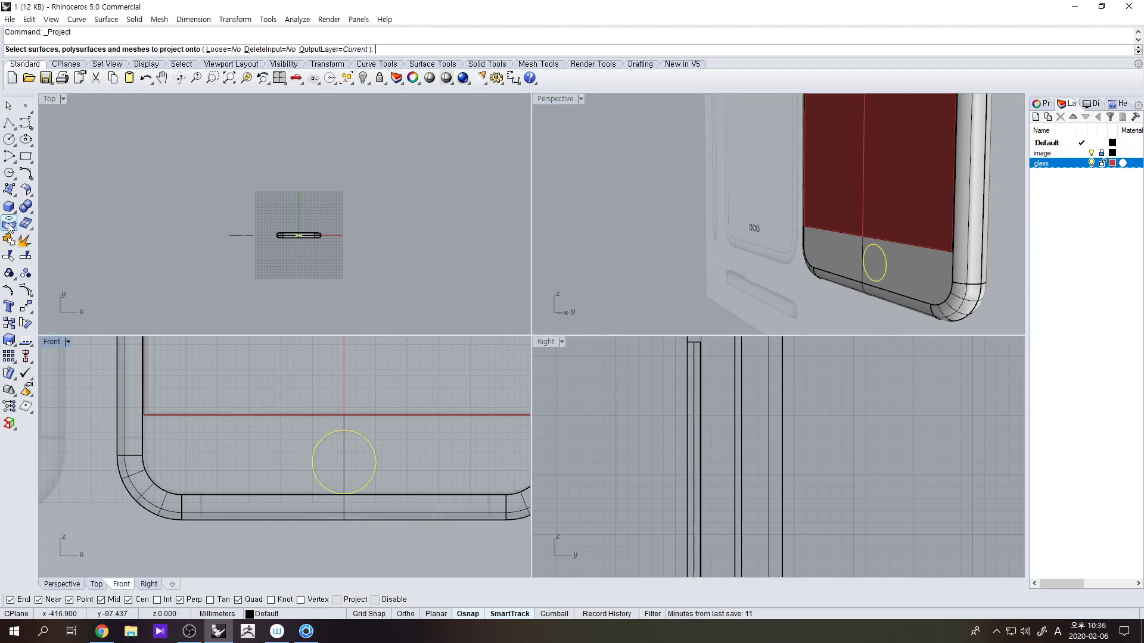
click(249, 494)
key(Return)
scroll(814, 317, up, 5)
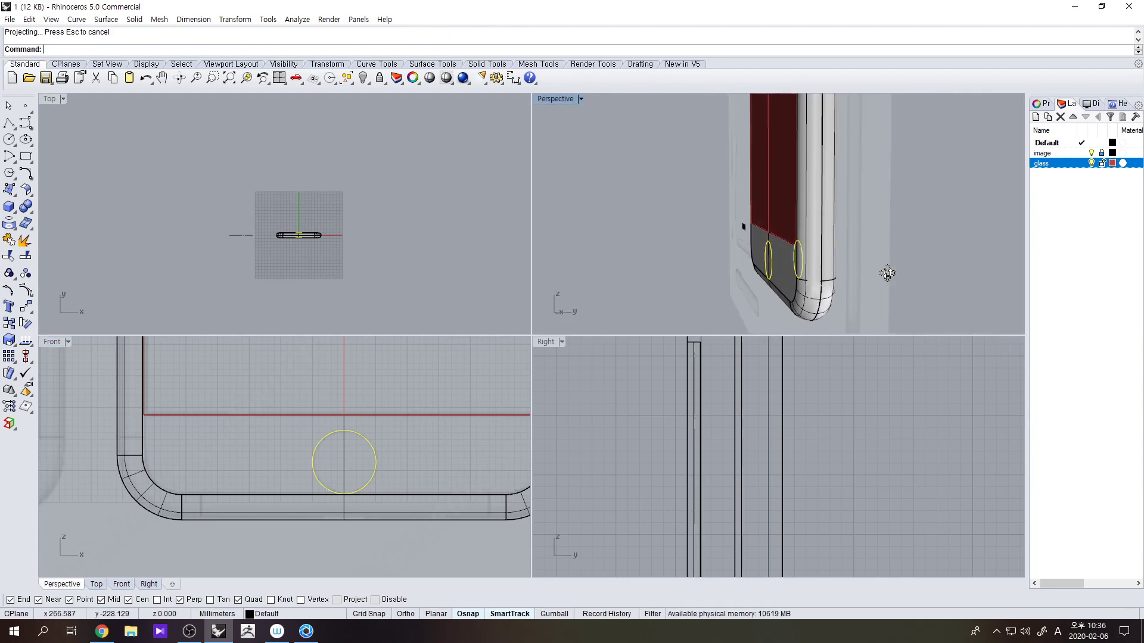
- Delete the projected home button circle on the back of the phone, keeping the front one
scroll(746, 455, down, 8)
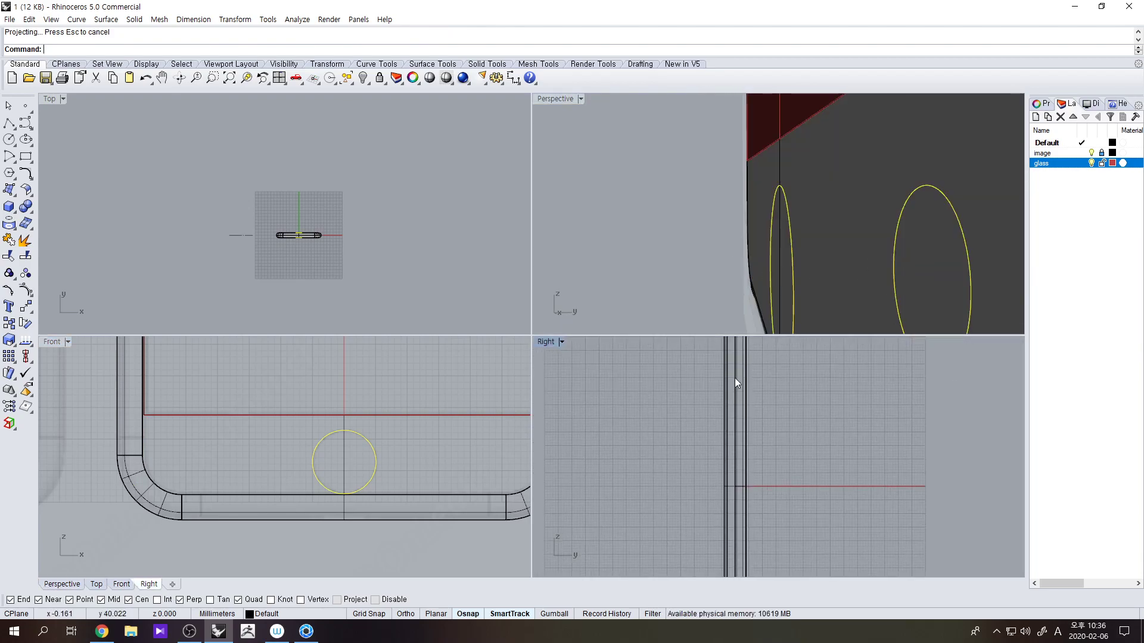
scroll(714, 448, up, 2)
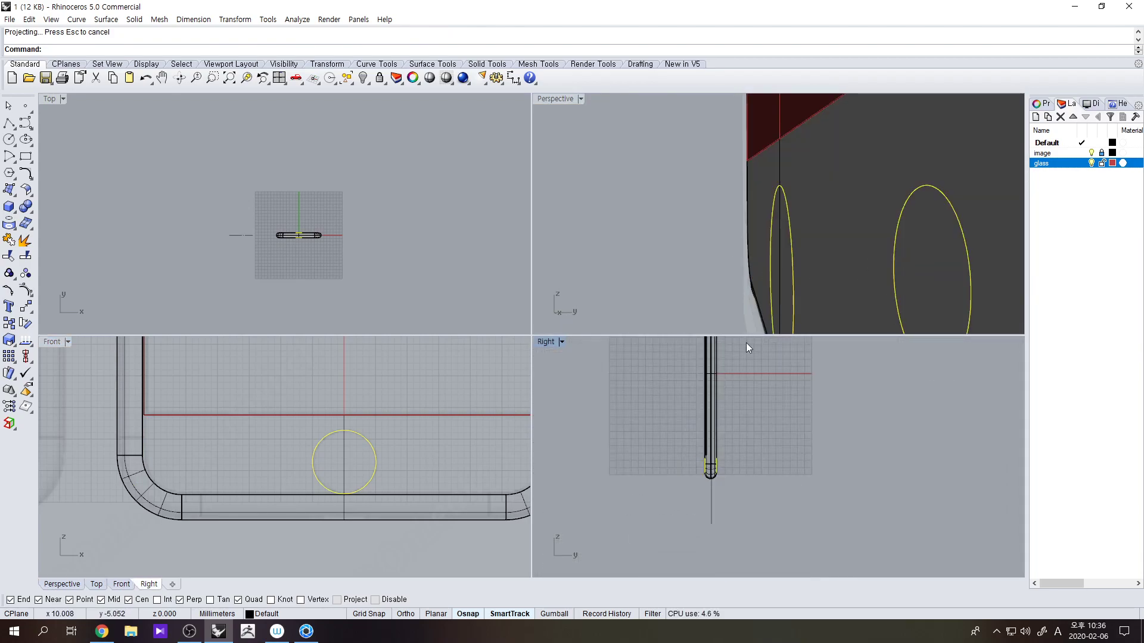
ctrl+click(792, 273)
key(Delete)
- Split the phone body with the home button circle on the front face
right_drag(756, 241, 795, 238)
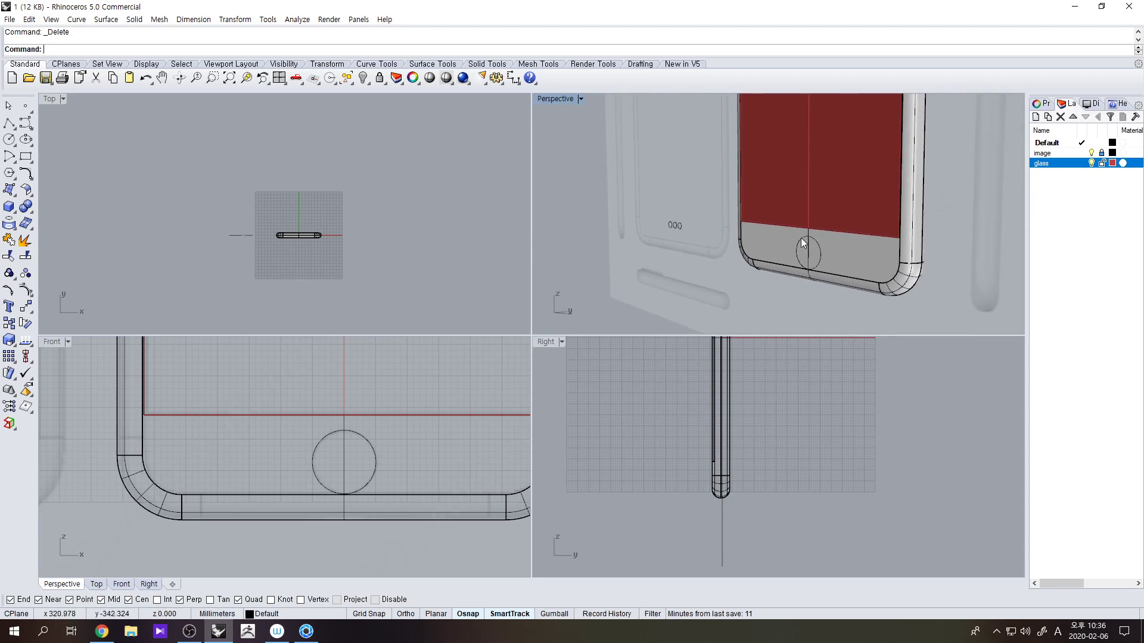
scroll(795, 238, up, 3)
click(835, 245)
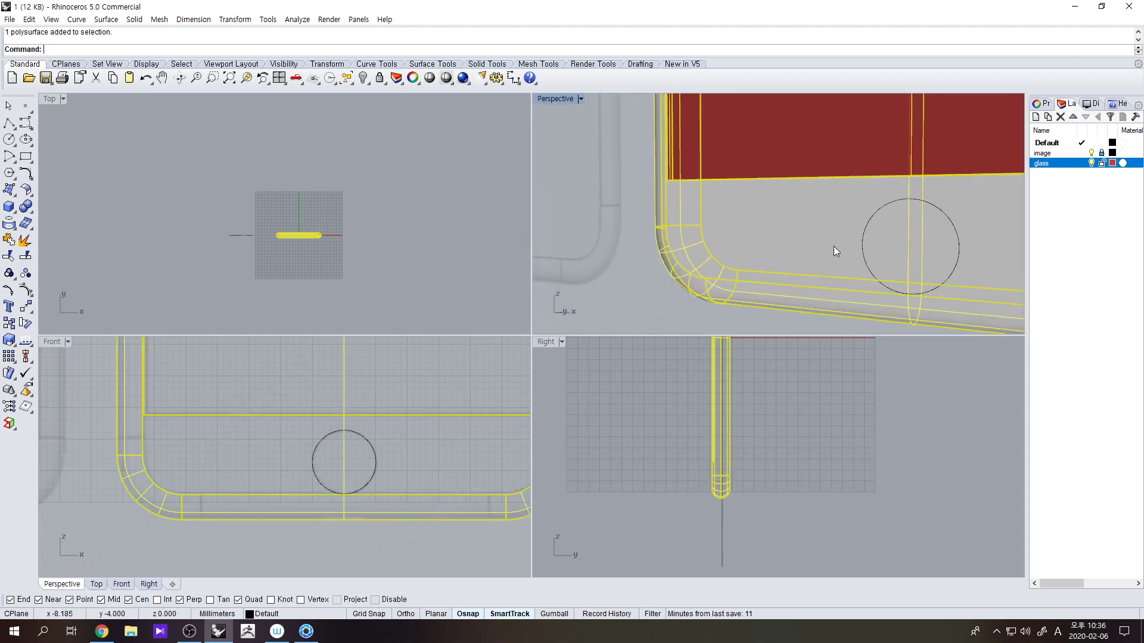
click(32, 256)
click(863, 237)
right_click(864, 237)
- Delete the circular piece split from the front face to open the home button hole
click(905, 252)
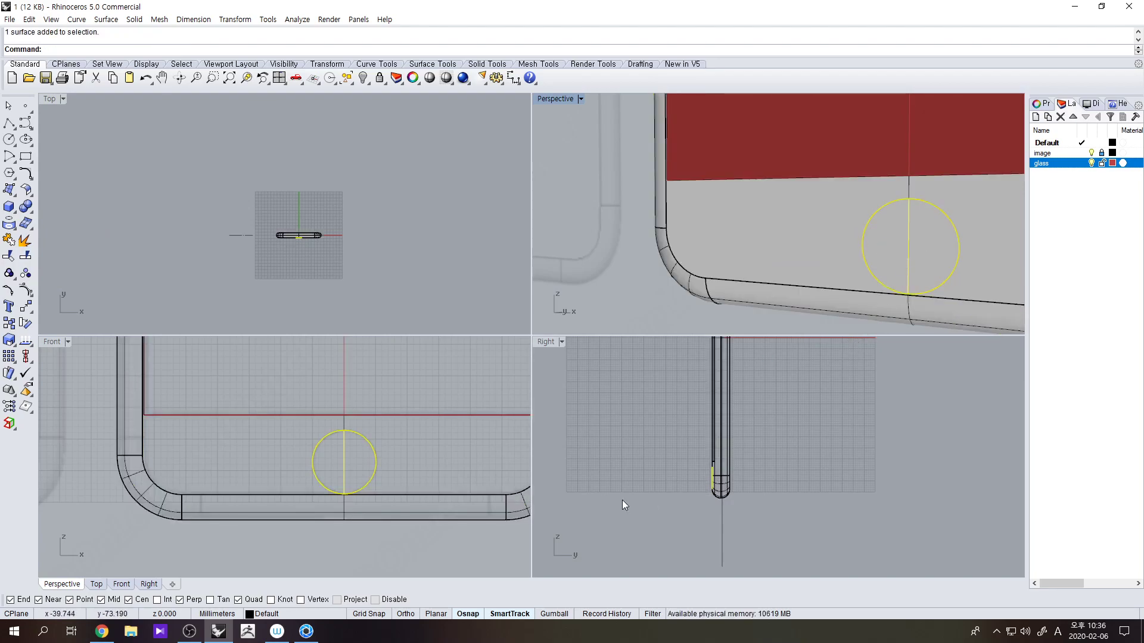
scroll(671, 483, up, 3)
key(Delete)
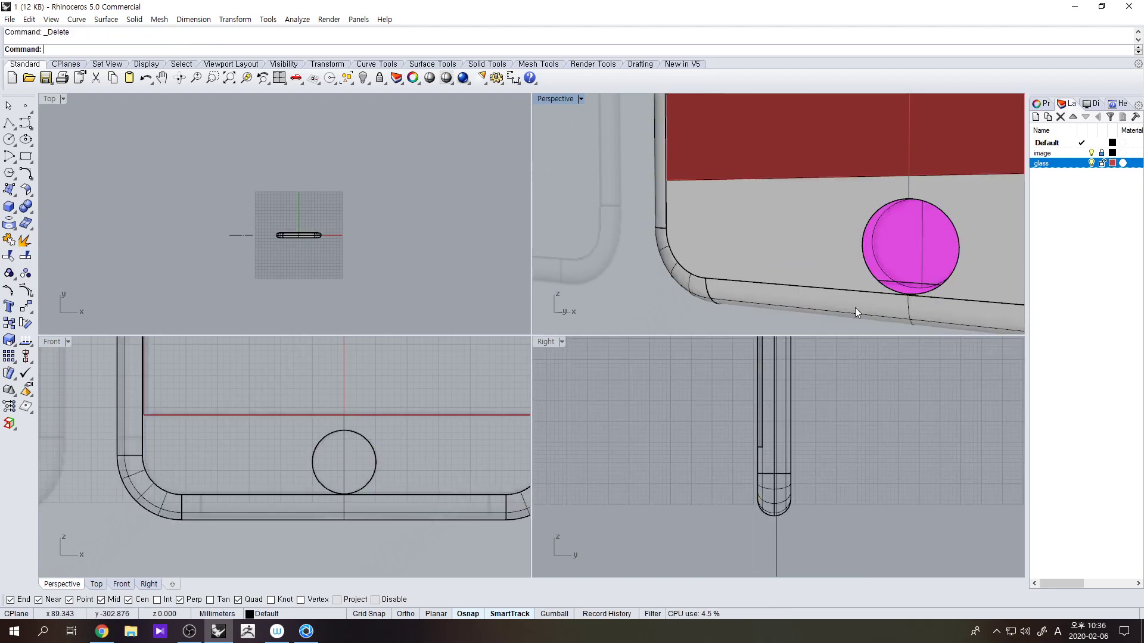
- Place an area centroid point at the centre of the home button circle
scroll(828, 262, up, 5)
click(852, 243)
key(Return)
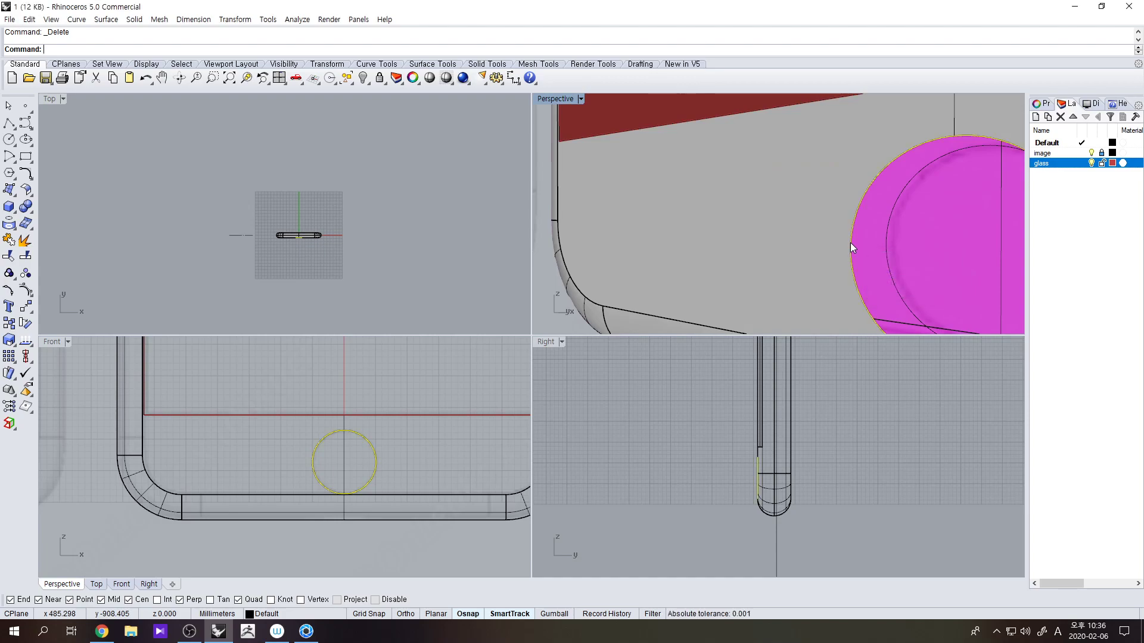
scroll(751, 477, up, 3)
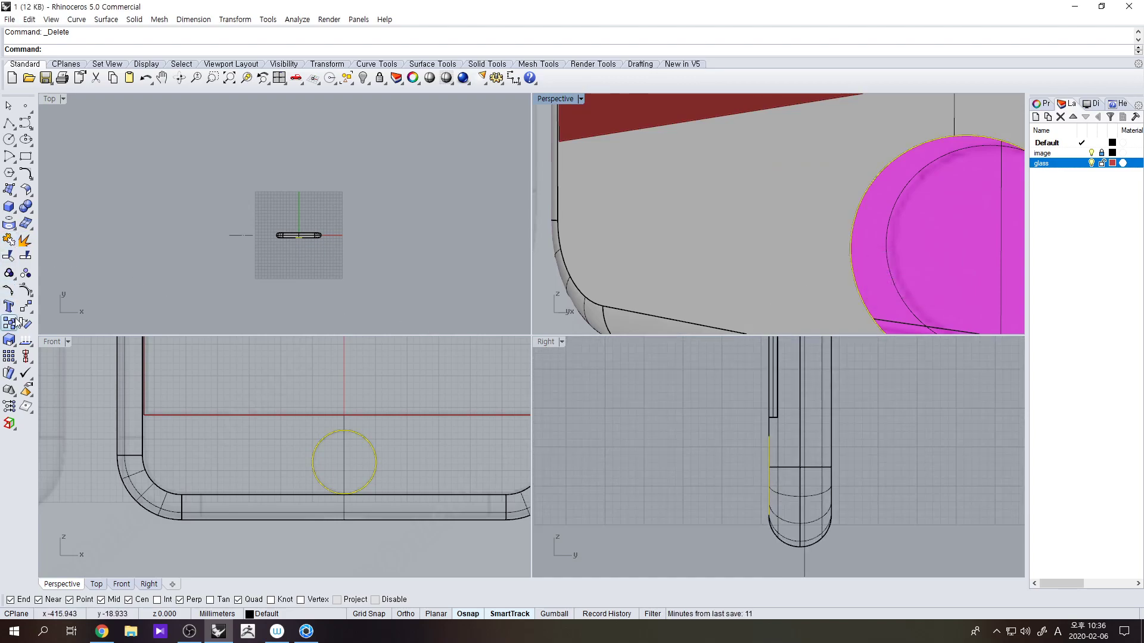
click(31, 311)
click(31, 345)
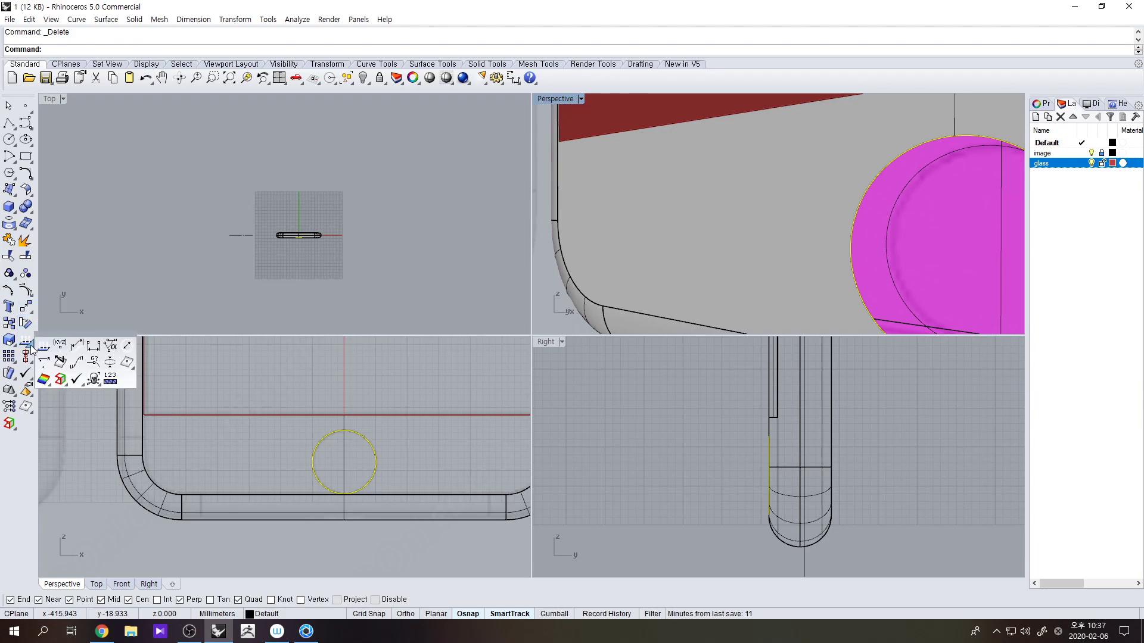
click(128, 367)
scroll(345, 453, up, 5)
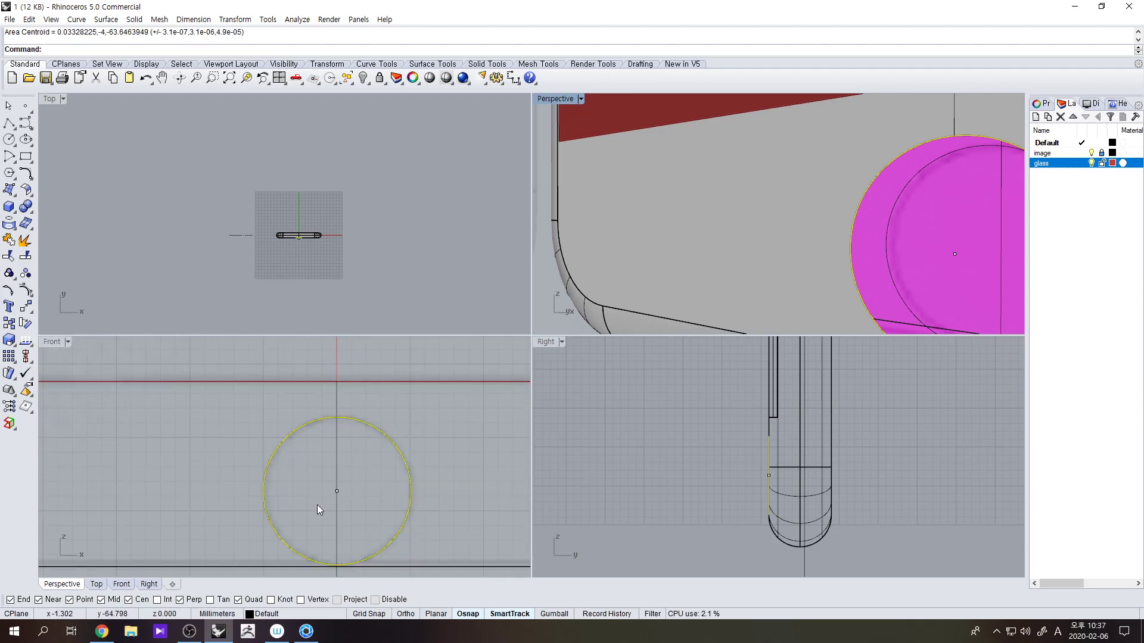
- Replace the area centroid point with a point object snapped to the centre of the home button circle
scroll(932, 243, down, 3)
right_drag(931, 238, 938, 245)
click(878, 231)
click(876, 231)
key(Delete)
click(26, 106)
click(404, 525)
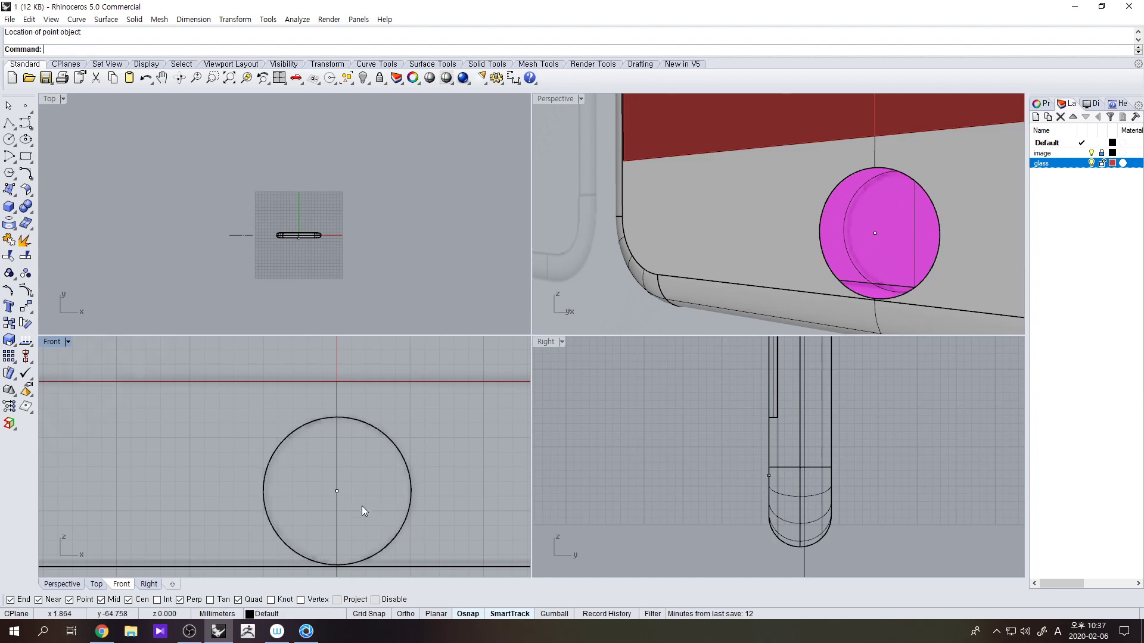
- Delete the existing centre point and place a new one at the home button circle's centre using the Cen object snap
click(337, 491)
scroll(377, 487, down, 3)
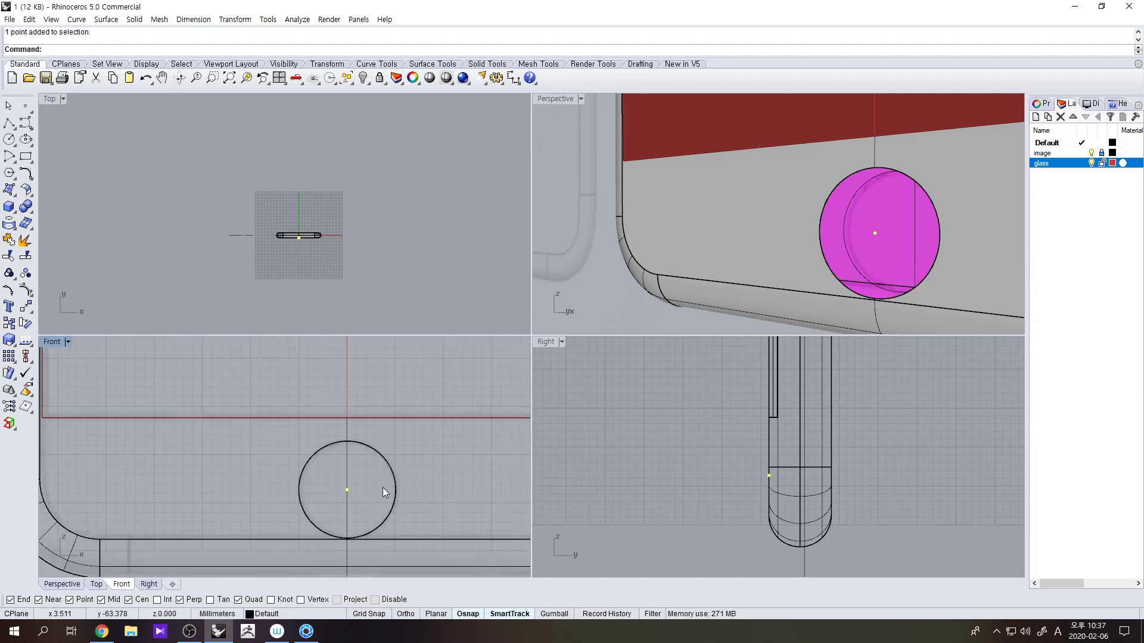
scroll(374, 485, up, 2)
key(Delete)
click(26, 105)
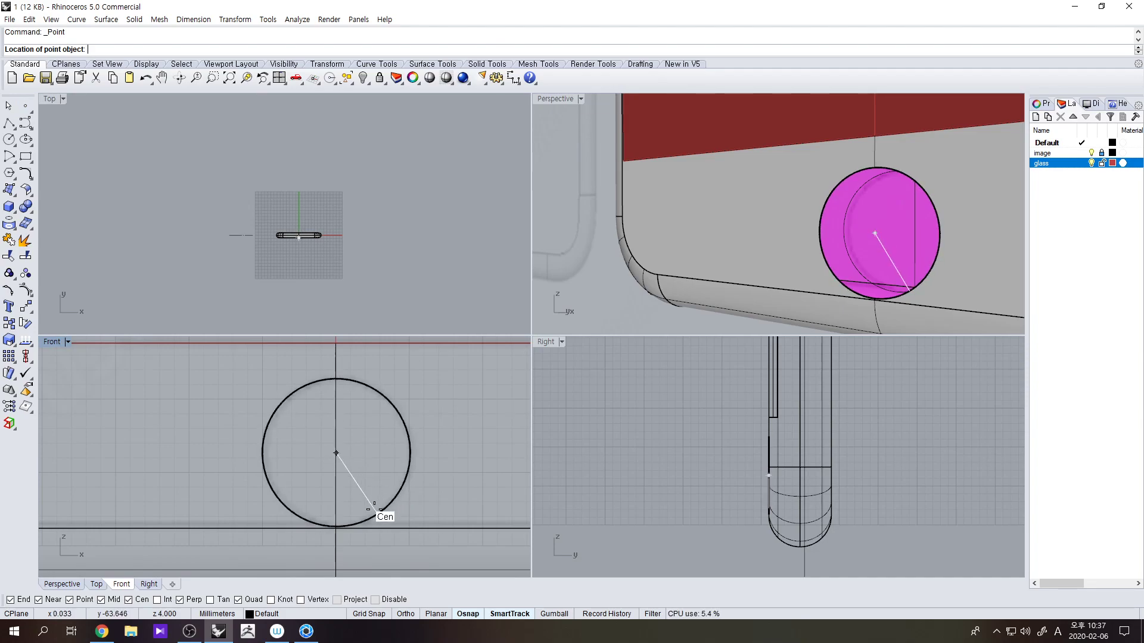
click(467, 614)
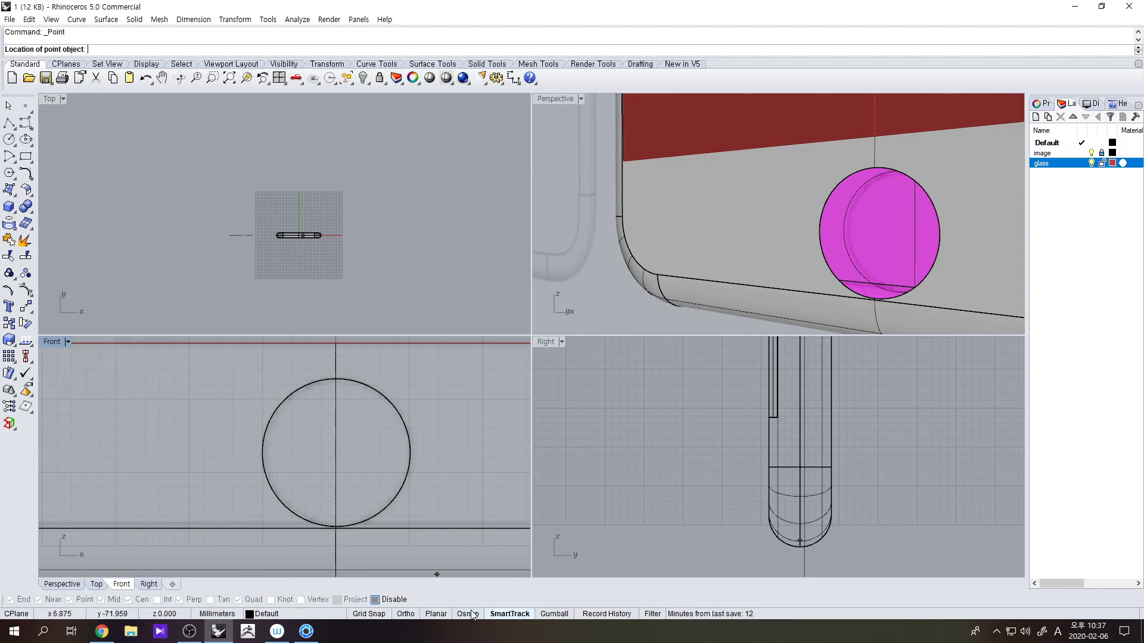
click(468, 614)
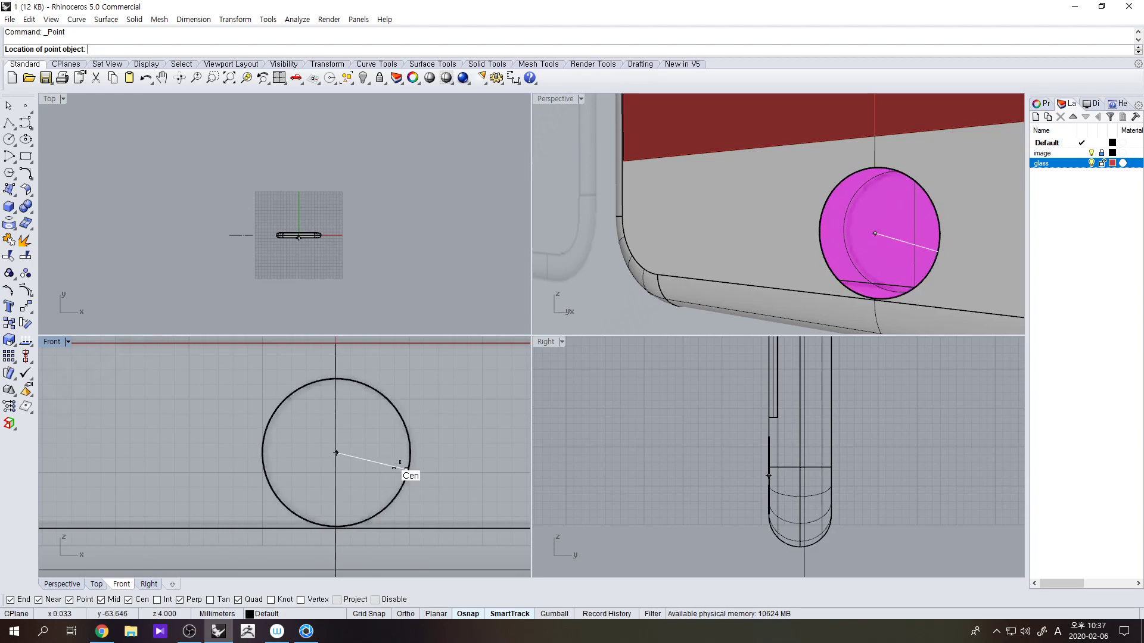
click(381, 411)
- Isolate the home button circle and its centre point by hiding all other objects and turning off the image layer
drag(316, 448, 354, 482)
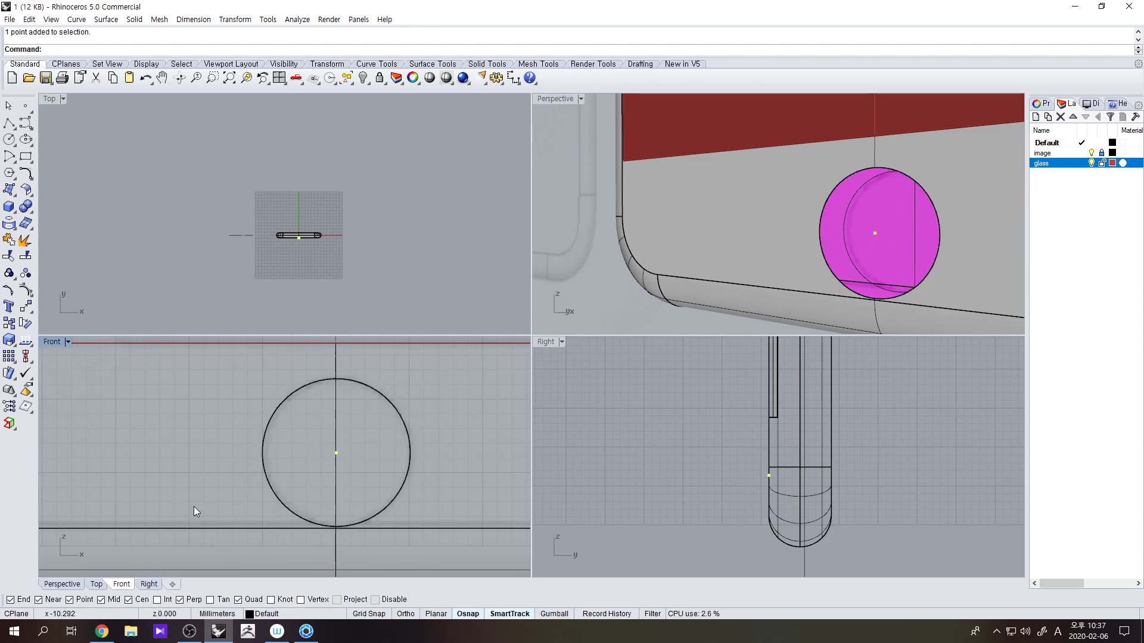
click(313, 387)
right_drag(814, 209, 798, 267)
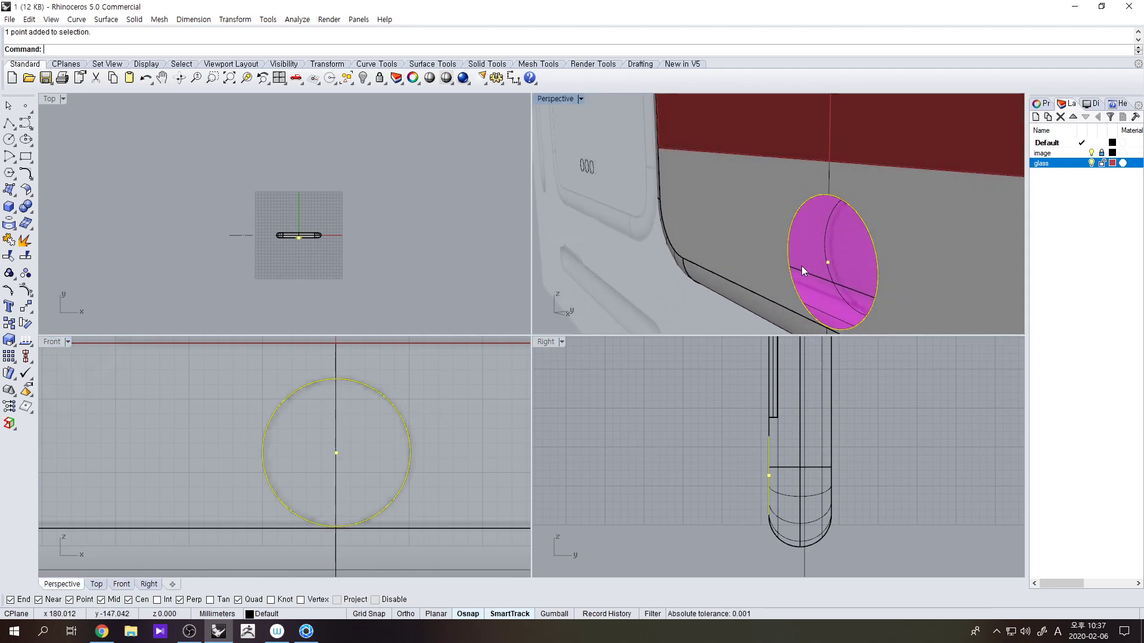
click(364, 80)
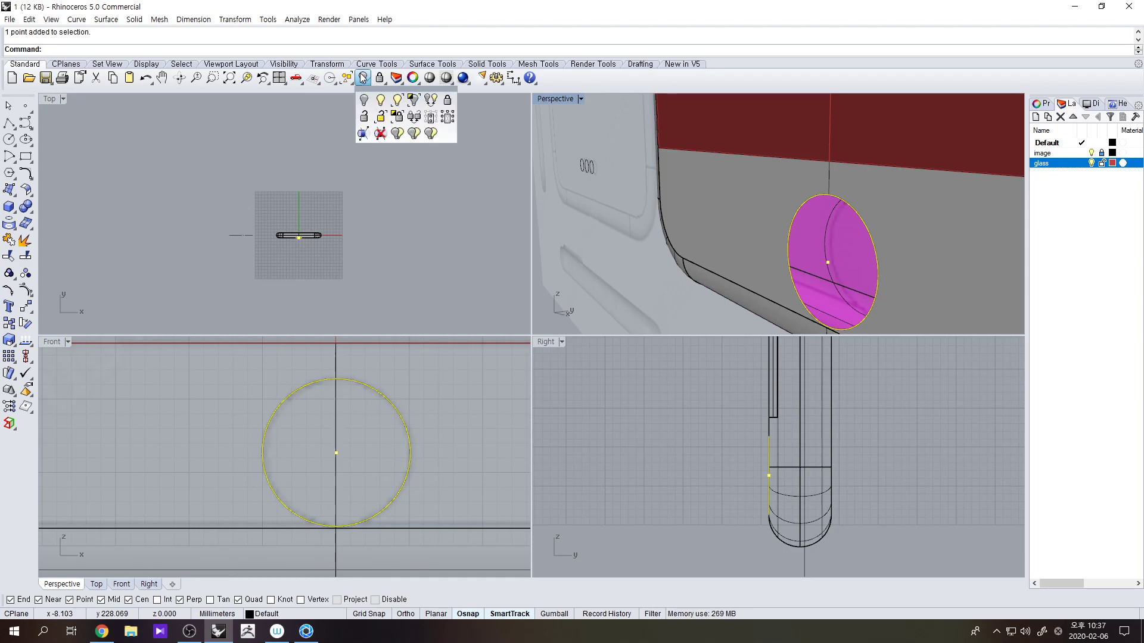
click(413, 101)
mouse_move(952, 248)
right_down()
mouse_move(784, 264)
mouse_move(825, 235)
right_up()
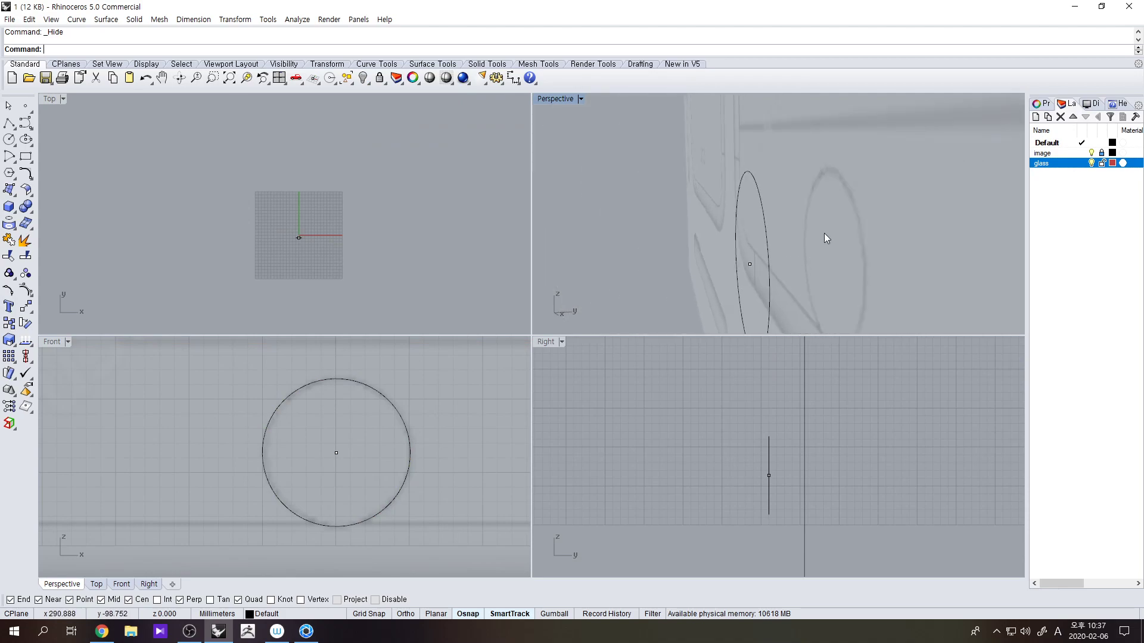
click(1092, 153)
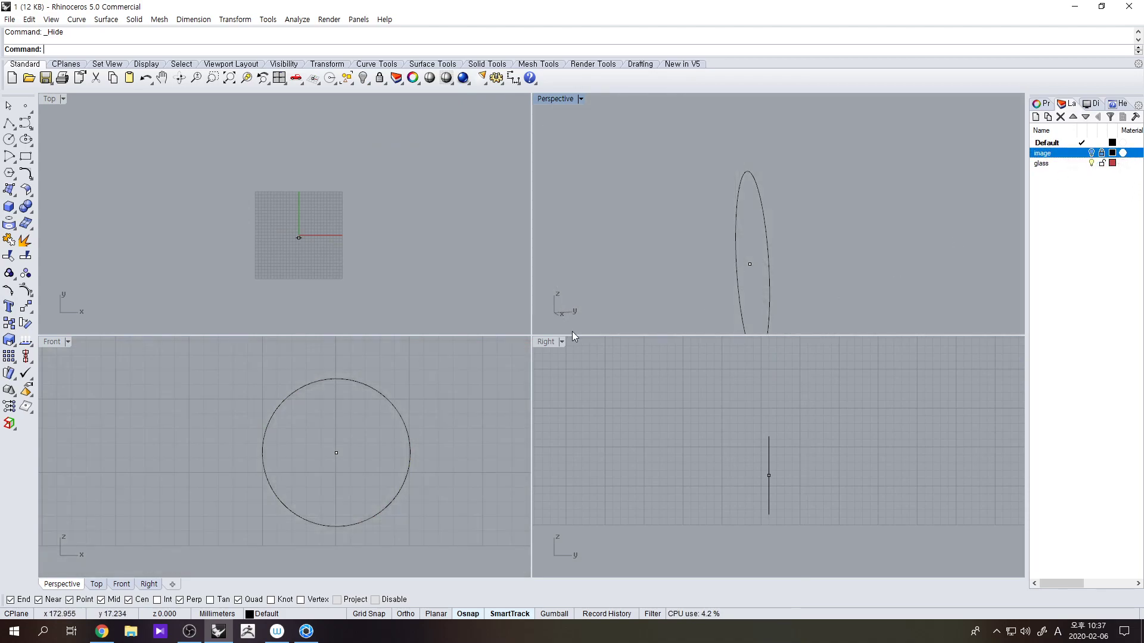
- Move the centre point about 0.85 mm inward from the circle's plane, toward the inside of the phone
drag(709, 463, 852, 521)
text(m)
key(Return)
scroll(779, 495, up, 4)
click(787, 480)
shift+click(796, 481)
scroll(764, 439, up, 3)
- Draw a curved degree-3 control point profile in the Right view from the circle's top to the recessed centre point
click(26, 123)
click(763, 377)
click(777, 392)
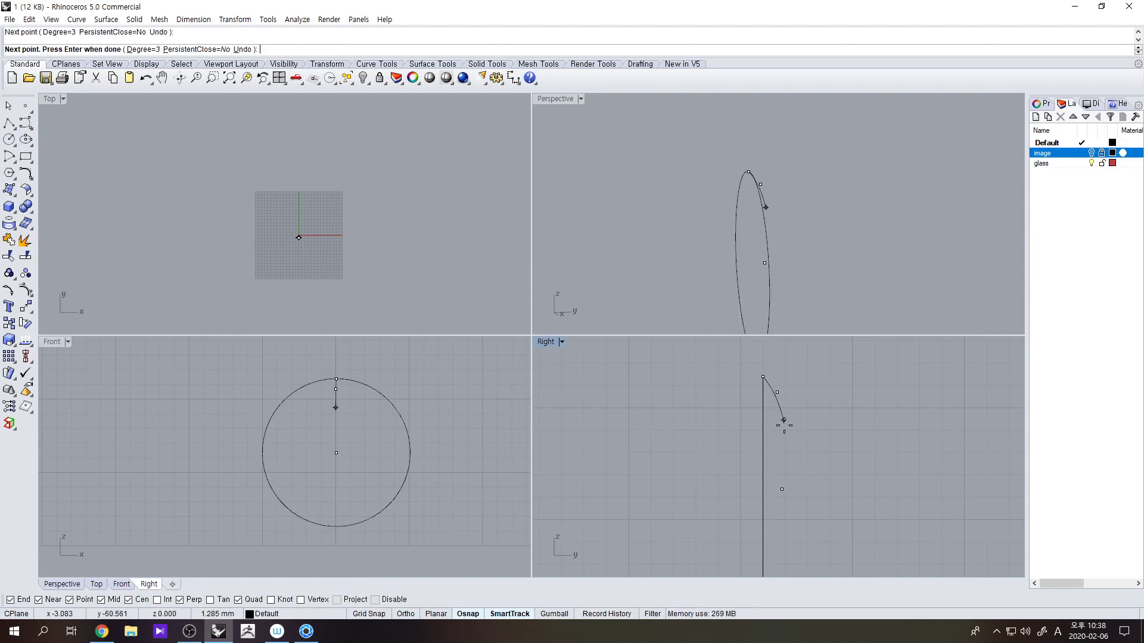
click(782, 464)
click(783, 486)
right_click(788, 439)
scroll(788, 438, up, 2)
right_drag(735, 237, 795, 248)
- Revolve the profile curve a full 360° from start angle 0 about an axis through the centre point, perpendicular to the circle
click(779, 420)
right_drag(744, 302, 706, 216)
click(7, 190)
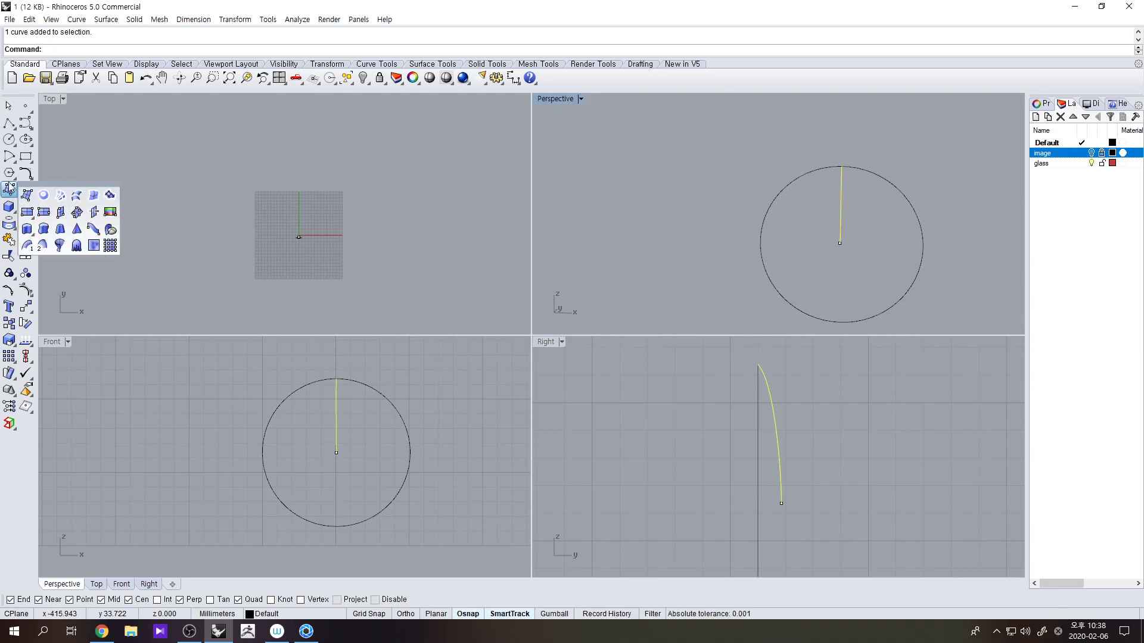
click(93, 181)
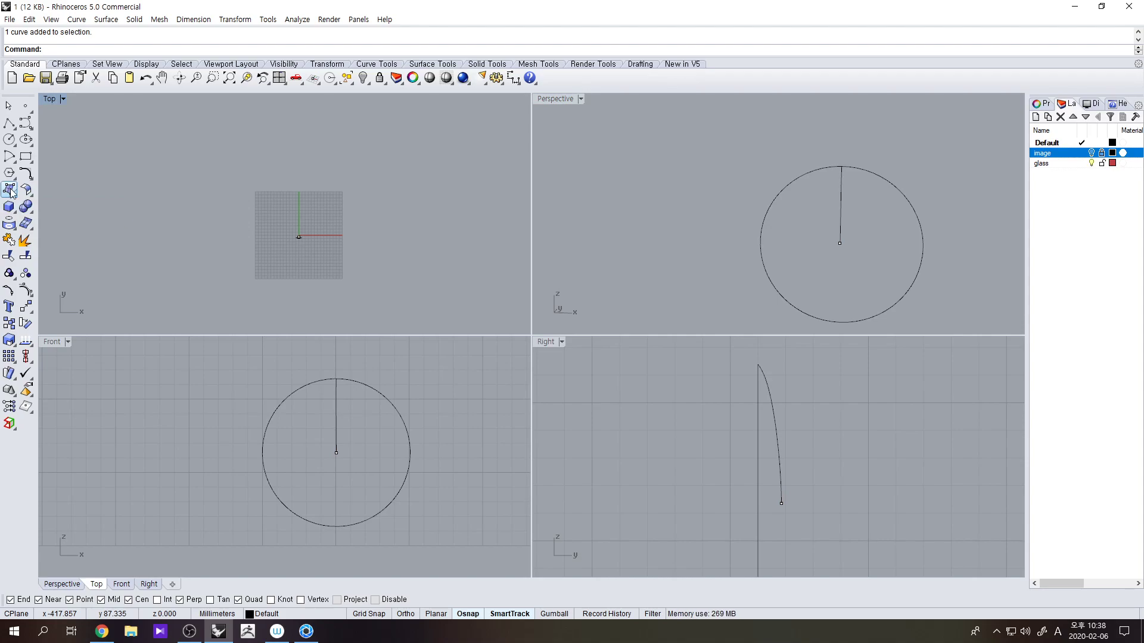
click(10, 192)
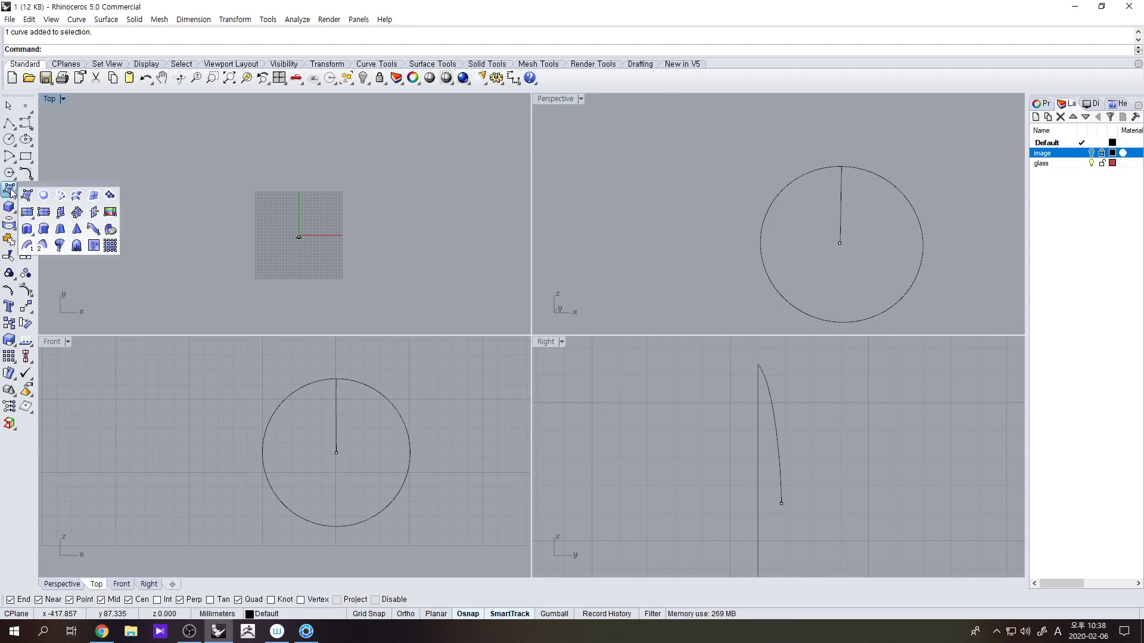
click(65, 246)
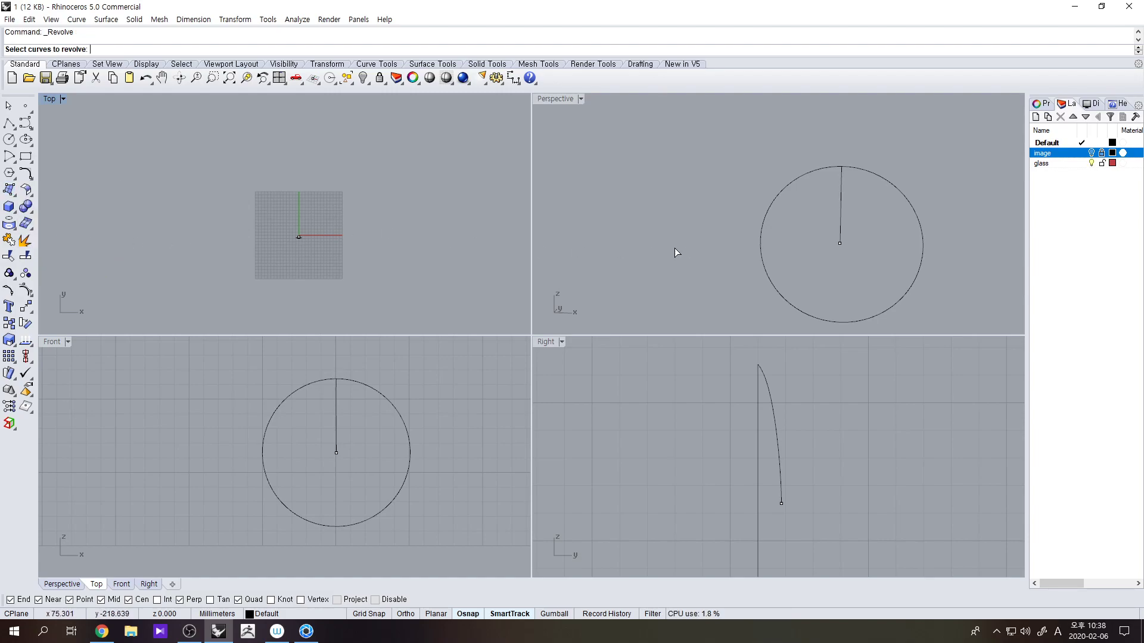
click(840, 223)
key(Return)
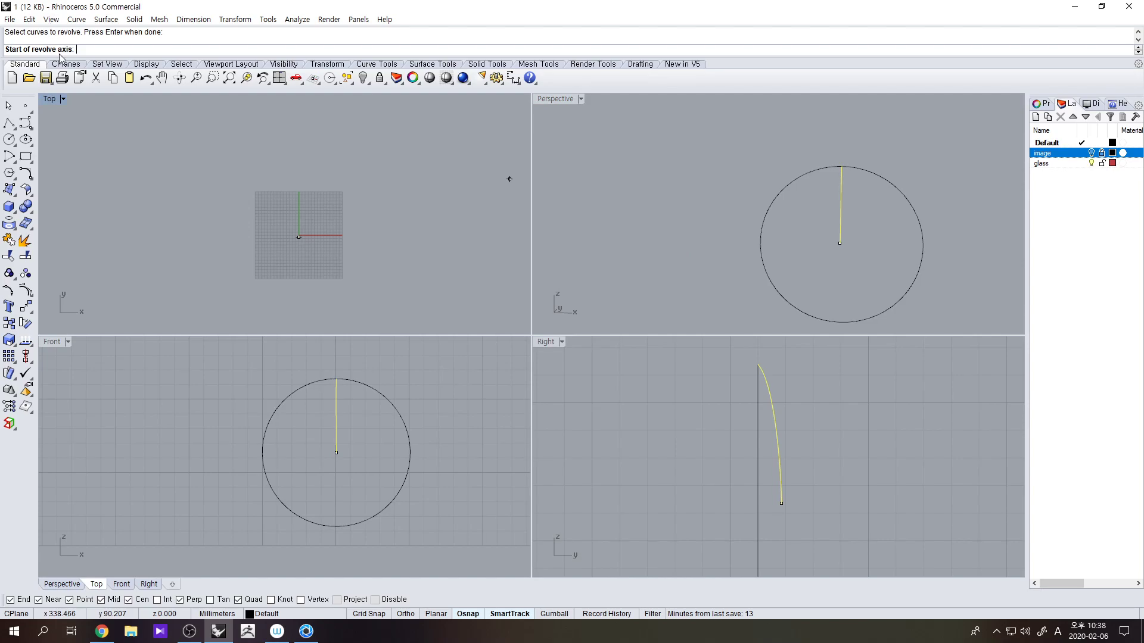
scroll(782, 509, down, 2)
click(783, 503)
scroll(668, 479, down, 2)
key(F8)
click(664, 499)
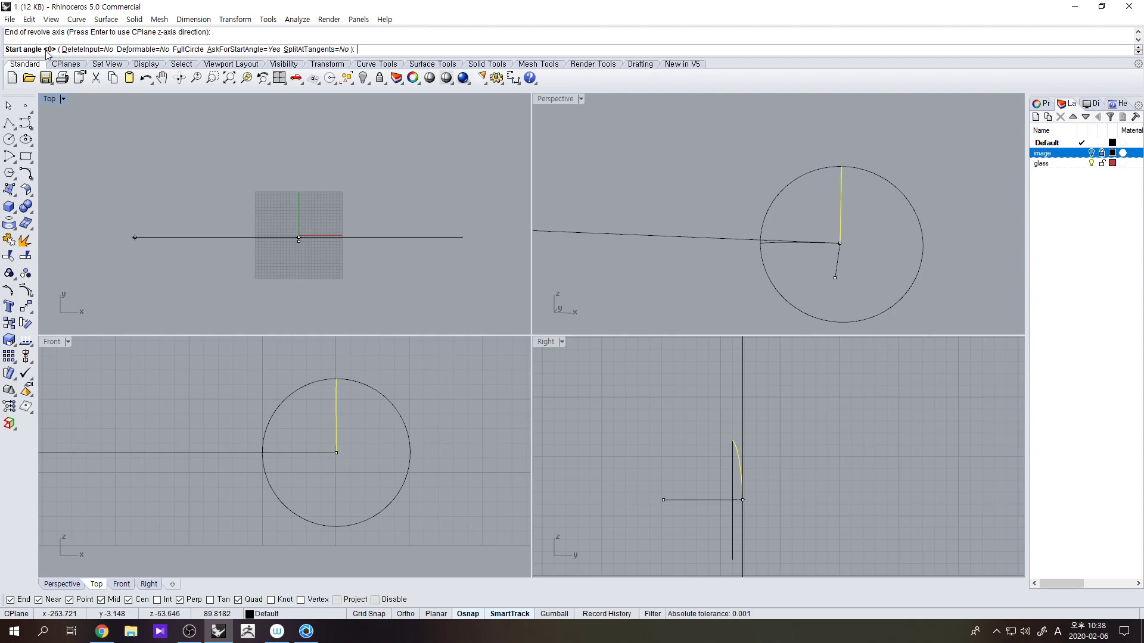
text(0)
key(Return)
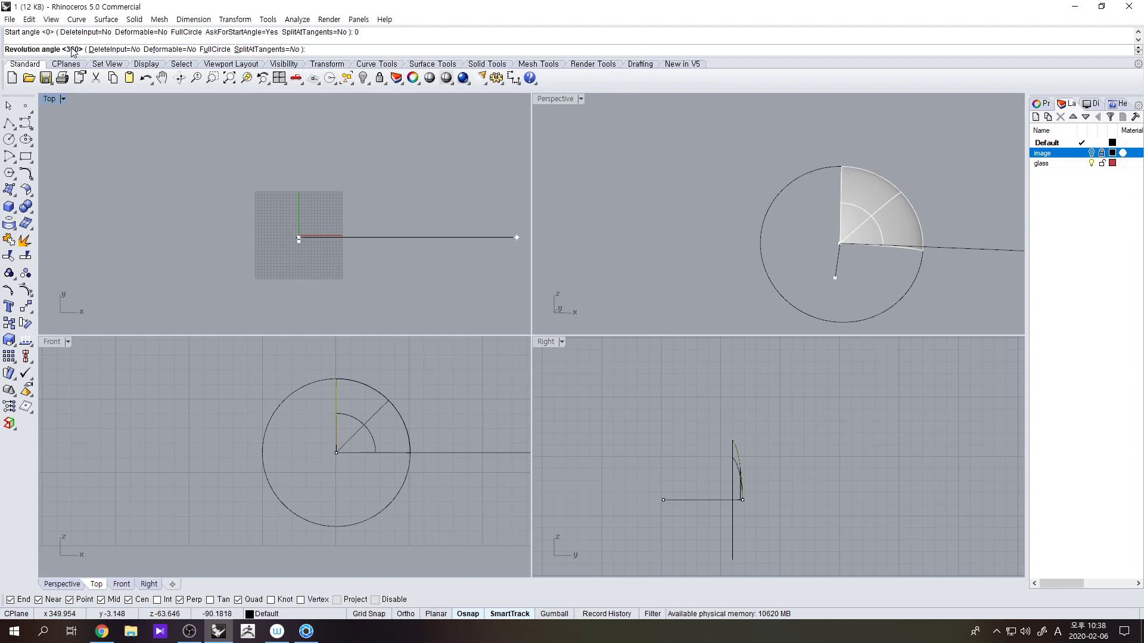
key(Return)
- Show all the hidden phone geometry again and select the revolved home button surface
right_drag(748, 274, 809, 107)
right_click(365, 80)
click(785, 256)
scroll(786, 256, down, 6)
click(848, 316)
scroll(789, 313, up, 6)
right_drag(788, 310, 871, 216)
scroll(871, 215, down, 5)
right_drag(831, 204, 766, 218)
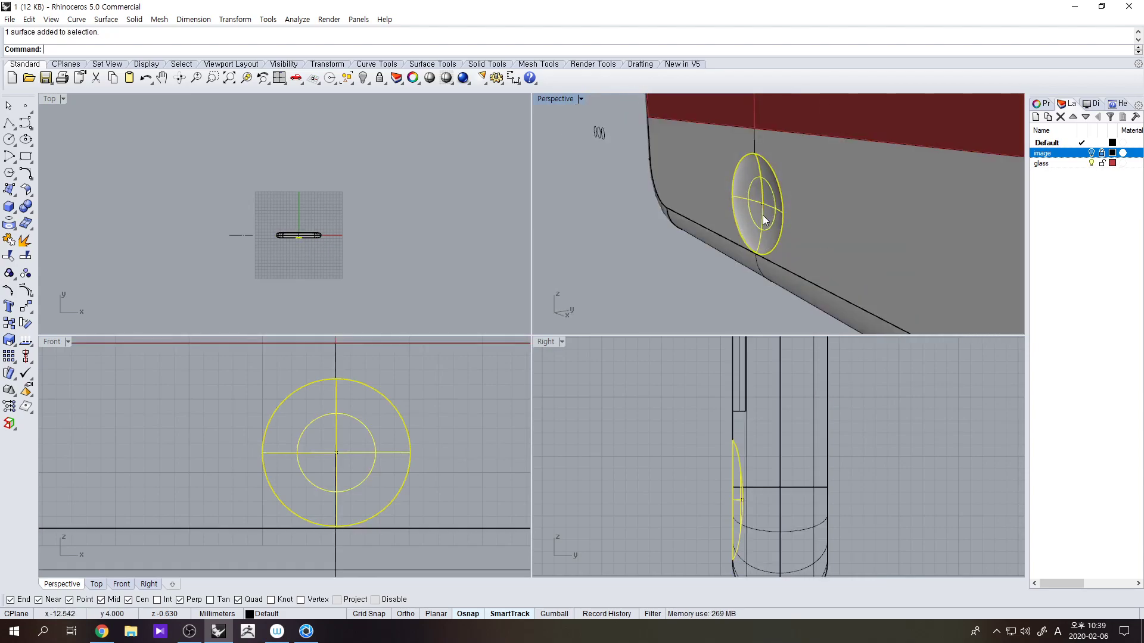
- Examine how the revolved home button surface fits within the round opening in the front face
click(808, 218)
right_click(807, 218)
click(774, 223)
right_click(777, 223)
click(777, 227)
click(808, 233)
click(773, 236)
click(729, 298)
right_drag(728, 300, 790, 292)
scroll(798, 207, up, 3)
click(774, 246)
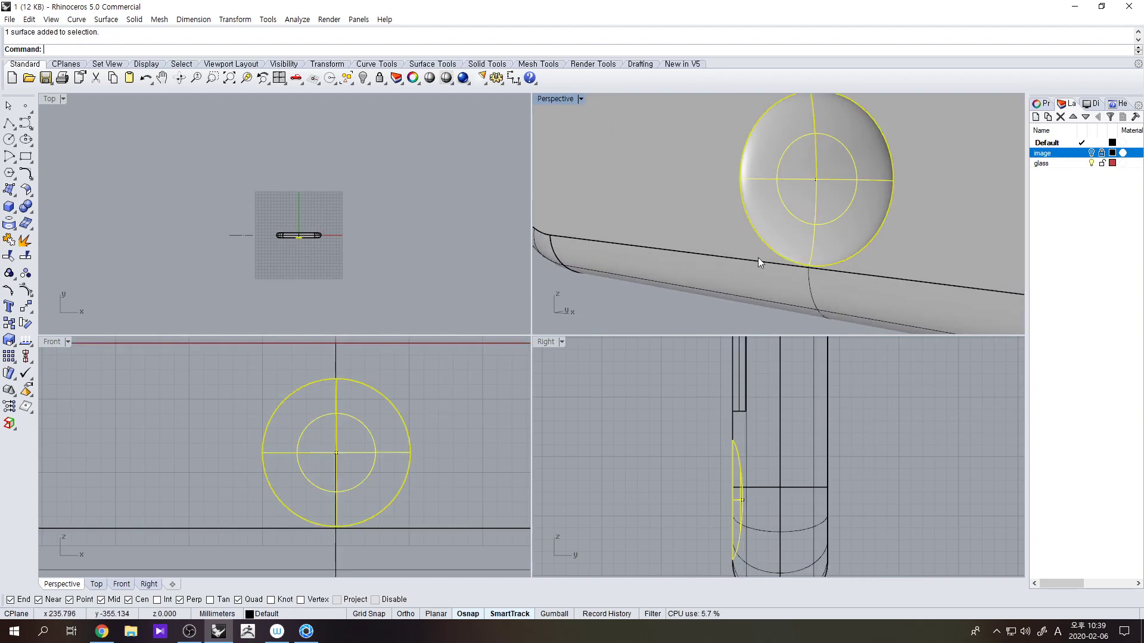
right_drag(603, 327, 745, 189)
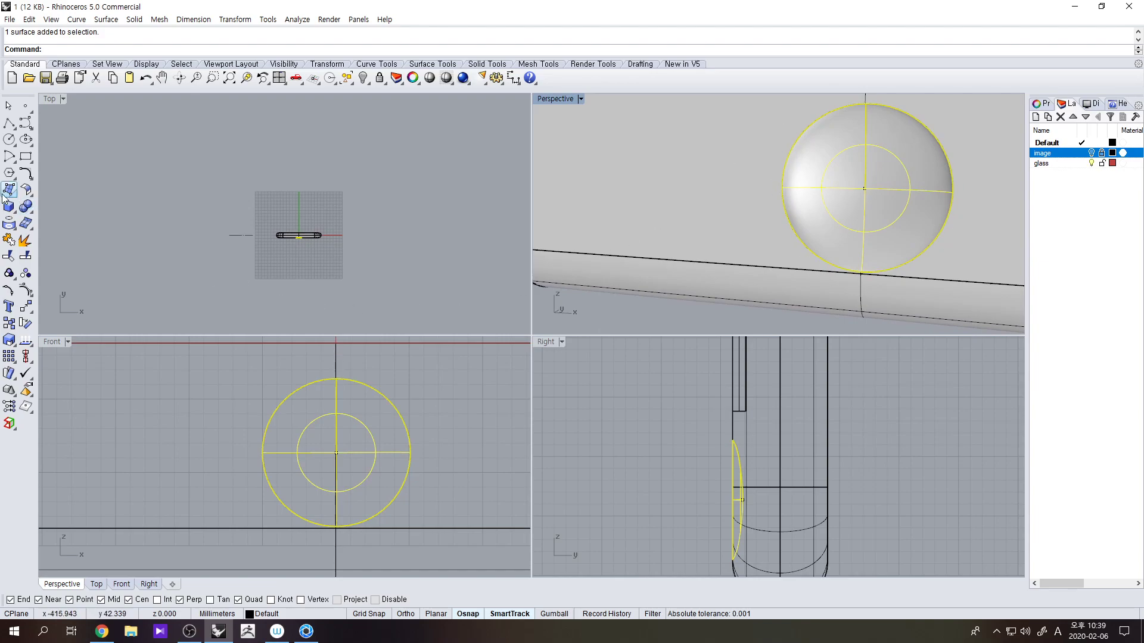
click(8, 339)
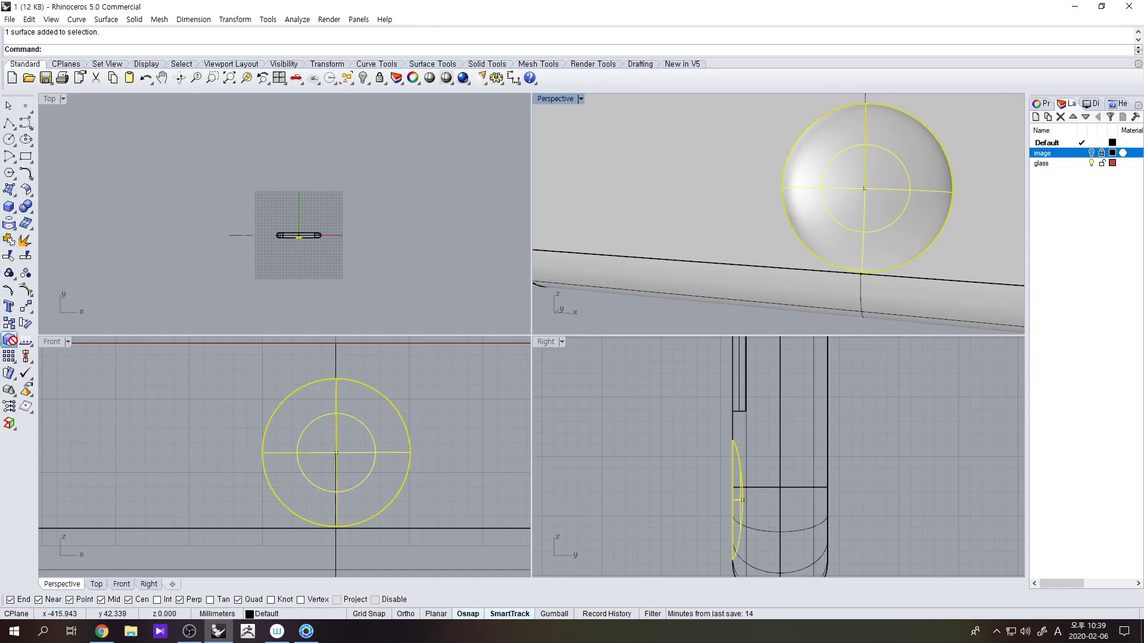
scroll(337, 451, up, 1)
click(339, 448)
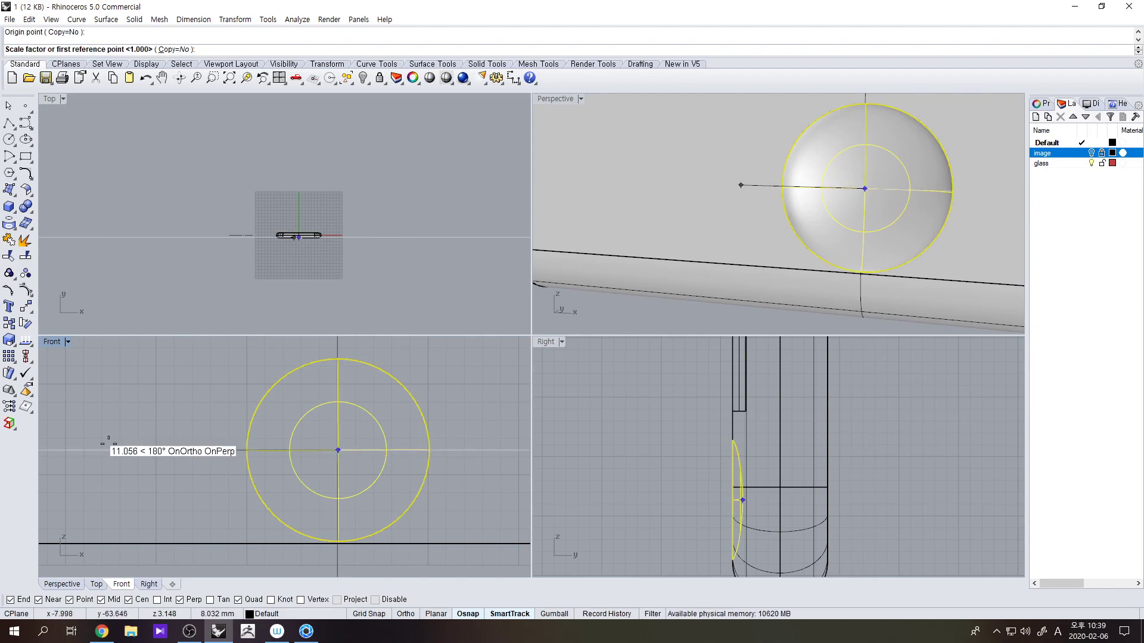
key(Escape)
- Scale the home button surface by a factor of 0.99 about its centre, leaving a thin gap around it
click(10, 340)
click(337, 448)
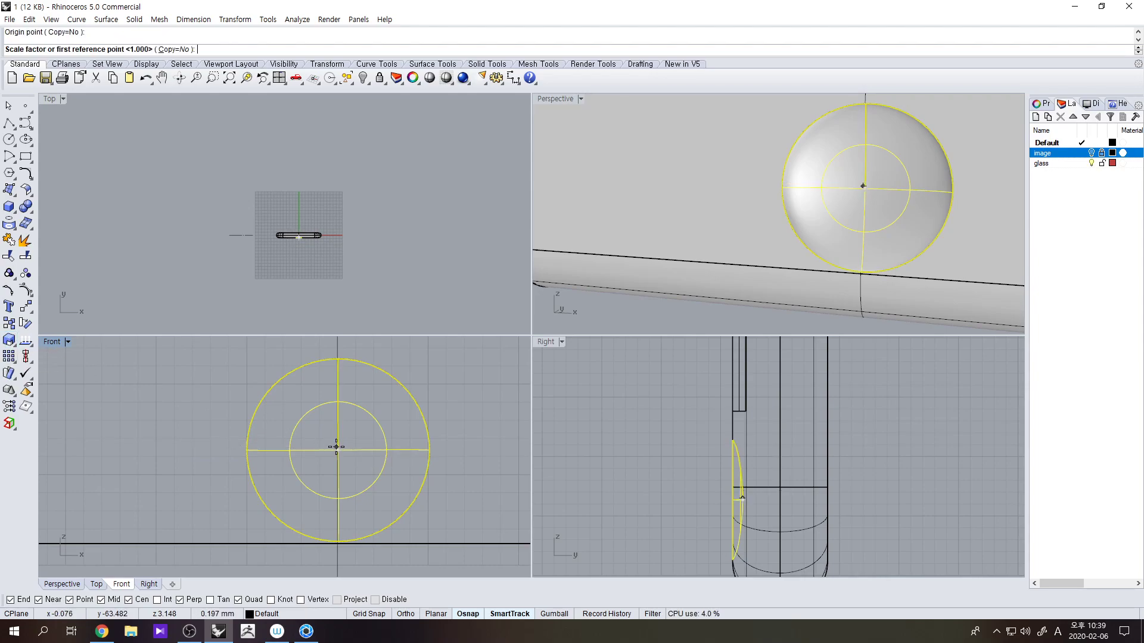
text(.99)
key(Return)
scroll(805, 253, up, 5)
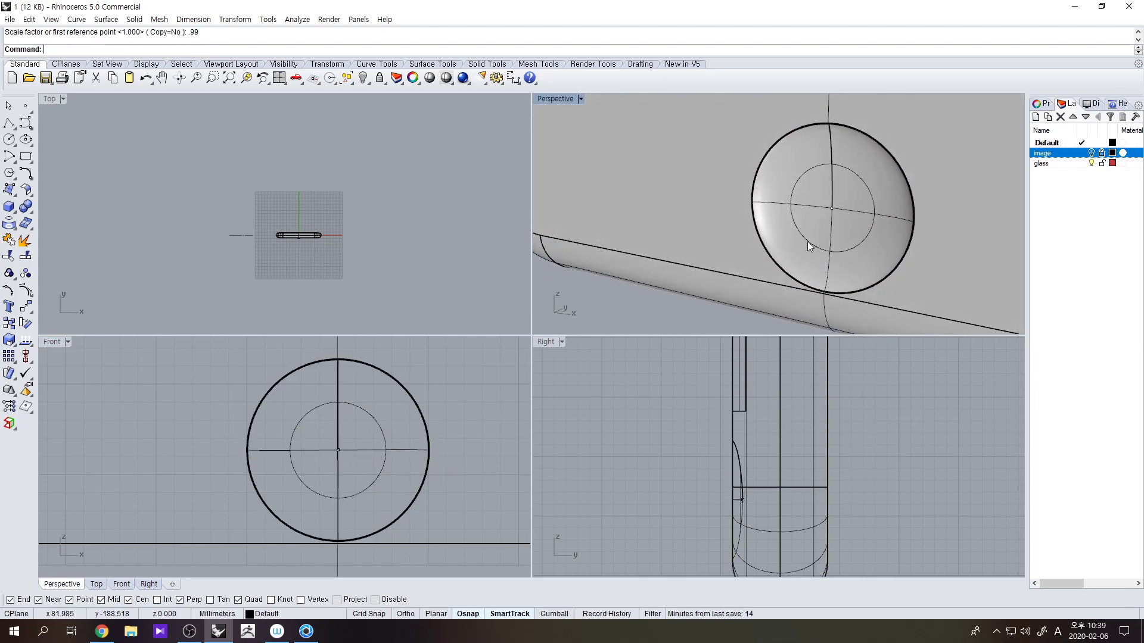
scroll(764, 173, down, 4)
right_drag(763, 173, 740, 186)
- Hide the home button surface and delete the circle curve lying on the edge of the button hole
click(734, 189)
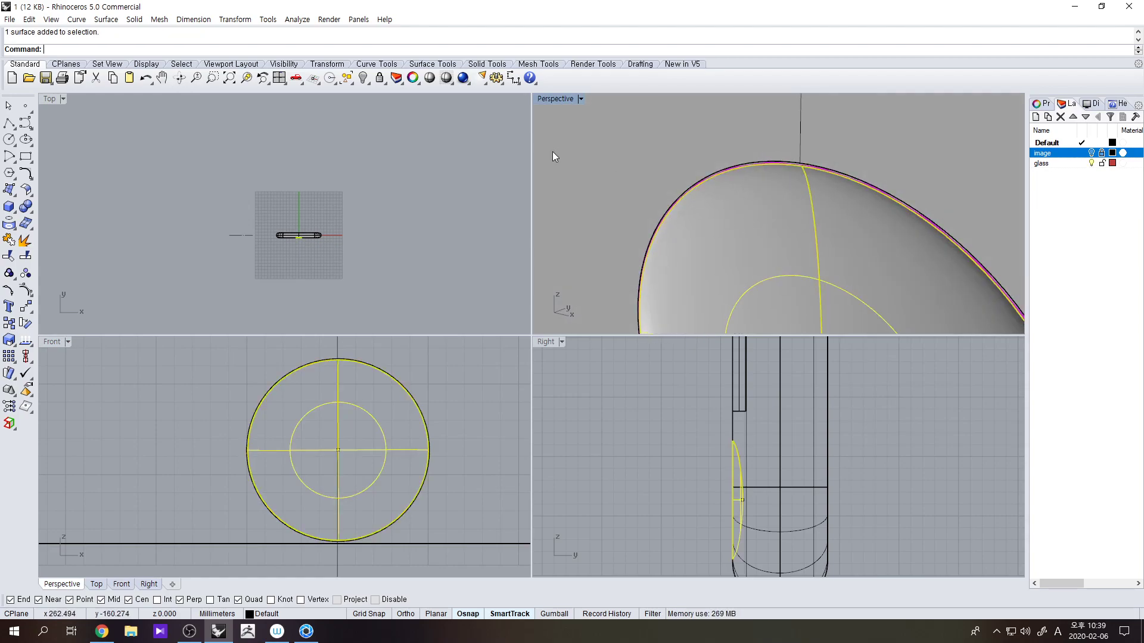
click(363, 78)
right_drag(695, 215, 594, 192)
click(585, 189)
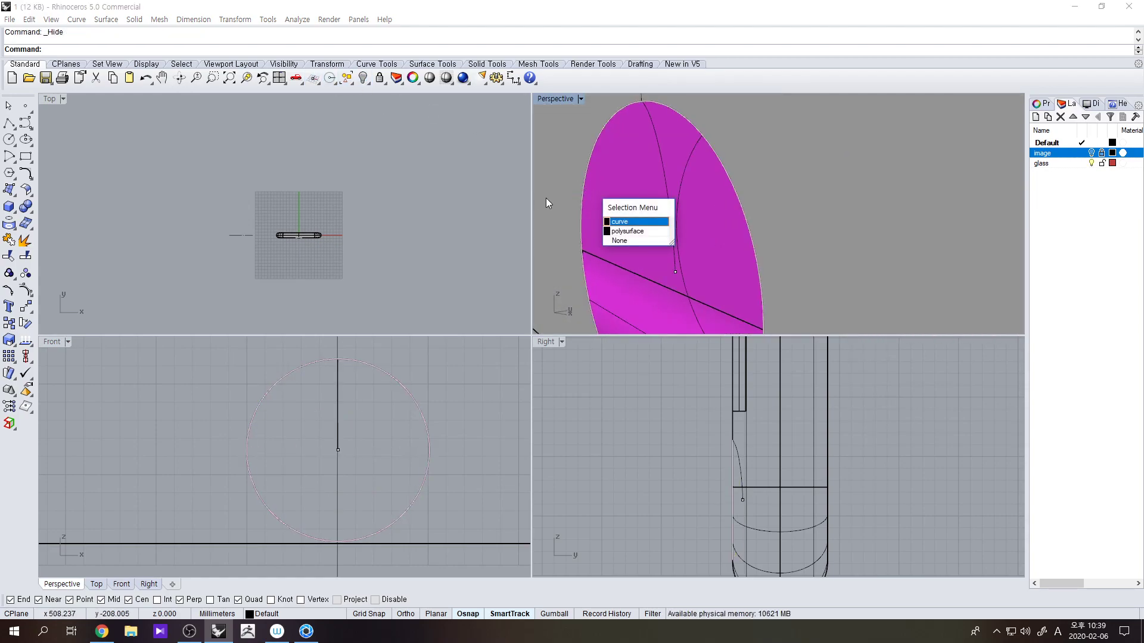
key(Return)
key(Delete)
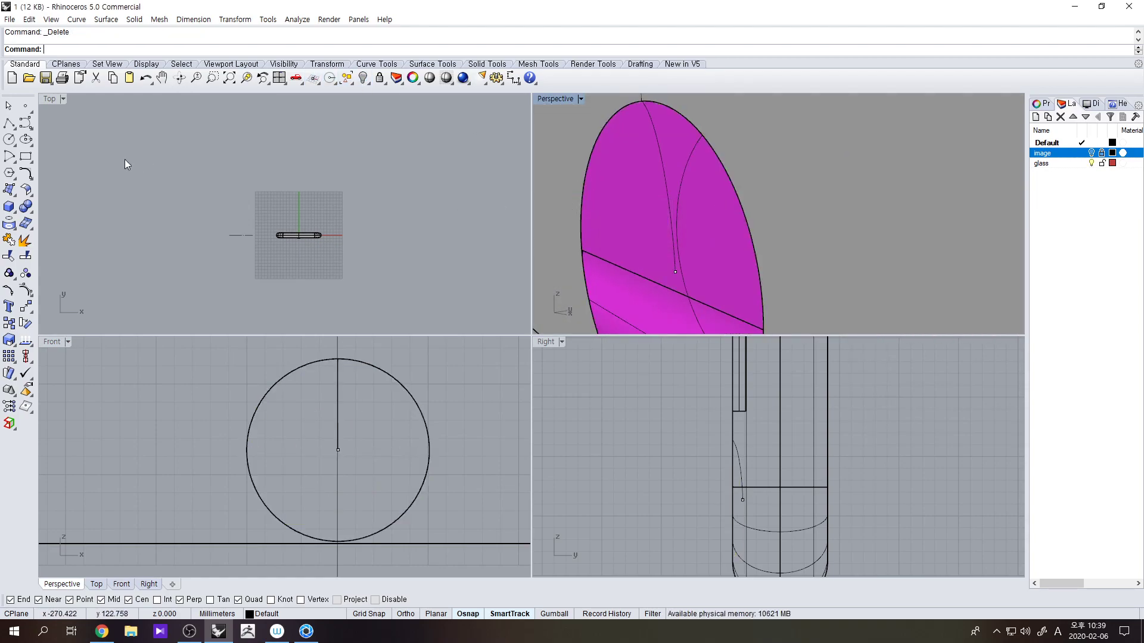
- Extrude the home button hole edge about 1 mm into the phone, with BothSides and Solid set to No
click(12, 209)
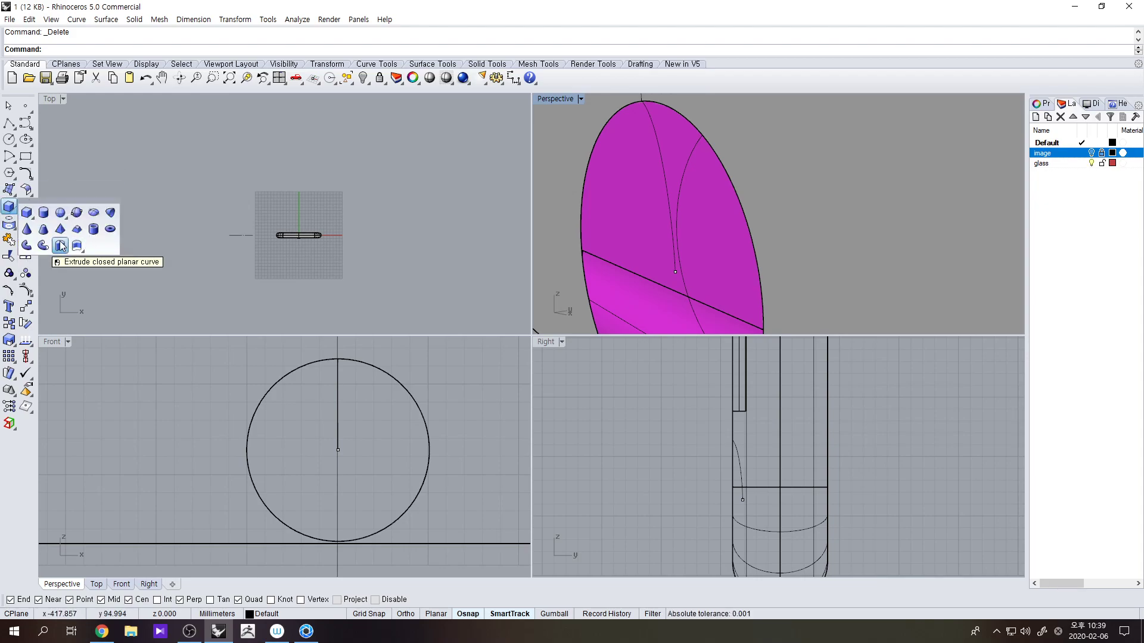
click(60, 245)
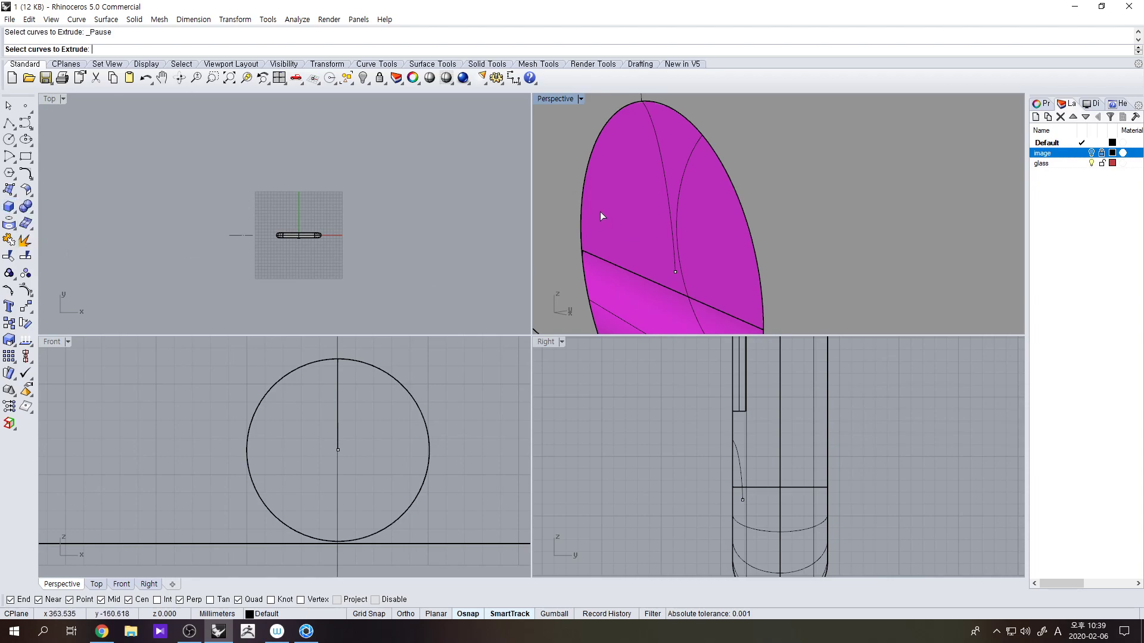
click(583, 206)
key(Return)
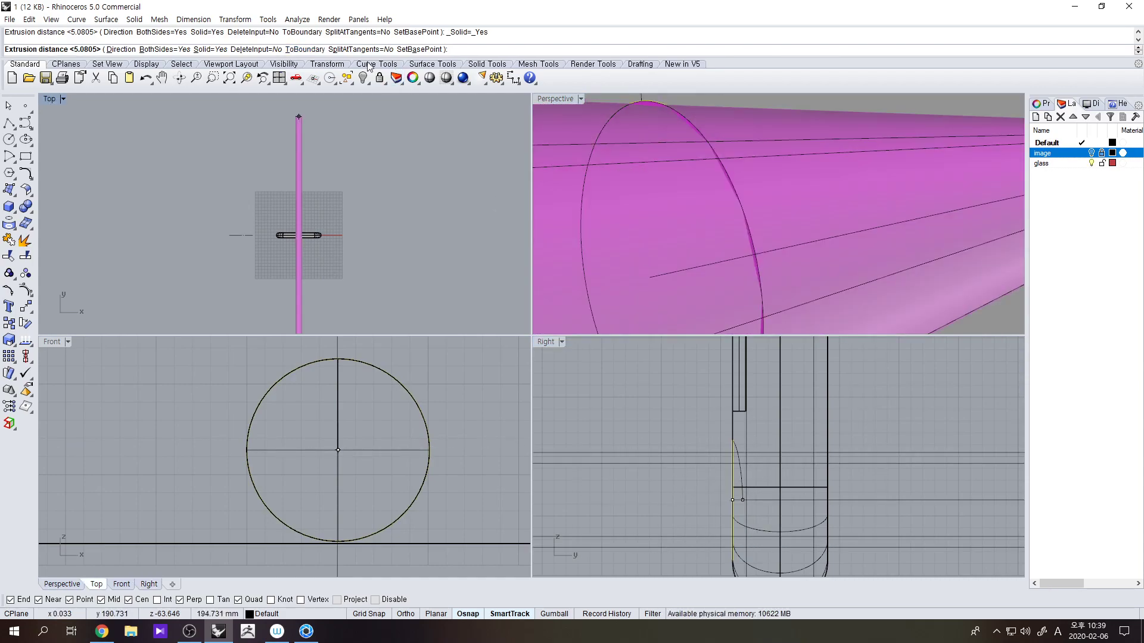
click(154, 49)
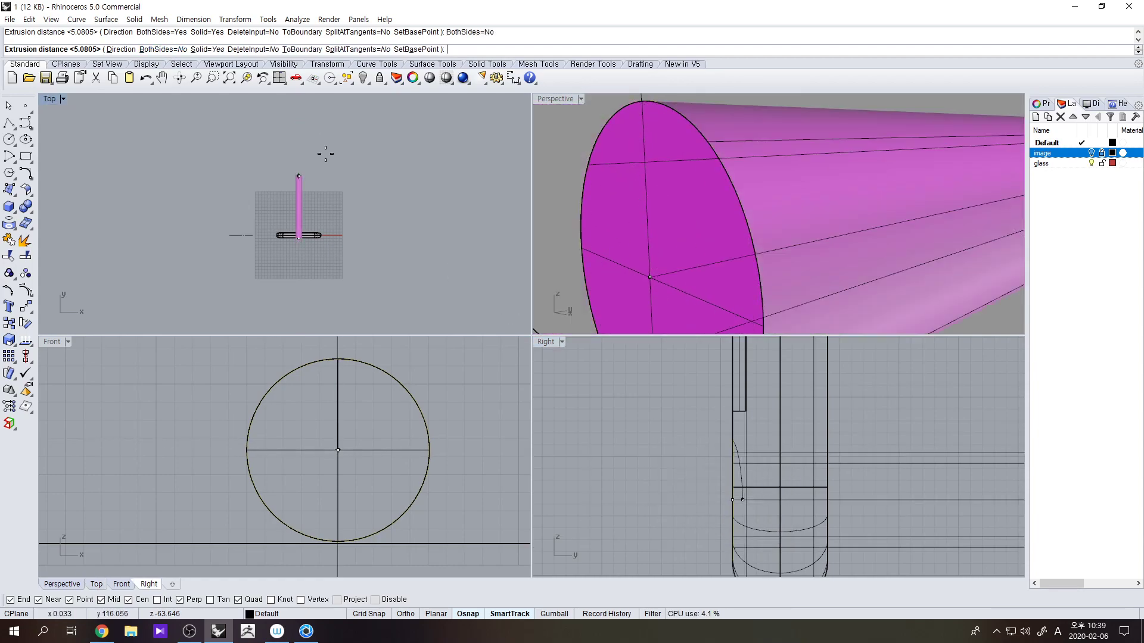
click(209, 51)
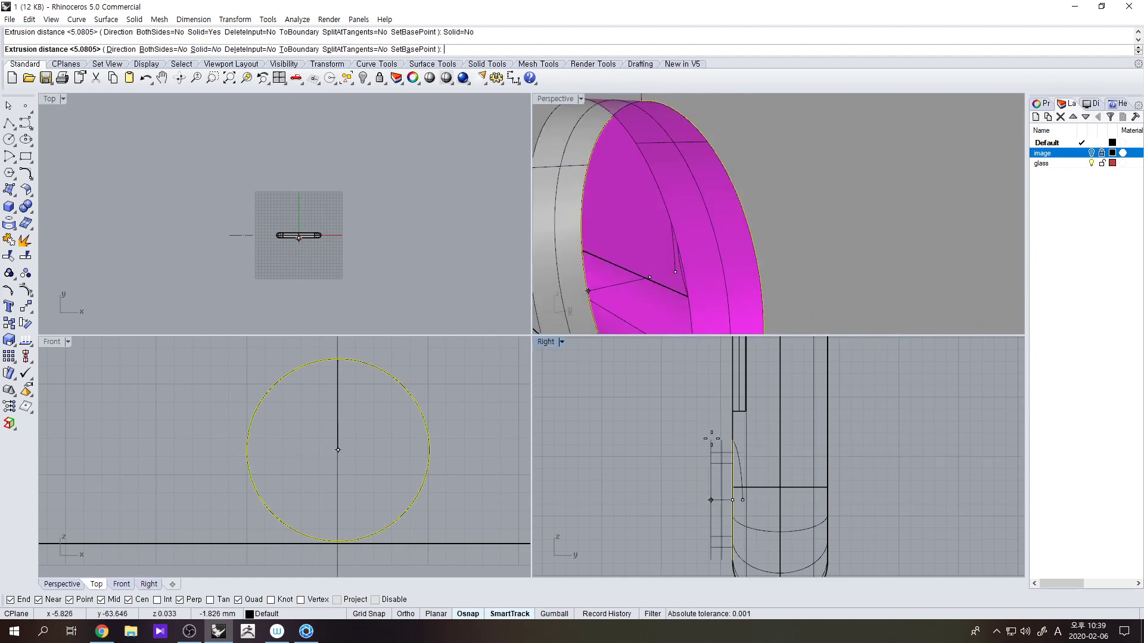
scroll(734, 516, up, 3)
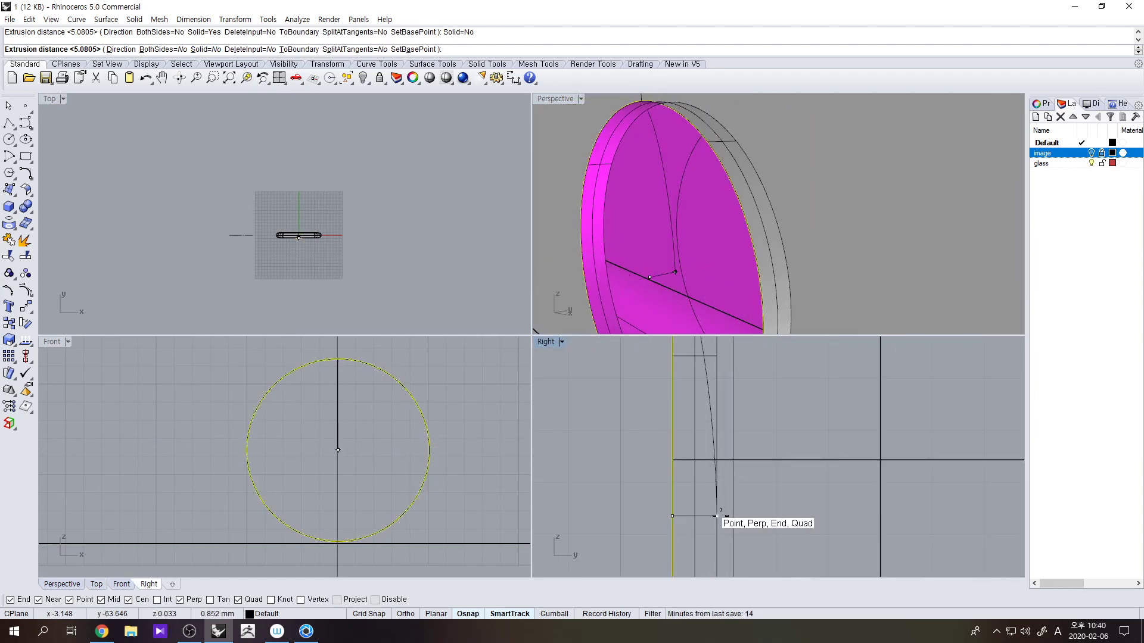
scroll(719, 513, up, 2)
scroll(721, 513, up, 1)
click(726, 517)
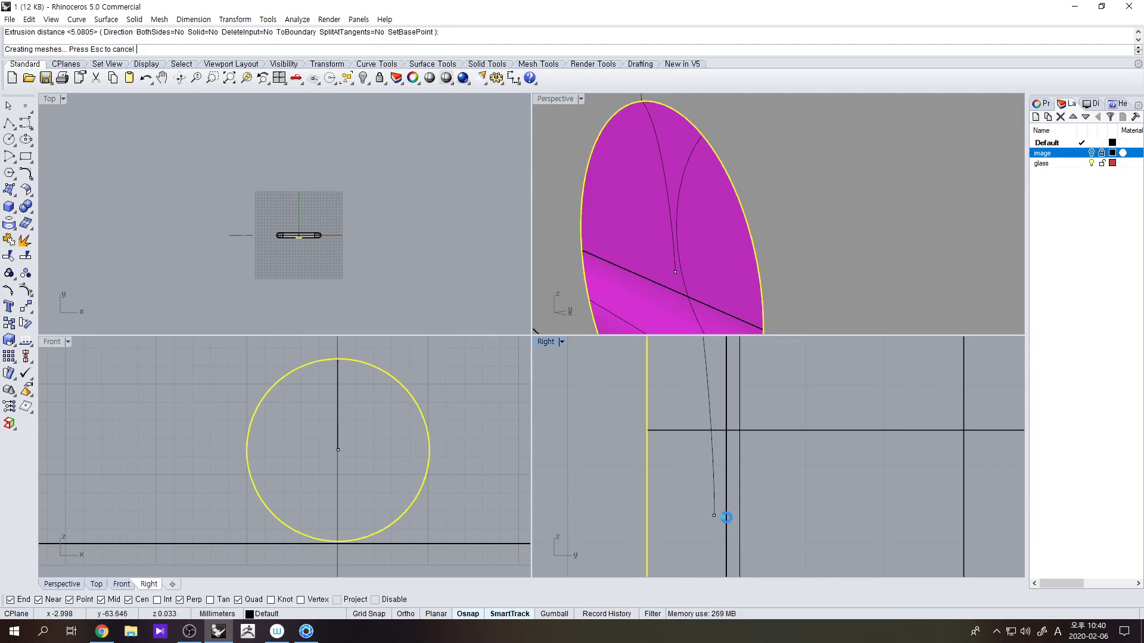
- Close the inner end of the home button hole wall with a planar surface and join it to the phone body
click(604, 249)
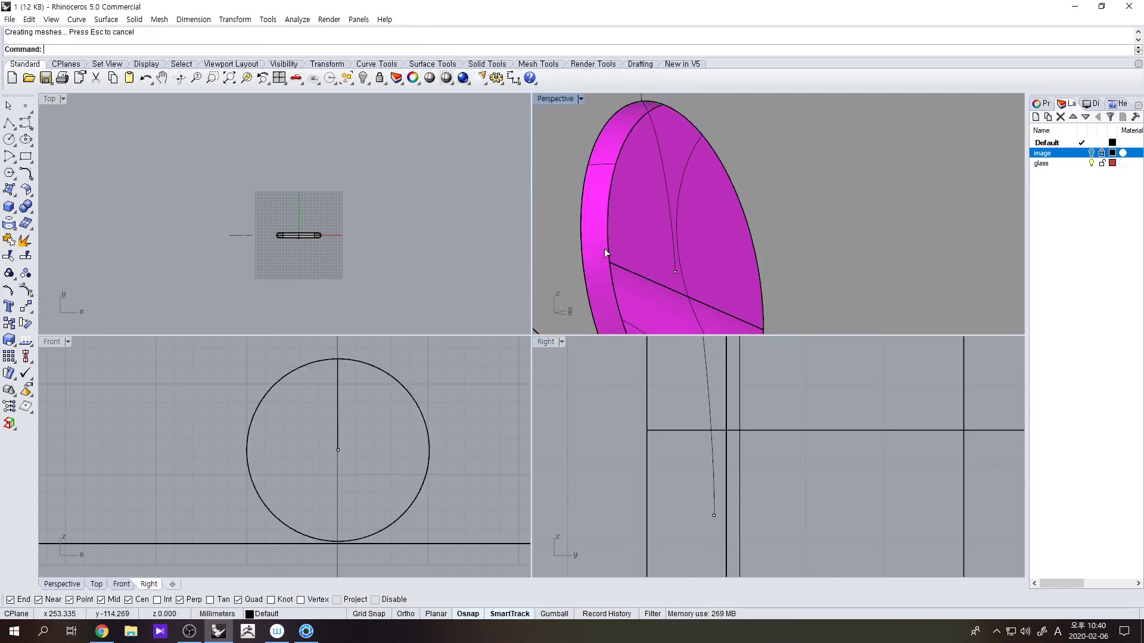
click(11, 190)
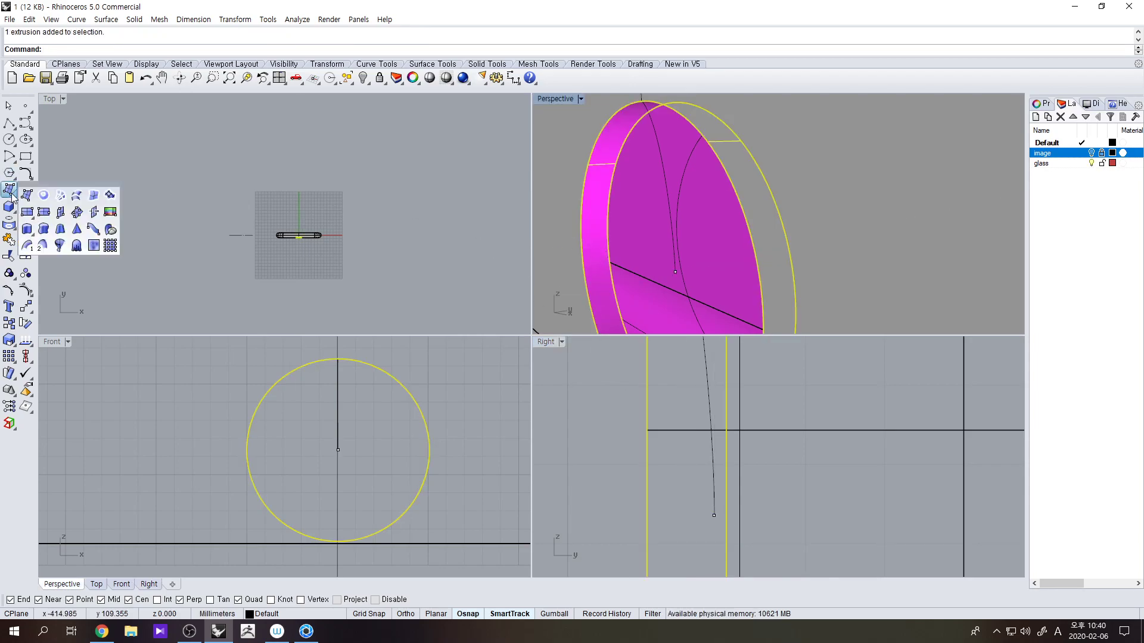
click(45, 196)
click(605, 226)
key(Return)
click(598, 217)
click(598, 218)
scroll(571, 202, down, 6)
scroll(613, 248, down, 8)
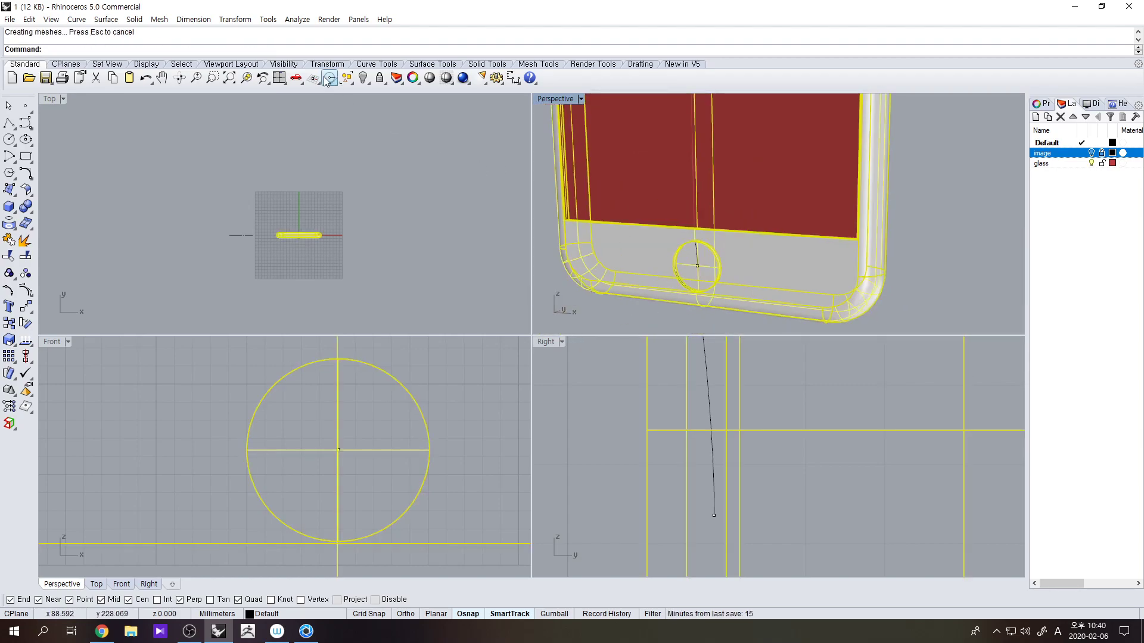
- Show the hidden home button surface in its hole again
click(330, 78)
scroll(688, 313, up, 2)
scroll(674, 275, up, 6)
scroll(728, 282, down, 12)
right_drag(837, 285, 819, 280)
shift+right_drag(789, 200, 805, 120)
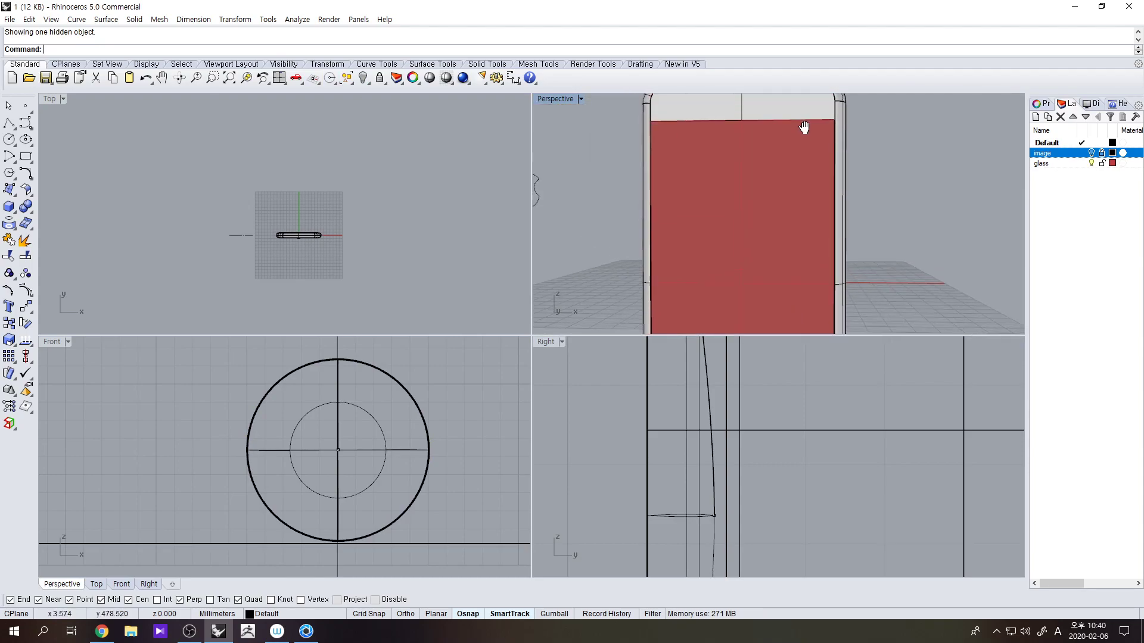
scroll(809, 194, down, 4)
scroll(405, 450, down, 6)
scroll(360, 463, up, 8)
- Hide the red glass screen to examine the recess behind it, and show the glass again
click(356, 447)
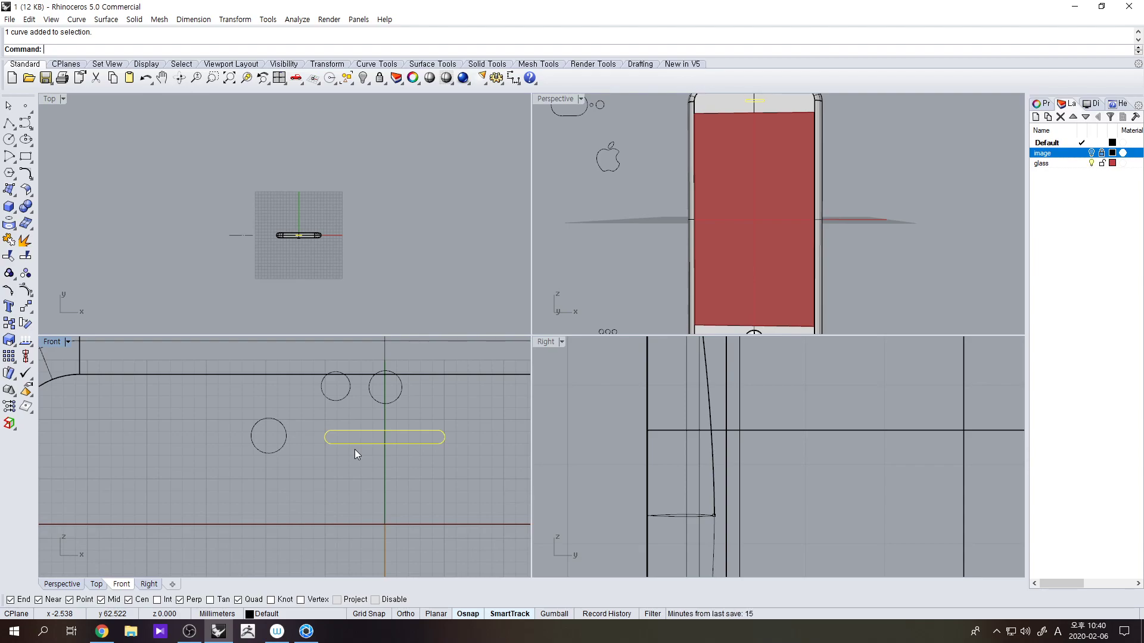
click(714, 192)
click(363, 78)
right_drag(867, 166, 643, 174)
shift+right_drag(643, 174, 677, 289)
scroll(625, 194, up, 6)
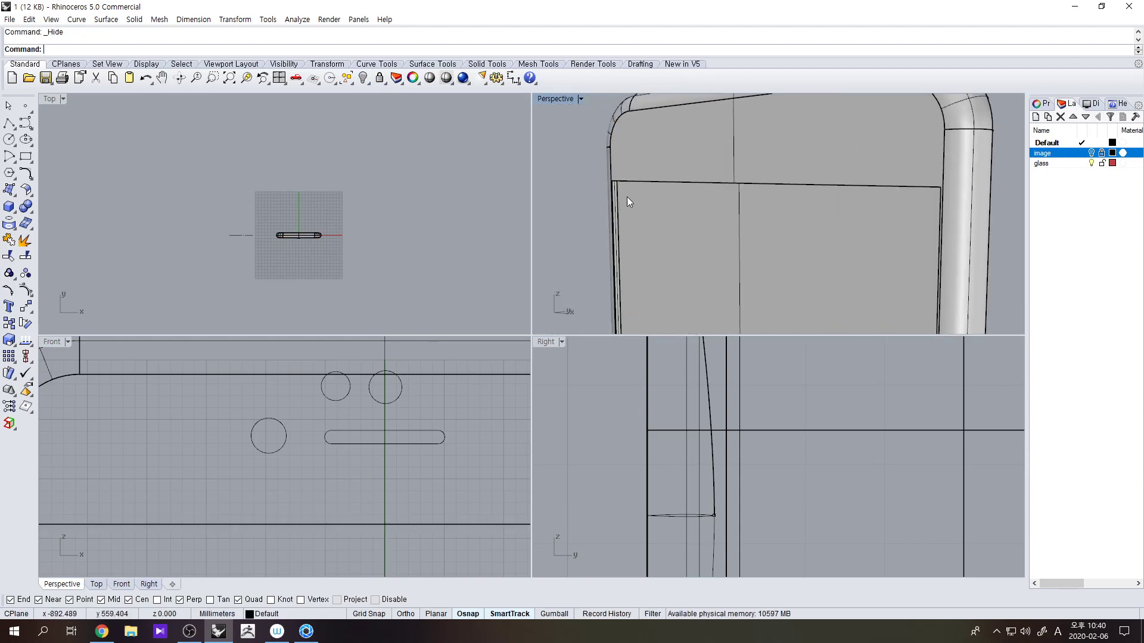
scroll(751, 135, up, 3)
right_drag(401, 408, 395, 447)
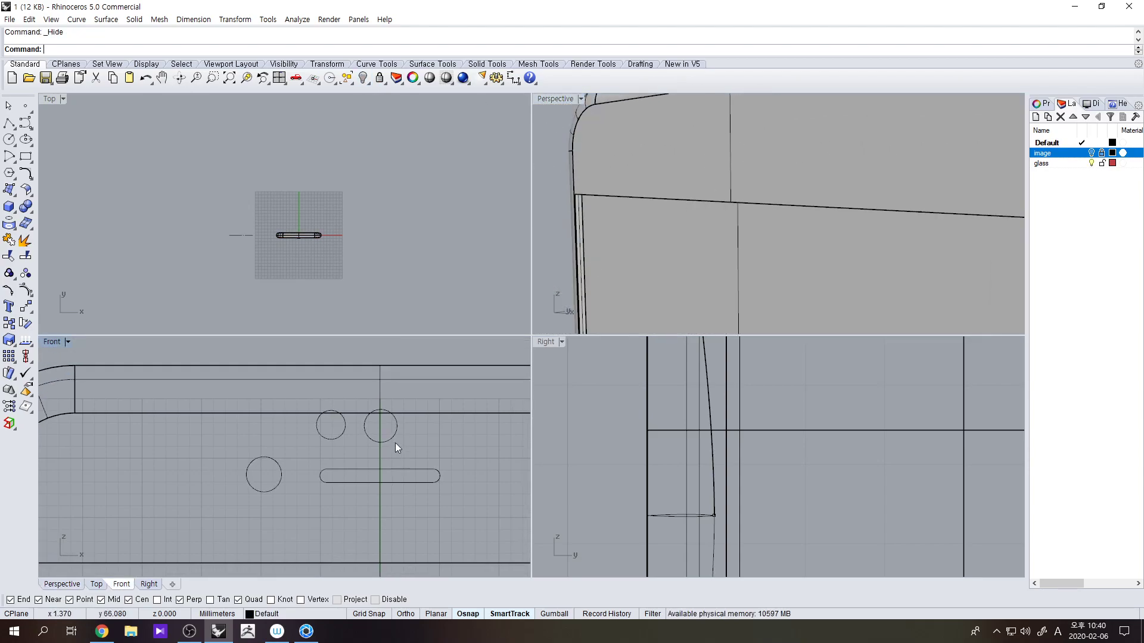
scroll(396, 438, down, 4)
scroll(745, 202, down, 8)
right_drag(756, 228, 753, 218)
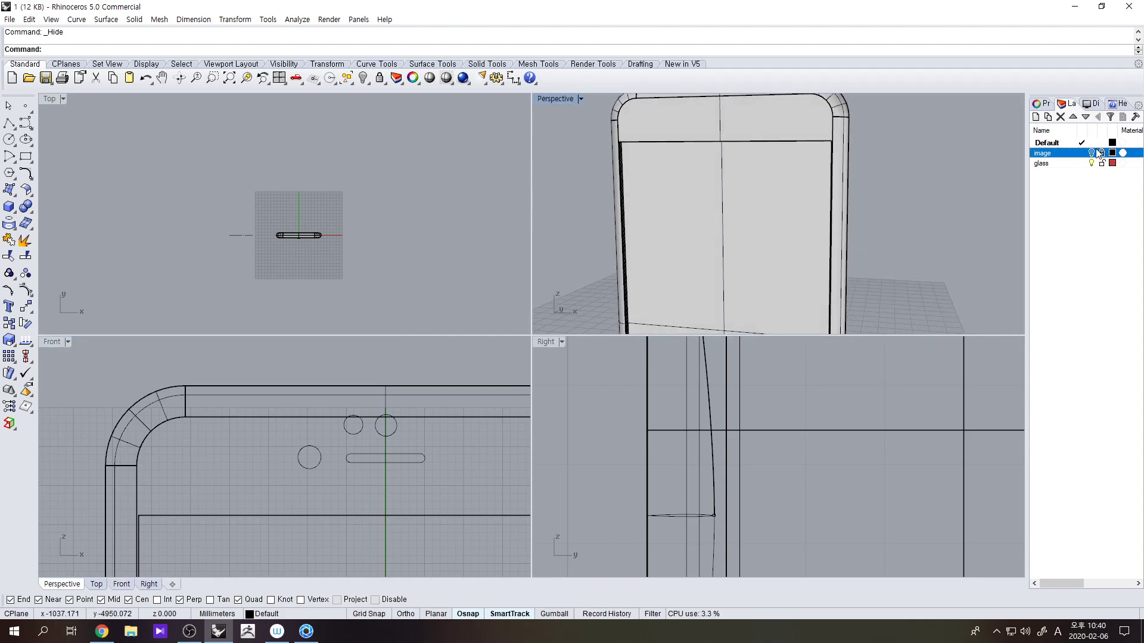
right_click(296, 77)
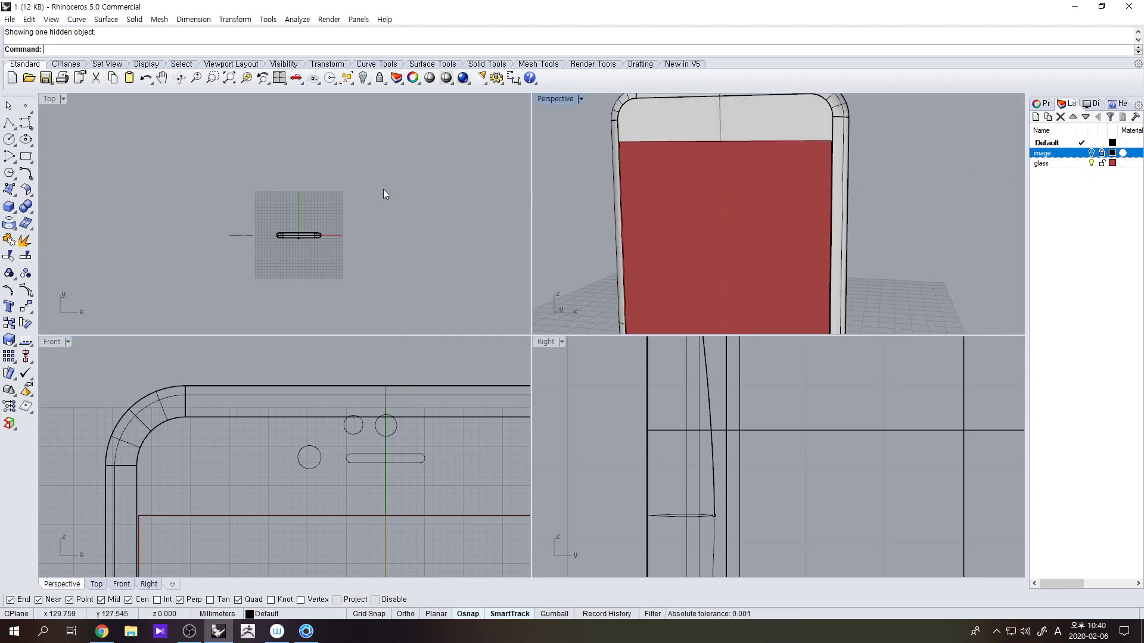
- Extrude the earpiece slot and the three circles around it into solids, with BothSides set to No
click(406, 462)
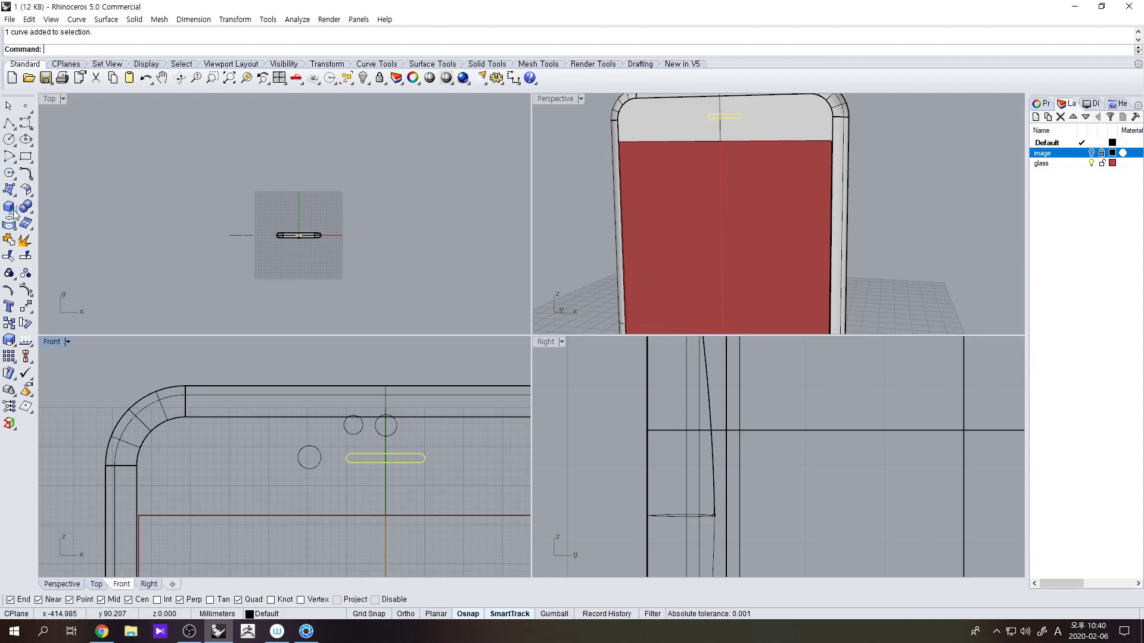
shift+click(315, 447)
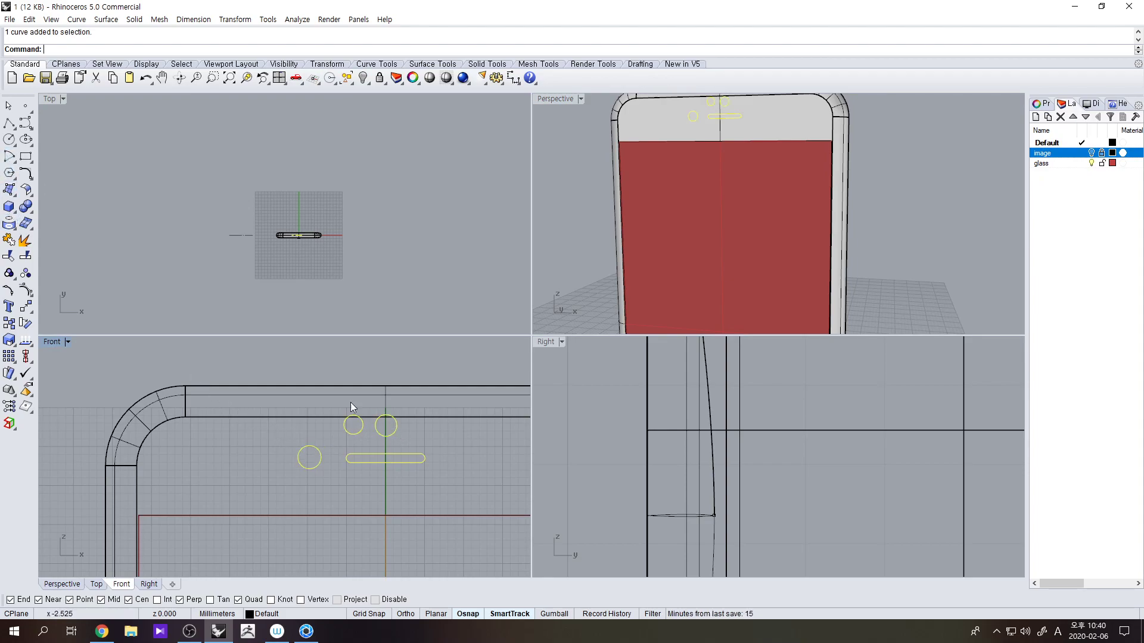
click(7, 206)
click(62, 244)
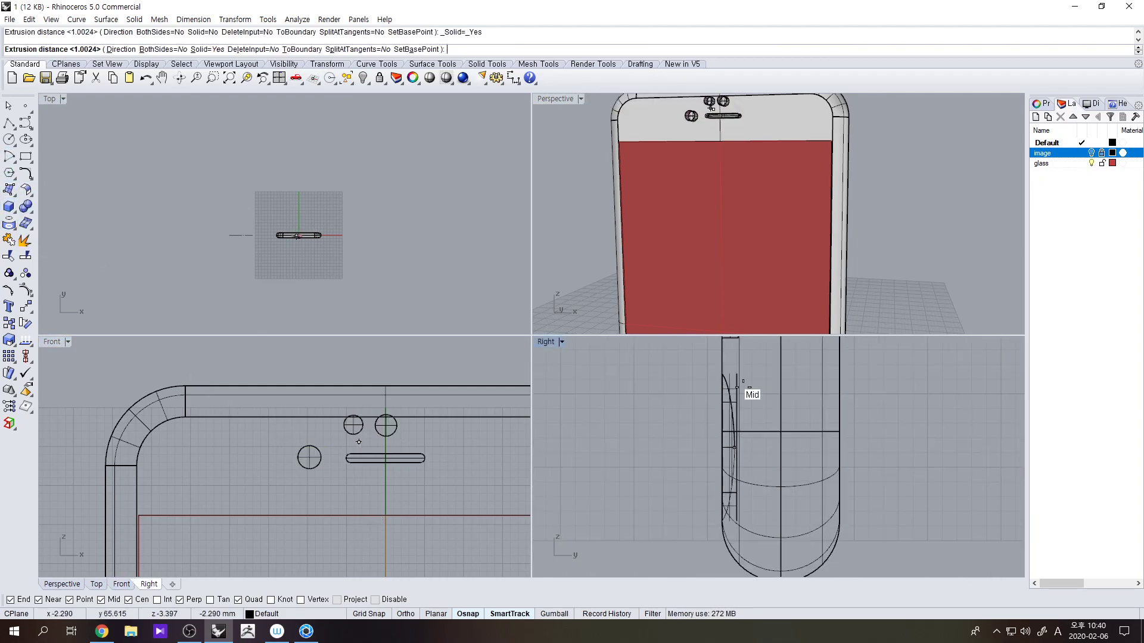
right_drag(759, 354, 701, 542)
scroll(700, 540, up, 3)
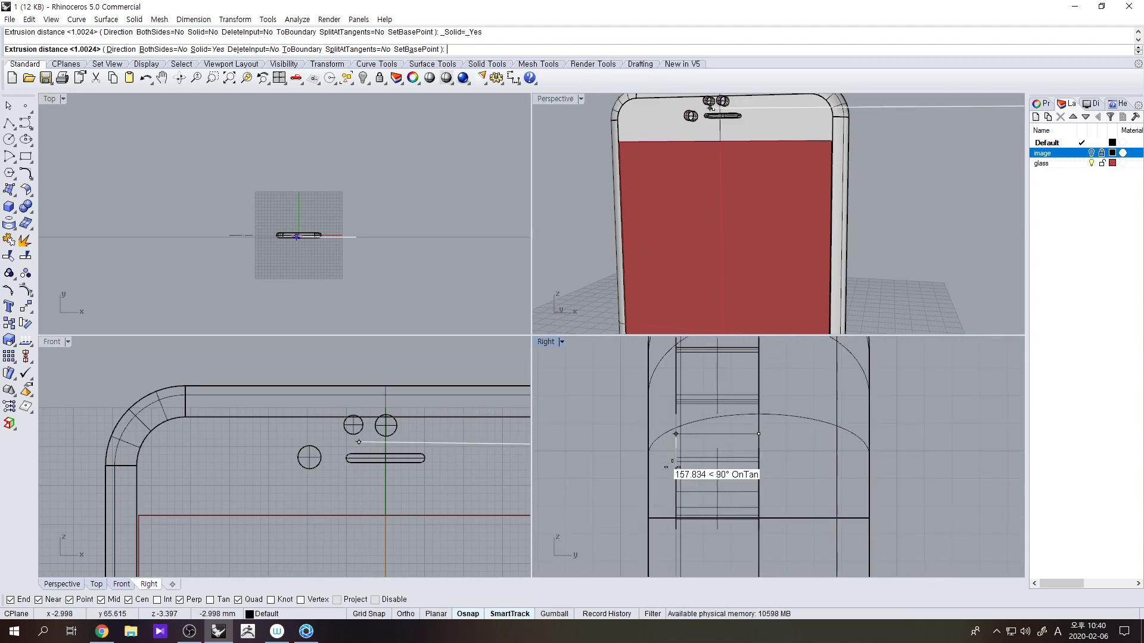
click(676, 465)
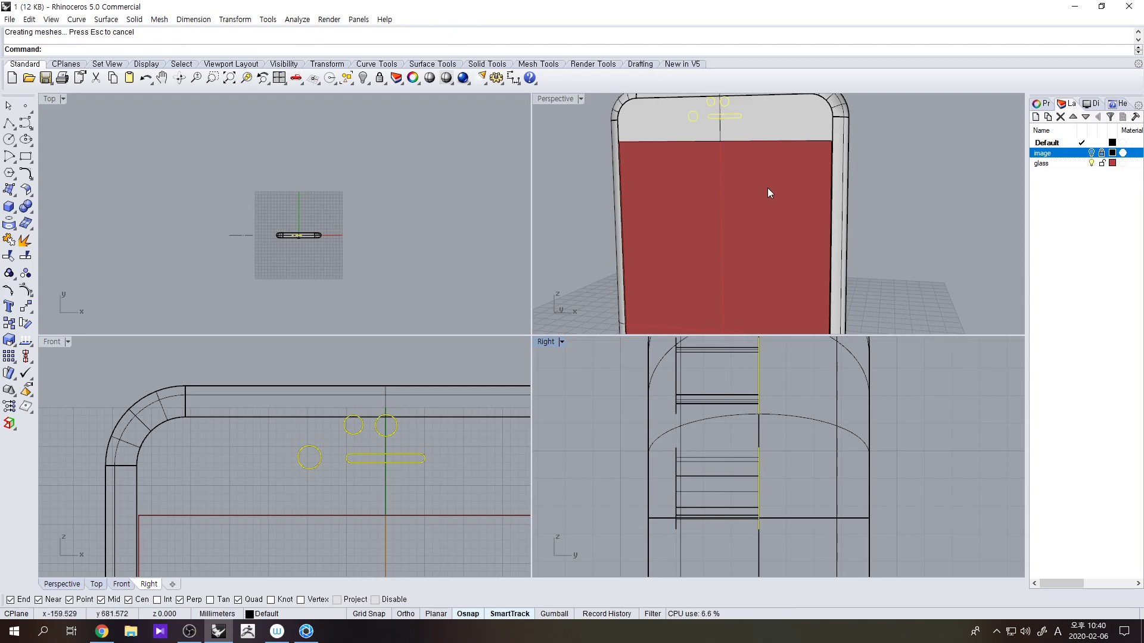
- Move the four extruded solids out through the phone's front face so only their inner ends slightly penetrate the body
click(736, 476)
shift+click(732, 398)
shift+click(732, 398)
right_drag(761, 183, 694, 203)
text(m)
key(Return)
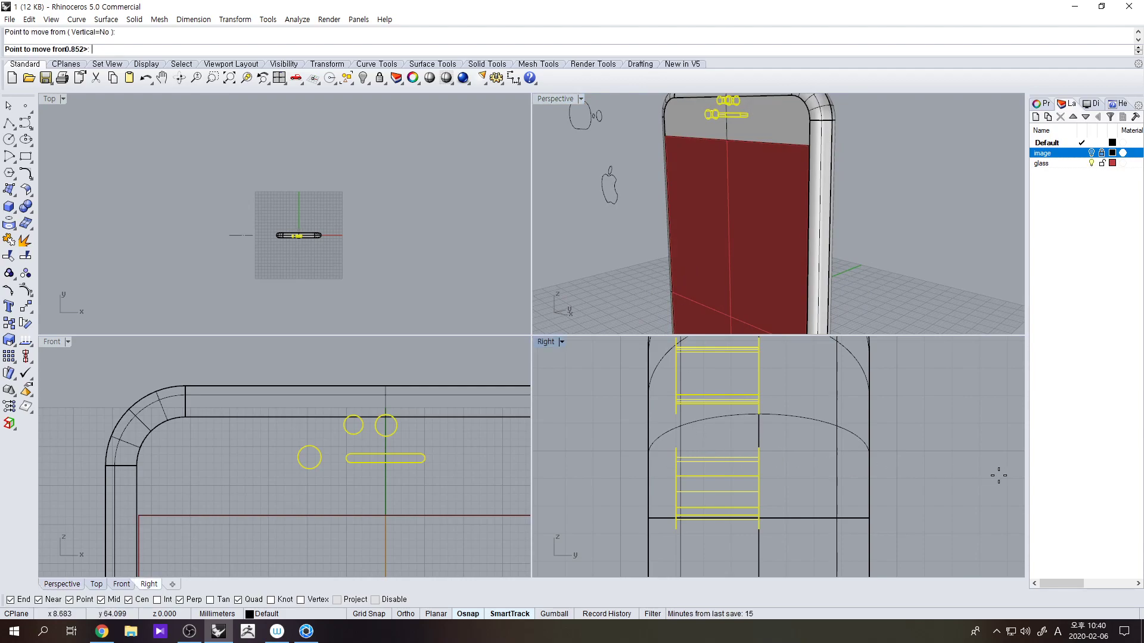
click(999, 480)
click(895, 462)
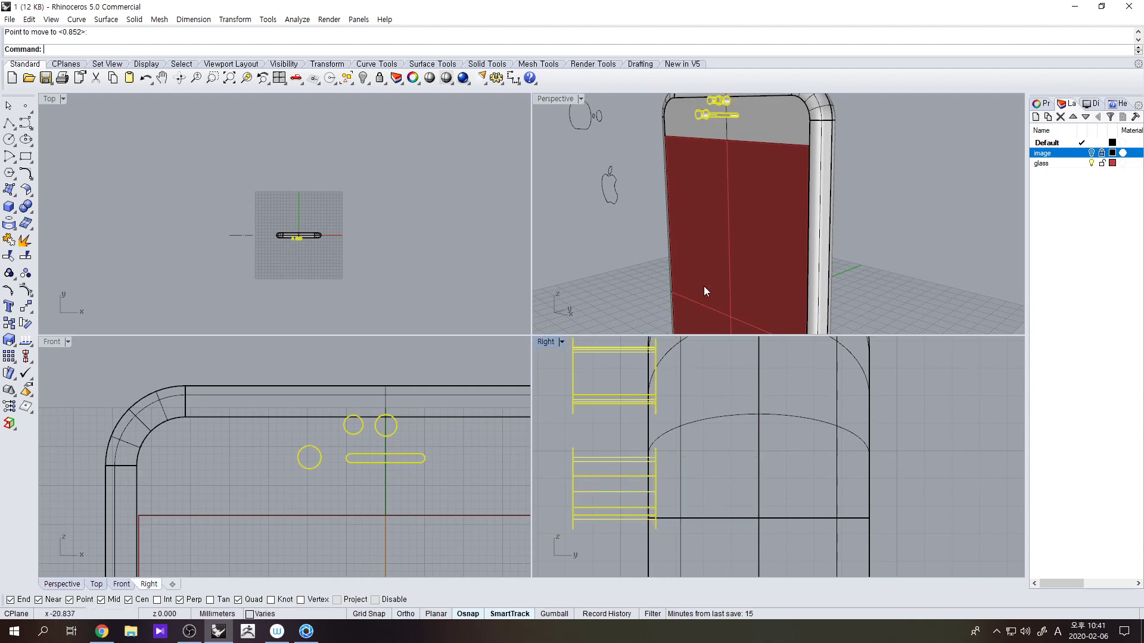
- Subtract the earpiece slot solid and the three cylinders from the phone body with Boolean Difference, DeleteInput set to Yes
click(698, 309)
shift+click(769, 116)
right_drag(798, 163, 667, 199)
scroll(721, 216, up, 6)
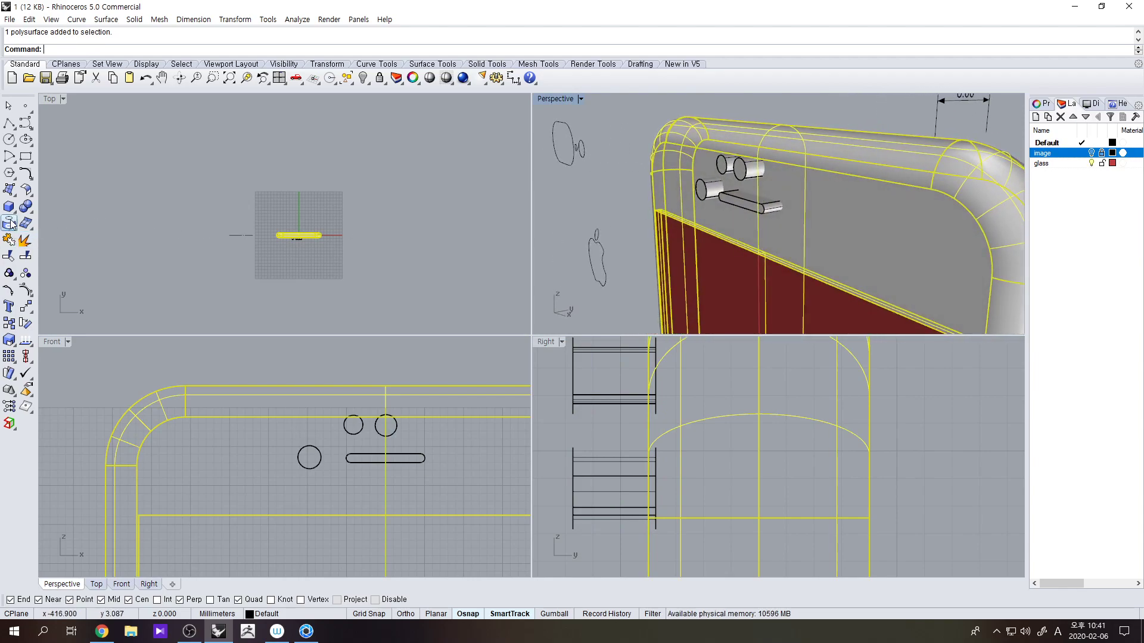
click(28, 211)
click(61, 213)
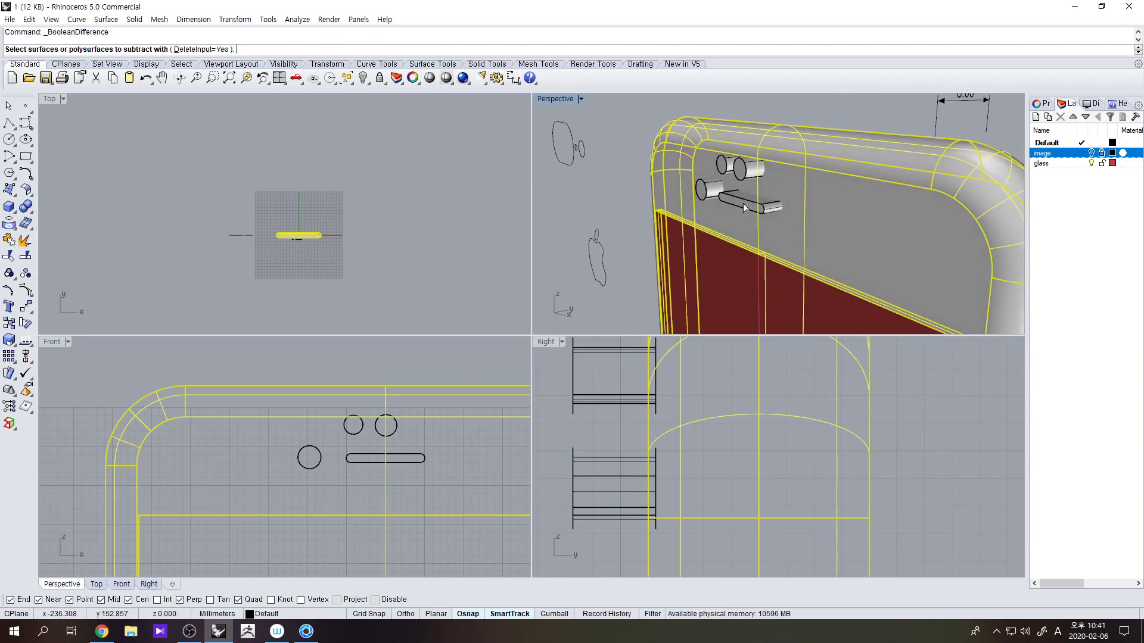
click(769, 208)
click(752, 171)
click(726, 177)
key(Return)
scroll(630, 198, up, 5)
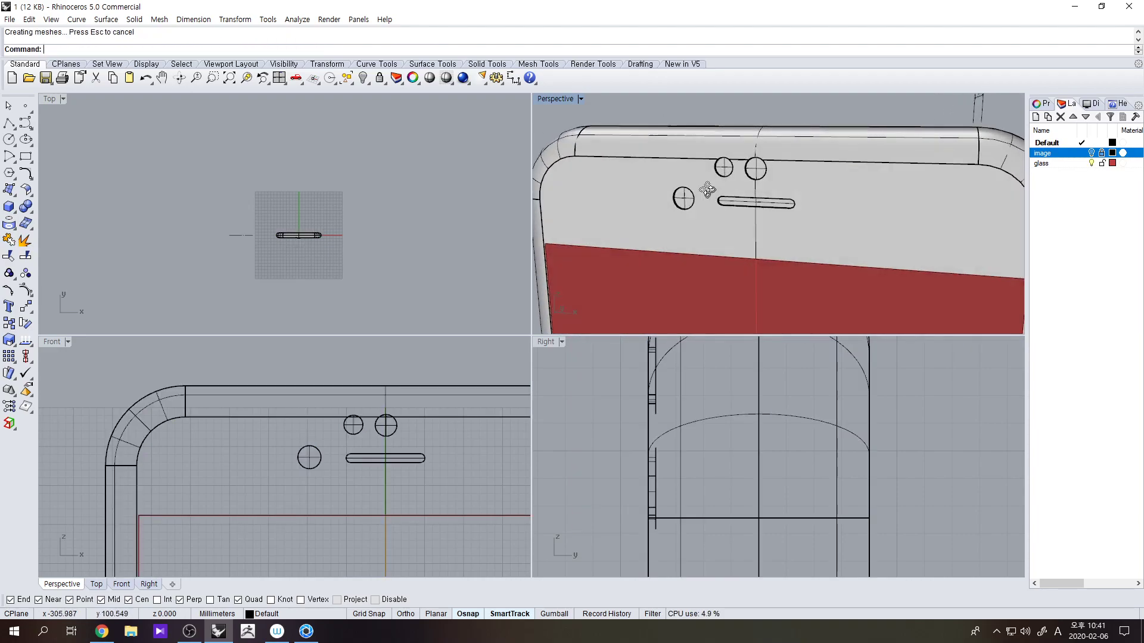
- Start duplicating edges and pick the inner floor edge of the round recess beside the earpiece slot
right_drag(654, 230, 650, 218)
click(9, 224)
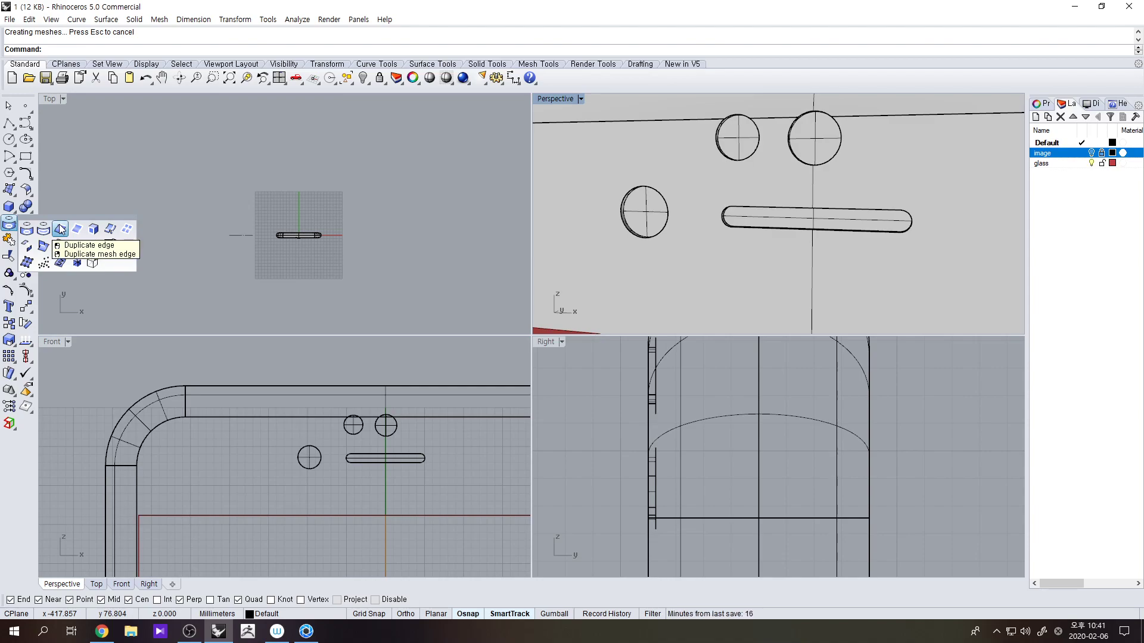
click(60, 229)
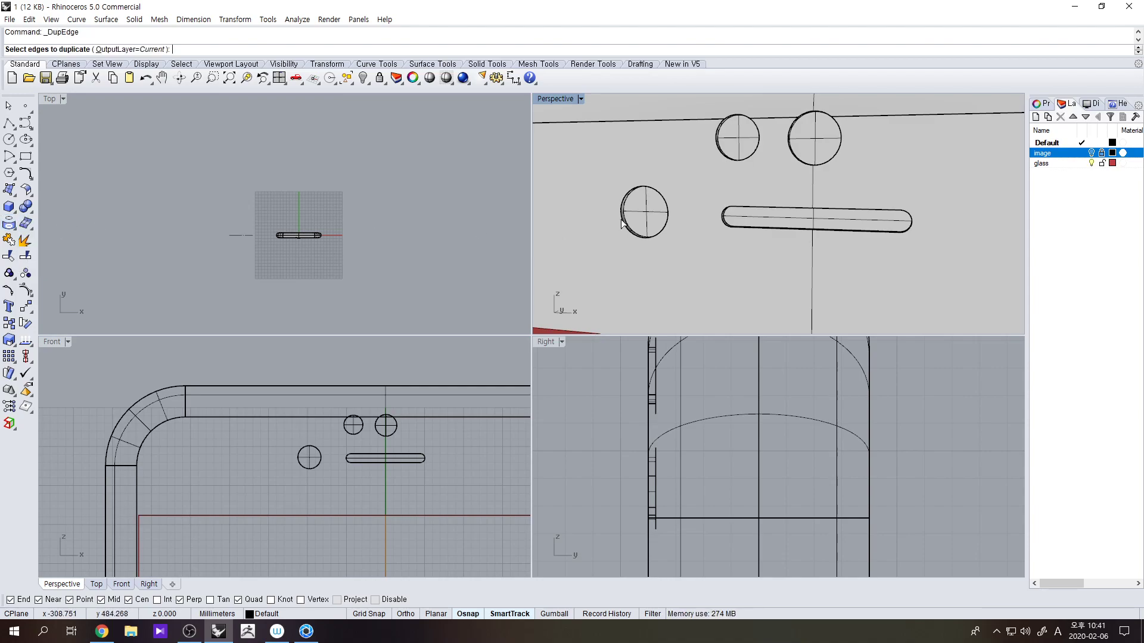
click(628, 203)
click(629, 206)
- Add the inner floor edges of the two round recesses above the earpiece slot to the edges being duplicated
scroll(720, 133, up, 2)
scroll(719, 133, up, 2)
click(722, 134)
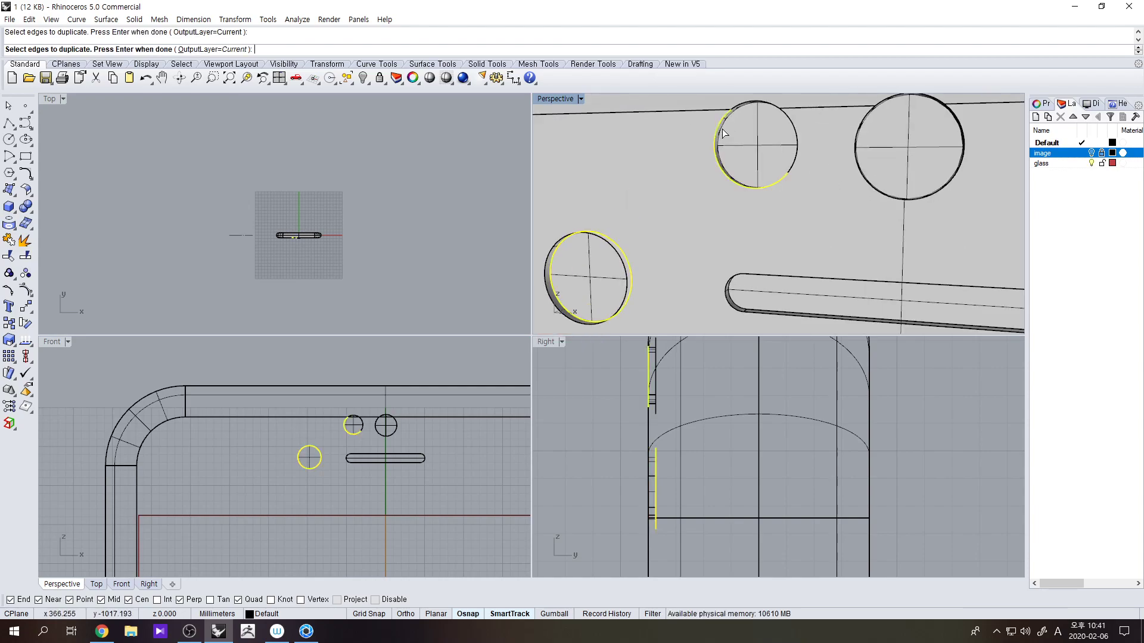
ctrl+click(725, 118)
click(725, 119)
click(727, 118)
ctrl+click(725, 117)
click(864, 138)
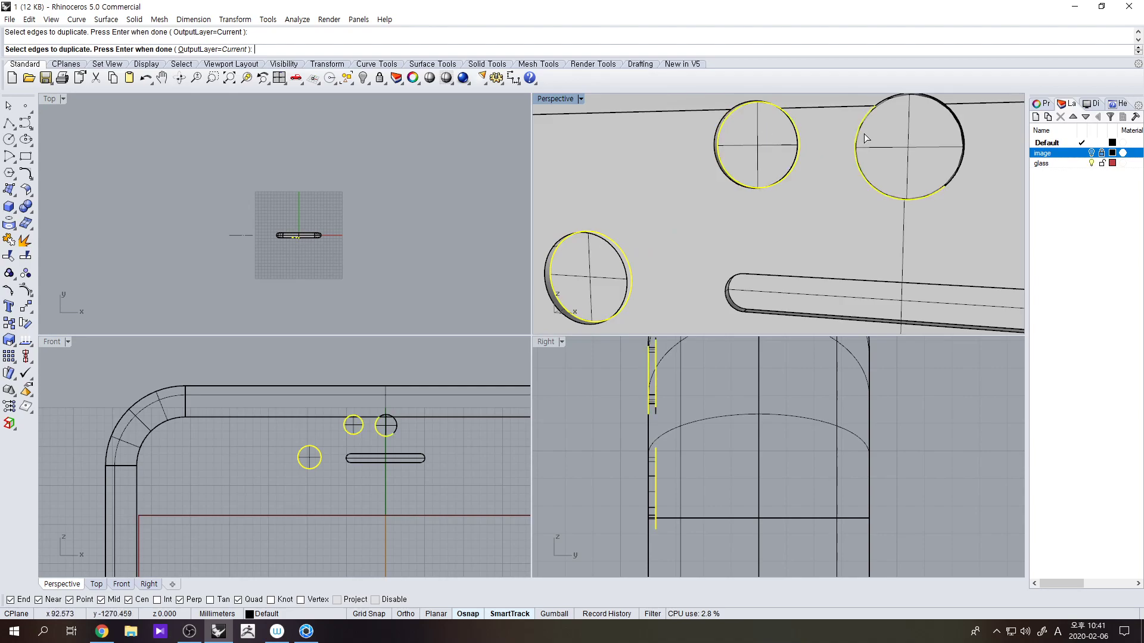
right_drag(927, 113, 891, 118)
scroll(851, 123, up, 6)
click(873, 137)
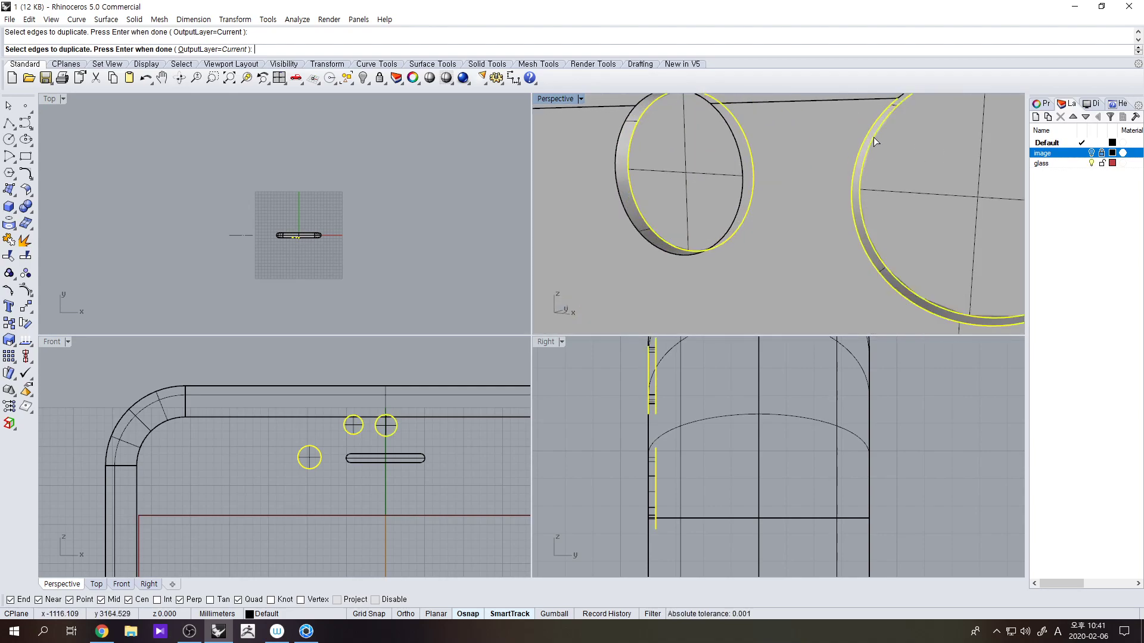
- Add the earpiece slot's inner floor edges, finish duplicating, and join the duplicated edges into closed curves
scroll(872, 137, down, 6)
scroll(871, 149, down, 4)
scroll(792, 204, up, 5)
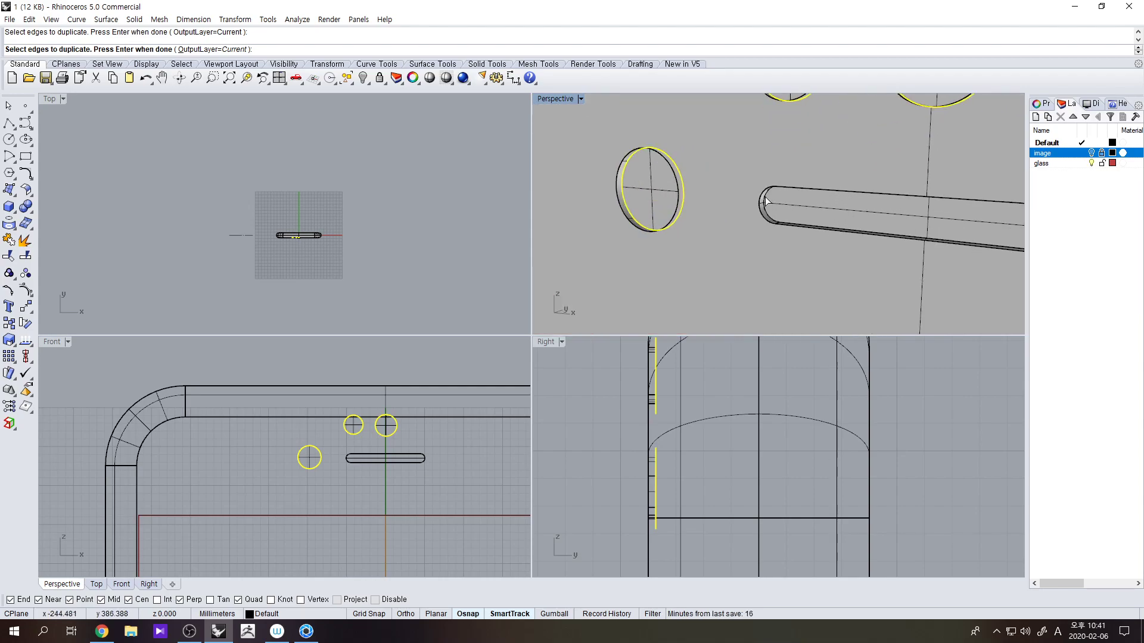
scroll(782, 202, up, 4)
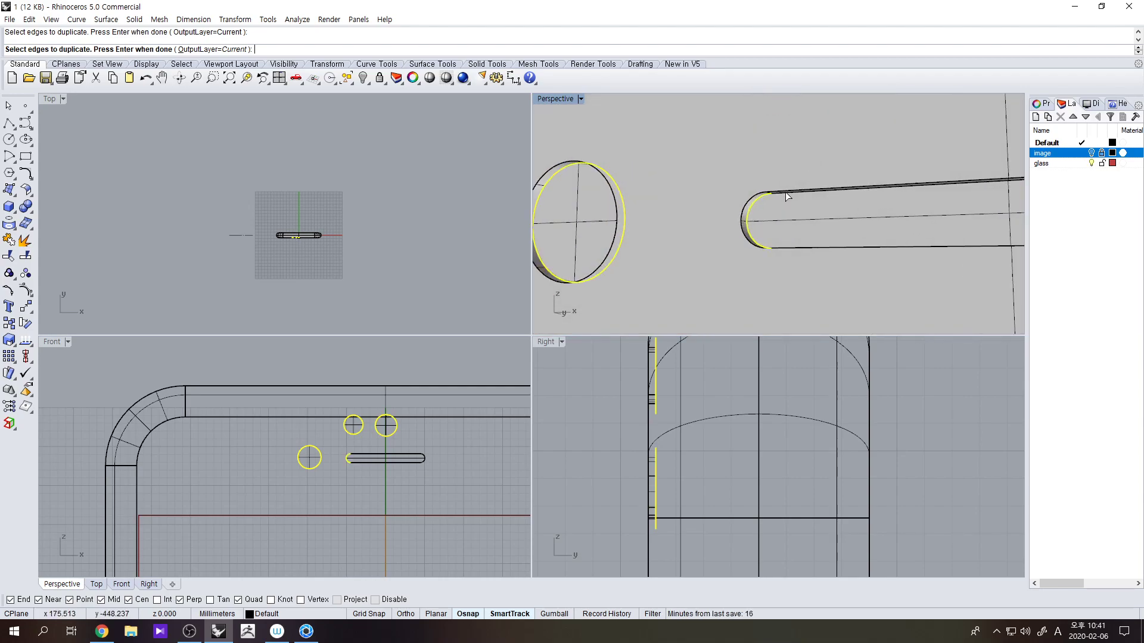
click(782, 194)
scroll(795, 209, down, 3)
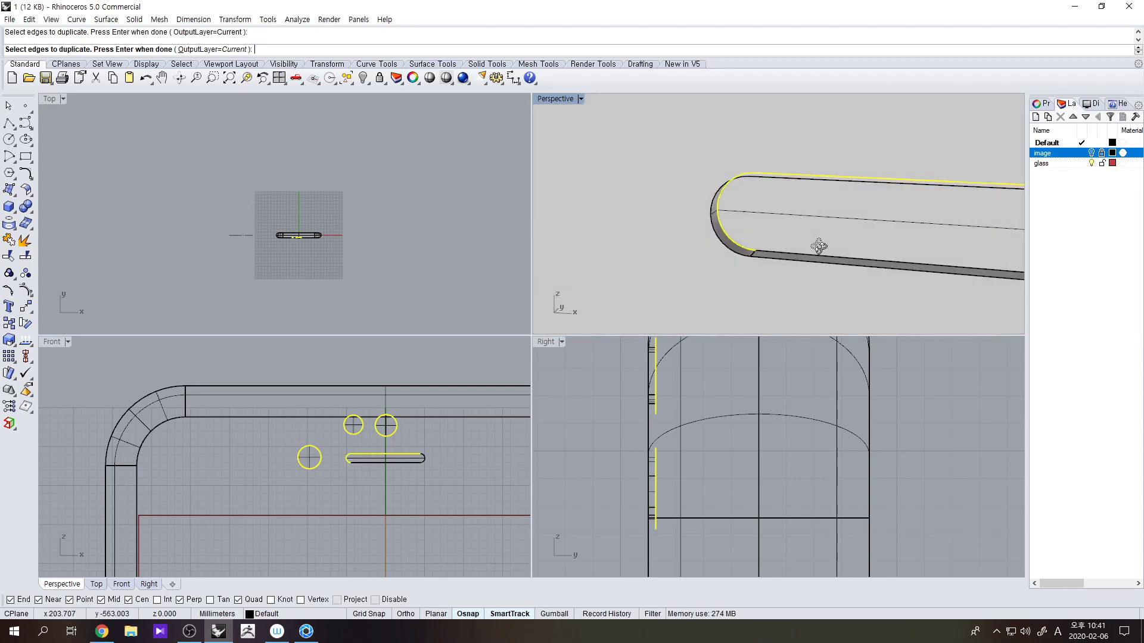
click(798, 247)
scroll(628, 206, down, 4)
scroll(852, 214, up, 4)
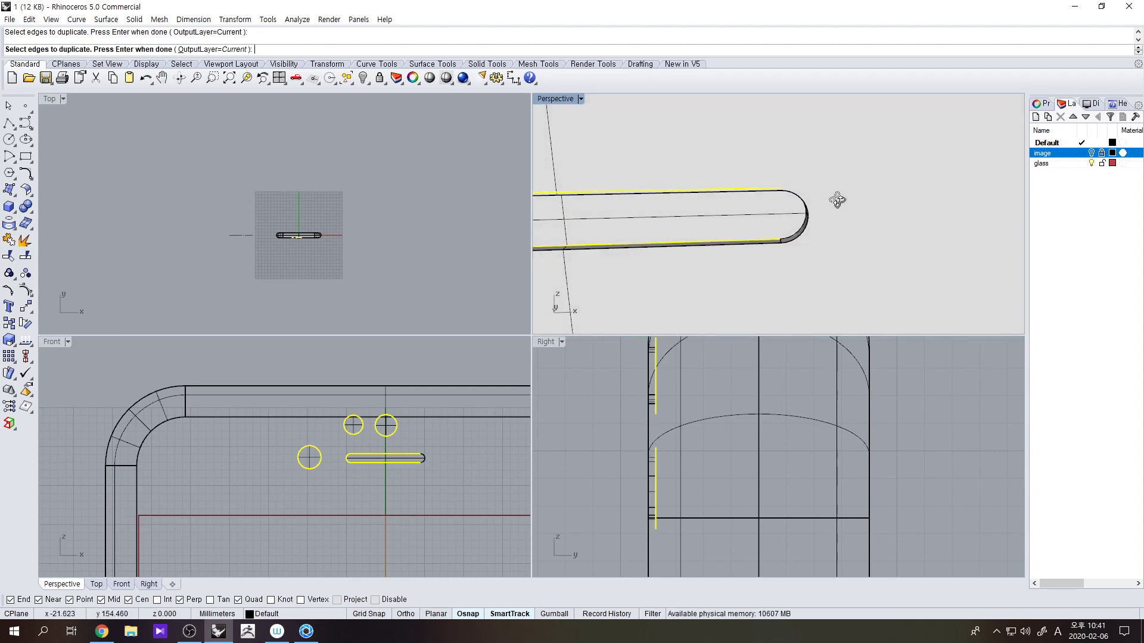
click(818, 193)
scroll(829, 208, down, 3)
scroll(828, 203, down, 2)
key(Return)
scroll(774, 225, down, 2)
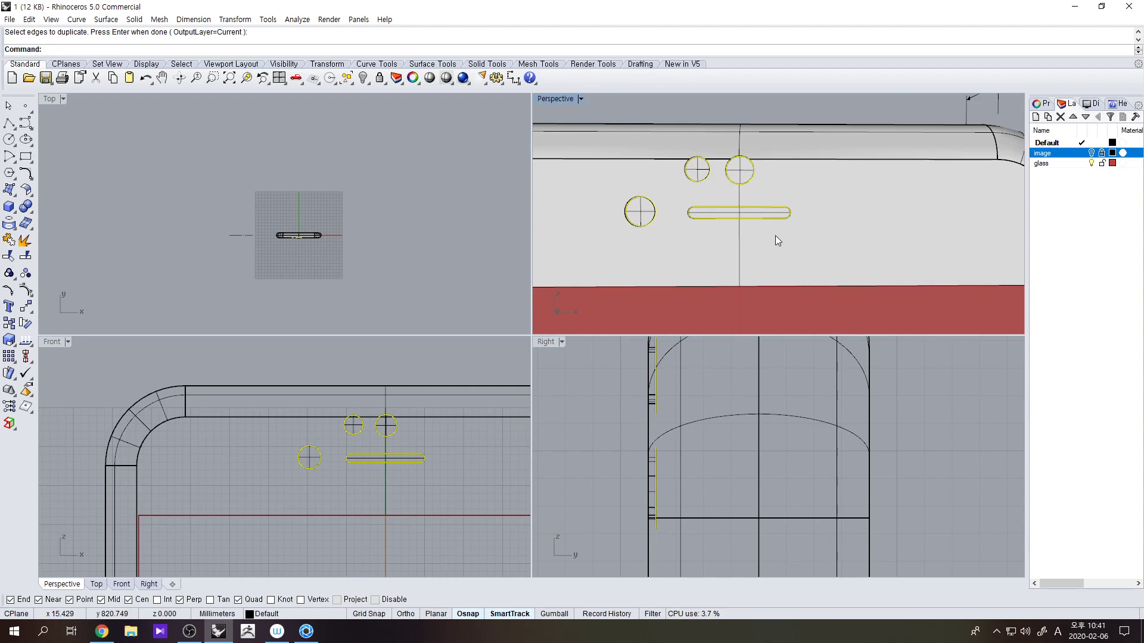
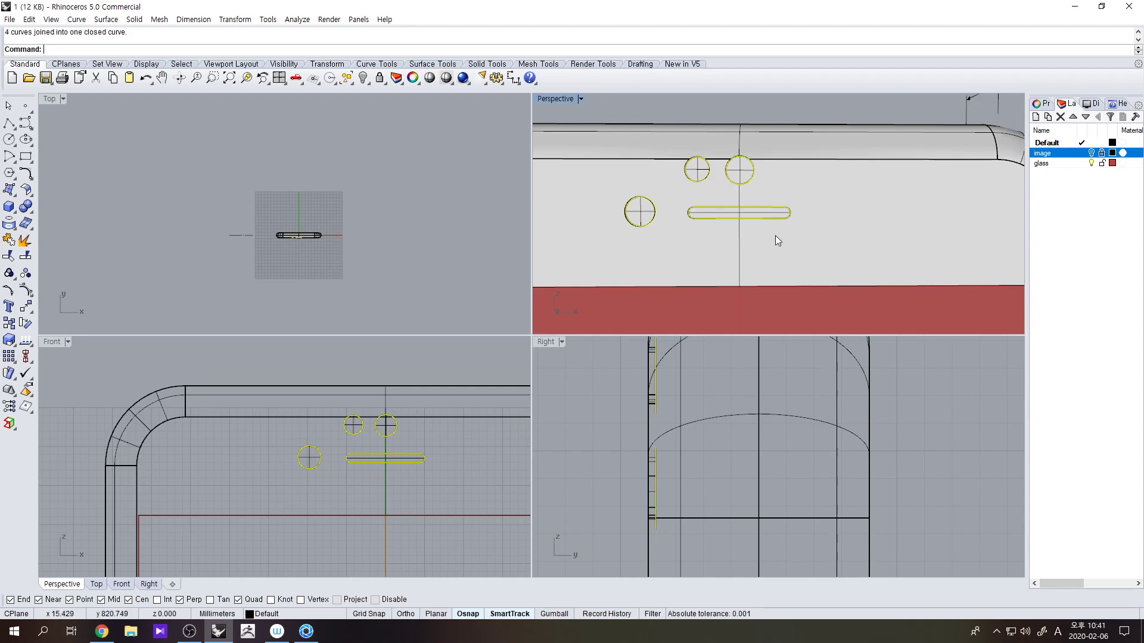
- Place area centroid points for the round recess curve beside the earpiece and for the earpiece slot curve
scroll(624, 217, up, 5)
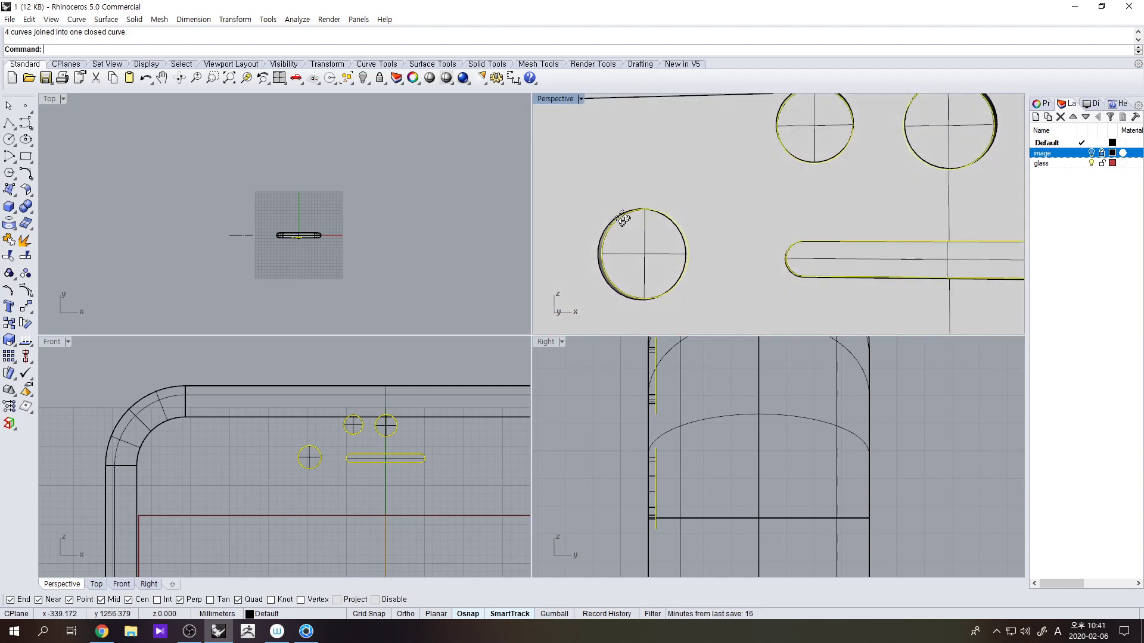
click(625, 244)
click(608, 233)
click(644, 267)
click(25, 340)
click(44, 366)
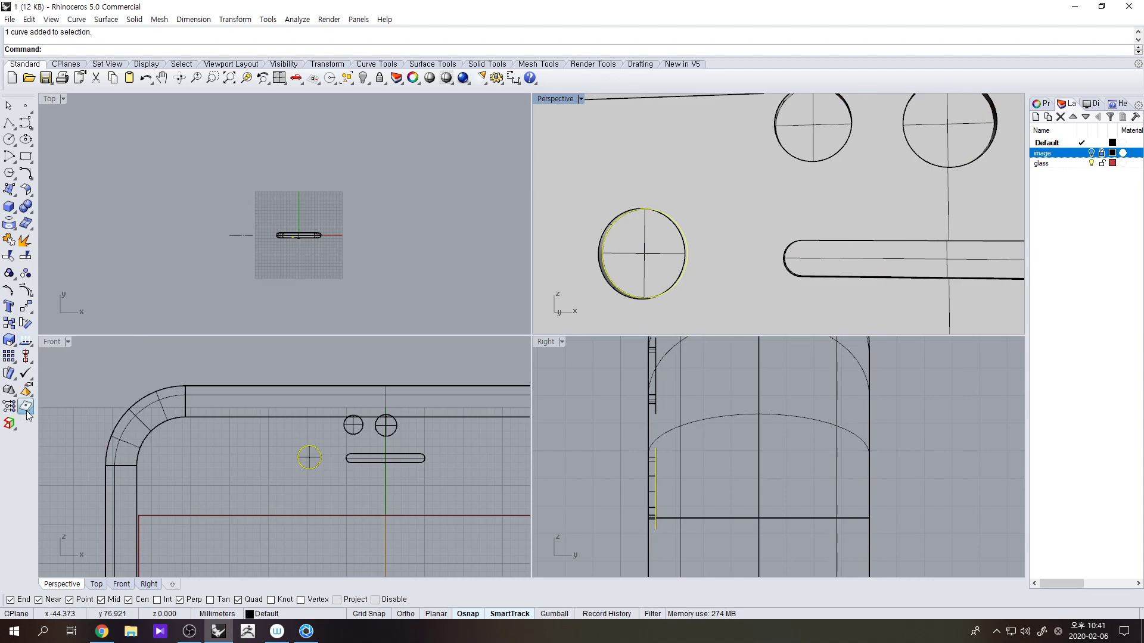
click(806, 274)
click(822, 300)
- Place area centroid points for the curves of the two round recesses above the earpiece slot
click(781, 121)
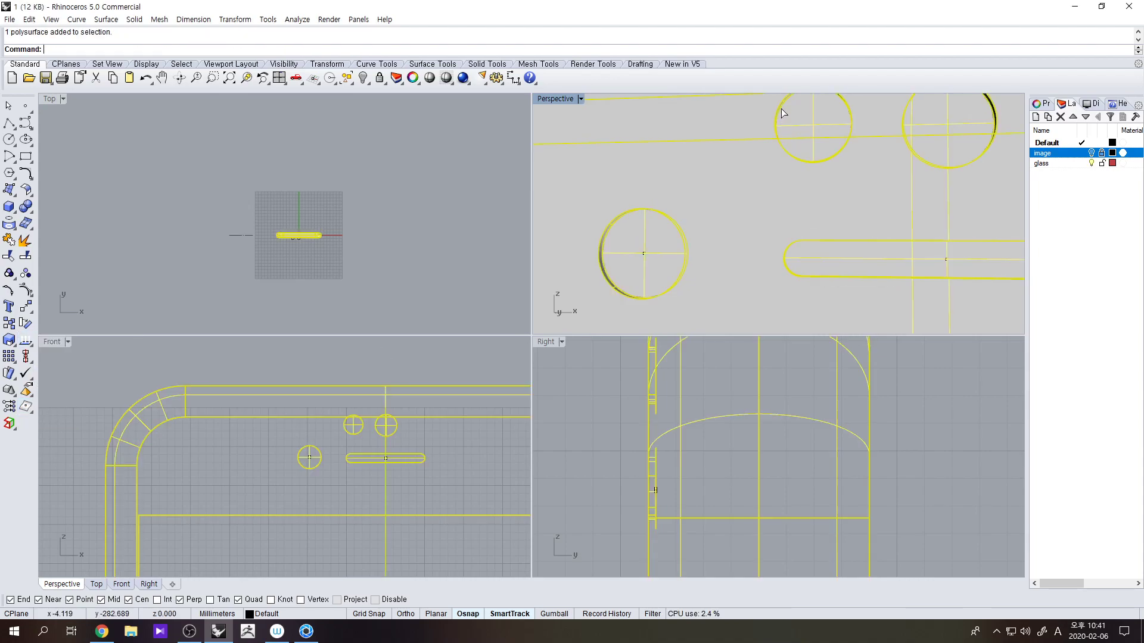
scroll(788, 106, up, 3)
click(762, 136)
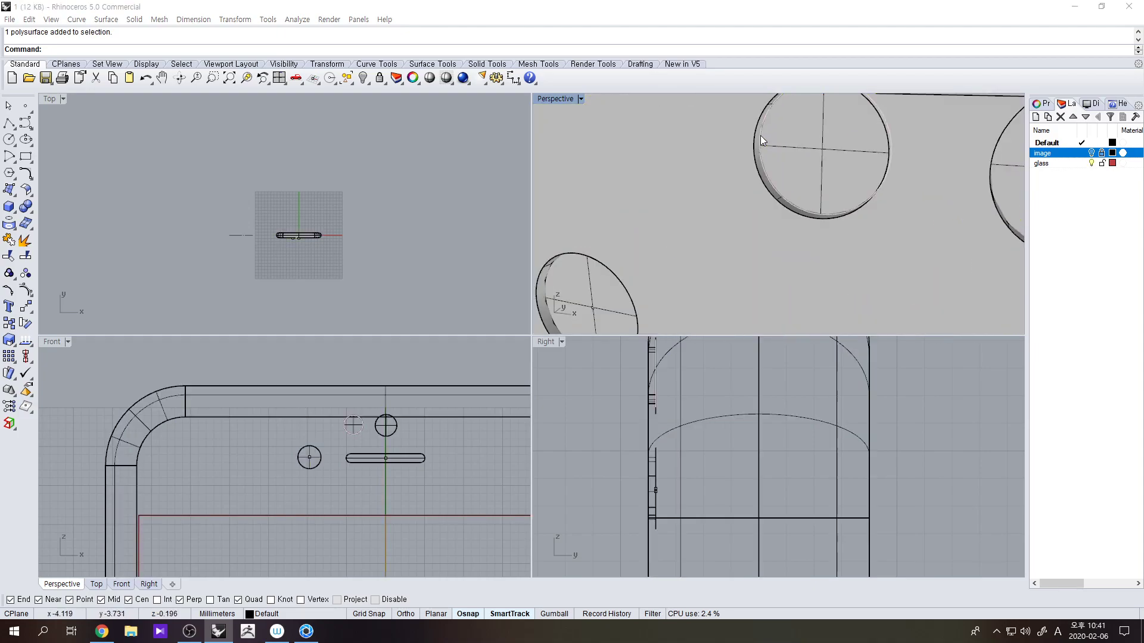
scroll(740, 164, down, 3)
scroll(860, 156, up, 2)
click(860, 153)
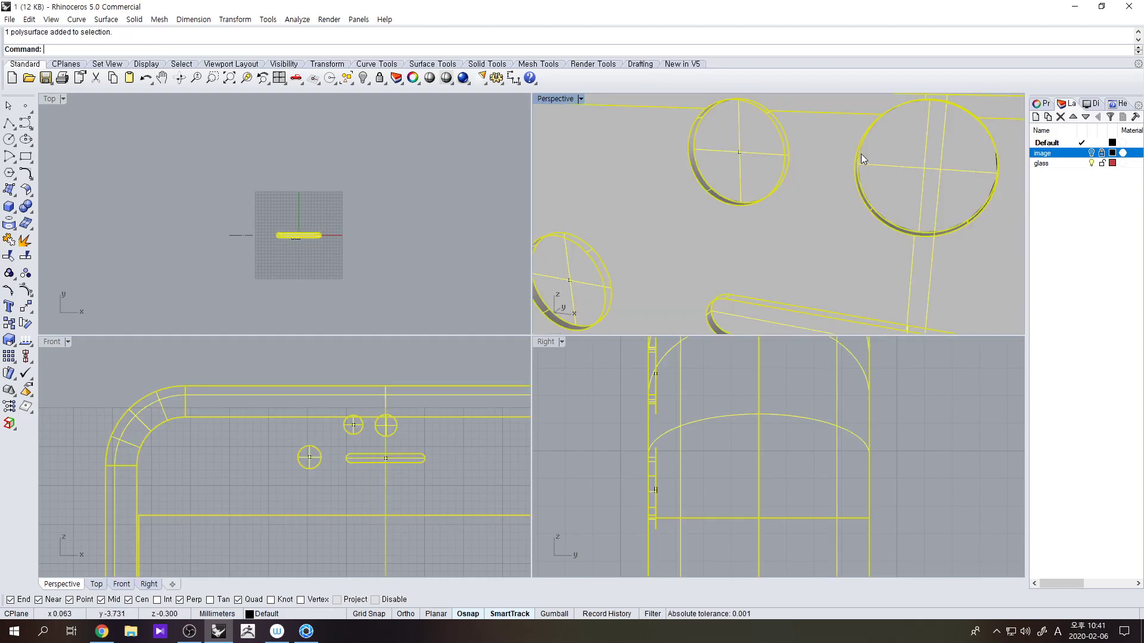
click(862, 188)
right_click(861, 190)
right_click(862, 190)
scroll(862, 191, down, 6)
right_drag(861, 194, 814, 201)
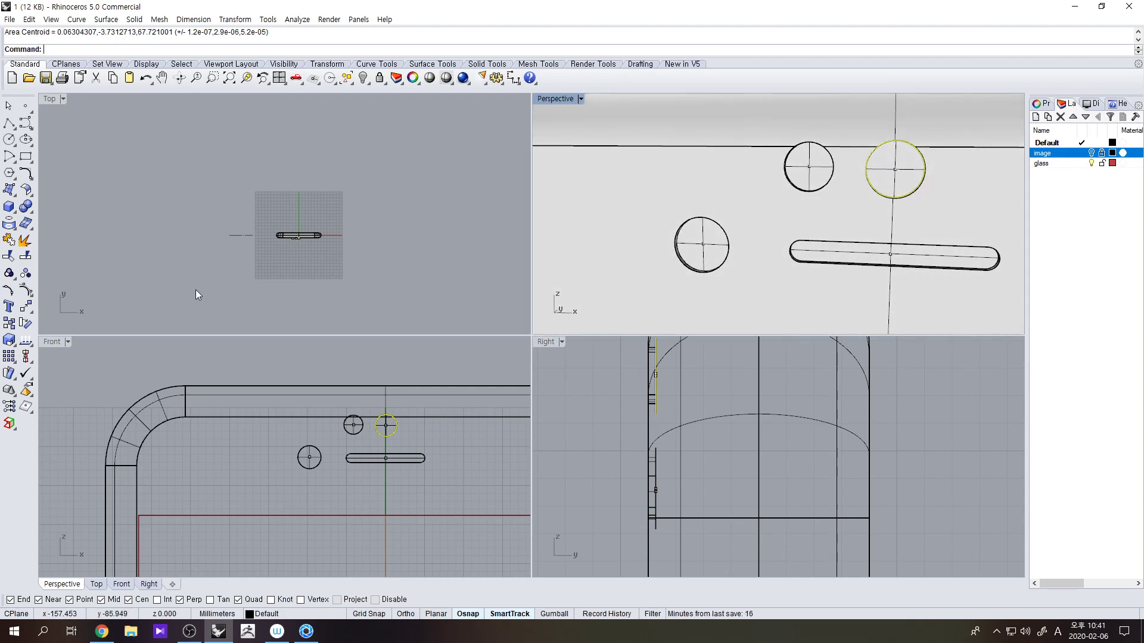
- Scale the curve of the upper circle above the speaker slot in 2D by 0.99 about its centre
click(15, 344)
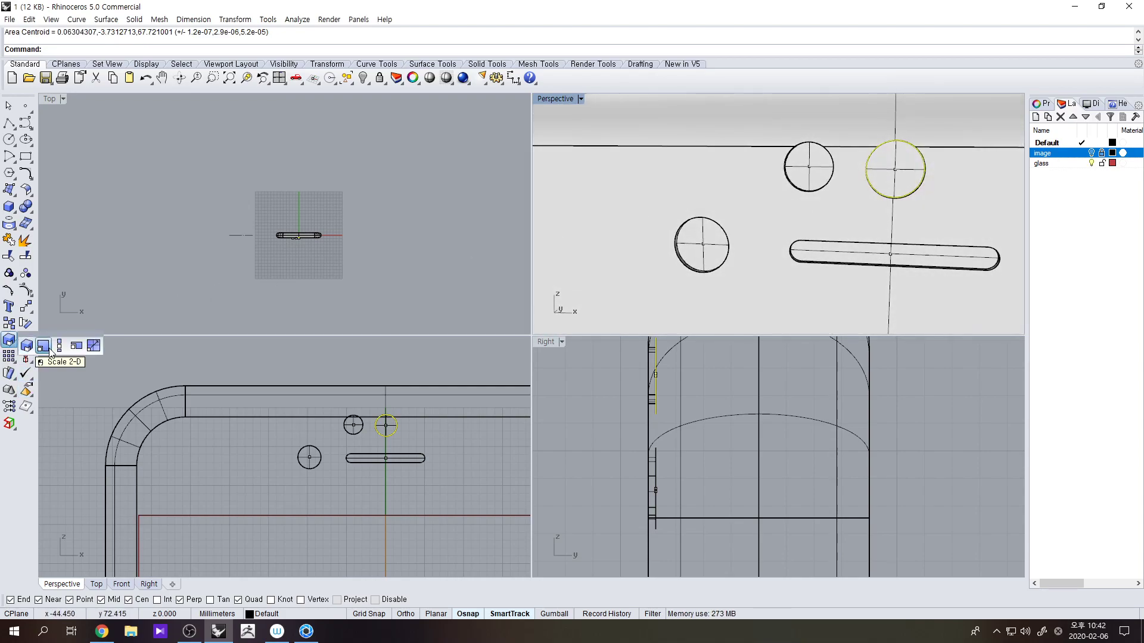
click(43, 346)
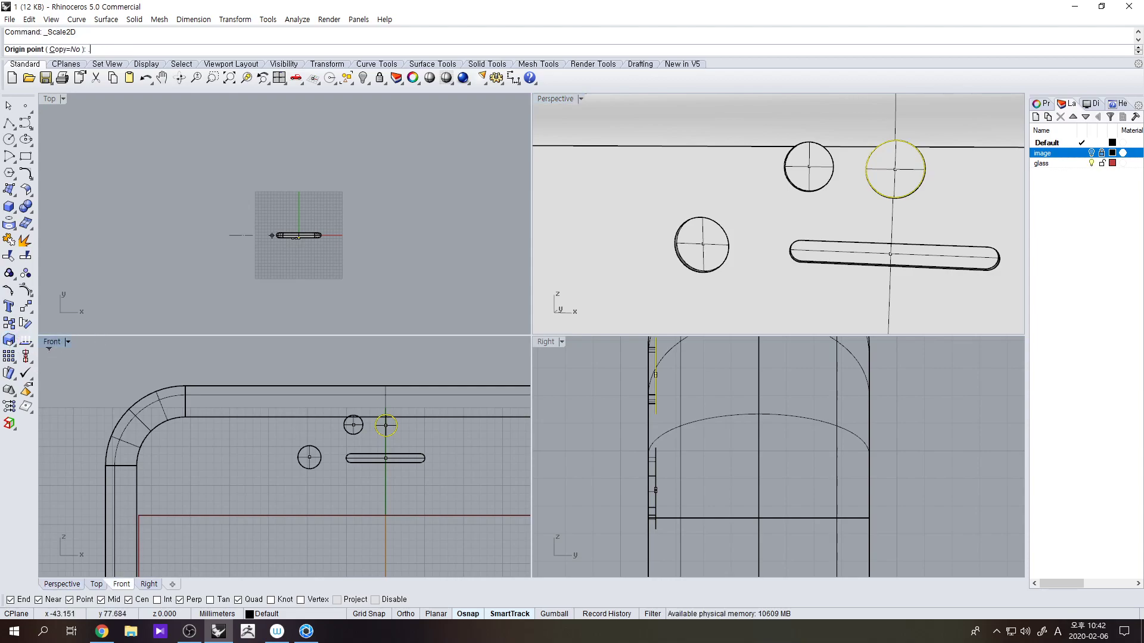
click(894, 171)
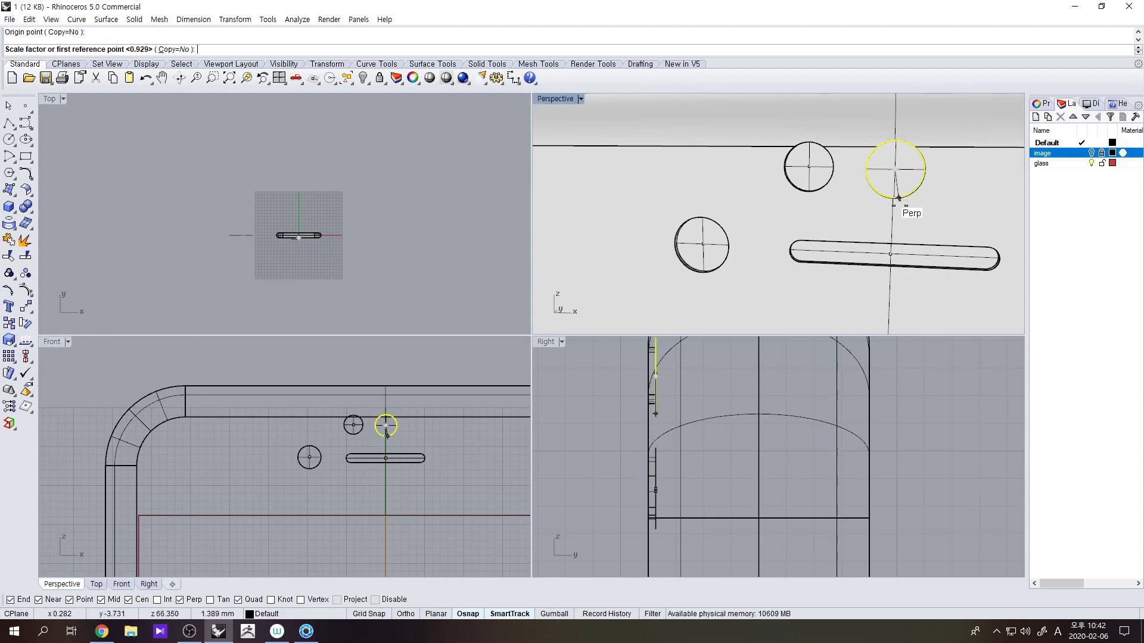
text(.99)
key(Return)
- Scale the curve of the smaller neighbouring upper circle in 2D by 0.99 about its centre
scroll(847, 181, up, 5)
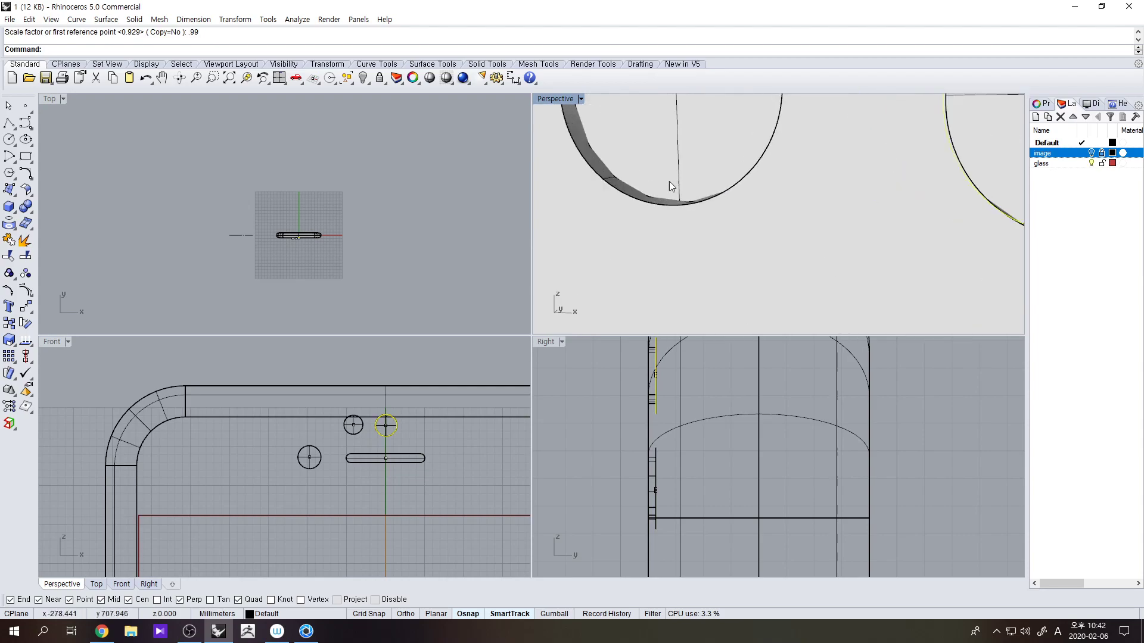
click(606, 192)
click(607, 193)
key(Return)
key(Return)
click(663, 111)
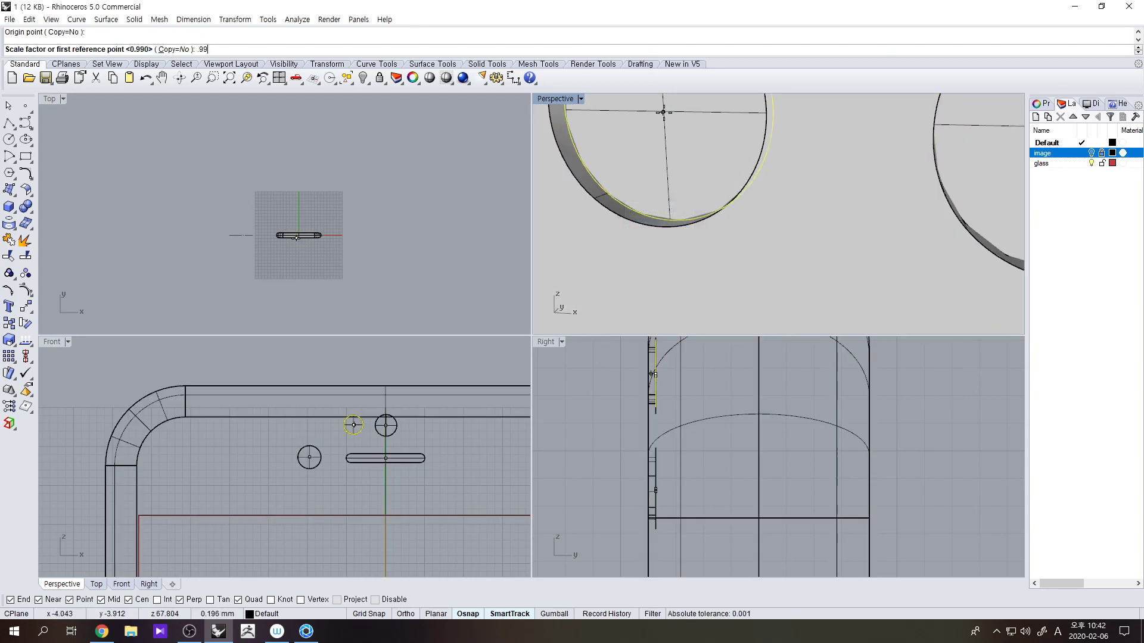
key(Return)
- Extrude the two scaled upper circle curves about 0.27 mm into solids flush with the phone's front face
scroll(705, 224, down, 5)
click(748, 217)
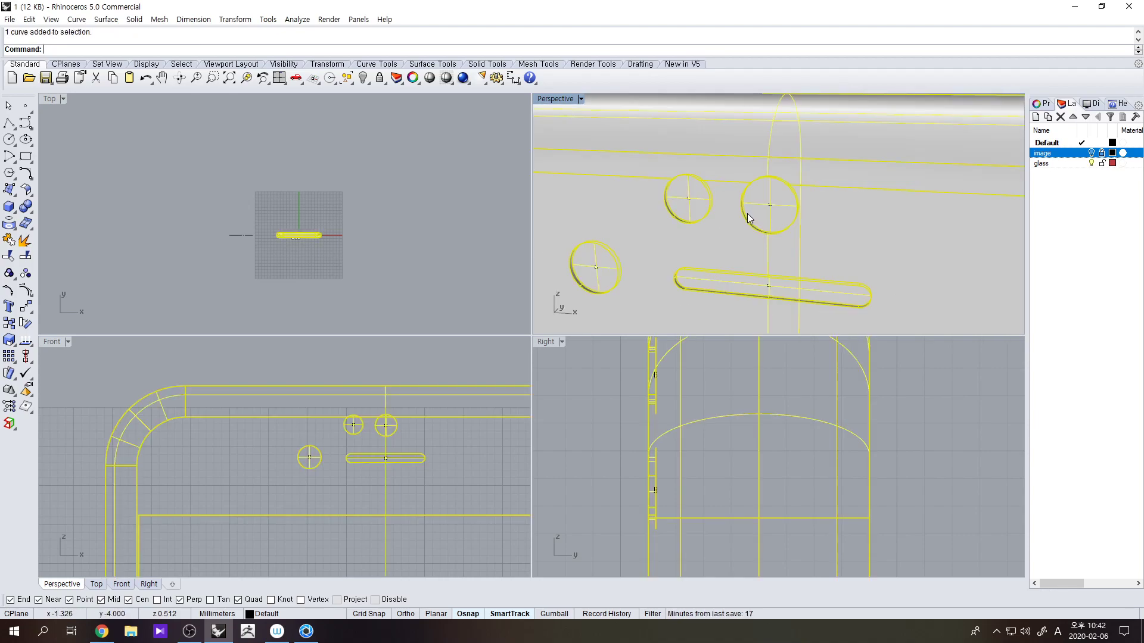
ctrl+click(739, 241)
click(9, 206)
click(60, 230)
scroll(655, 395, up, 4)
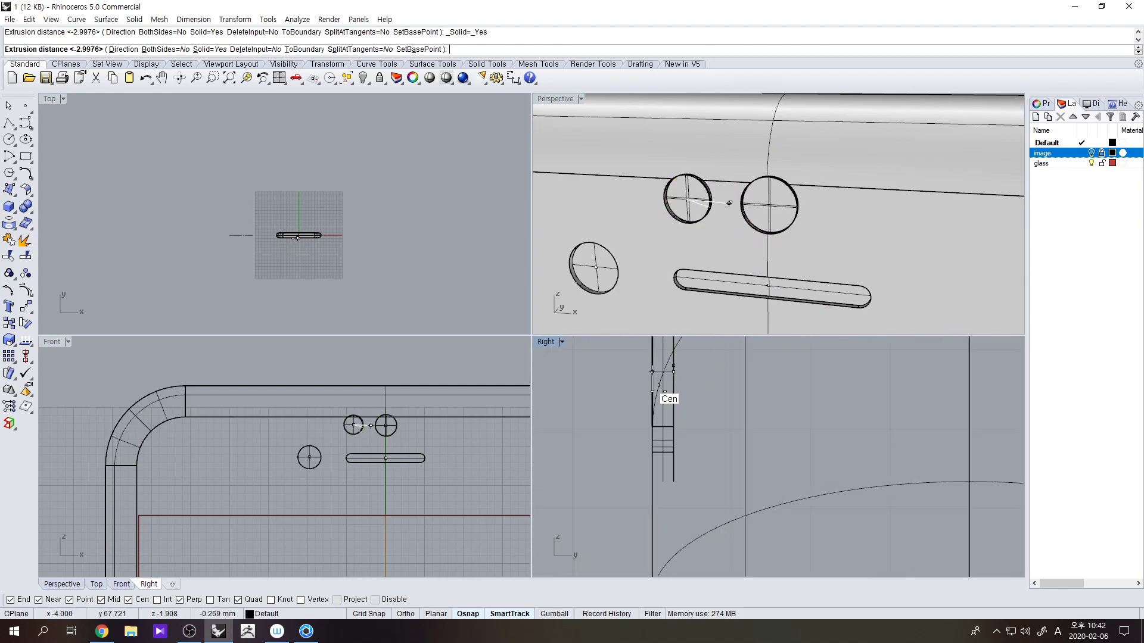
click(655, 395)
scroll(689, 258, down, 3)
click(763, 148)
- Examine the filled upper holes, the remaining circular hole and the speaker slot in rendered display
right_drag(729, 201, 738, 224)
key(ctrl+alt+r)
scroll(729, 212, up, 6)
scroll(732, 233, down, 3)
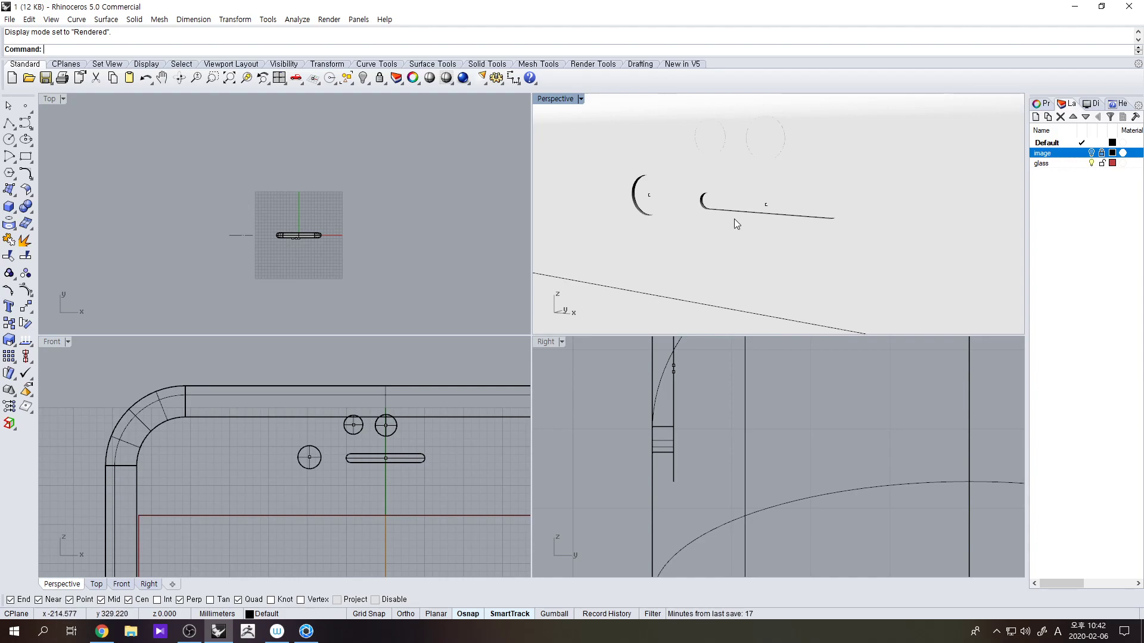
scroll(667, 201, up, 5)
click(681, 201)
click(686, 203)
click(703, 228)
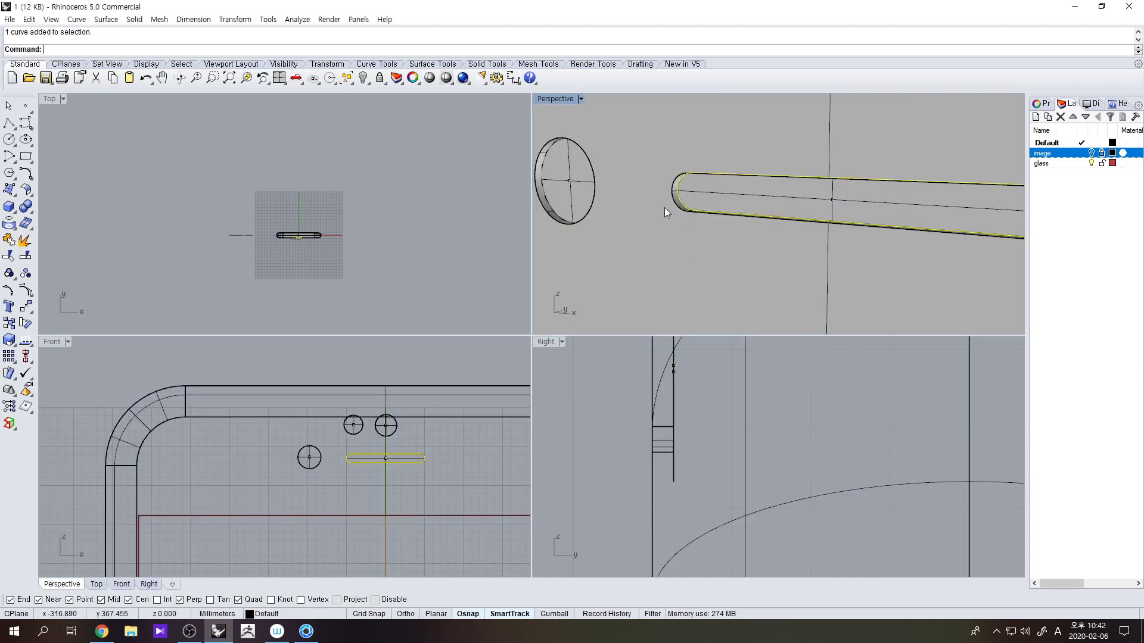
- Compare the speaker slot and the circular hole beside it in wireframe, shaded and rendered display, ending in shaded
click(581, 100)
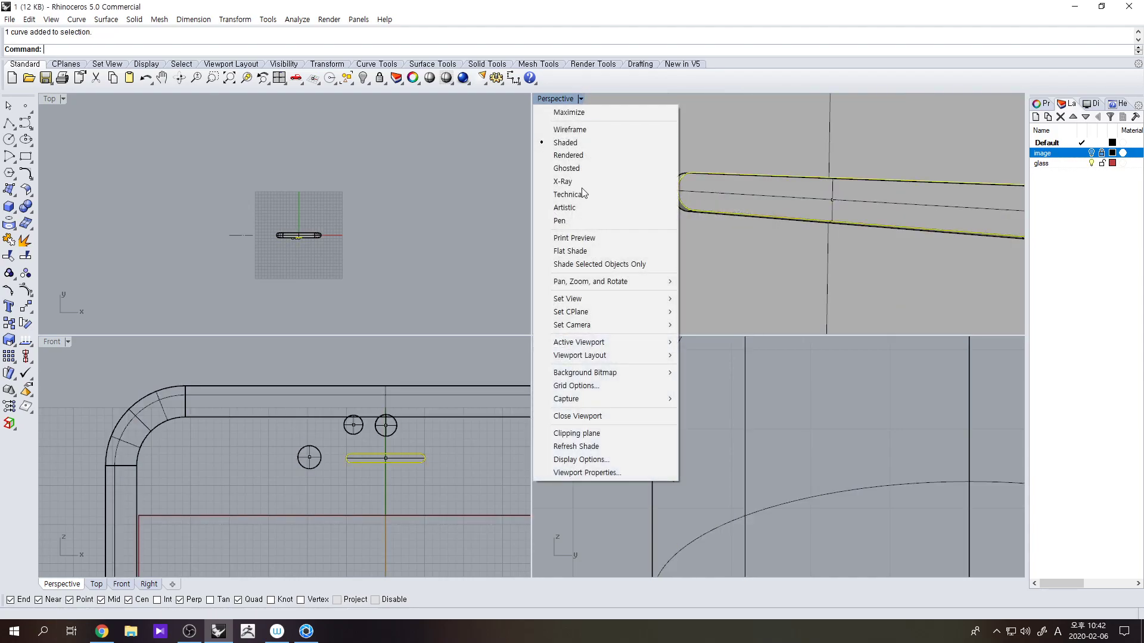
click(738, 153)
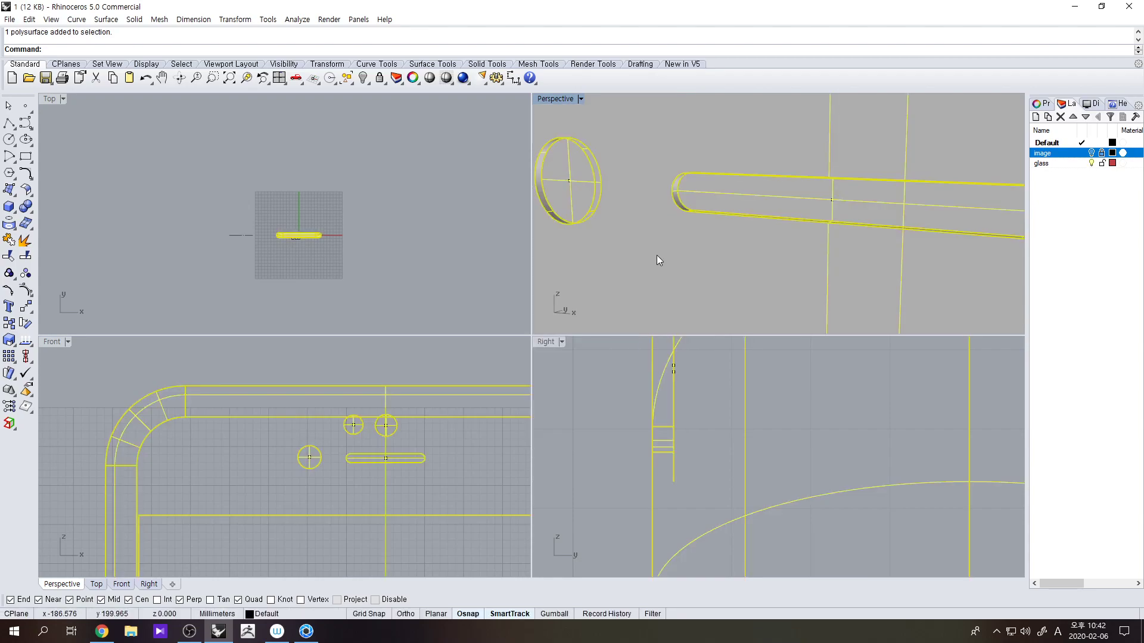
key(ctrl+alt+r)
key(ctrl+alt+s)
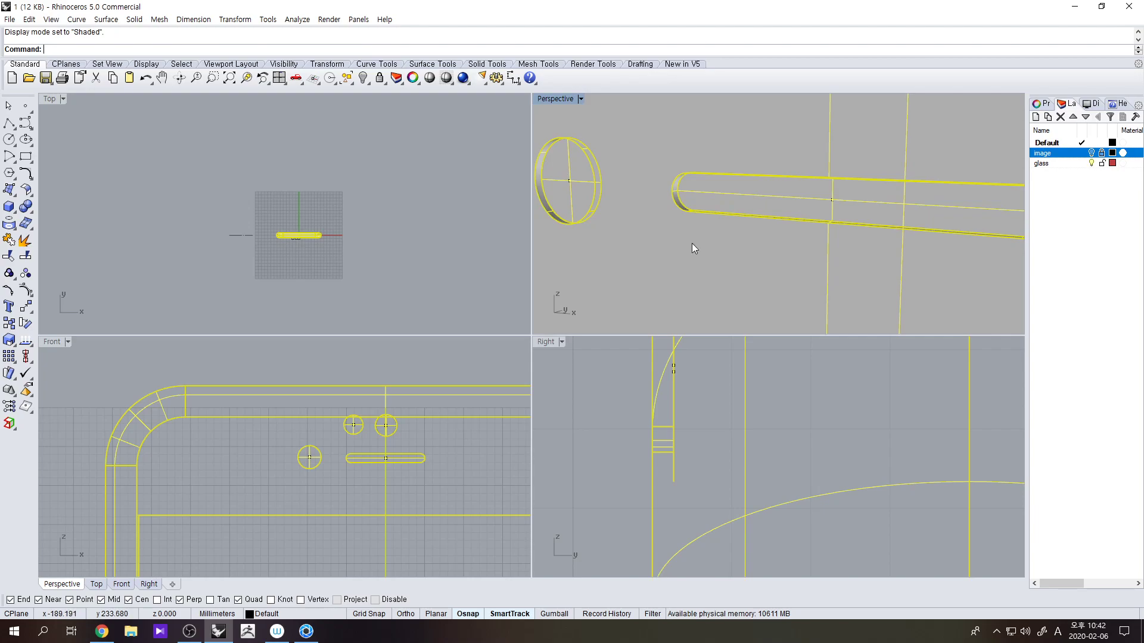
key(ctrl+alt+w)
scroll(709, 271, down, 4)
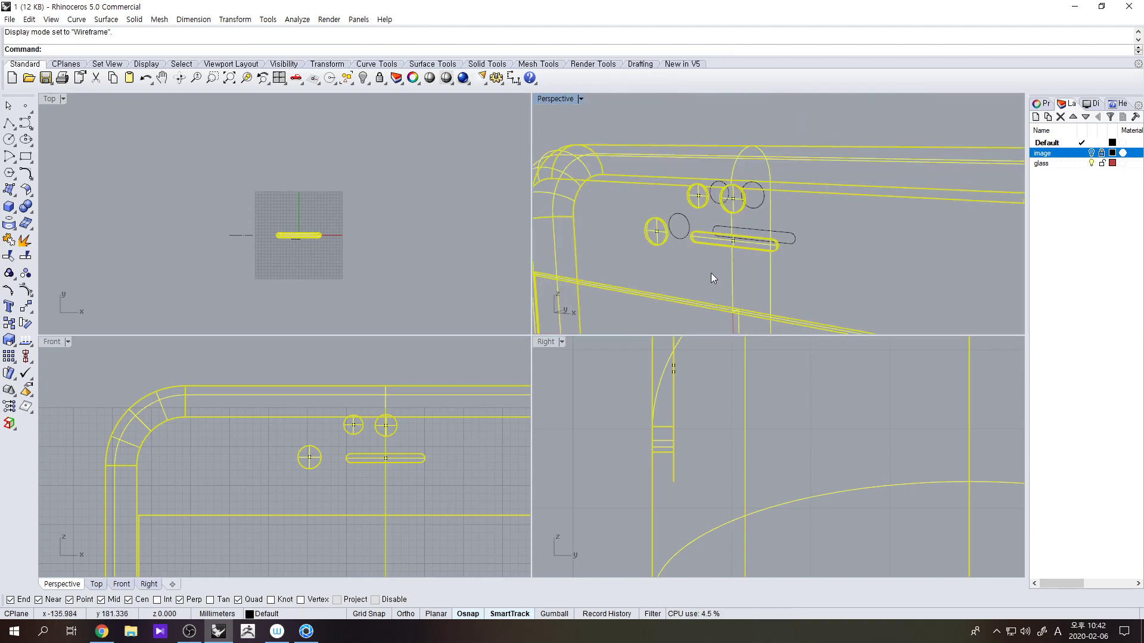
click(712, 272)
right_drag(769, 267, 744, 268)
scroll(721, 240, up, 8)
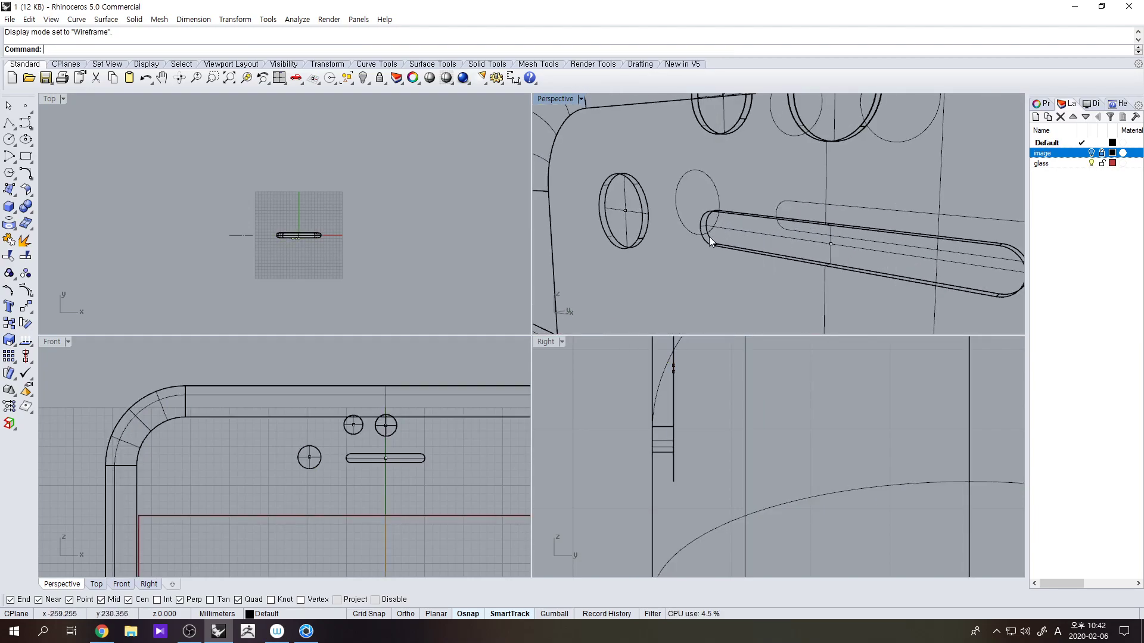
key(ctrl+alt+s)
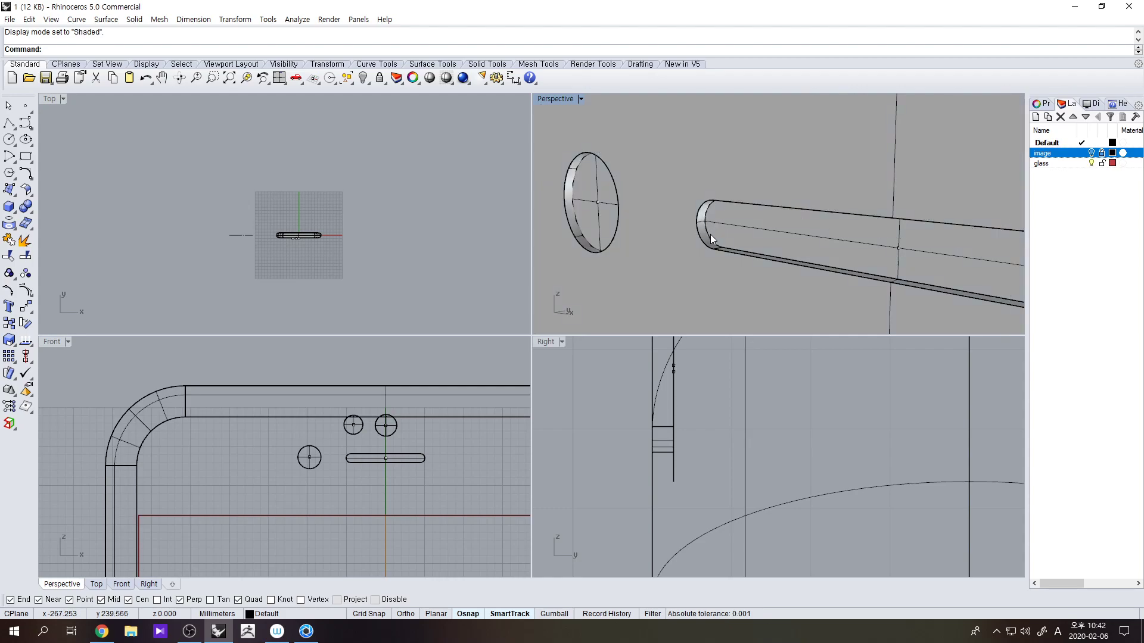
key(ctrl+alt+r)
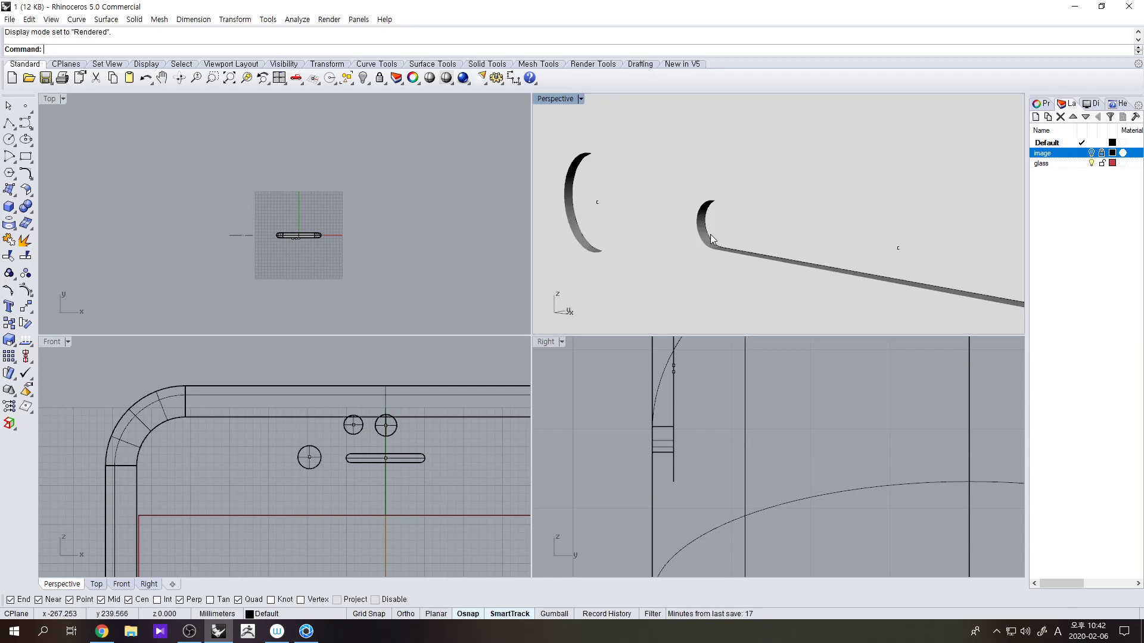
key(ctrl+alt+s)
right_drag(702, 237, 708, 238)
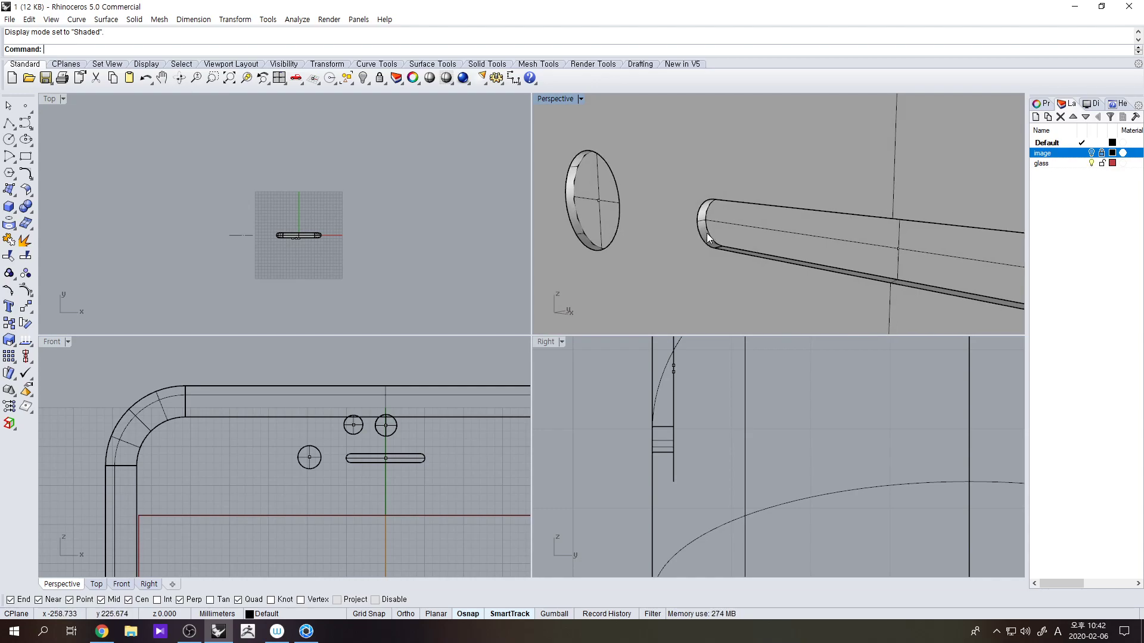
- Scale the speaker slot's curve in 2D by 0.99 about the slot's centre
click(709, 237)
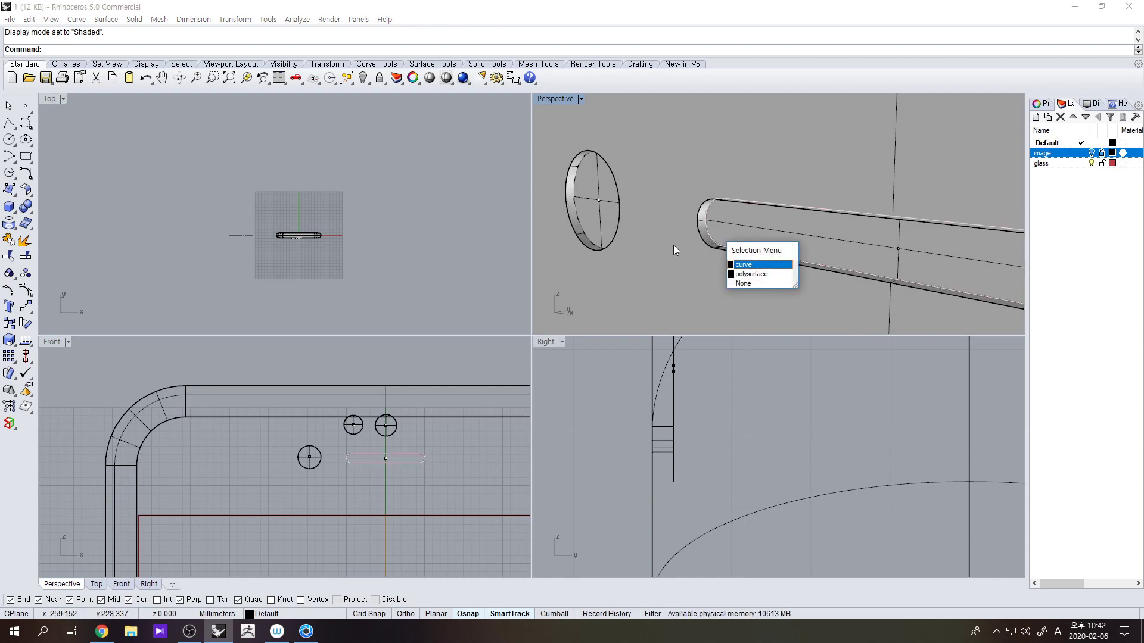
right_click(9, 341)
scroll(376, 463, up, 8)
click(396, 452)
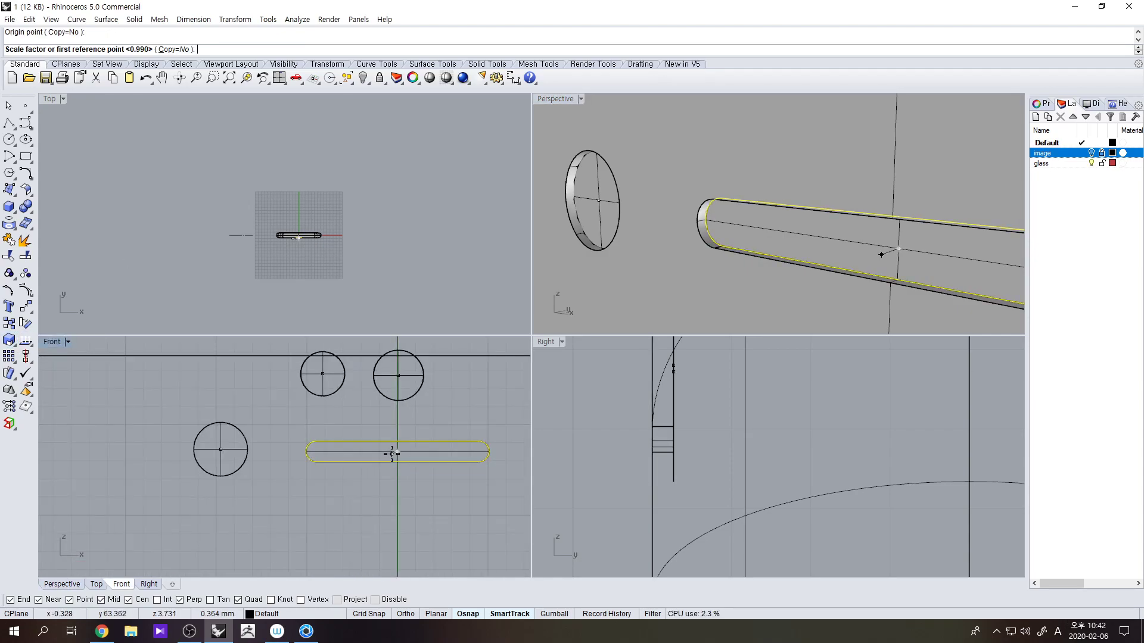
key(Return)
- Scale the curve of the circle beside the speaker slot in 2D by 0.99 about its centre
scroll(602, 230, up, 2)
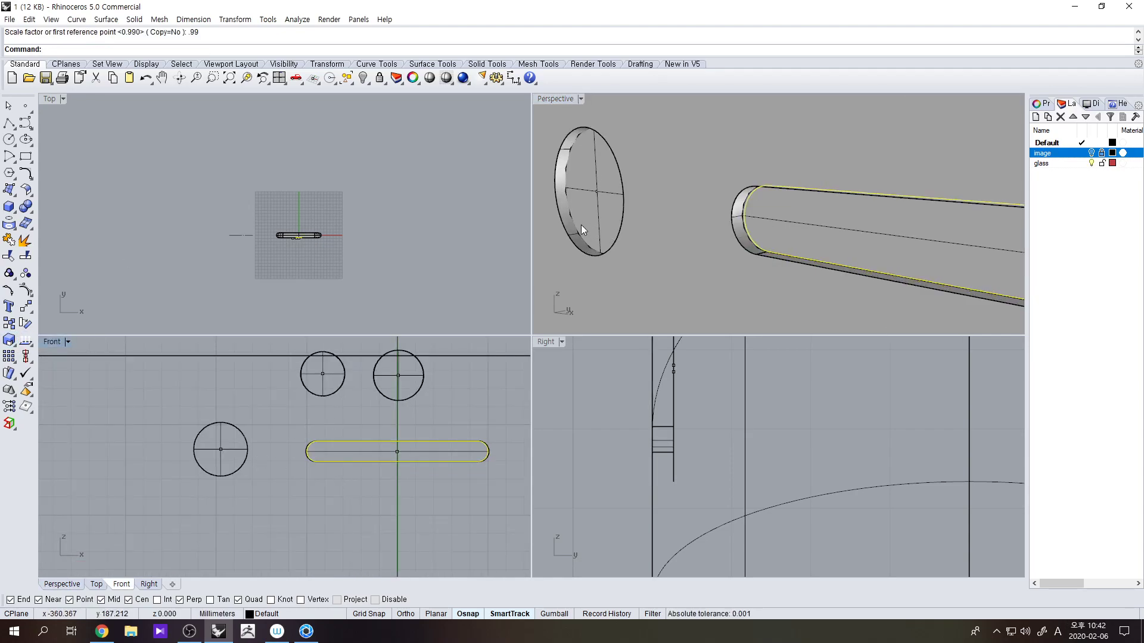
click(576, 224)
right_click(576, 224)
right_click(579, 218)
click(597, 191)
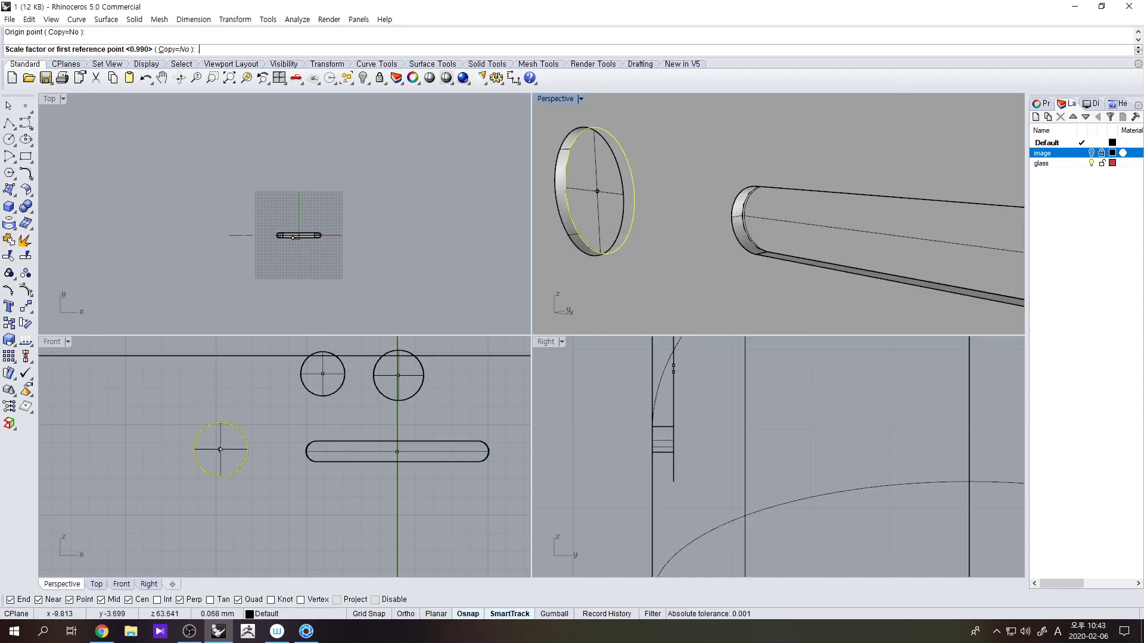
key(Return)
- Extrude the scaled slot curve and the circle beside it into solids reaching the phone's front face
right_drag(688, 241, 710, 235)
click(709, 236)
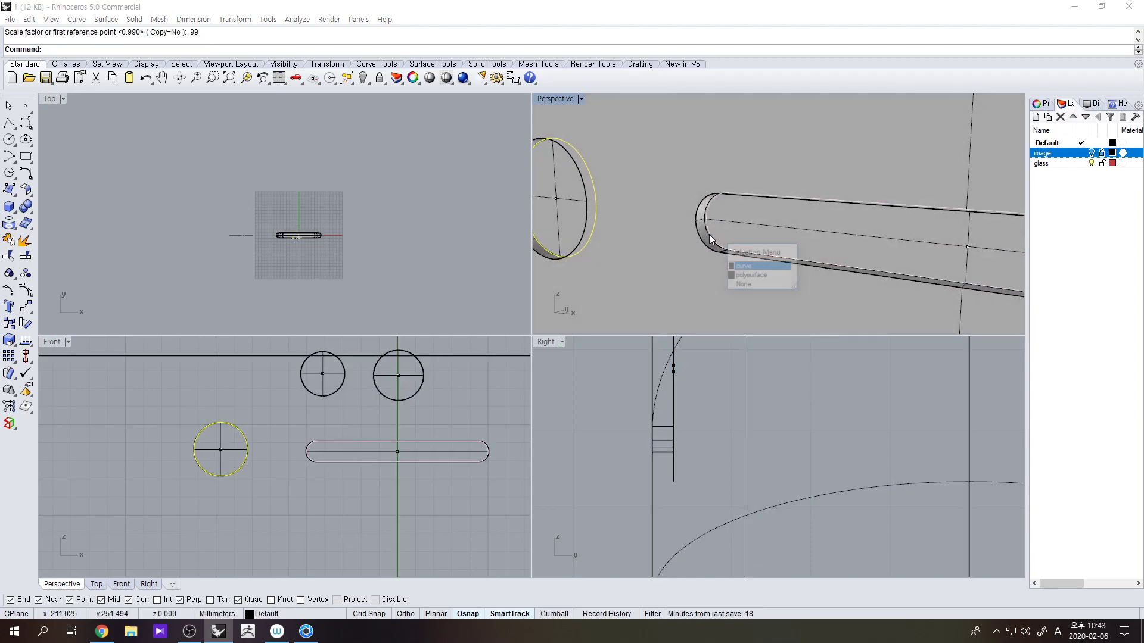
click(14, 211)
click(62, 244)
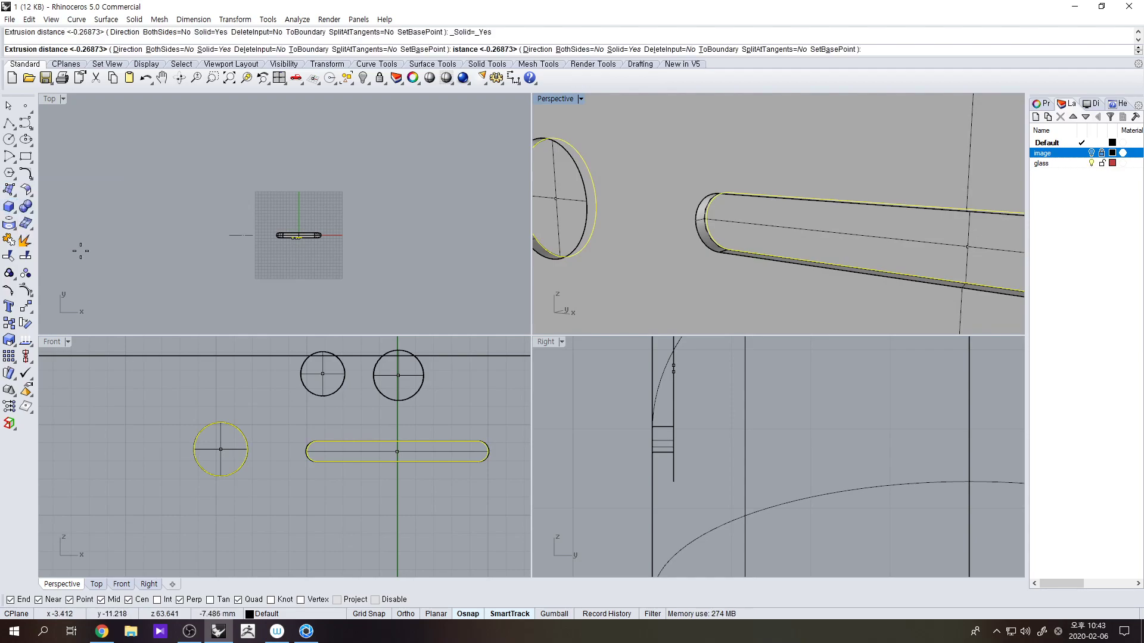
scroll(654, 416, down, 16)
scroll(642, 479, up, 10)
scroll(647, 450, up, 2)
click(643, 449)
- Zoom all viewports to the model's extents and examine the whole phone from the front in perspective
scroll(711, 241, down, 7)
right_drag(711, 240, 734, 242)
scroll(734, 242, down, 3)
key(ctrl+alt+e)
scroll(834, 249, up, 10)
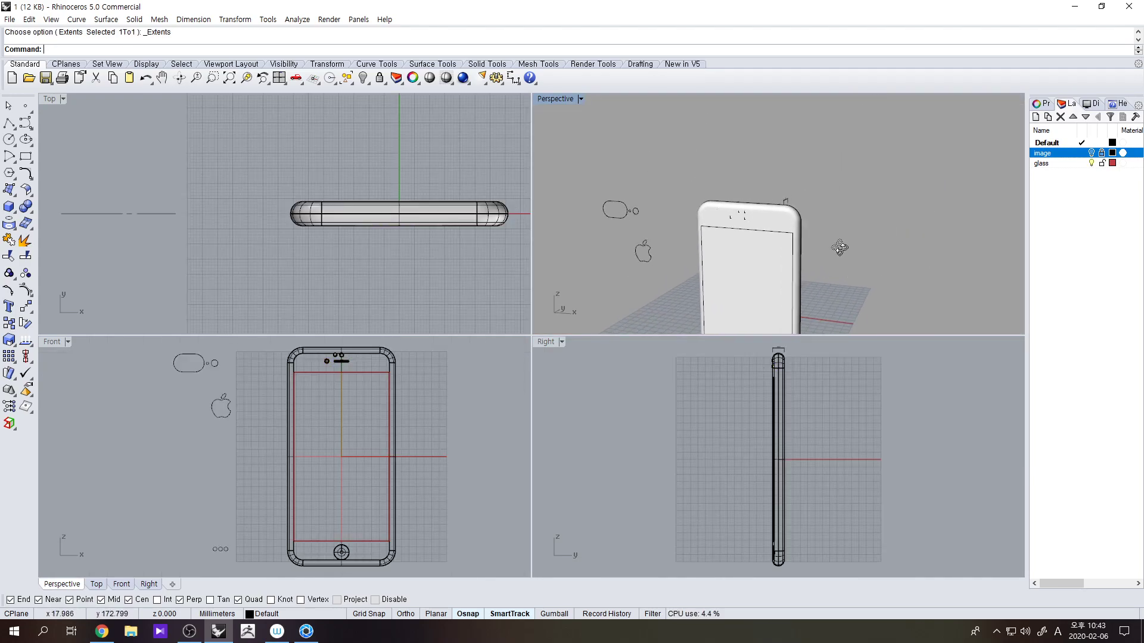
right_drag(718, 167, 756, 174)
scroll(769, 181, down, 6)
scroll(803, 239, down, 3)
right_drag(802, 239, 825, 253)
click(836, 261)
click(904, 306)
right_drag(904, 306, 871, 264)
scroll(872, 253, down, 4)
click(892, 460)
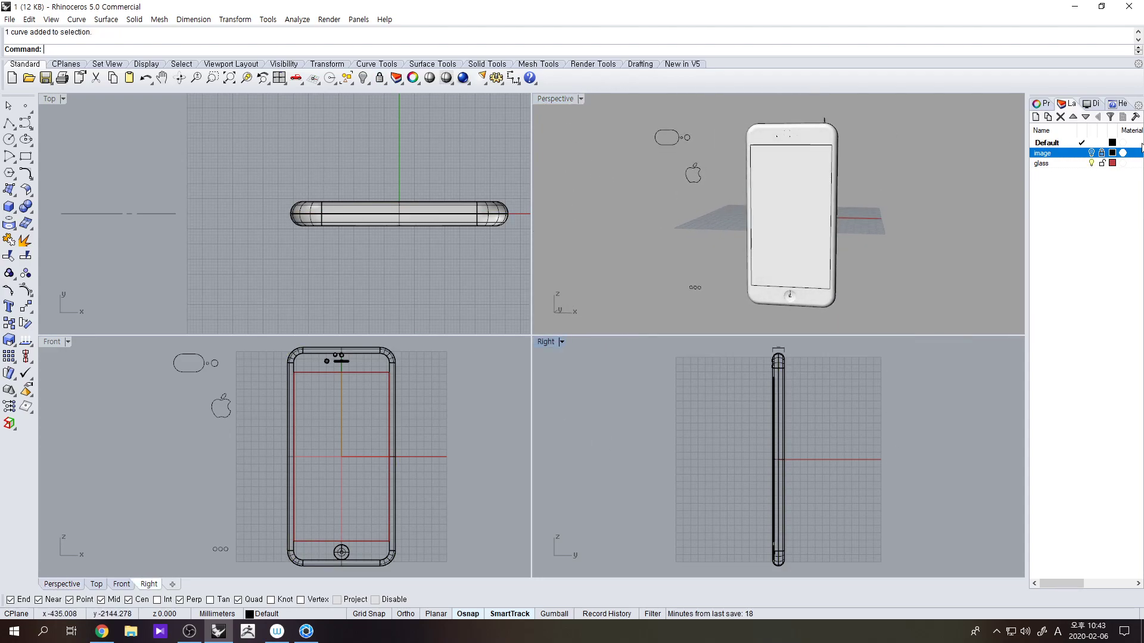
- Turn on the image layer with the reference drawing and leave the layer locked
click(1102, 150)
click(1091, 153)
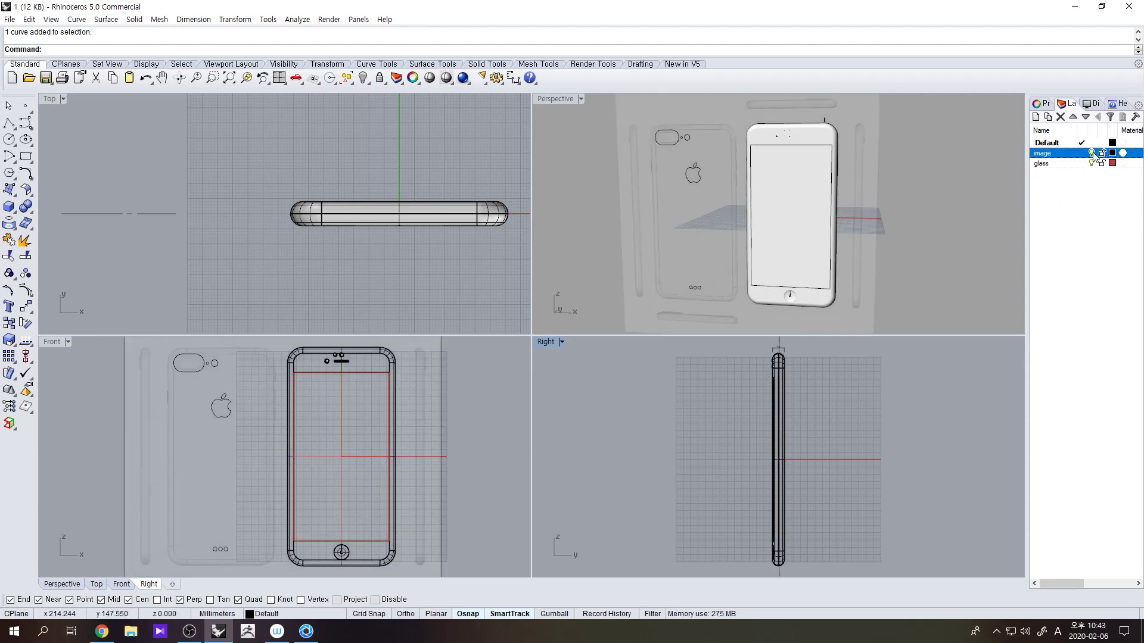
click(1103, 151)
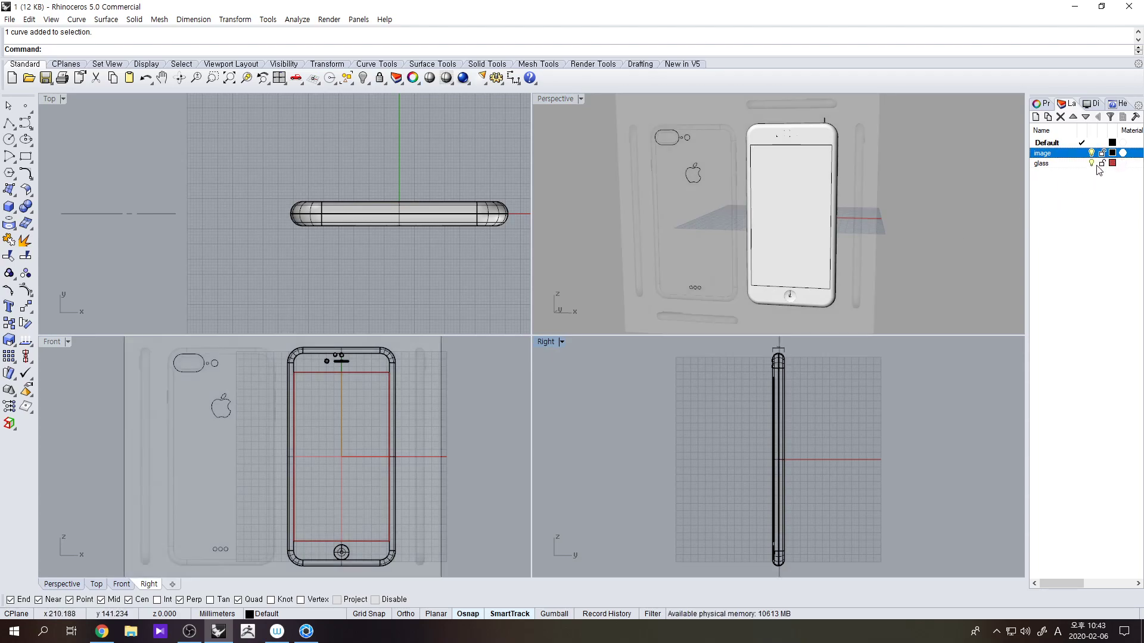
click(941, 267)
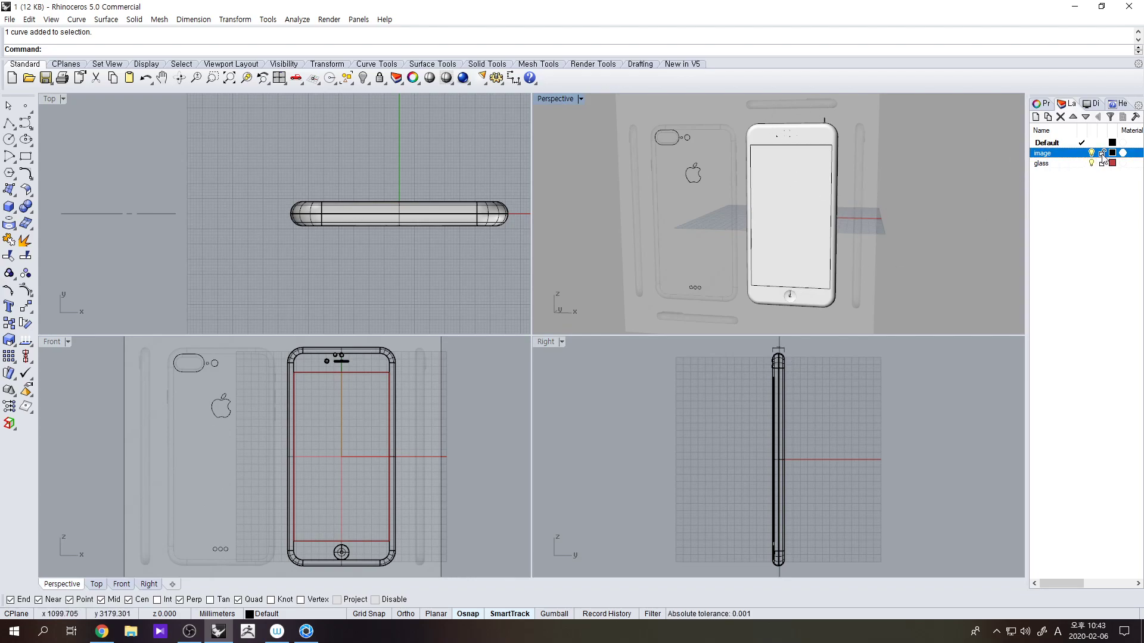
- Group all parts of the phone model in the front view
scroll(828, 385, down, 3)
scroll(256, 431, down, 2)
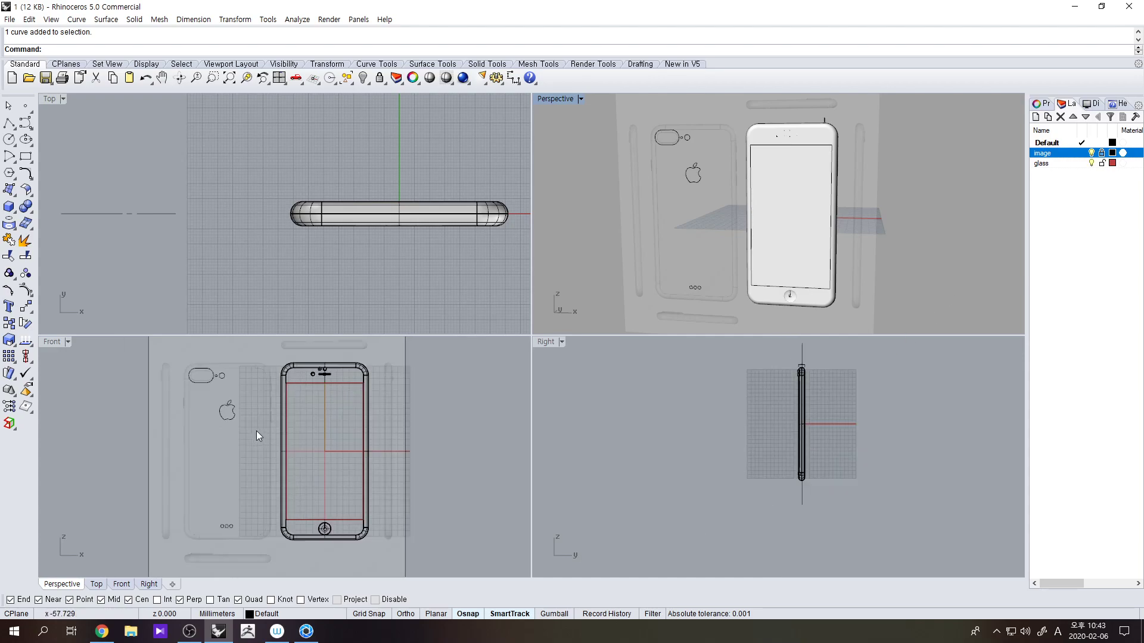
click(265, 363)
drag(267, 363, 361, 533)
key(ctrl+g)
click(382, 507)
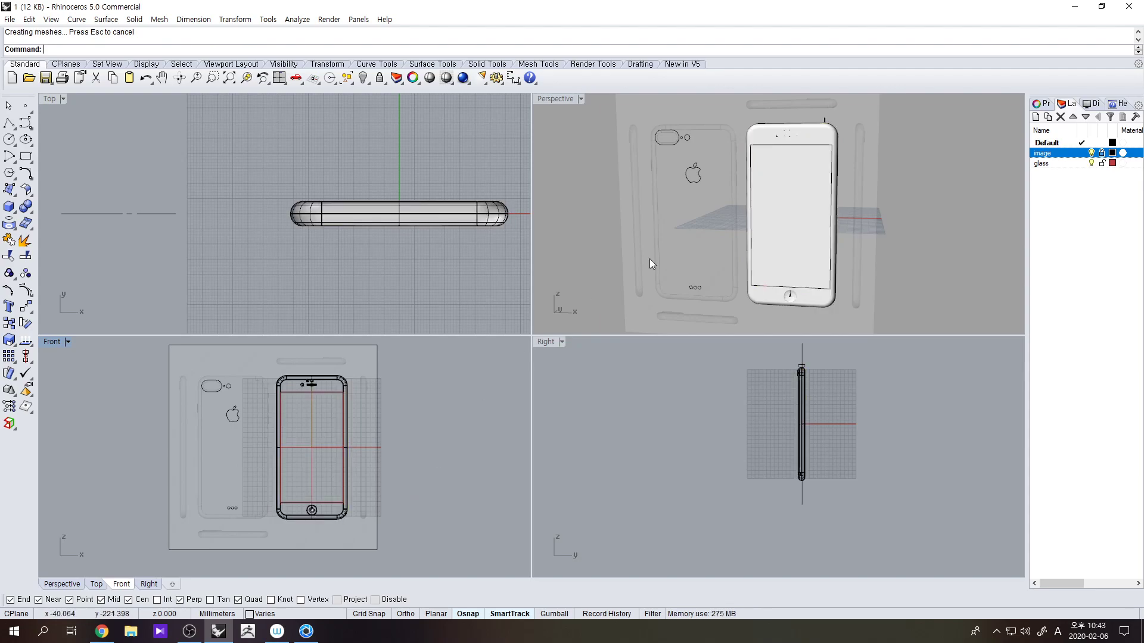
- Select and deselect the phone in the perspective view to check that its parts are picked as one group
click(816, 251)
click(952, 223)
click(831, 200)
click(867, 205)
click(787, 205)
click(724, 220)
click(798, 228)
click(863, 239)
click(796, 263)
- Try moving the grouped phone about 79 mm in the negative X direction onto the back-view drawing, and undo the move
right_drag(316, 524, 367, 514)
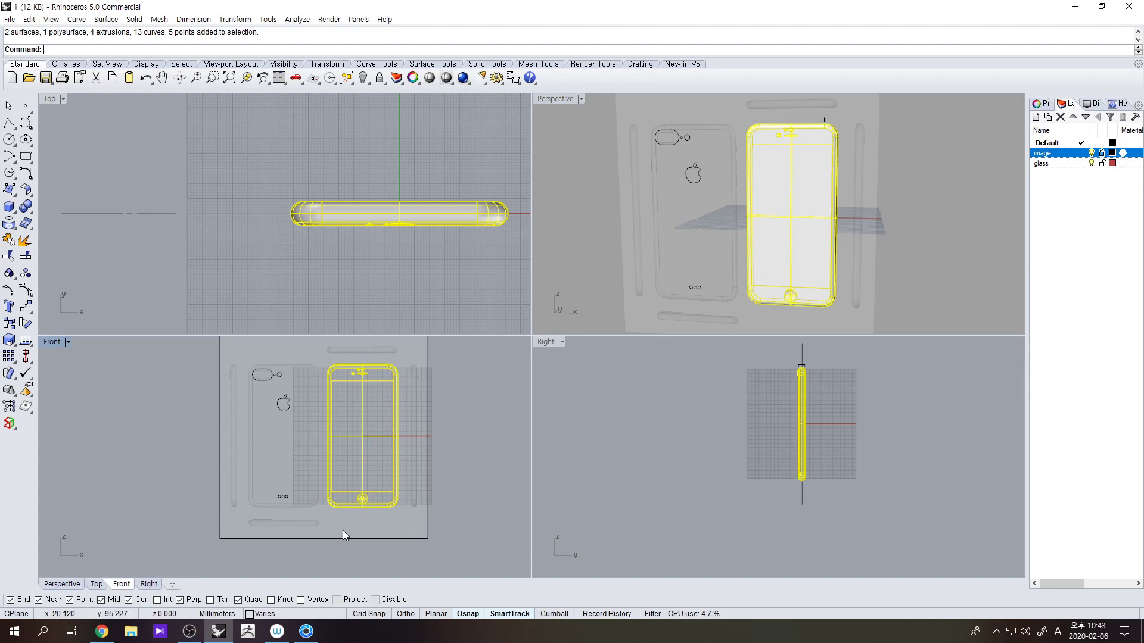
text(m)
key(Return)
click(491, 490)
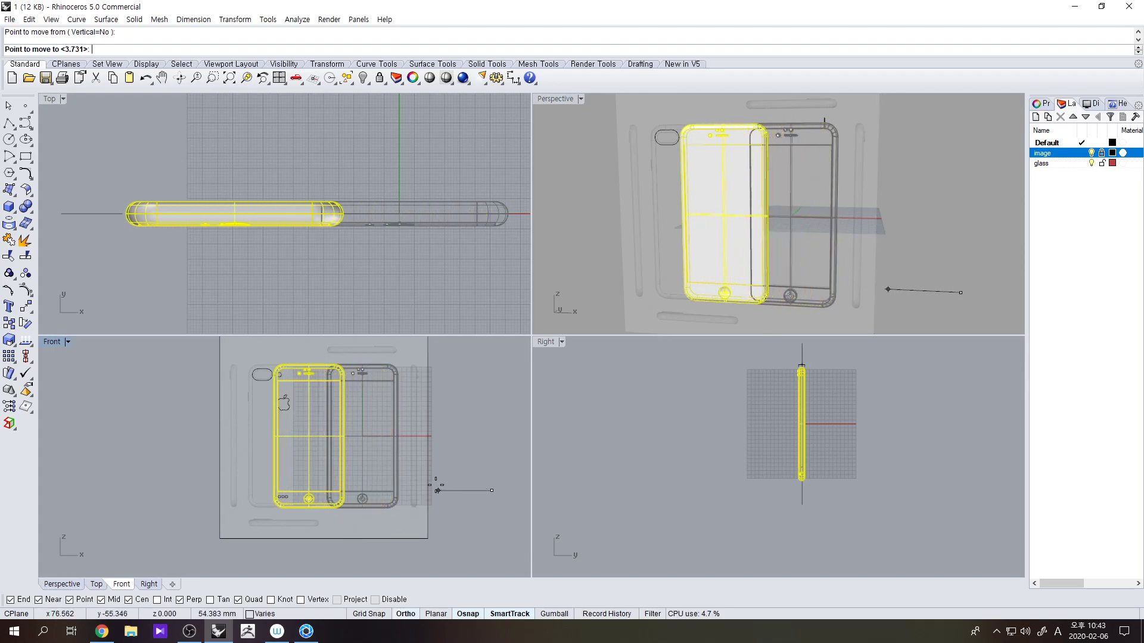
click(414, 489)
key(ctrl+z)
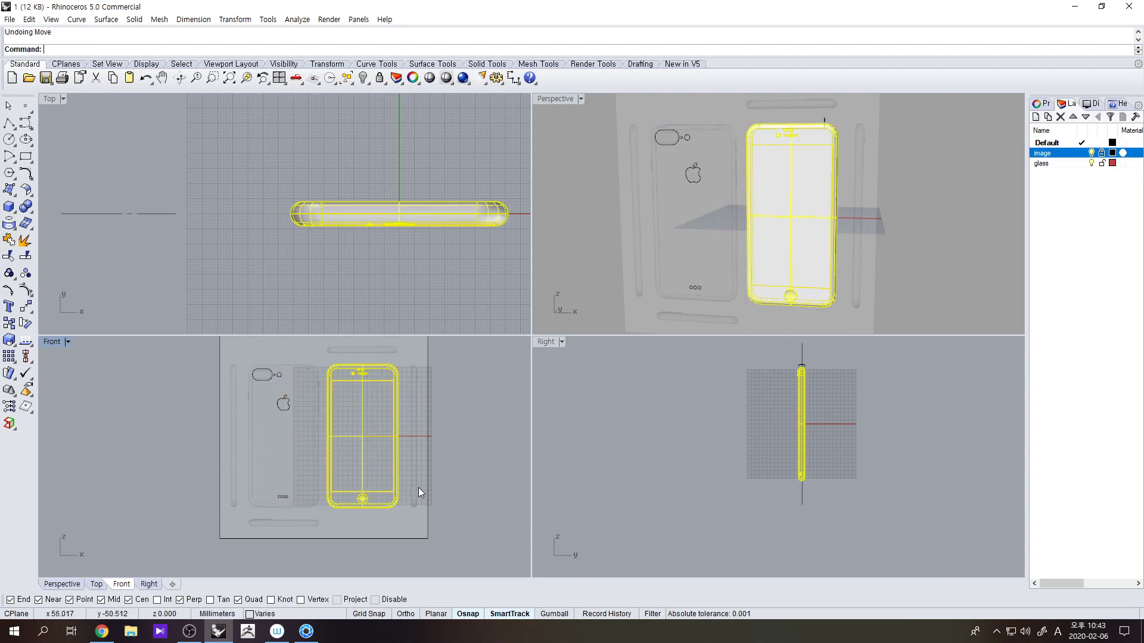
key(Escape)
- Unlock the image layer, try moving the reference image in the positive X direction, and undo that move
click(1103, 153)
click(417, 407)
drag(431, 430, 504, 434)
key(Escape)
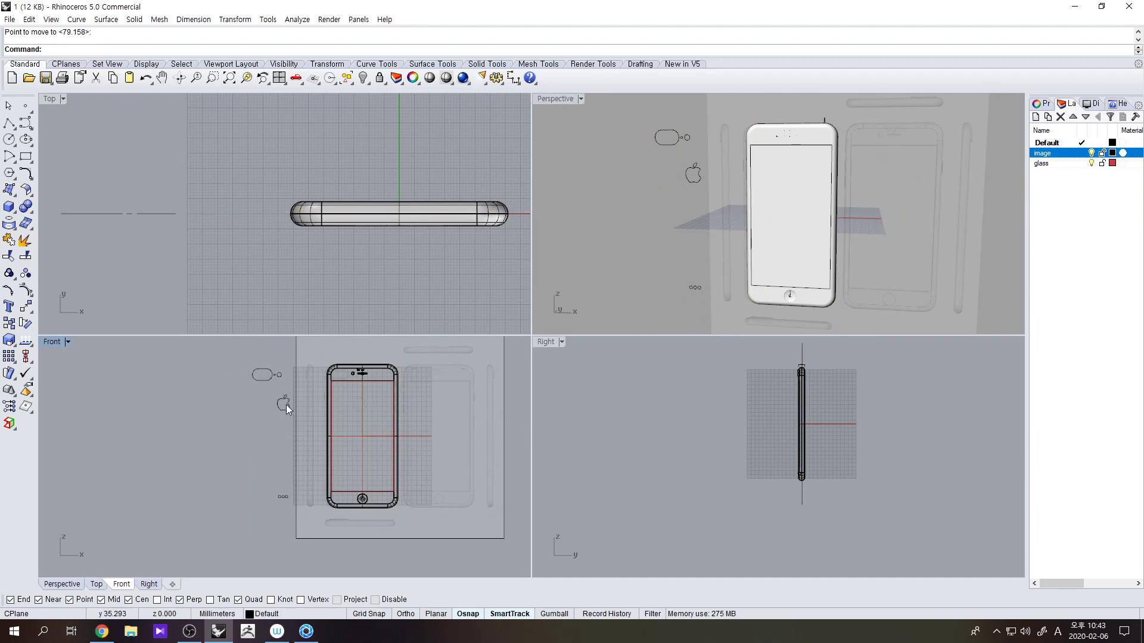
key(ctrl+z)
key(Escape)
- Lock the image layer again so the reference drawing cannot be picked
click(756, 258)
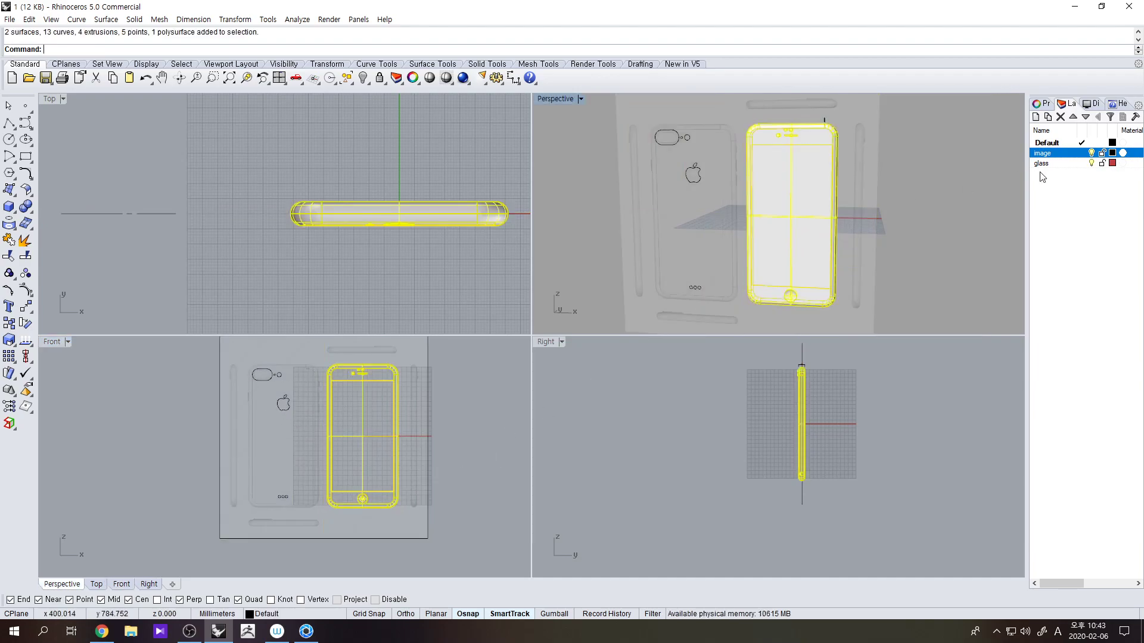
click(1102, 153)
click(1000, 221)
- Move the grouped phone about 79 mm in the negative X direction in the front view, onto the back-view drawing
click(821, 222)
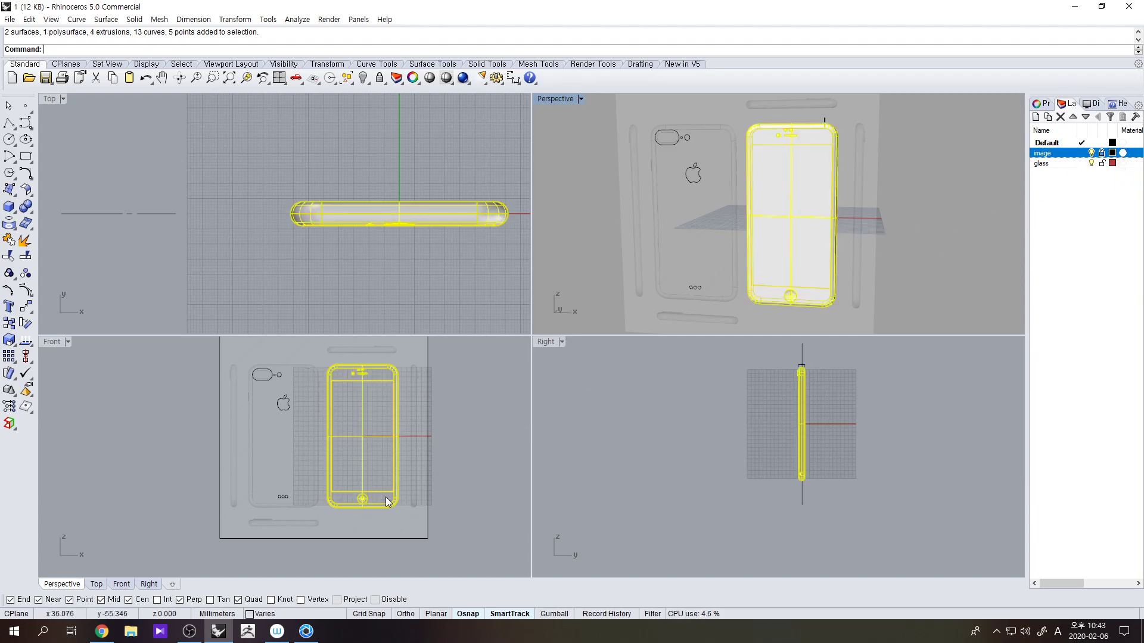
right_drag(303, 506, 369, 534)
double_click(59, 343)
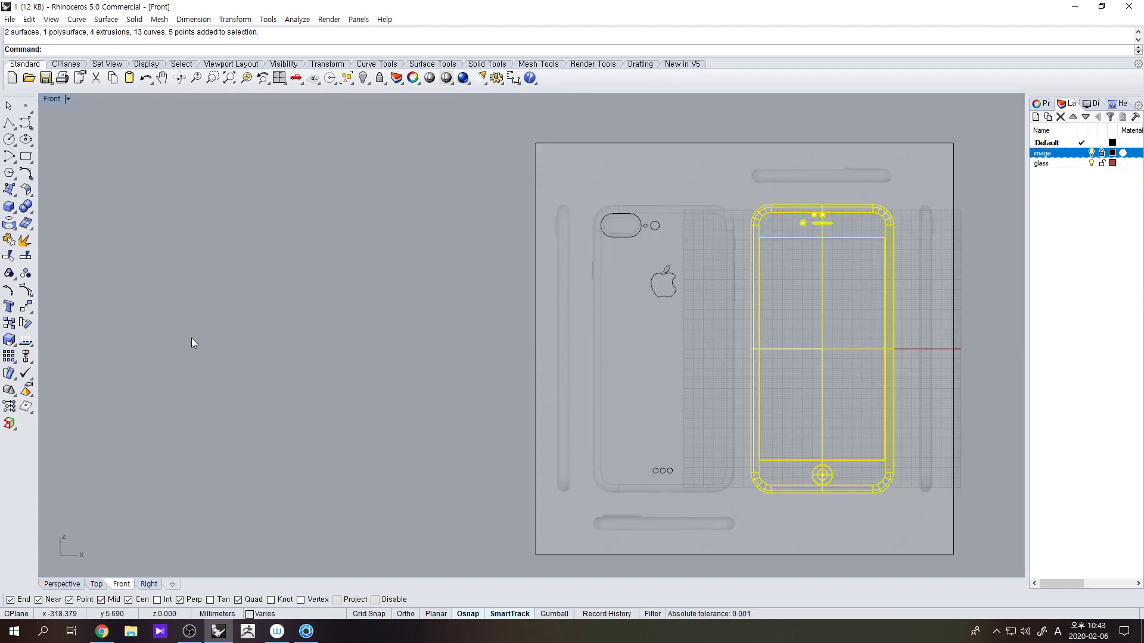
text(m)
key(Return)
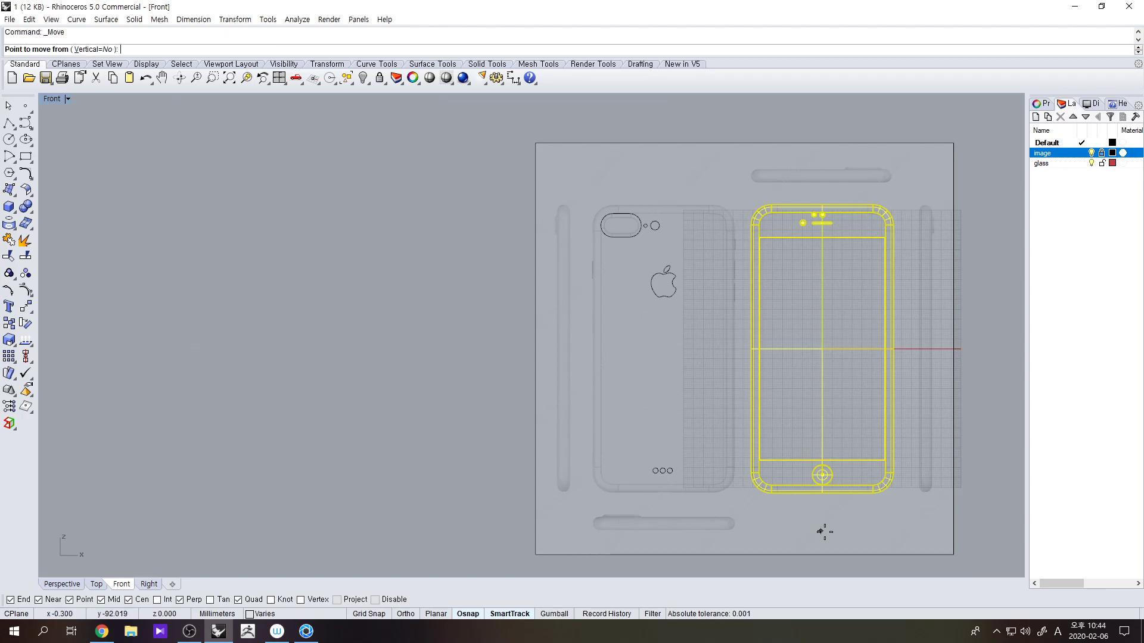
click(839, 542)
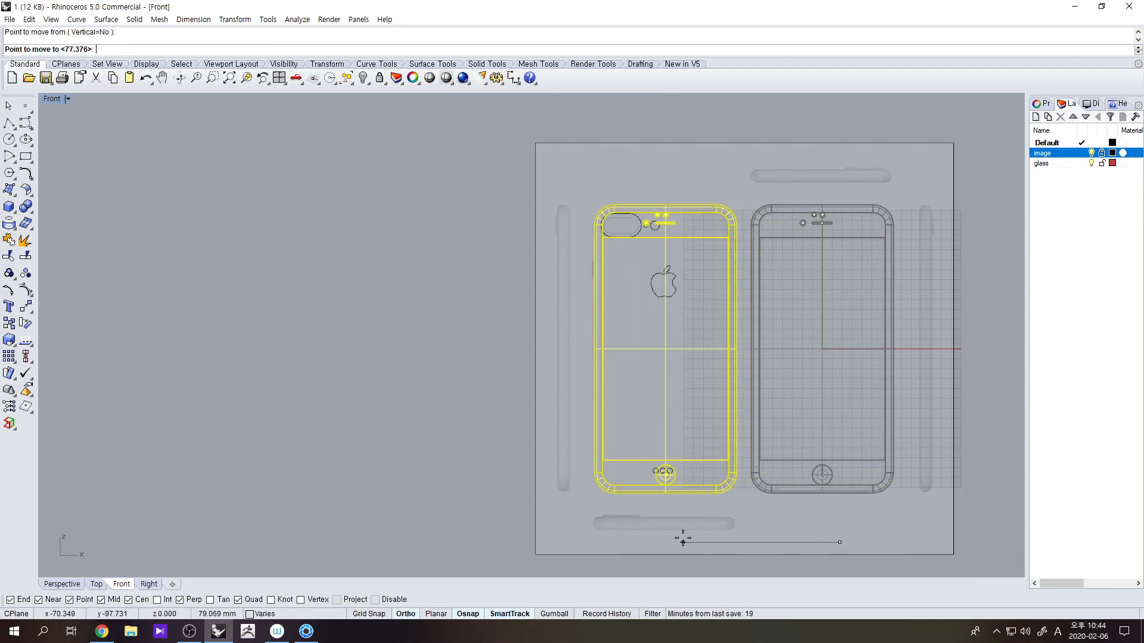
click(681, 538)
key(Escape)
- Project the Apple logo's body and leaf curves onto the phone body in the front view
scroll(666, 274, up, 3)
scroll(655, 276, up, 3)
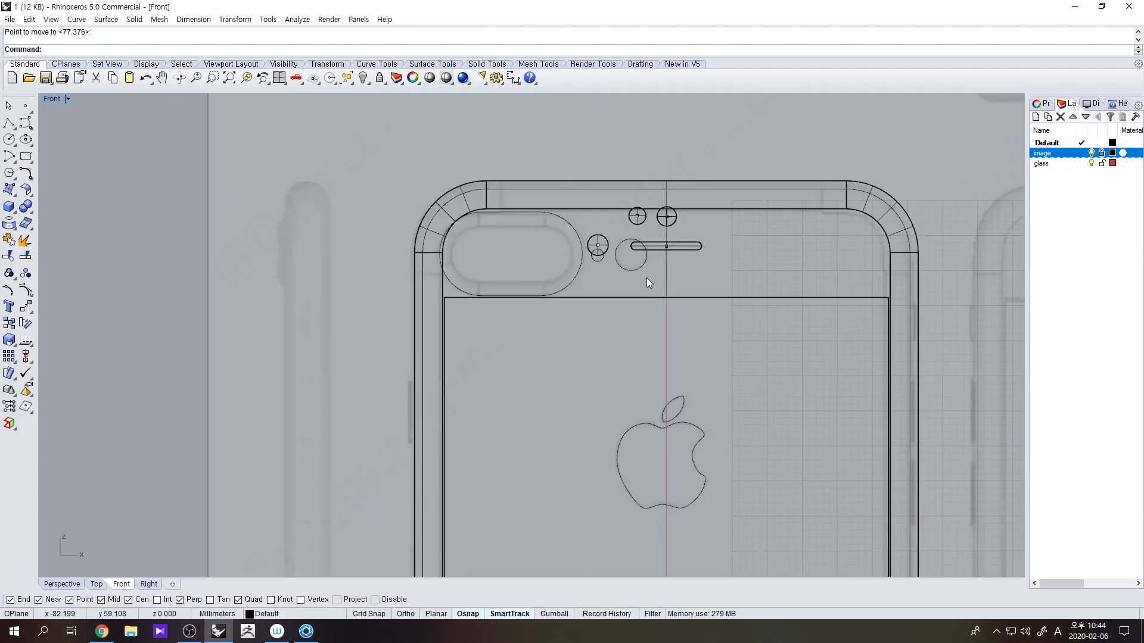
click(698, 439)
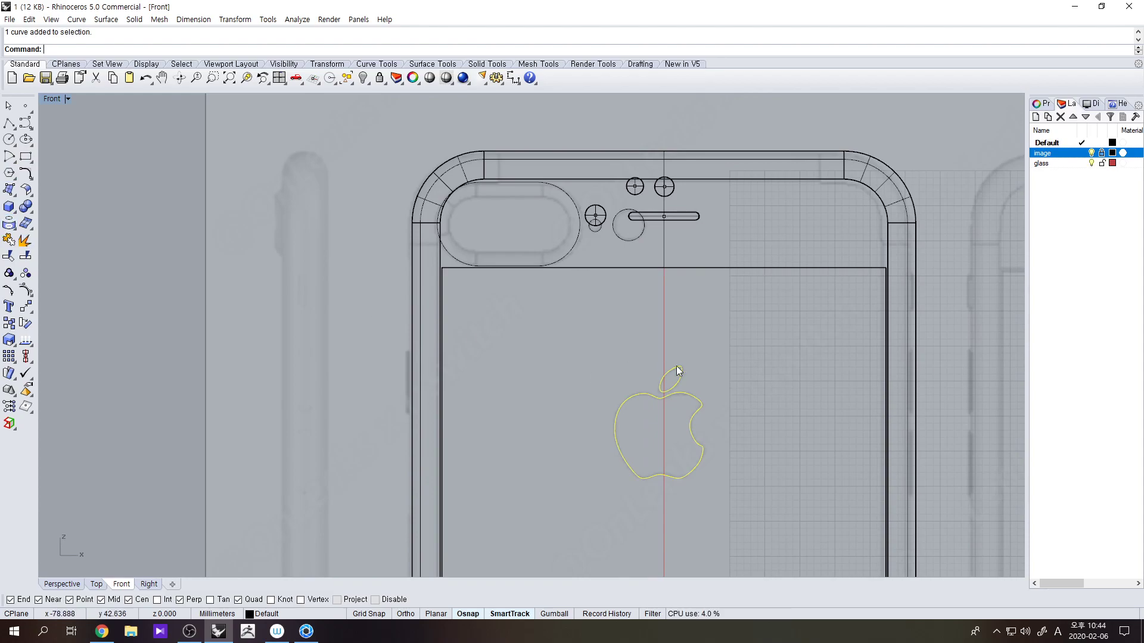
click(26, 223)
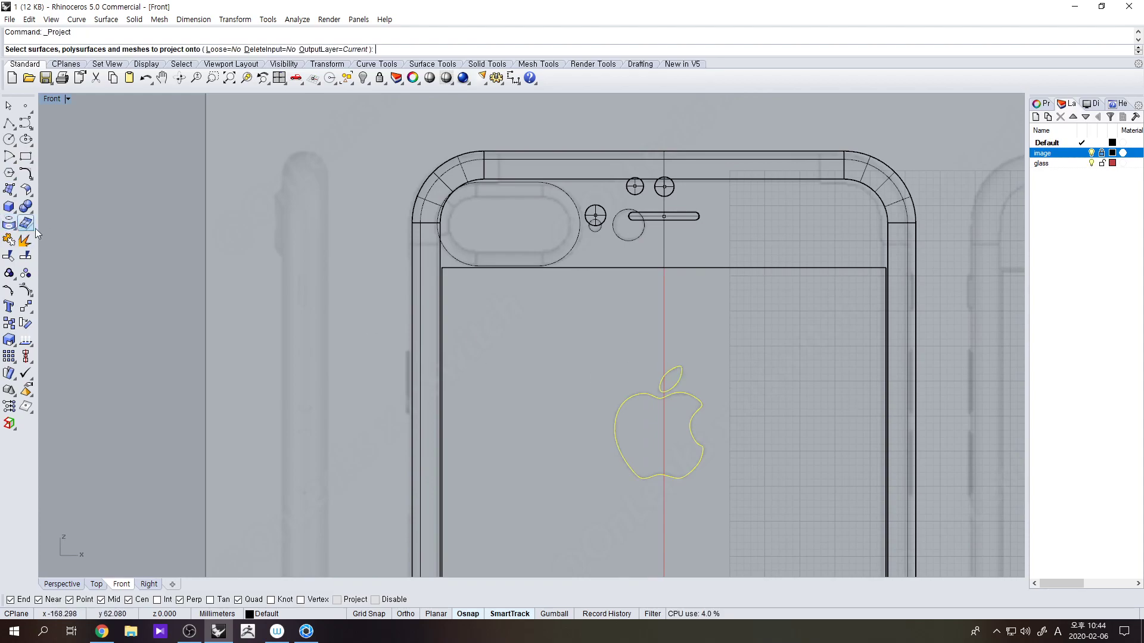
click(883, 201)
key(Return)
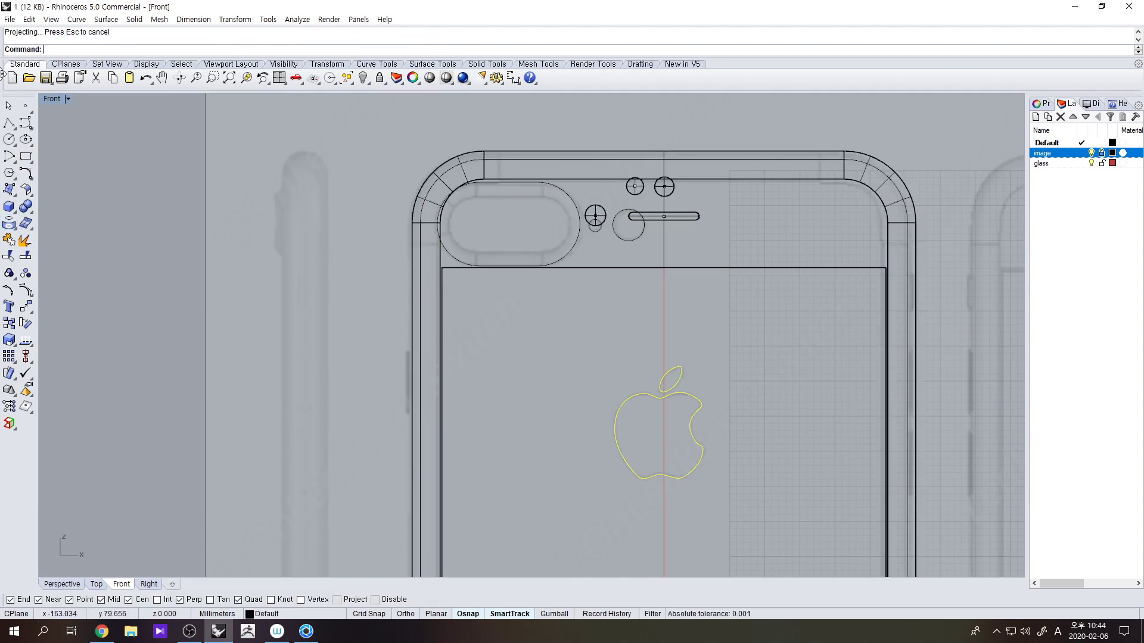
- Delete the logo curves projected on the phone's front side, keeping only the ones on the back face
double_click(52, 99)
scroll(801, 399, up, 10)
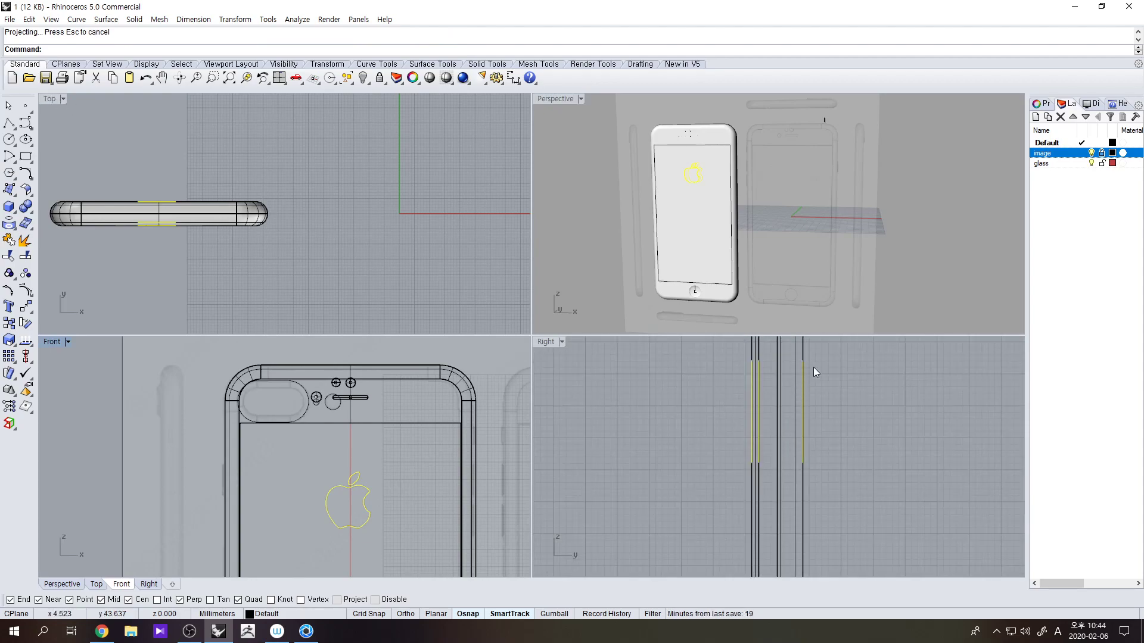
drag(831, 514, 804, 396)
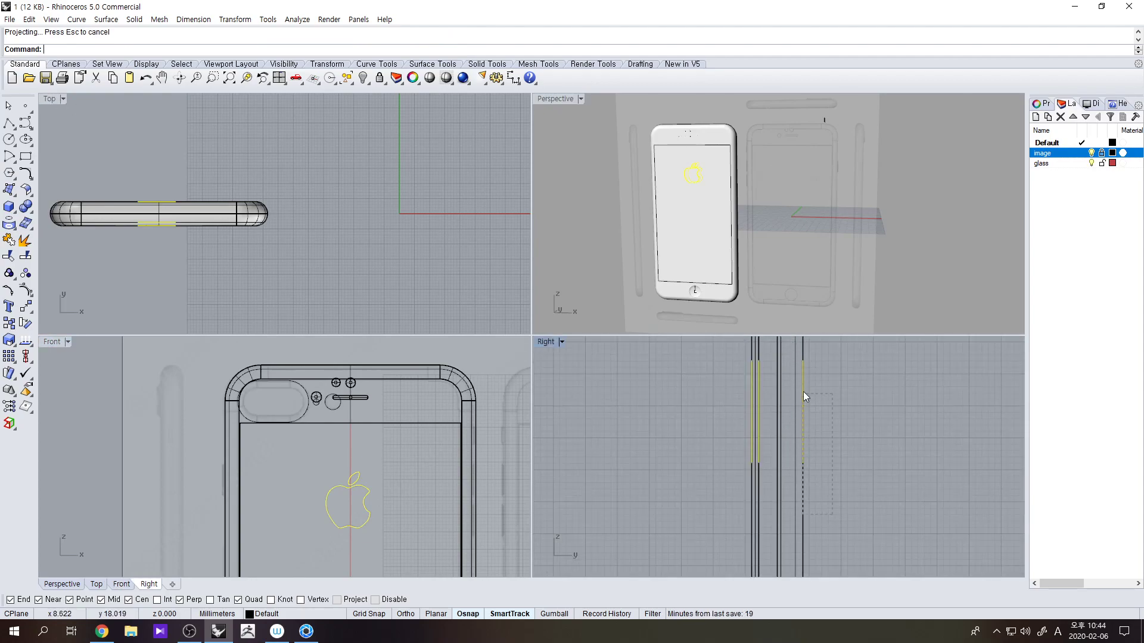
ctrl+drag(796, 355, 796, 355)
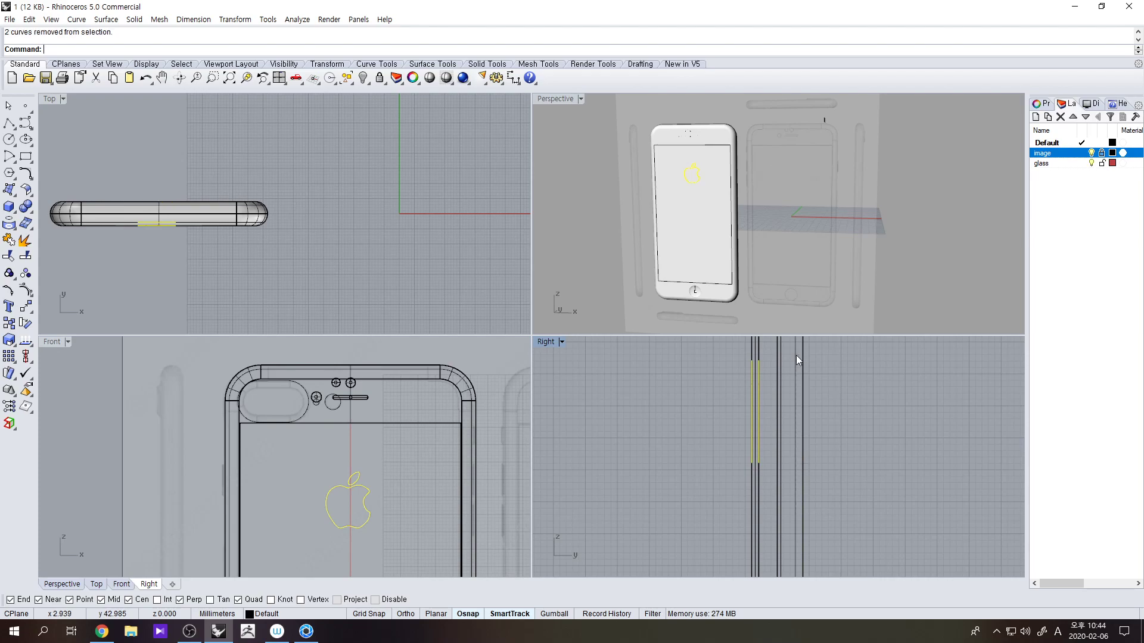
key(Delete)
- Try splitting the phone body with the projected logo curves in the perspective view
mouse_move(871, 244)
right_down()
mouse_move(728, 227)
mouse_move(830, 195)
mouse_move(775, 286)
right_up()
key(ctrl+alt+s)
mouse_move(774, 219)
right_down()
mouse_move(739, 190)
mouse_move(795, 196)
mouse_move(796, 145)
right_up()
key(ctrl+a)
click(25, 256)
click(743, 188)
ctrl+click(749, 180)
click(750, 181)
click(755, 180)
click(755, 180)
right_click(755, 179)
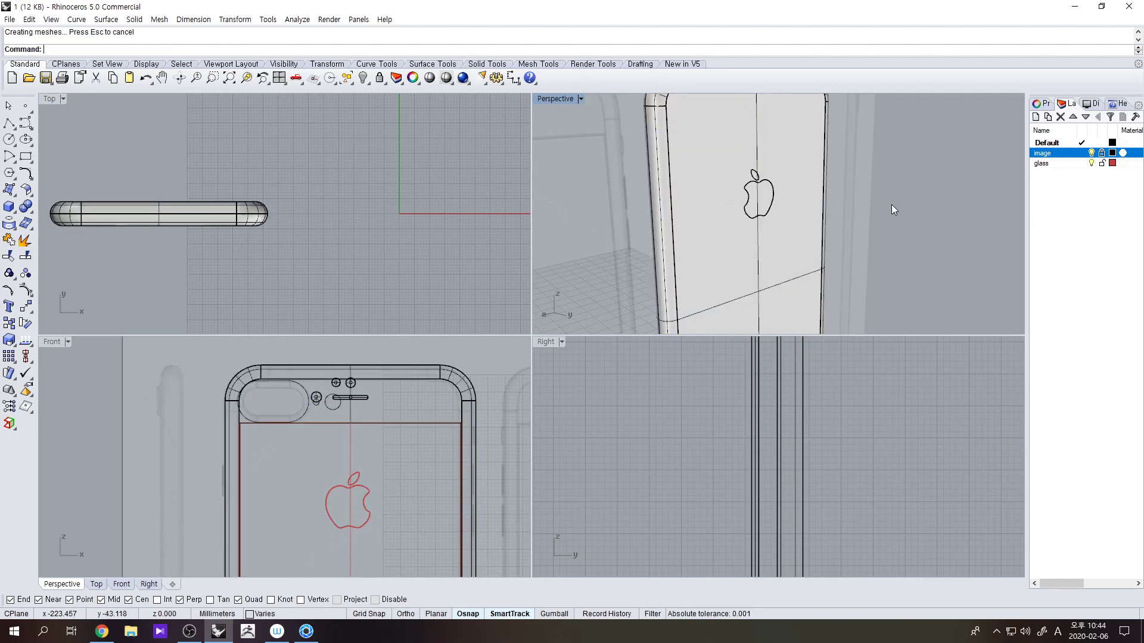
- Check the phone's surfaces around the logo and undo the split
right_drag(894, 206, 784, 191)
scroll(888, 198, up, 5)
key(ctrl+a)
key(Escape)
key(ctrl+a)
right_drag(879, 226, 793, 228)
key(Escape)
key(ctrl+z)
click(840, 368)
right_drag(874, 269, 669, 280)
scroll(822, 189, up, 4)
key(ctrl+a)
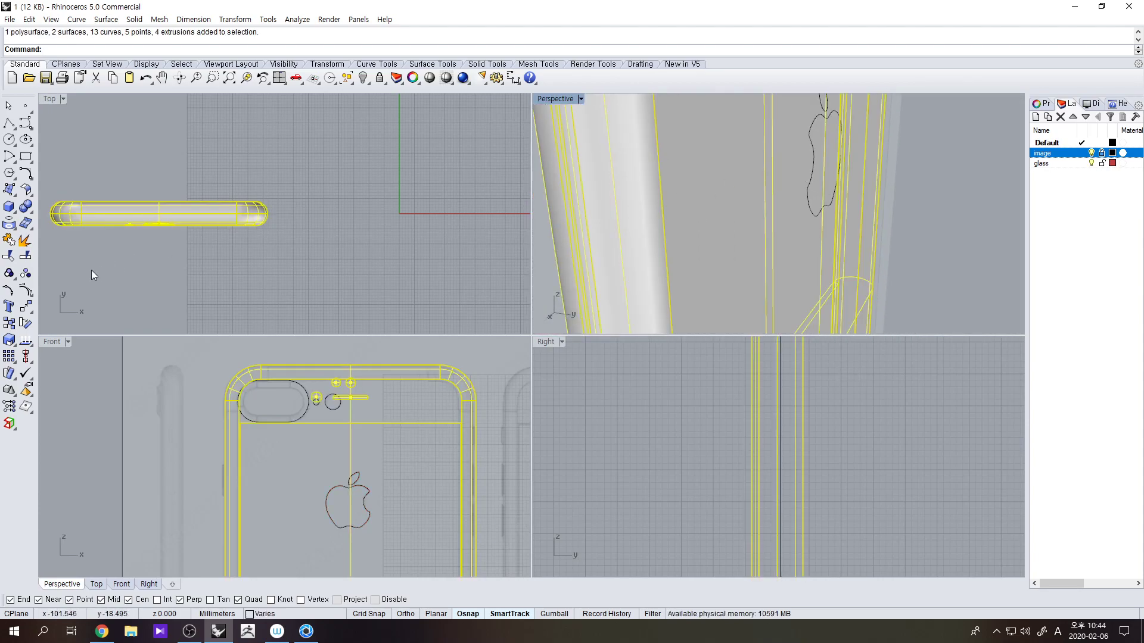
click(26, 256)
click(816, 166)
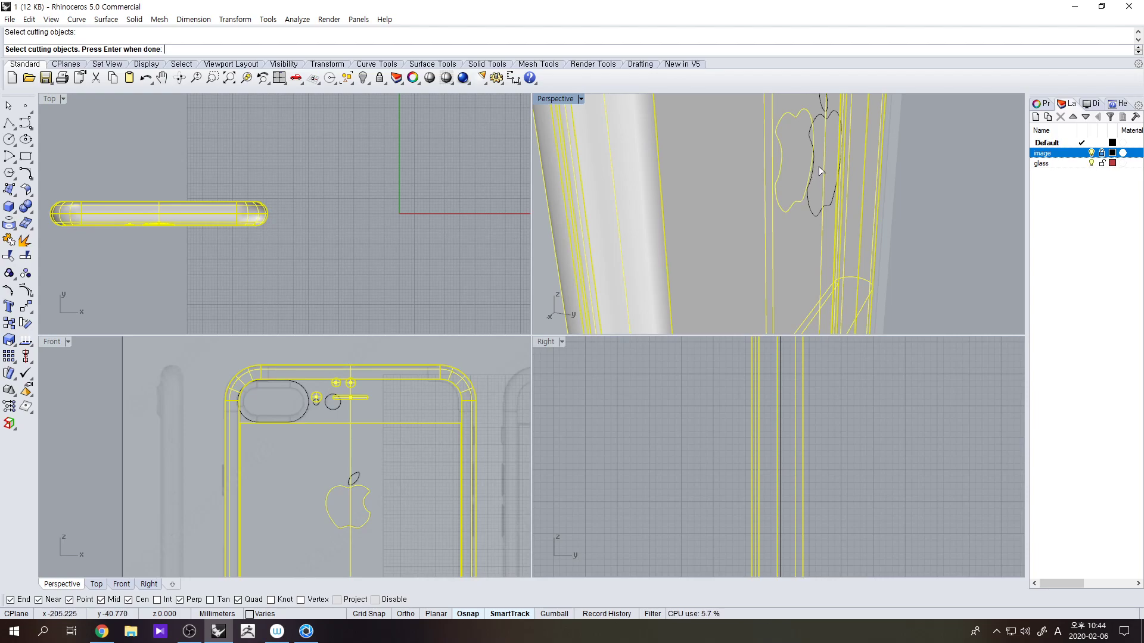
key(Escape)
key(Escape)
- Try splitting the phone body again with the logo's body and leaf curves, and undo the split
right_click(838, 221)
click(837, 221)
right_click(830, 206)
click(831, 206)
shift+right_drag(843, 165, 846, 202)
click(831, 143)
right_click(832, 143)
right_drag(775, 243, 852, 261)
key(ctrl+a)
click(934, 223)
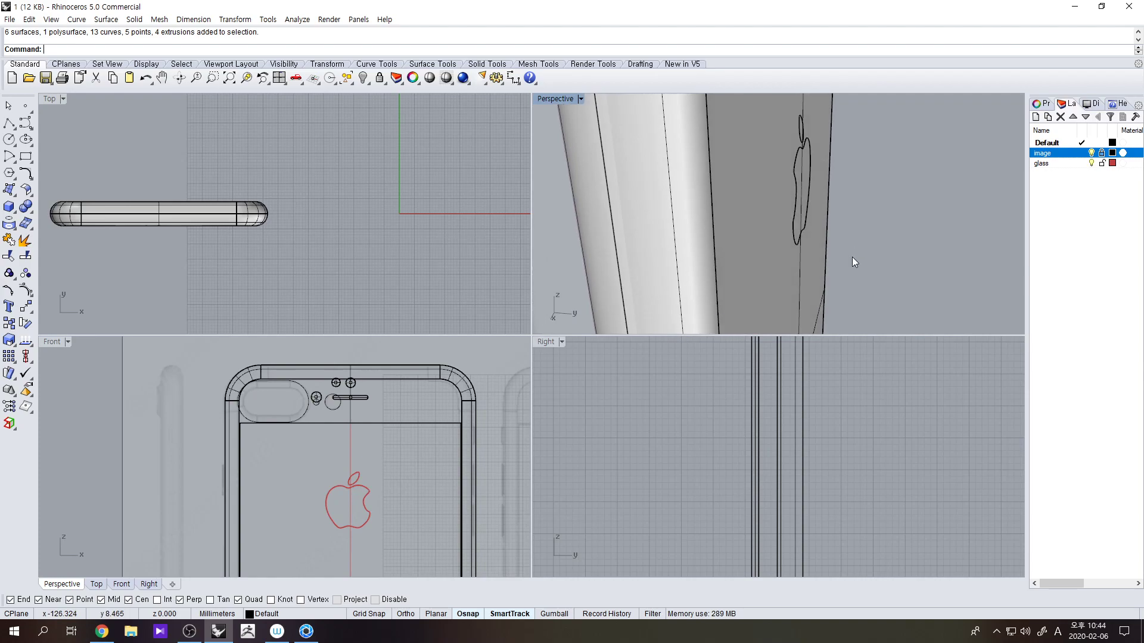
key(ctrl+z)
- Try splitting the phone body with the logo curves as cutting objects from a side angle
click(861, 258)
click(785, 258)
click(25, 256)
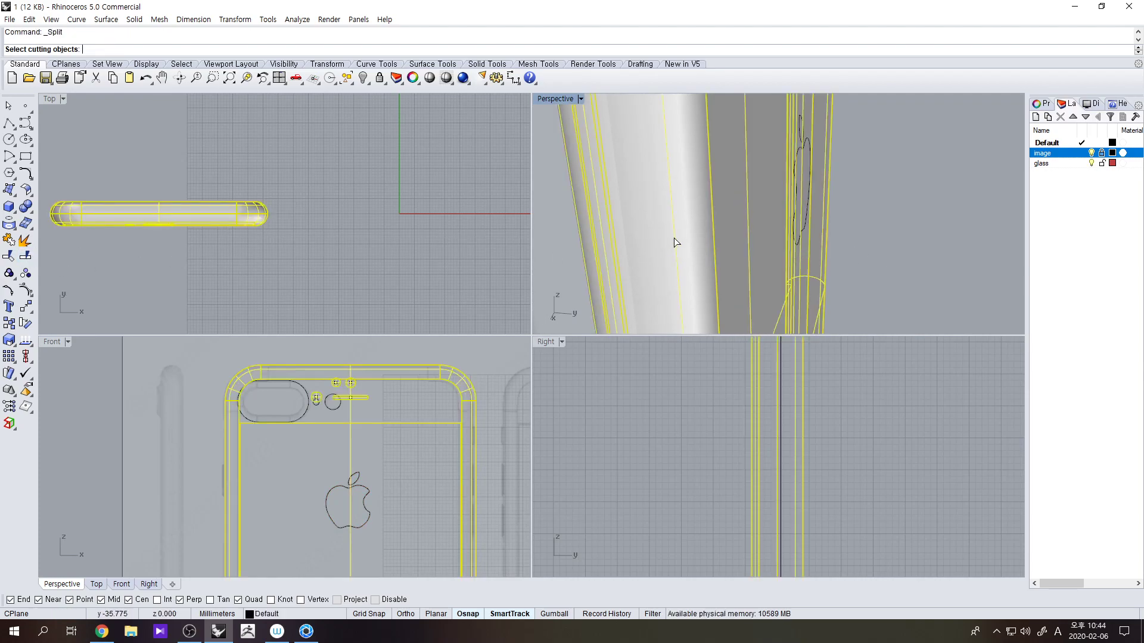
click(797, 153)
click(802, 141)
right_click(802, 141)
click(876, 174)
right_drag(877, 173, 808, 208)
click(808, 208)
click(830, 247)
- Retry the Split command with different picks of the phone body and logo curves, leaving the command each time
right_drag(775, 244, 837, 230)
key(ctrl+shift+s)
click(836, 229)
click(871, 146)
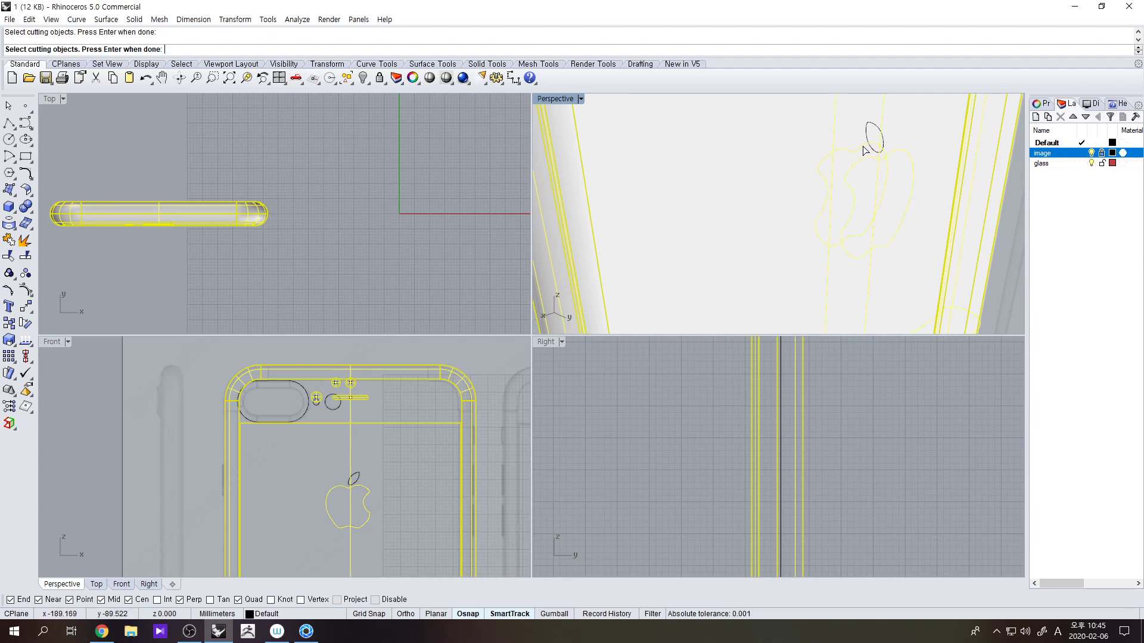
key(Escape)
click(838, 114)
key(ctrl+shift+s)
click(868, 136)
click(868, 143)
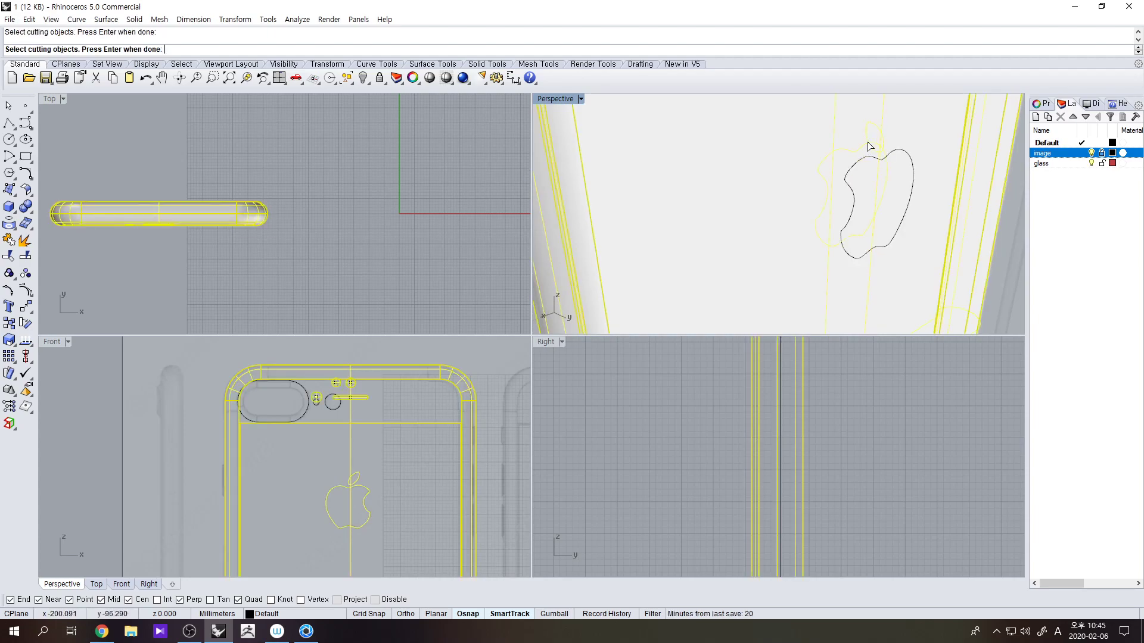
key(Escape)
key(ctrl+shift+s)
click(902, 153)
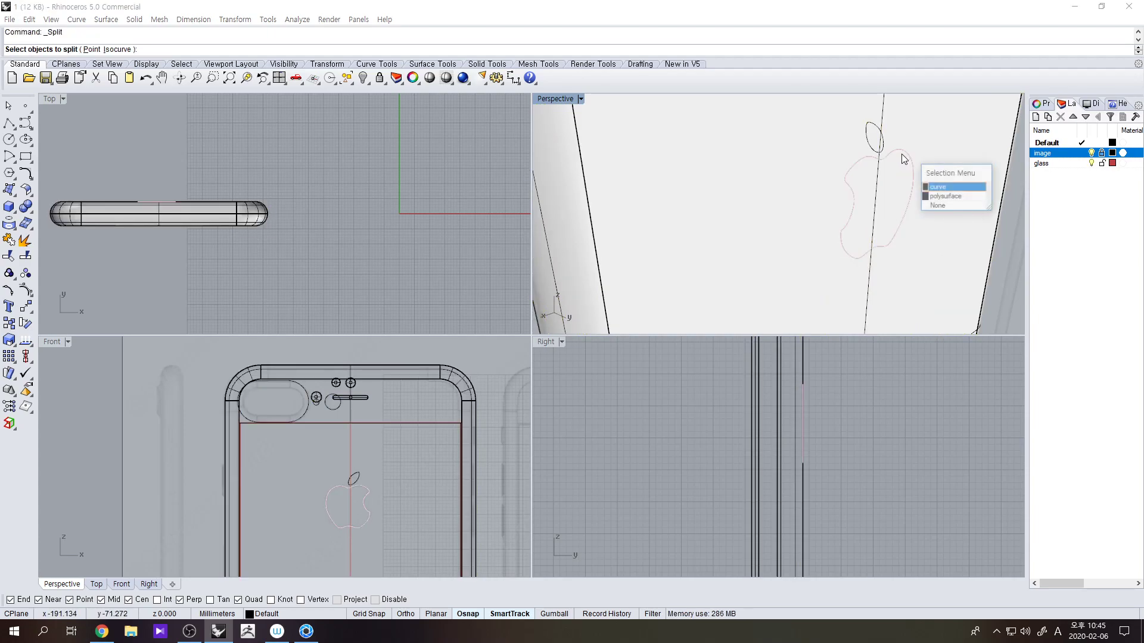
click(887, 147)
key(Return)
key(Escape)
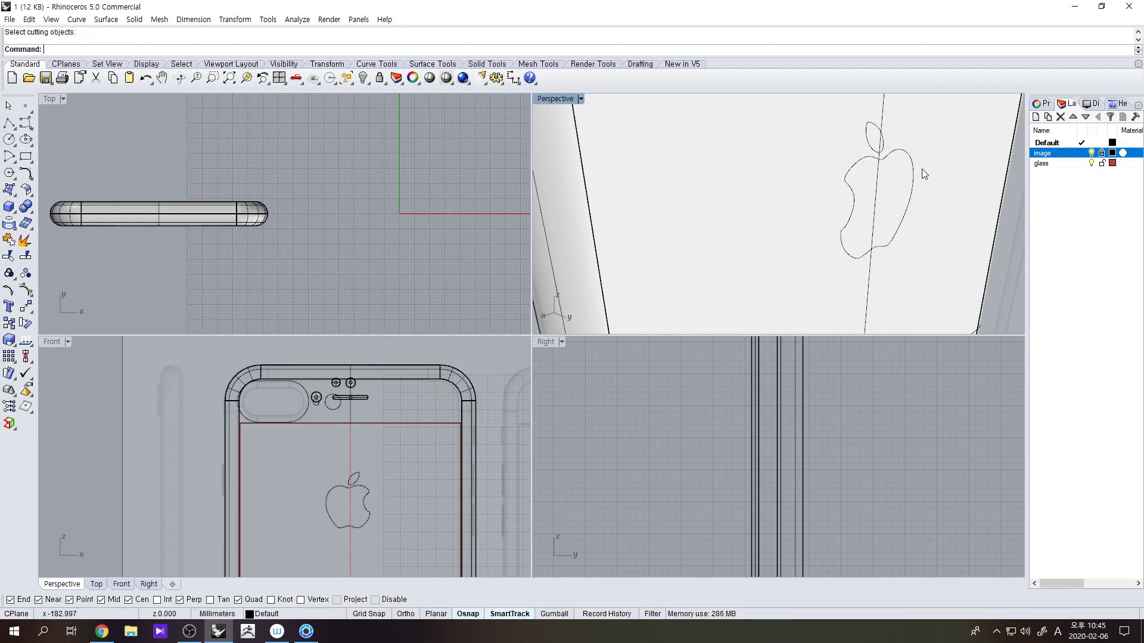
click(925, 182)
scroll(927, 186, down, 5)
click(983, 241)
right_drag(982, 241, 542, 274)
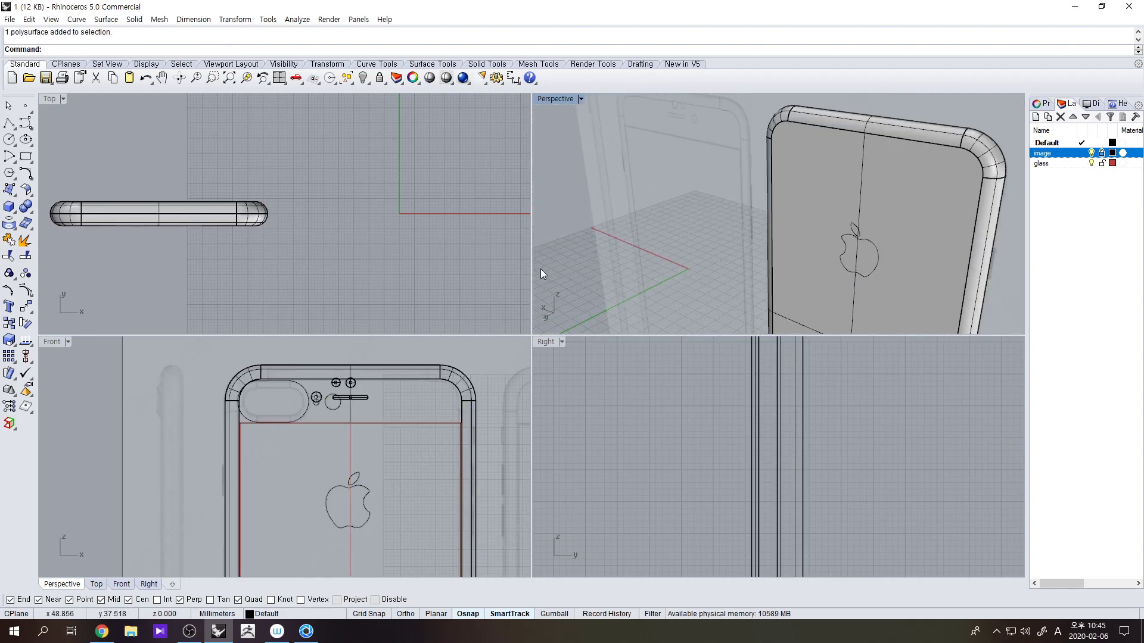
click(862, 238)
click(887, 264)
key(ctrl+shift+s)
click(859, 236)
click(739, 224)
- Extrude the logo's apple-shaped curve from the back face into the phone and select the extrusion
scroll(832, 453, up, 13)
scroll(765, 443, down, 5)
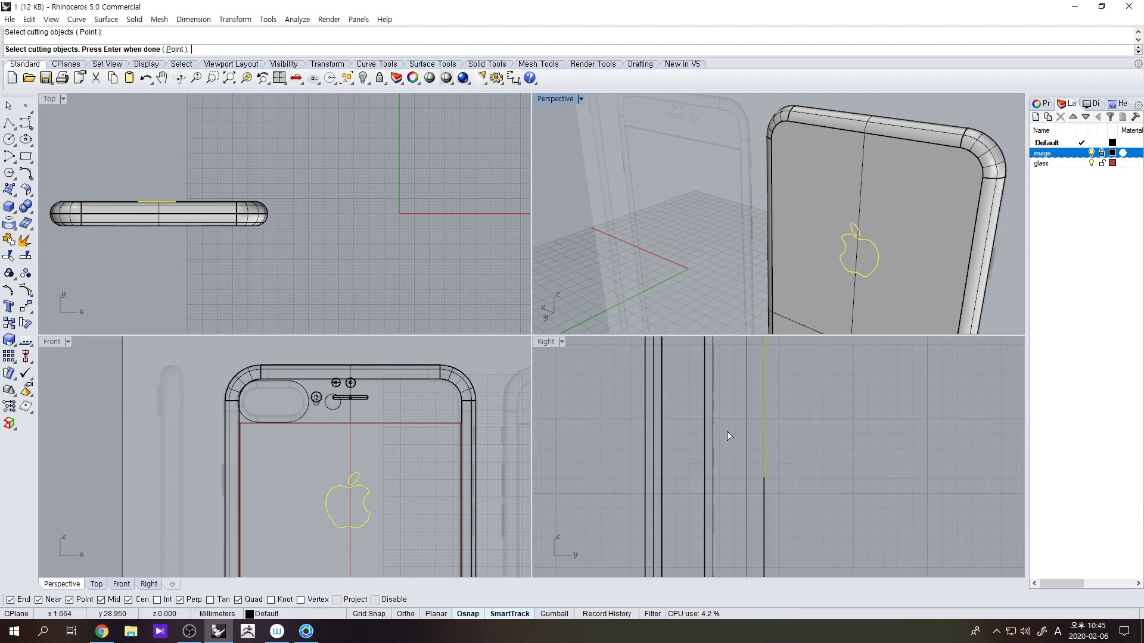
click(18, 214)
click(61, 234)
click(737, 442)
click(739, 472)
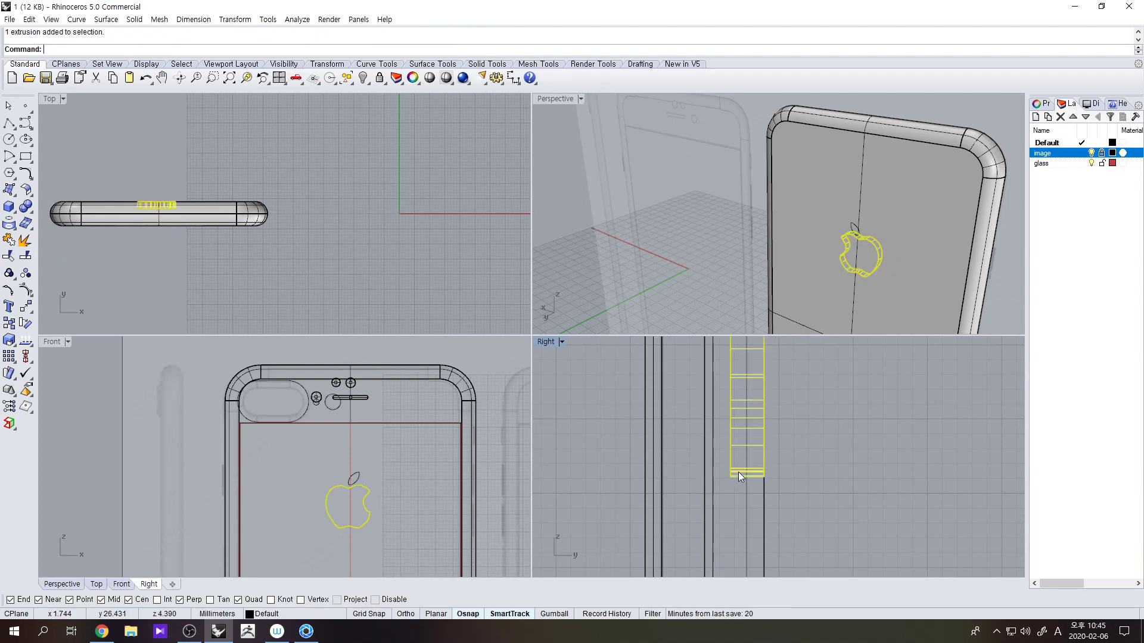
- Extrude the logo's leaf curve from the phone's back face in the same way
scroll(854, 227, up, 9)
right_drag(755, 394, 741, 416)
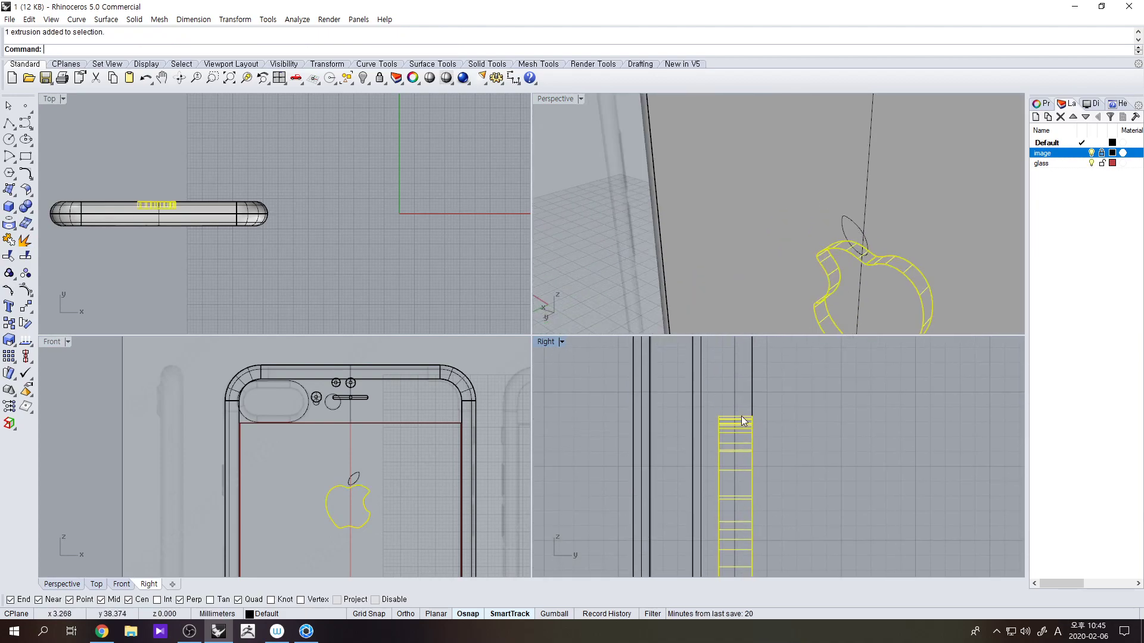
scroll(747, 379, down, 8)
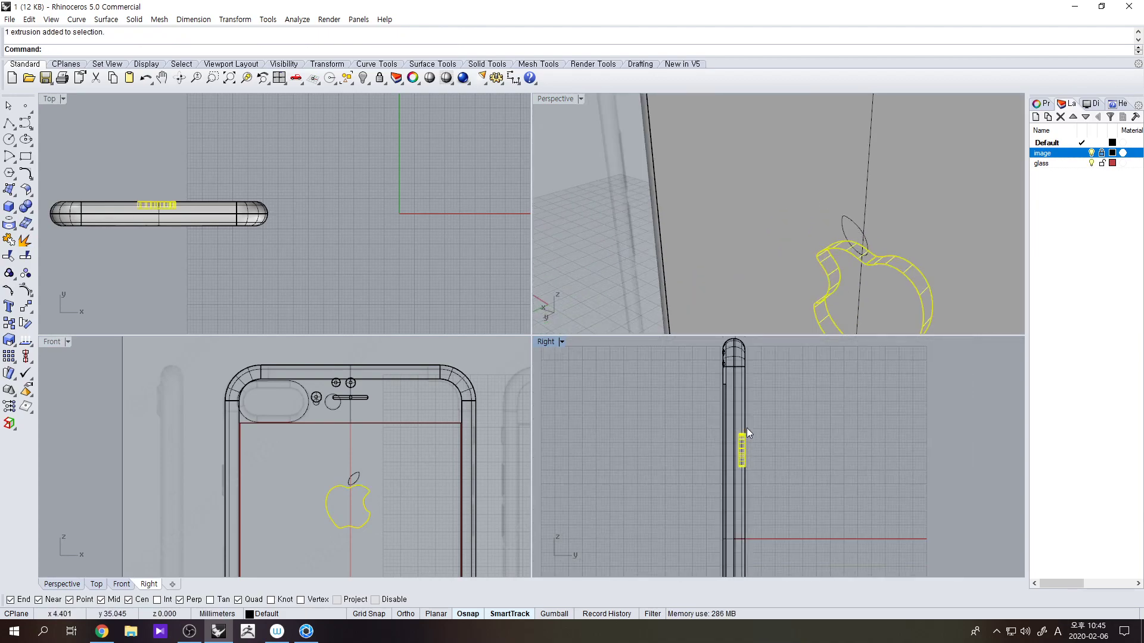
scroll(356, 472, up, 5)
click(408, 475)
click(409, 474)
right_click(409, 474)
right_click(796, 466)
scroll(732, 465, up, 12)
click(728, 467)
- Move the apple and leaf extrusions outward in the right view so they cross the phone's back face
click(731, 475)
shift+click(732, 492)
text(m)
key(space)
click(833, 480)
click(841, 480)
- Split the phone body with the apple and leaf extrusions as cutting objects, and delete the extrusions
click(666, 231)
click(25, 255)
click(918, 313)
click(856, 237)
click(893, 272)
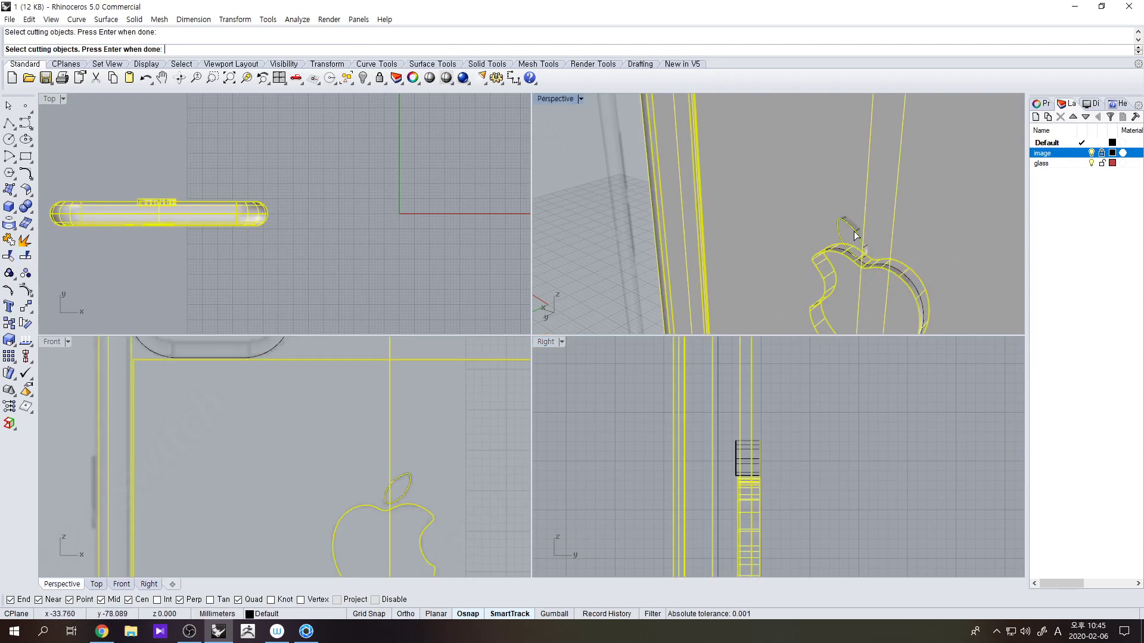
key(Return)
click(852, 237)
key(Delete)
- Create a layer named logo and assign the split apple and leaf surfaces to it
click(831, 246)
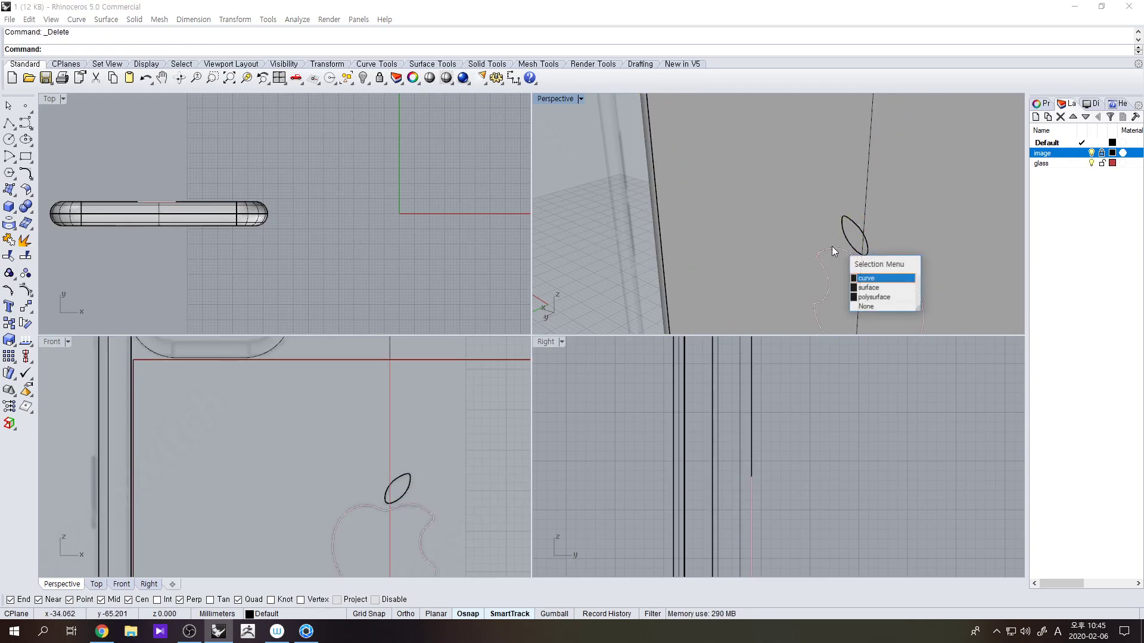
click(831, 245)
click(639, 235)
click(864, 262)
shift+click(854, 247)
scroll(840, 250, down, 3)
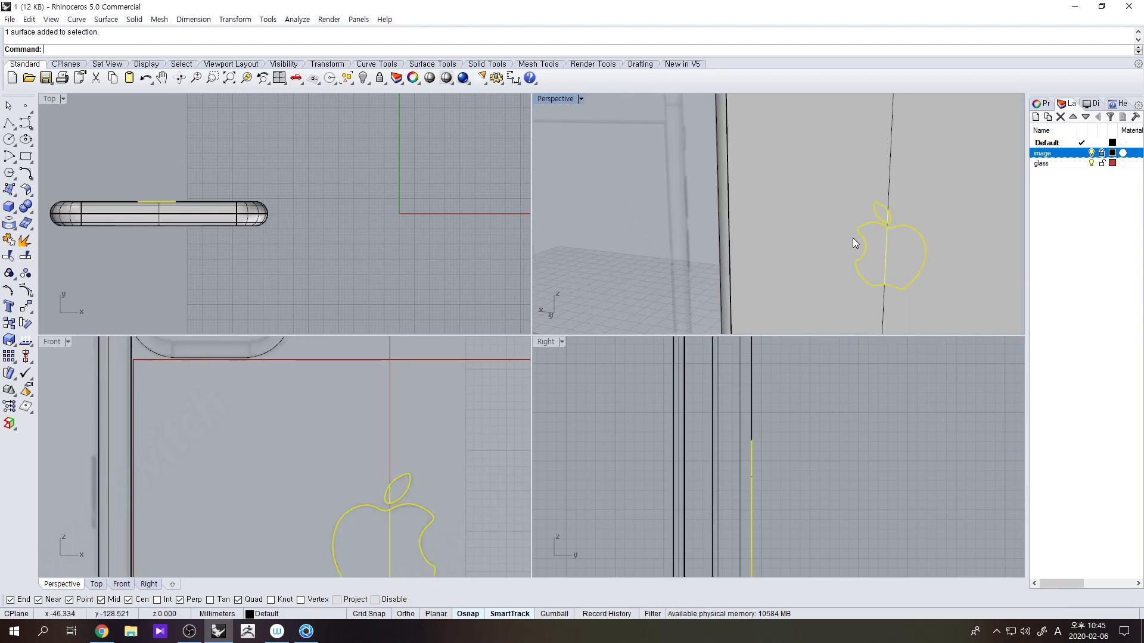
right_click(1070, 193)
click(1071, 196)
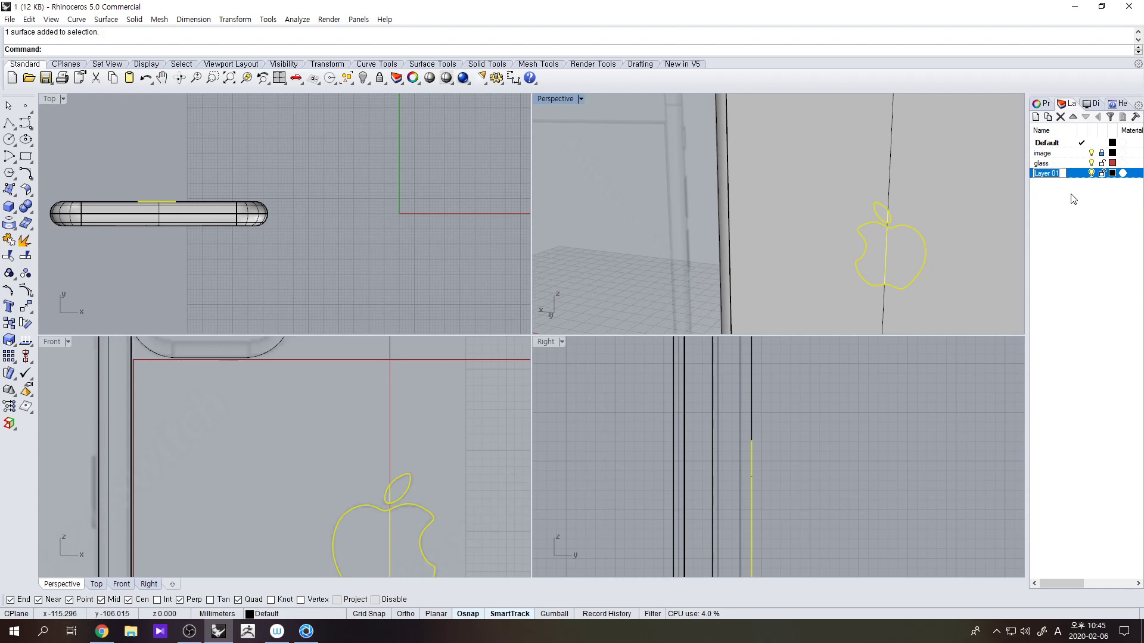
click(1074, 199)
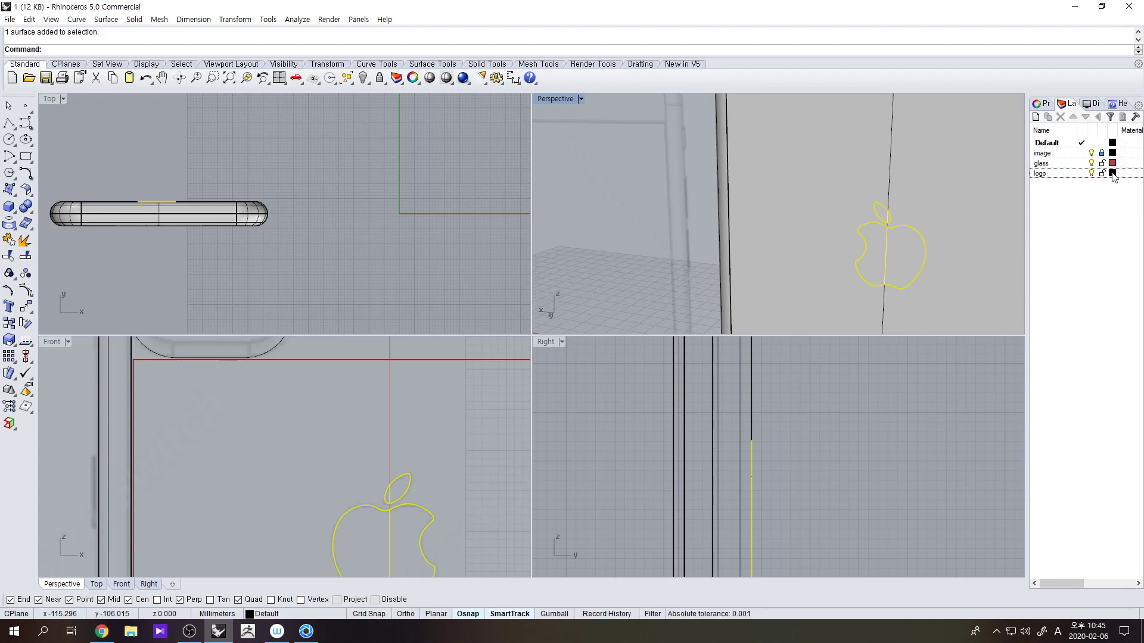
right_click(1054, 176)
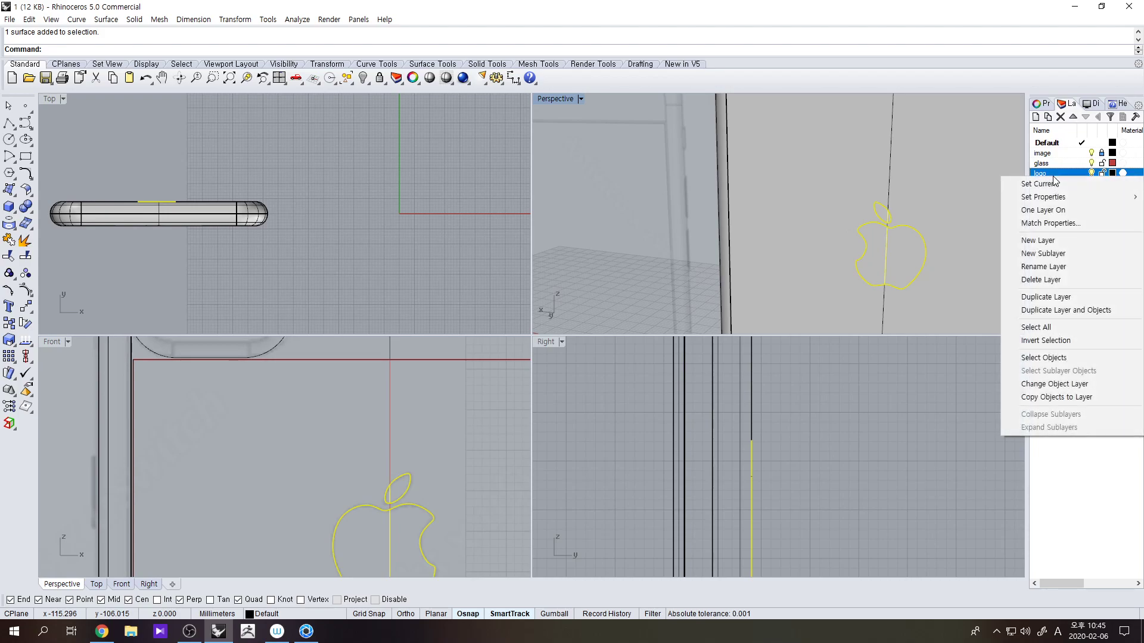
click(1060, 384)
- Set the logo layer's colour to bright green
click(1112, 173)
click(507, 303)
click(619, 421)
right_drag(686, 269, 915, 269)
scroll(407, 475, down, 4)
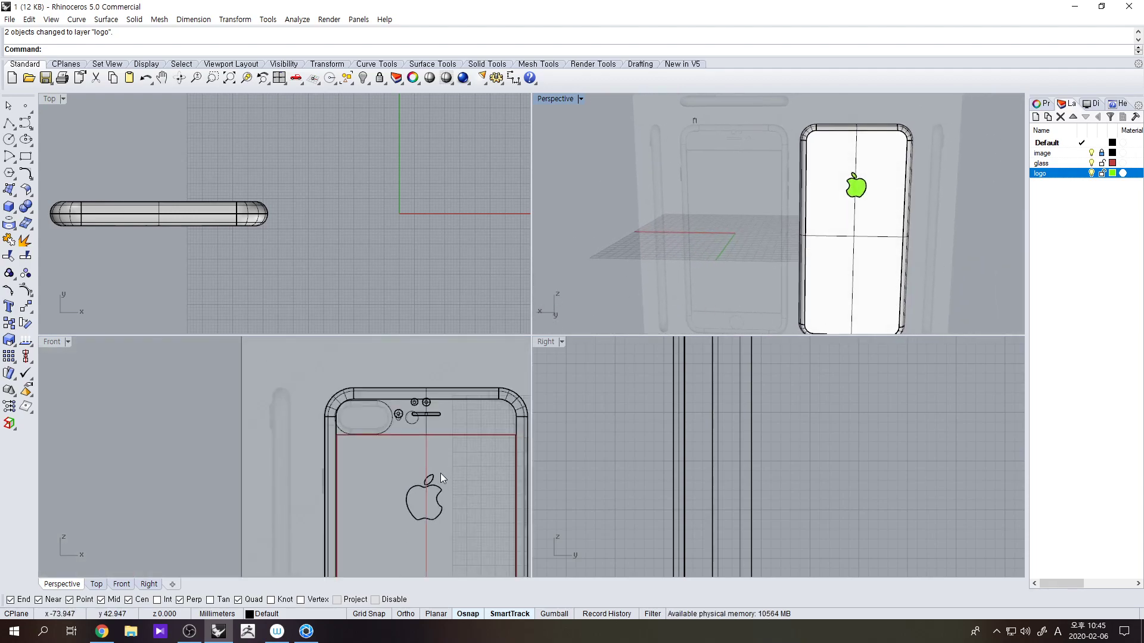
- Extrude the three small circles near the phone's lower end out past its back face
scroll(407, 475, up, 6)
click(411, 455)
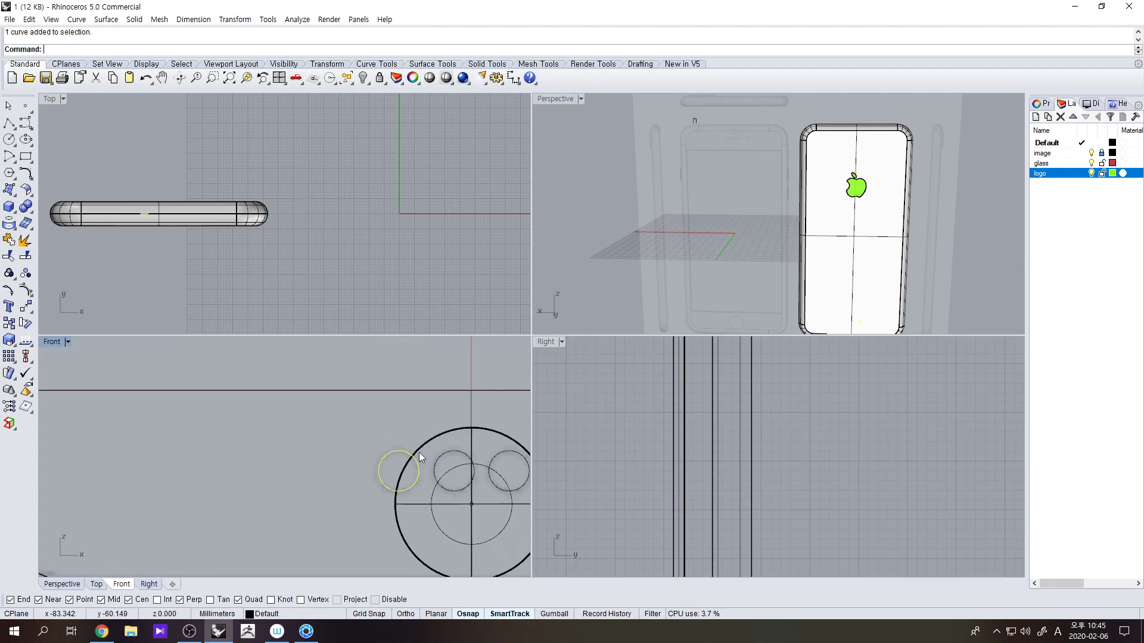
click(9, 223)
click(64, 245)
scroll(675, 517, down, 10)
right_drag(684, 529, 695, 426)
scroll(694, 482, up, 10)
click(692, 480)
- Move the three small cylinders straight outward so they only partly penetrate the phone's back face
click(864, 271)
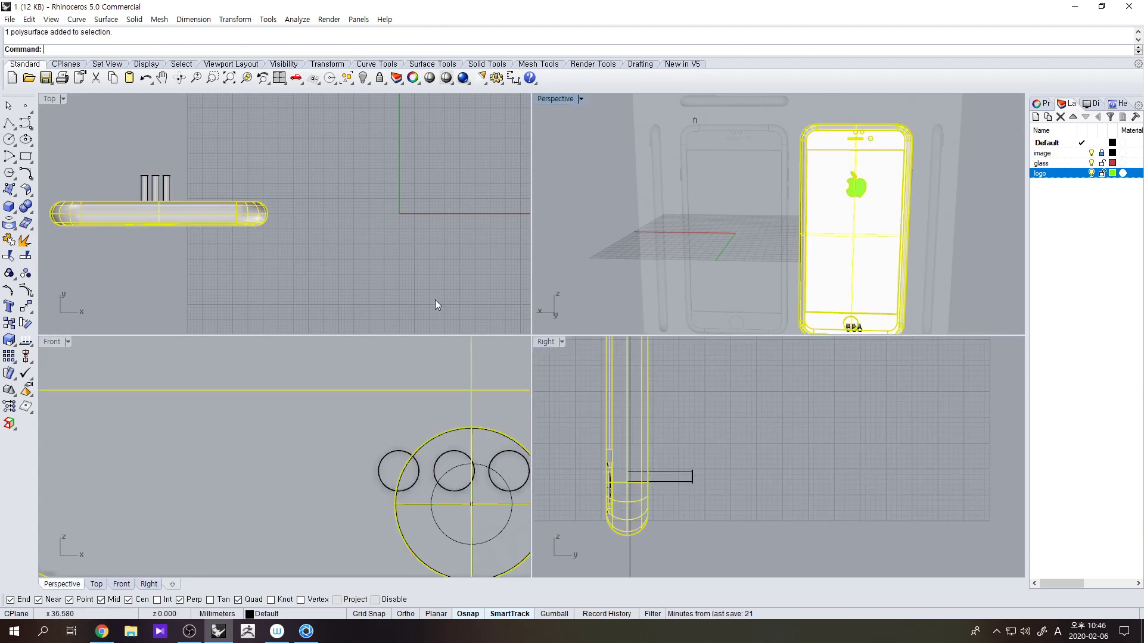
scroll(716, 512, up, 4)
drag(710, 433, 667, 496)
key(space)
click(688, 507)
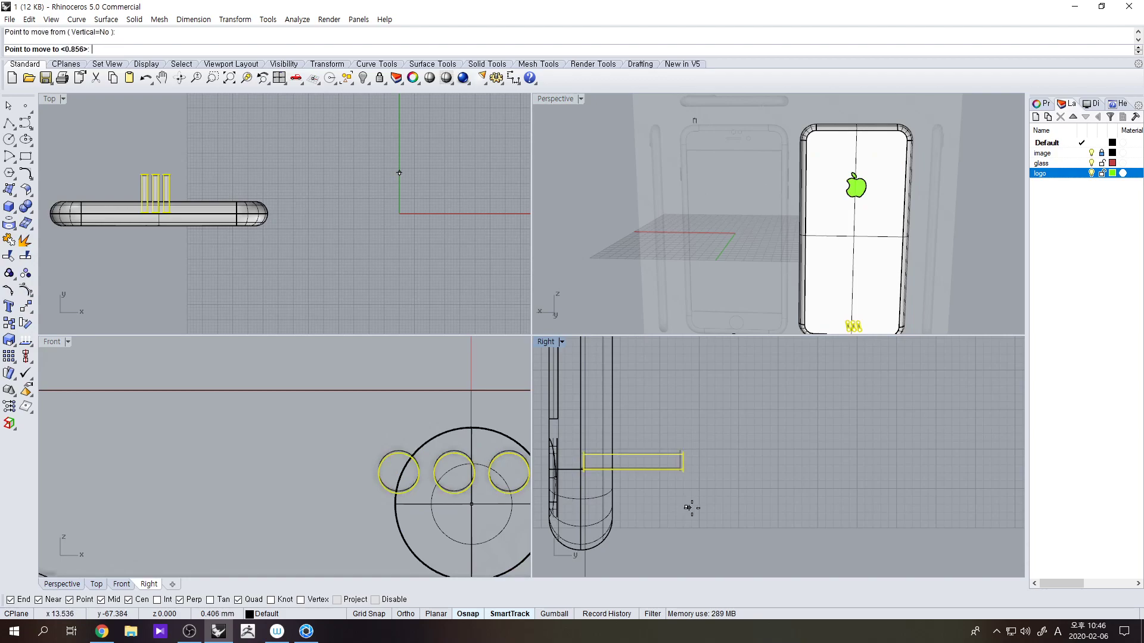
shift+click(713, 508)
click(634, 469)
click(608, 510)
- Subtract the three small cylinders from the phone body with Boolean Difference and check the cut in Rendered display mode
drag(669, 493, 663, 416)
click(591, 383)
click(27, 208)
click(66, 222)
drag(695, 480, 665, 401)
key(space)
right_drag(873, 303, 784, 182)
scroll(857, 364, up, 8)
scroll(776, 226, up, 11)
right_drag(772, 240, 804, 281)
key(ctrl+alt+r)
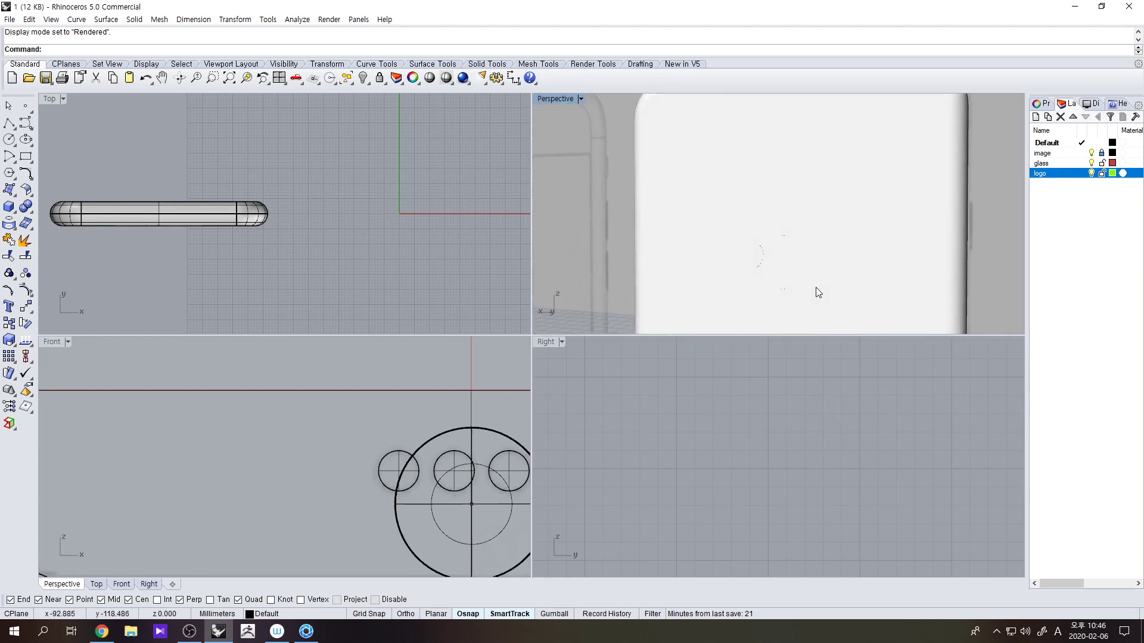
key(ctrl+alt+s)
- Move the oblong camera outline curve straight toward the phone's back face in the side view
scroll(692, 273, down, 5)
scroll(450, 502, down, 4)
scroll(450, 502, down, 8)
right_drag(404, 450, 408, 520)
scroll(421, 447, down, 8)
scroll(387, 431, up, 12)
scroll(327, 491, up, 3)
click(353, 498)
scroll(774, 419, down, 5)
scroll(699, 405, up, 6)
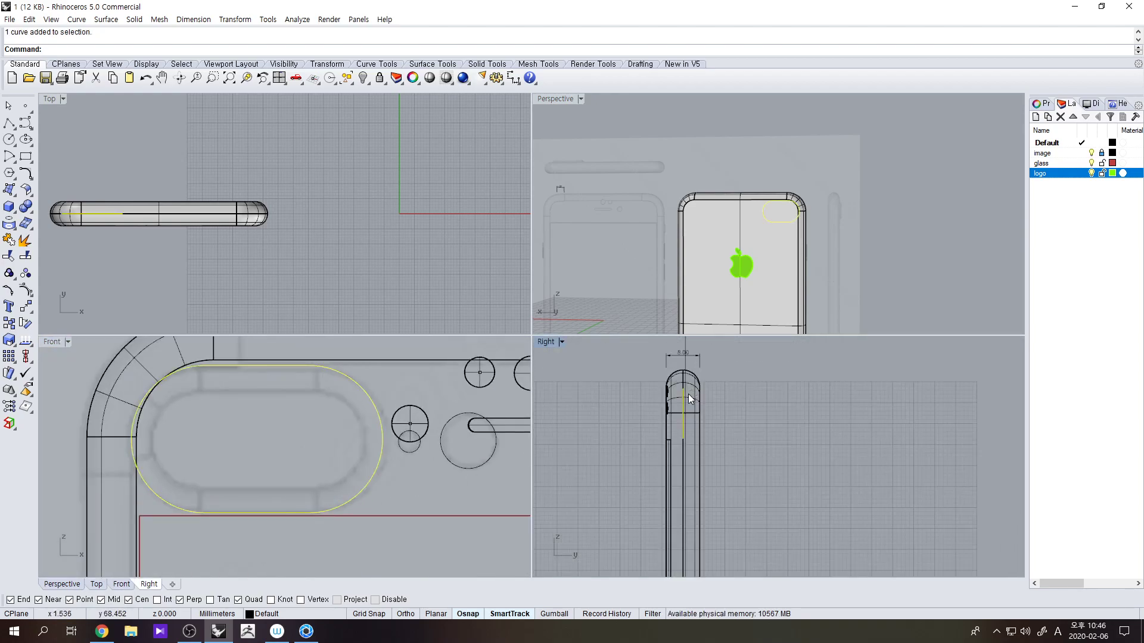
text(m)
key(Return)
scroll(740, 406, up, 3)
click(740, 407)
click(785, 410)
right_drag(785, 415, 758, 478)
- Extrude the oblong camera outline into a thin solid protruding slightly from the phone's back face
click(13, 211)
click(61, 248)
scroll(710, 445, up, 4)
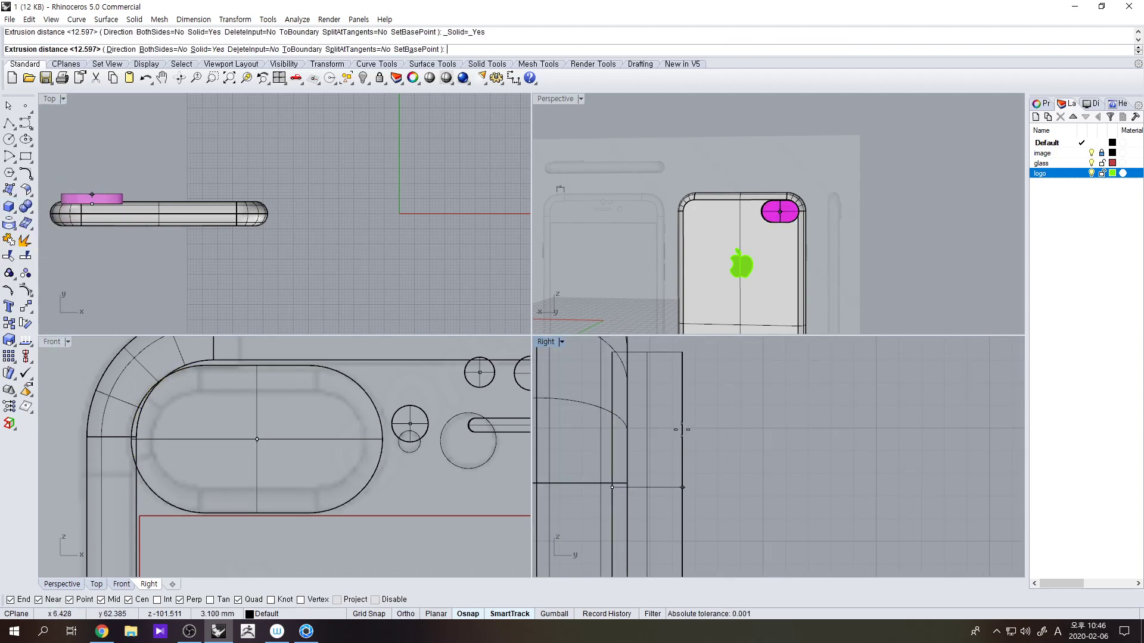
click(644, 416)
right_drag(752, 266, 822, 220)
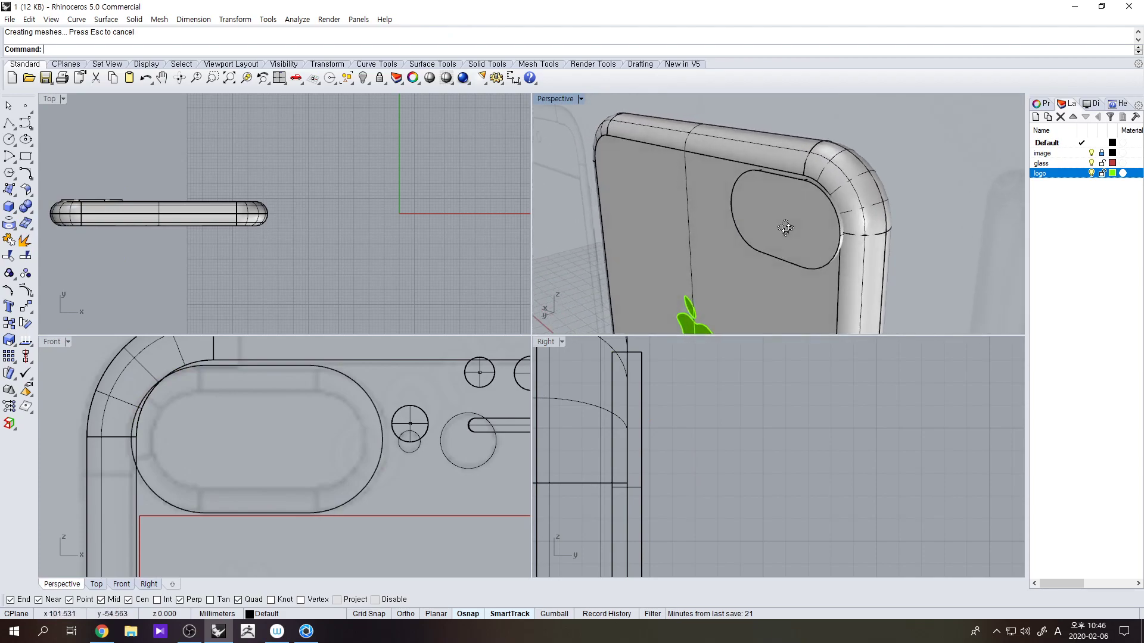
- Move the oblong camera solid about 0.6 mm horizontally in the front view, away from the phone's rounded corner
click(836, 216)
scroll(319, 455, up, 5)
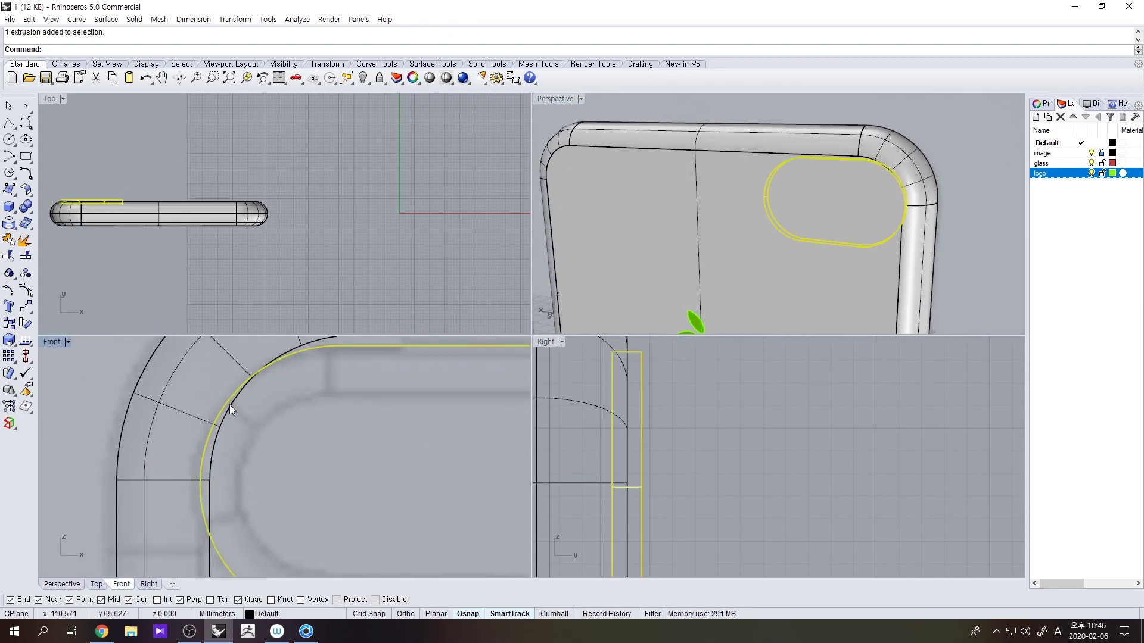
scroll(218, 423, down, 3)
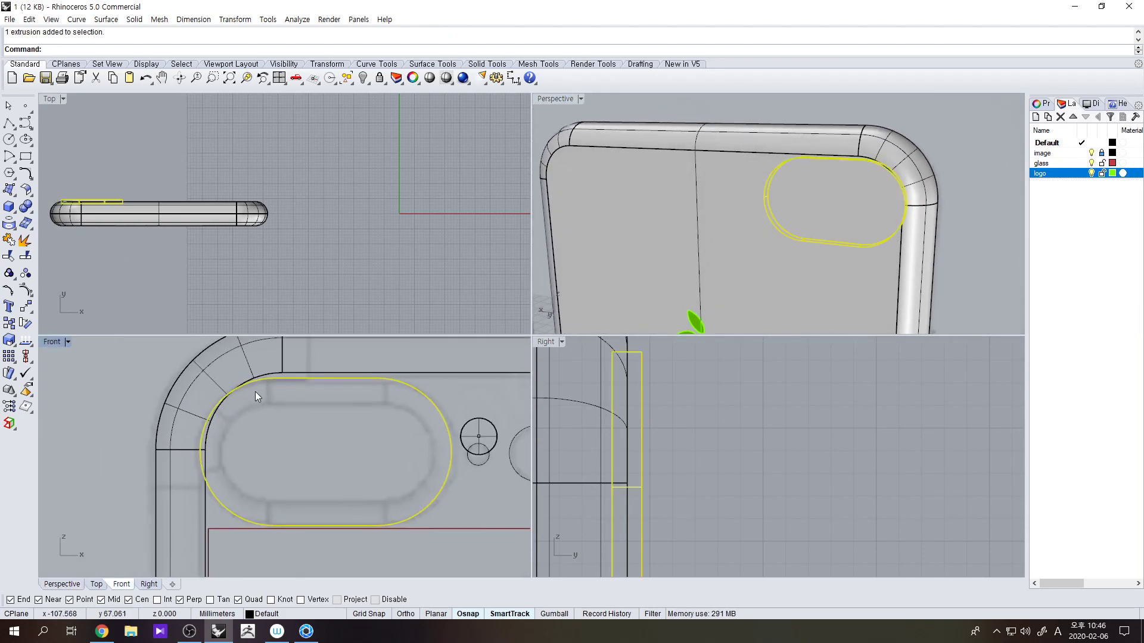
key(Return)
scroll(408, 499, up, 4)
click(240, 446)
right_drag(239, 446, 240, 479)
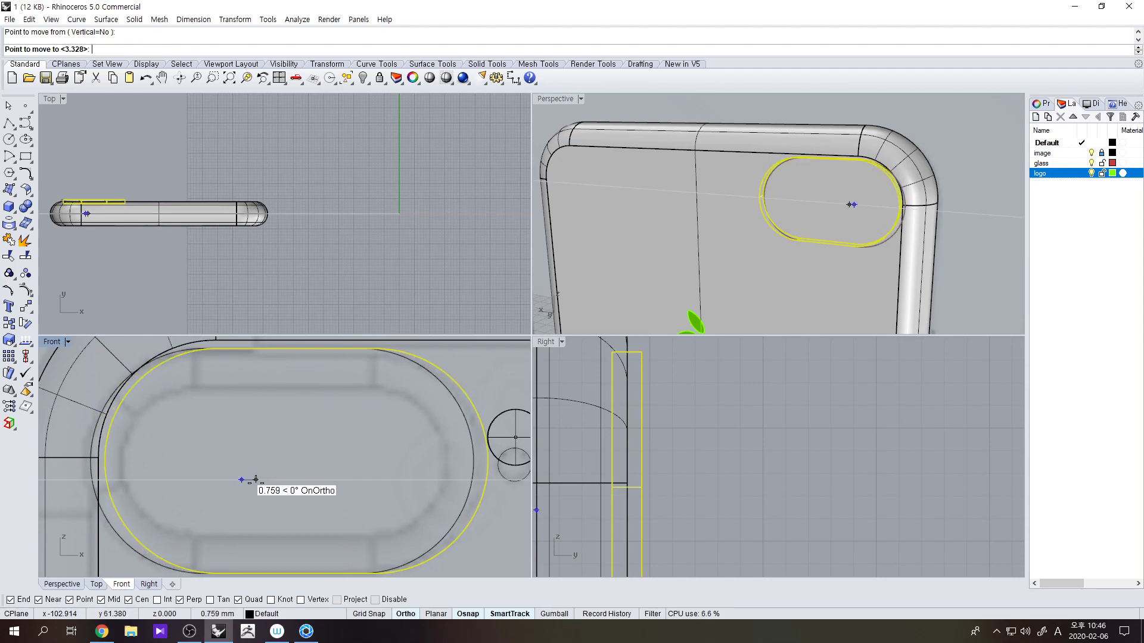
click(245, 490)
- Delete the leftover camera outline curve and adjust the camera solid's position within the rounded corner
scroll(244, 494, down, 2)
click(149, 444)
key(Delete)
click(177, 409)
click(180, 412)
text(m)
key(Return)
click(210, 440)
shift+click(213, 441)
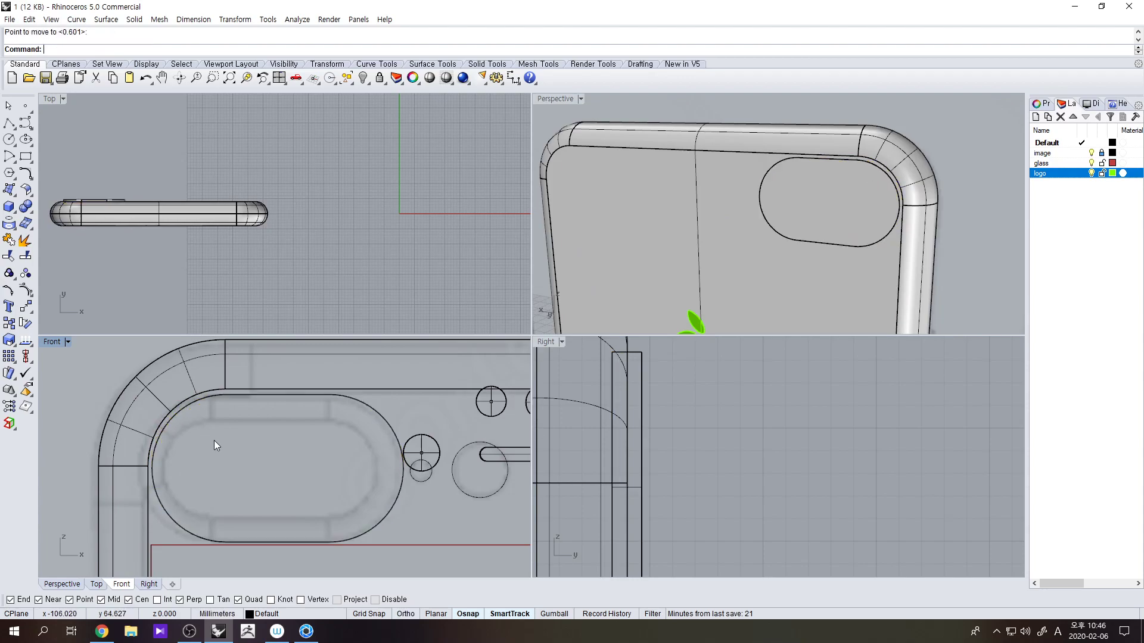
- Join the oblong camera solid to the phone body with Boolean Union
right_drag(771, 251, 752, 288)
click(697, 230)
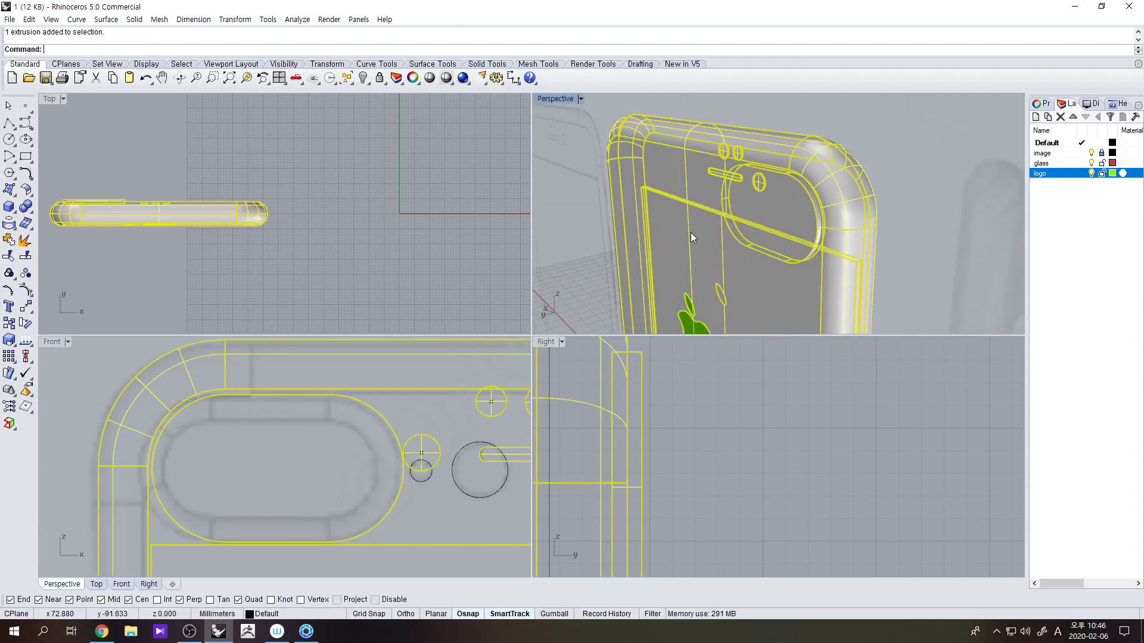
click(25, 207)
click(771, 211)
click(896, 256)
right_drag(897, 257, 761, 287)
scroll(725, 418, down, 6)
scroll(679, 423, up, 2)
click(747, 246)
right_drag(747, 246, 670, 332)
click(777, 269)
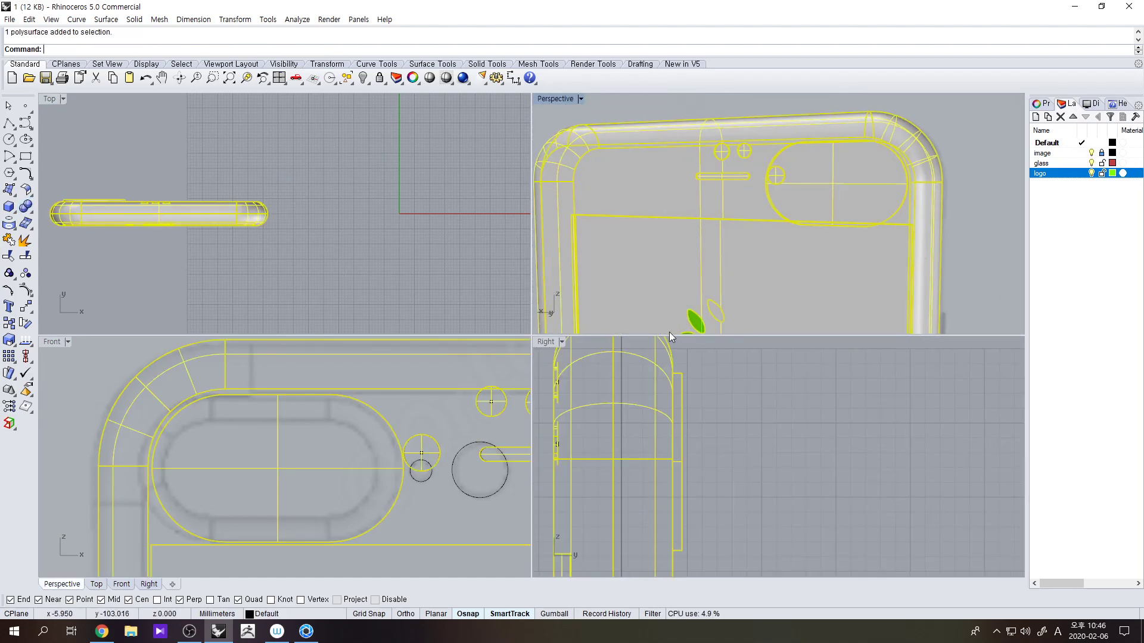
click(1018, 236)
- Draw a trial lens circle at one end of the camera bump in the front view, and delete it
click(9, 139)
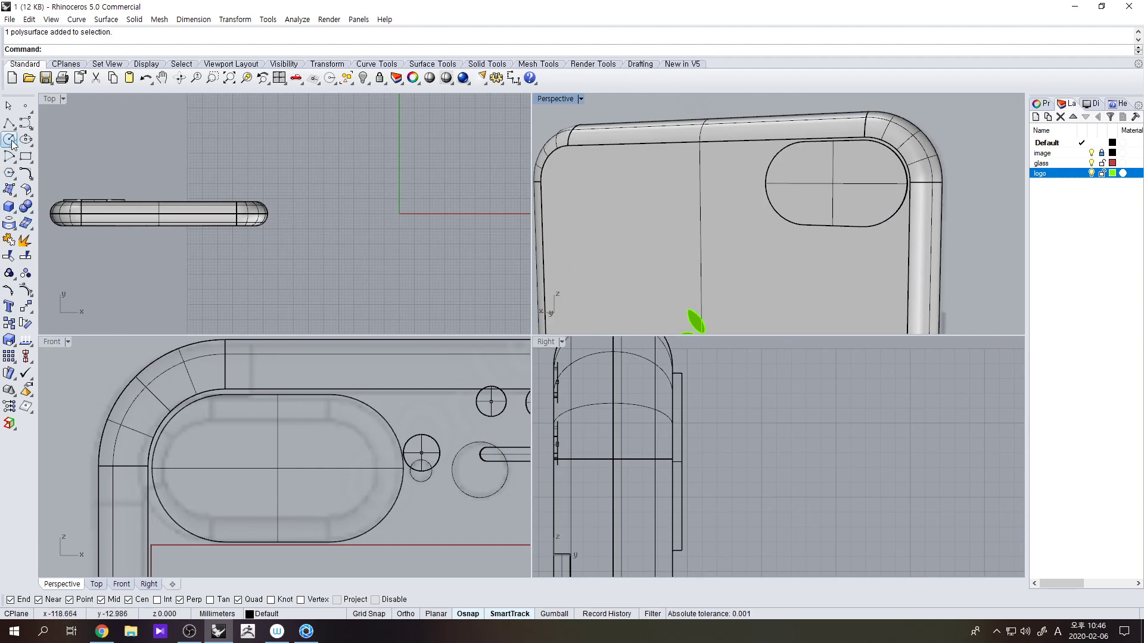
click(211, 462)
click(242, 484)
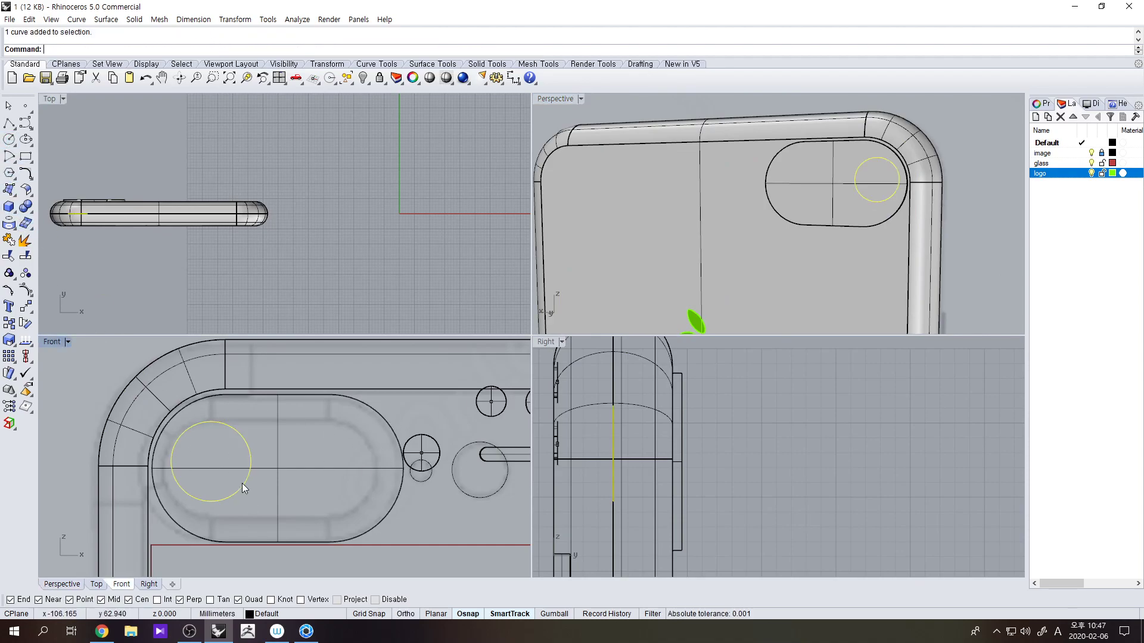
scroll(760, 202, down, 13)
right_drag(874, 239, 699, 253)
scroll(769, 242, up, 5)
click(797, 237)
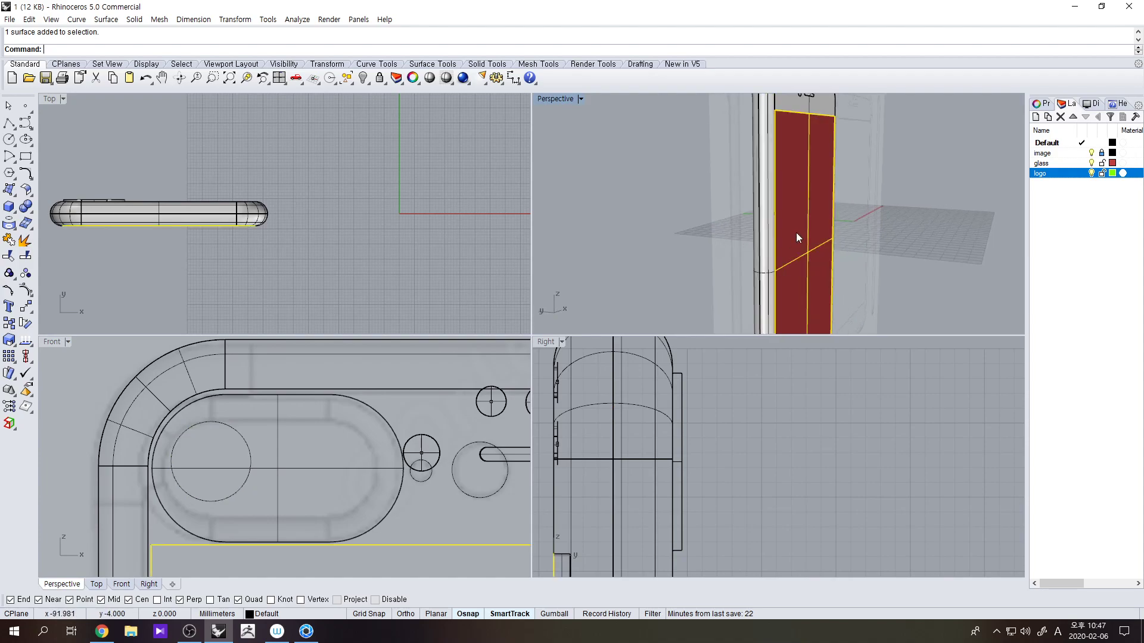
click(900, 244)
right_drag(736, 185, 824, 202)
click(769, 249)
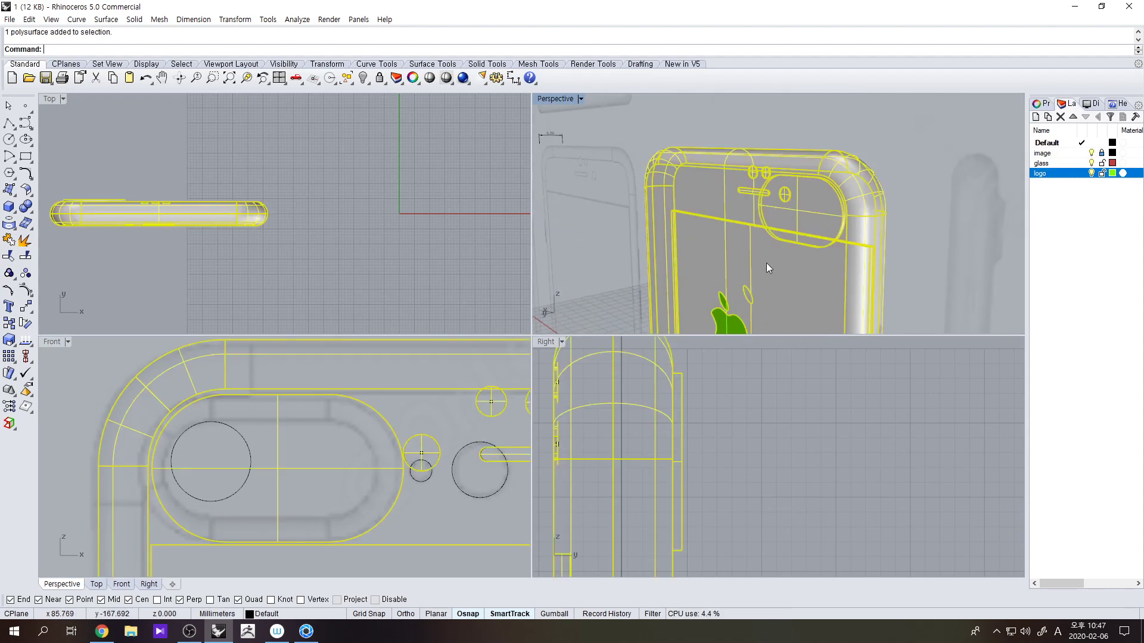
click(237, 438)
key(Delete)
- Measure how far the camera bump protrudes from the back face with a dimension, and delete the dimension
right_drag(774, 298, 609, 277)
click(515, 78)
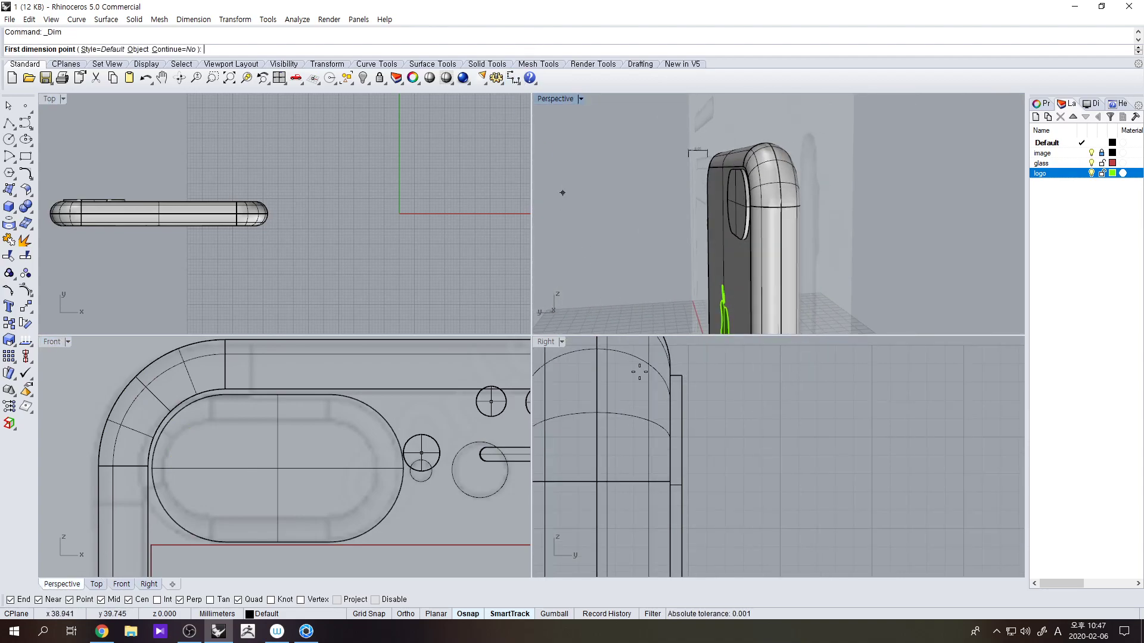
right_drag(769, 444, 767, 475)
scroll(672, 407, up, 12)
click(661, 401)
click(704, 401)
scroll(697, 387, down, 4)
click(703, 415)
key(Delete)
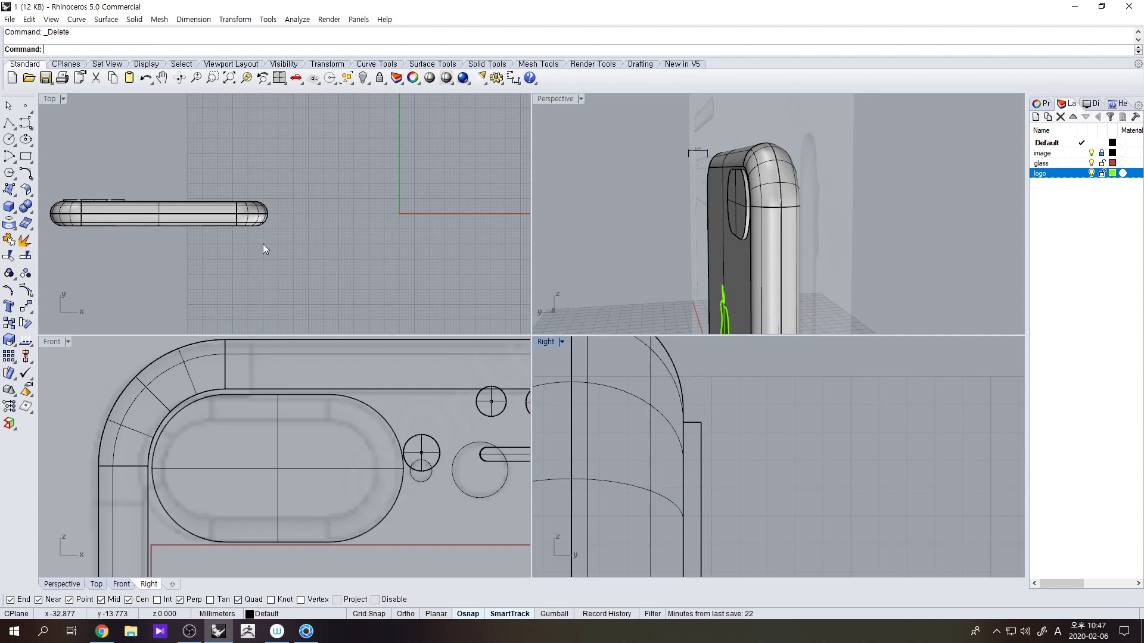
click(29, 211)
click(95, 231)
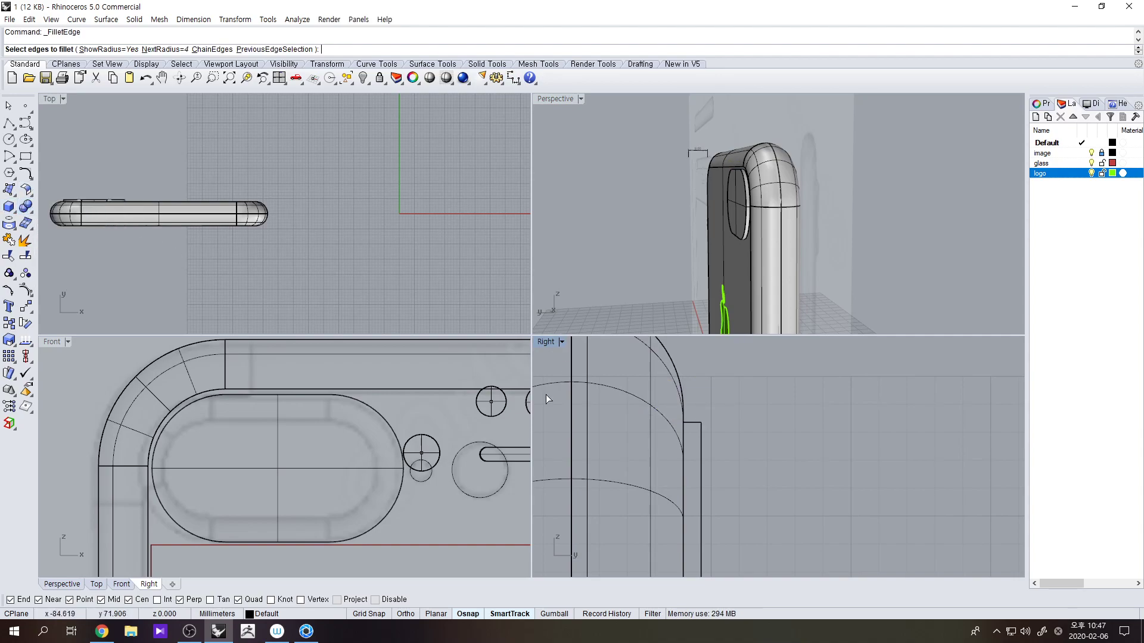
scroll(557, 405, down, 4)
key(Return)
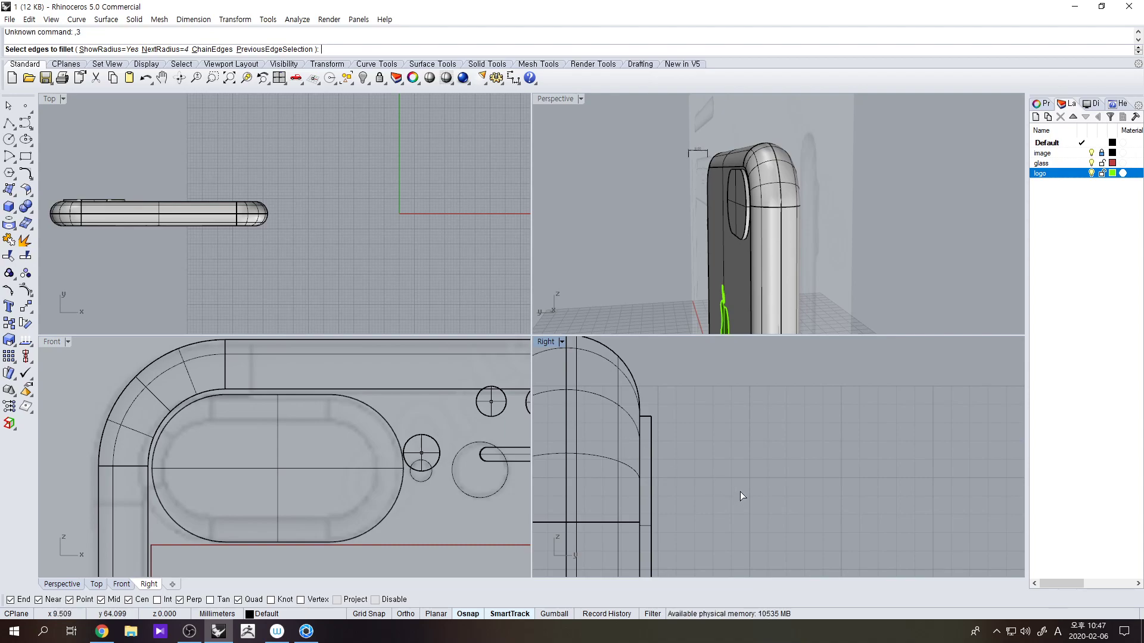
scroll(712, 395, down, 2)
drag(736, 530, 735, 530)
key(Return)
key(Return)
key(ctrl+z)
- Fillet the camera bump's outer edges with a 0.3 mm radius
key(Return)
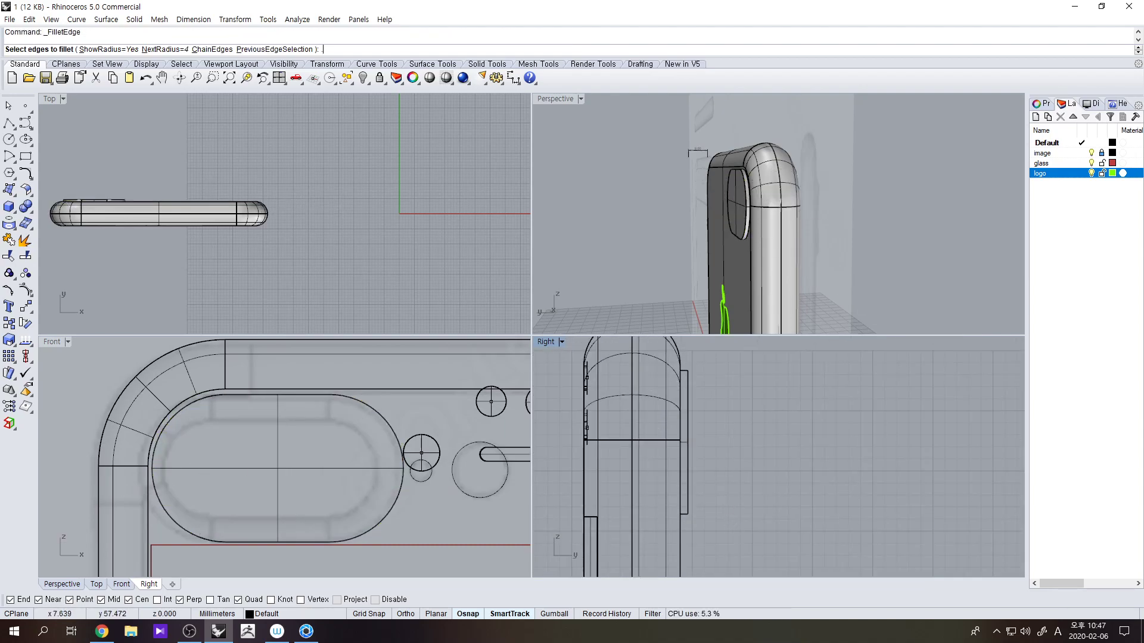
text(.3)
key(Return)
drag(686, 364, 743, 567)
key(Return)
key(Return)
right_drag(788, 202, 832, 218)
scroll(834, 170, up, 4)
scroll(770, 242, up, 5)
mouse_move(768, 241)
right_down()
mouse_move(756, 227)
mouse_move(759, 243)
mouse_move(791, 237)
mouse_move(772, 219)
right_up()
scroll(757, 227, down, 6)
scroll(791, 238, down, 6)
scroll(791, 237, down, 8)
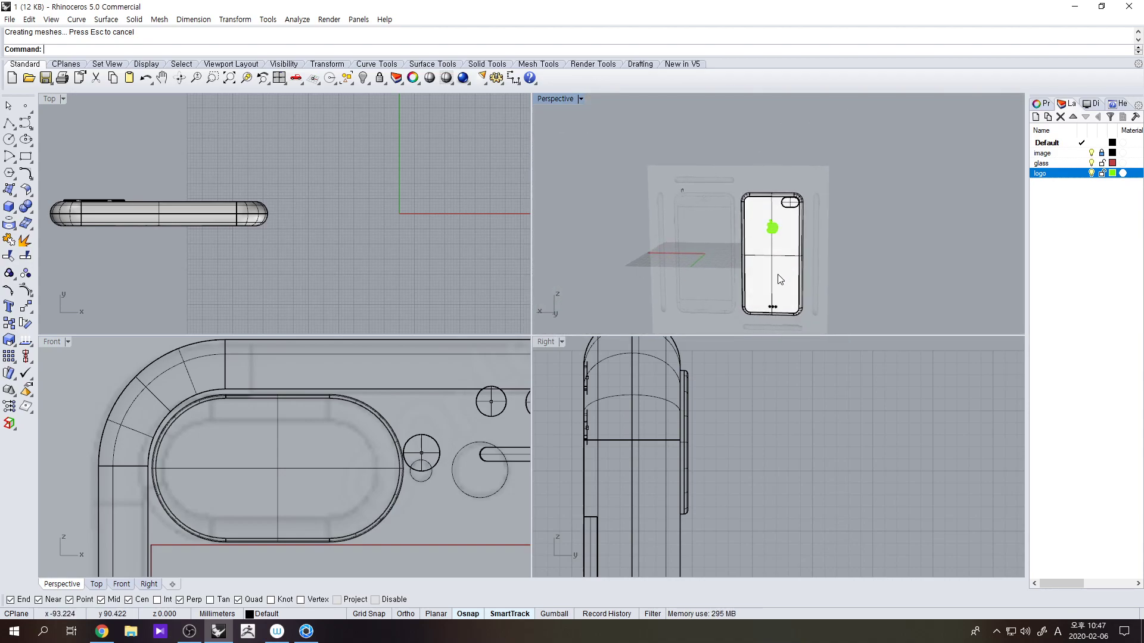
- Extrude the two circles beside the camera bump into solids reaching out past the phone's back face
scroll(772, 220, up, 3)
scroll(414, 445, down, 6)
scroll(414, 444, up, 4)
click(407, 464)
scroll(633, 407, down, 6)
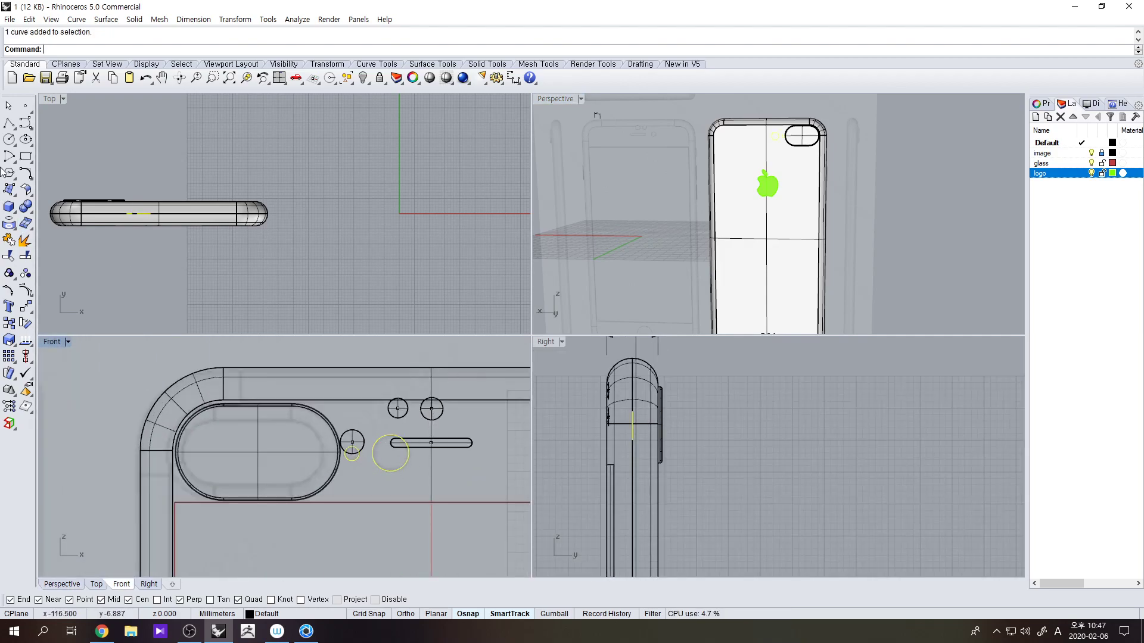
click(14, 211)
click(63, 246)
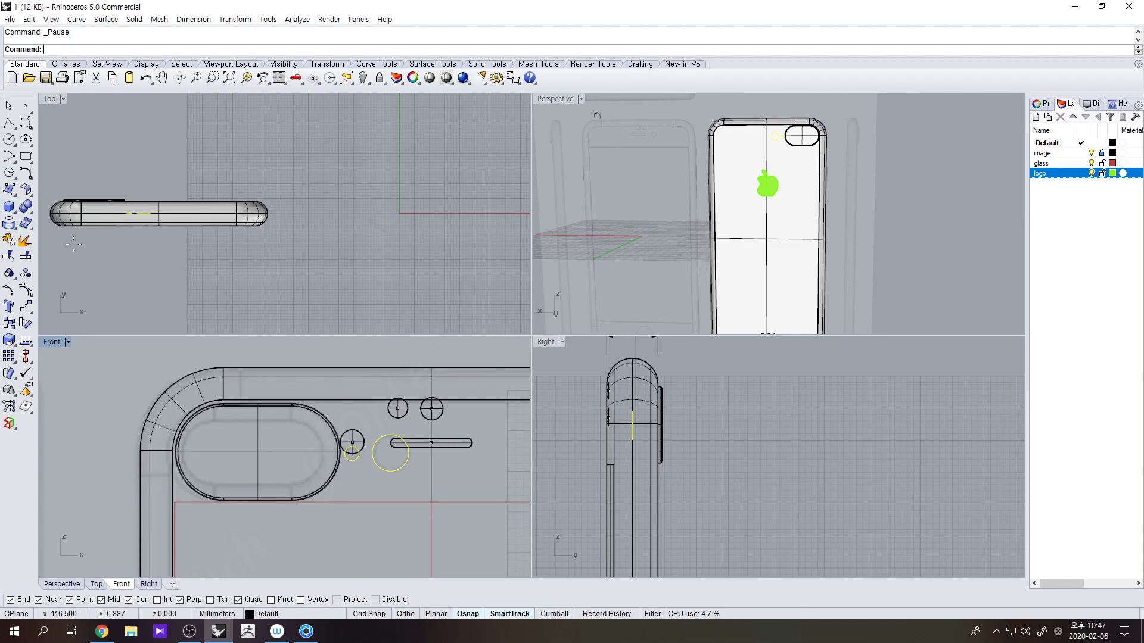
click(681, 404)
scroll(775, 161, up, 3)
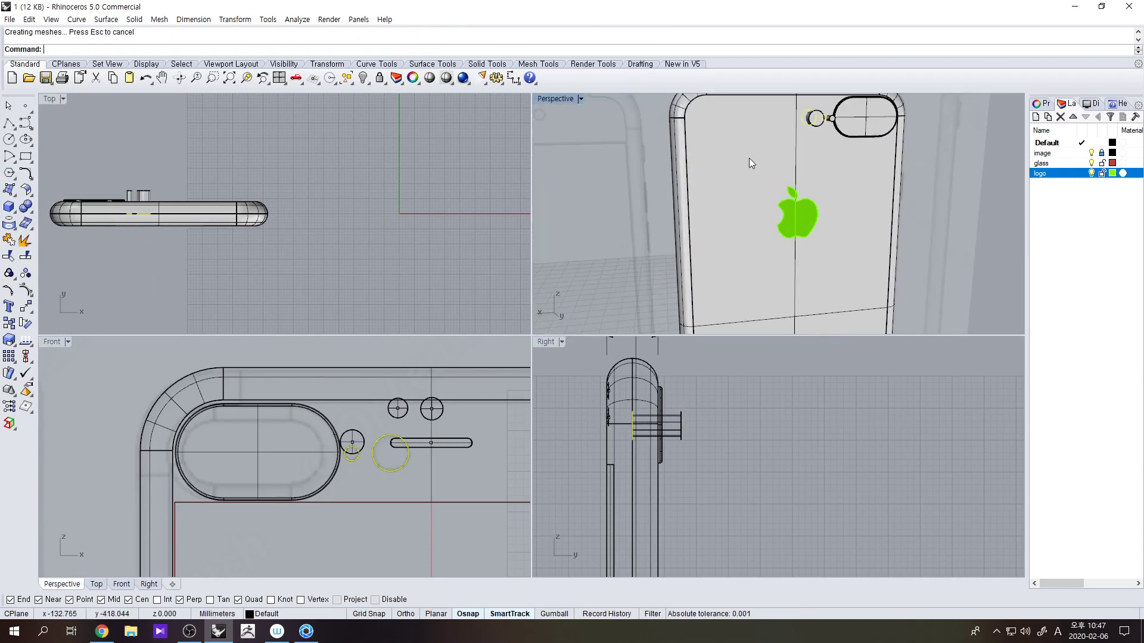
- Split the phone body with the two cylinders beside the camera bump, and delete the cylinders
click(158, 225)
click(17, 270)
scroll(601, 365, up, 3)
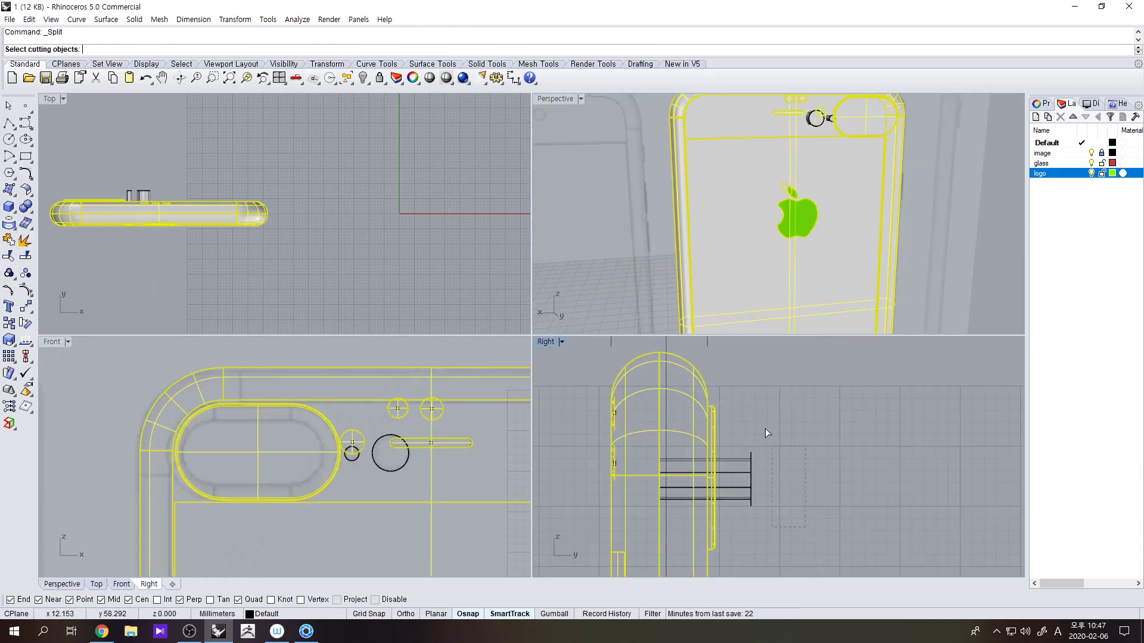
drag(820, 541, 740, 405)
key(Return)
drag(774, 497, 734, 417)
key(Delete)
- Delete the two round surface pieces split from the back face beside the camera bump
right_drag(851, 202, 793, 231)
scroll(792, 233, up, 7)
click(776, 287)
scroll(795, 285, up, 8)
key(Delete)
click(844, 273)
key(Delete)
- Extrude the edges of the two round holes a short way into the body as open walls, with Solid set to No
right_drag(846, 276, 667, 250)
click(14, 212)
click(45, 246)
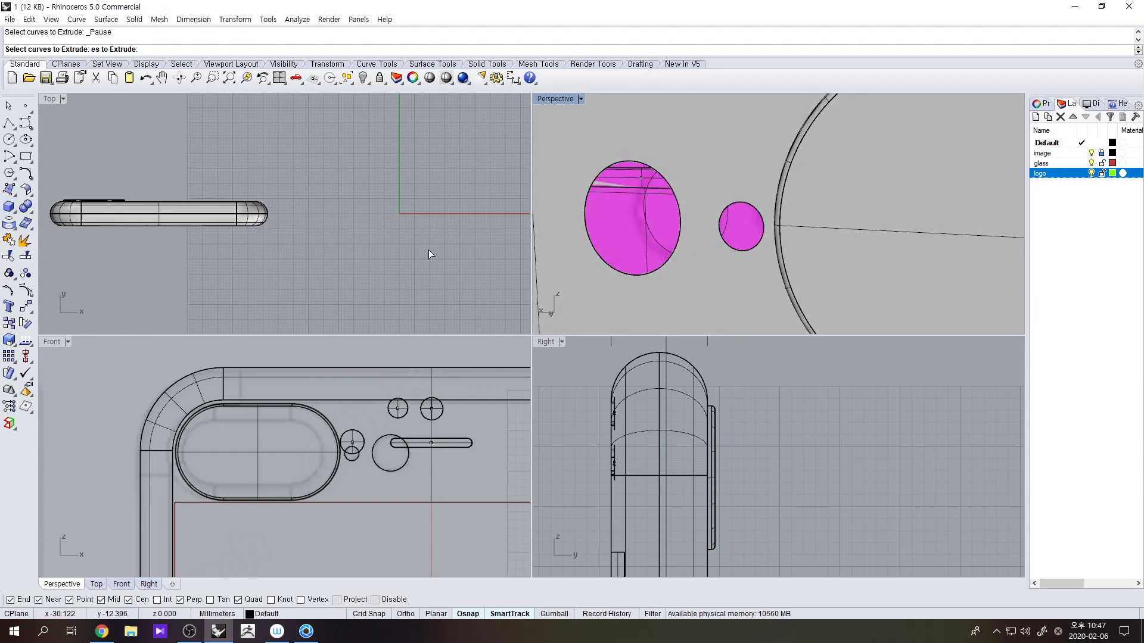
click(600, 256)
right_click(602, 258)
key(Escape)
key(Escape)
right_click(728, 241)
click(727, 243)
click(670, 258)
right_click(671, 259)
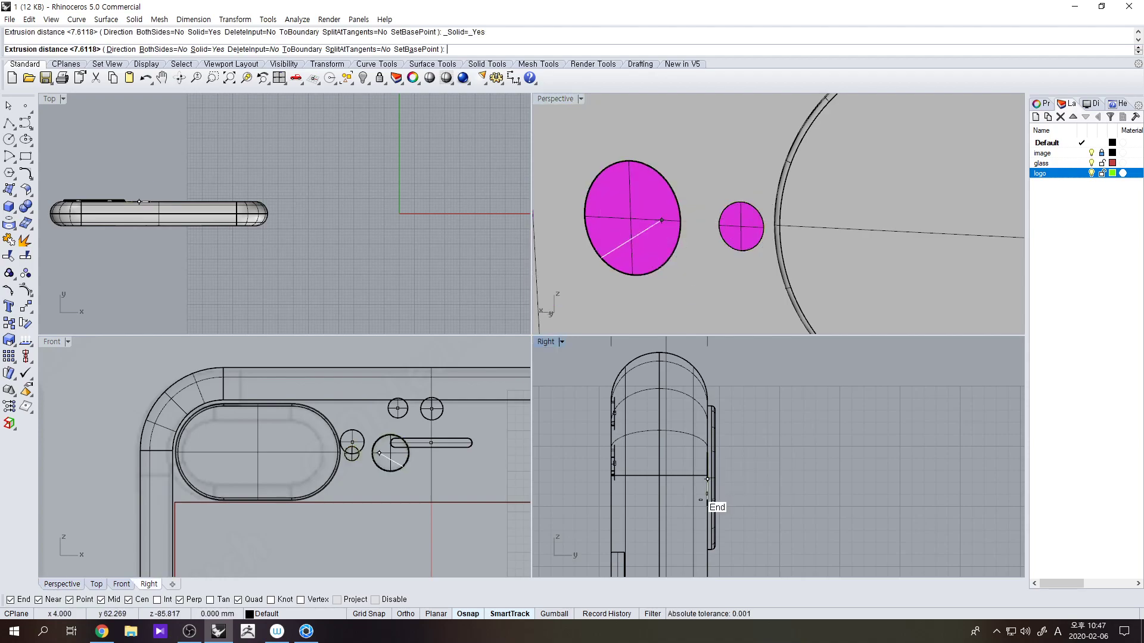
scroll(705, 500, up, 6)
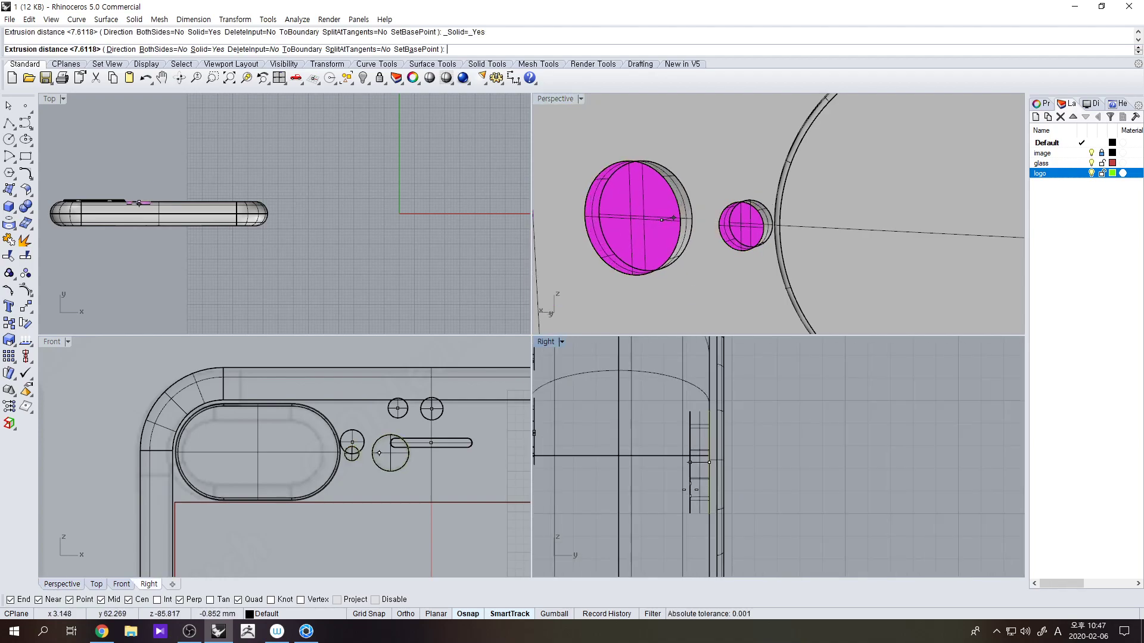
click(208, 50)
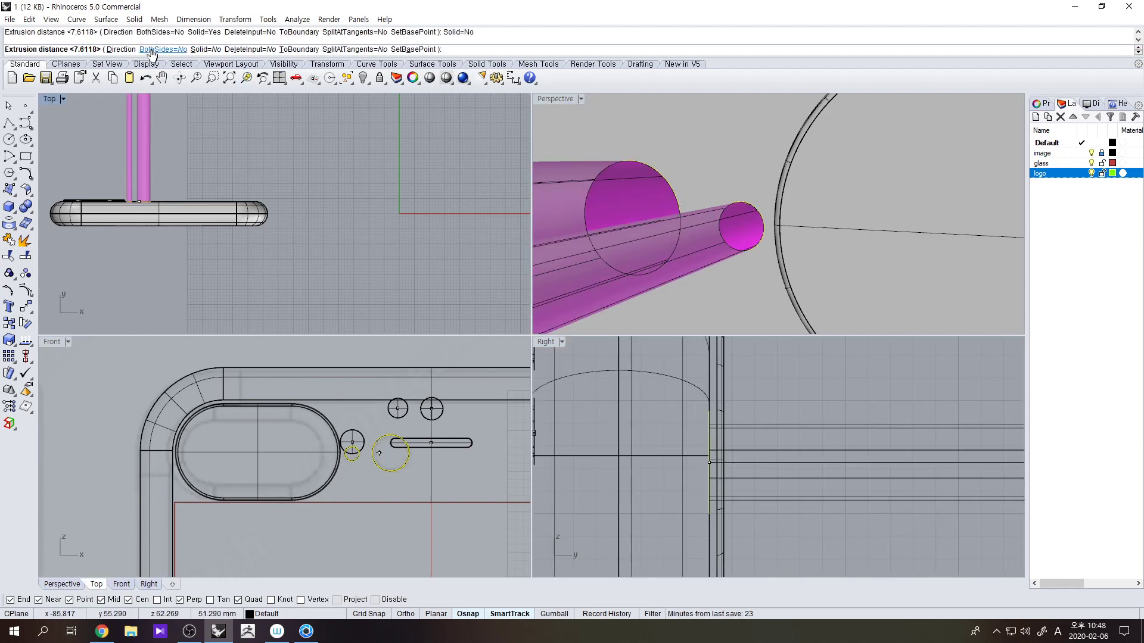
scroll(670, 418, up, 6)
click(719, 431)
right_drag(621, 249, 532, 250)
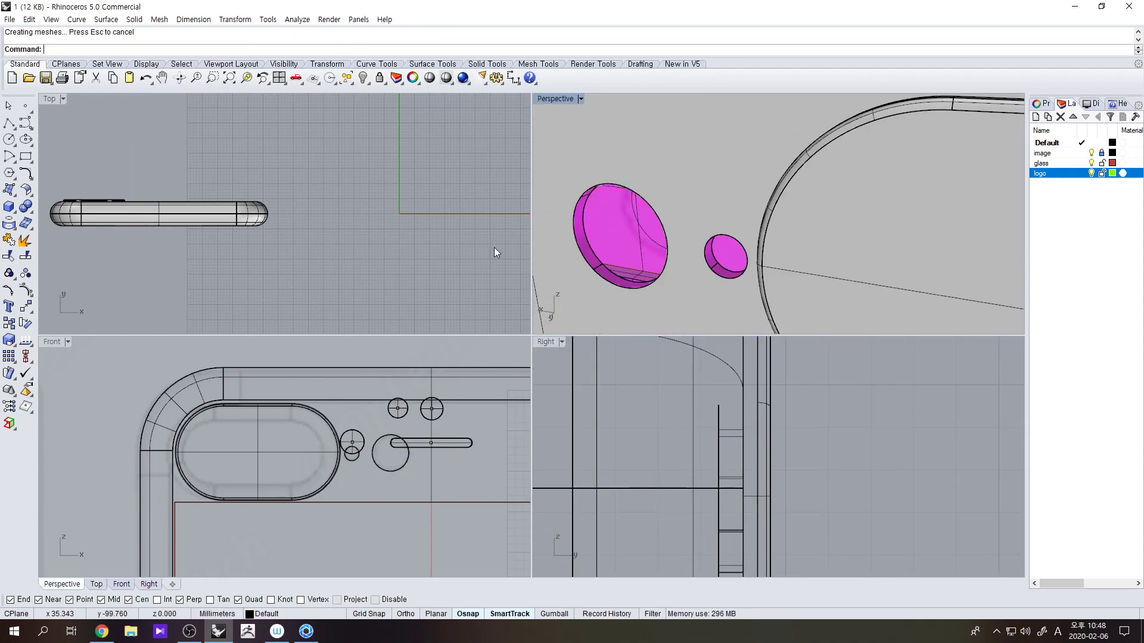
- Cap the inner ends of the two round hole walls beside the camera bump with planar surfaces
click(9, 192)
click(42, 211)
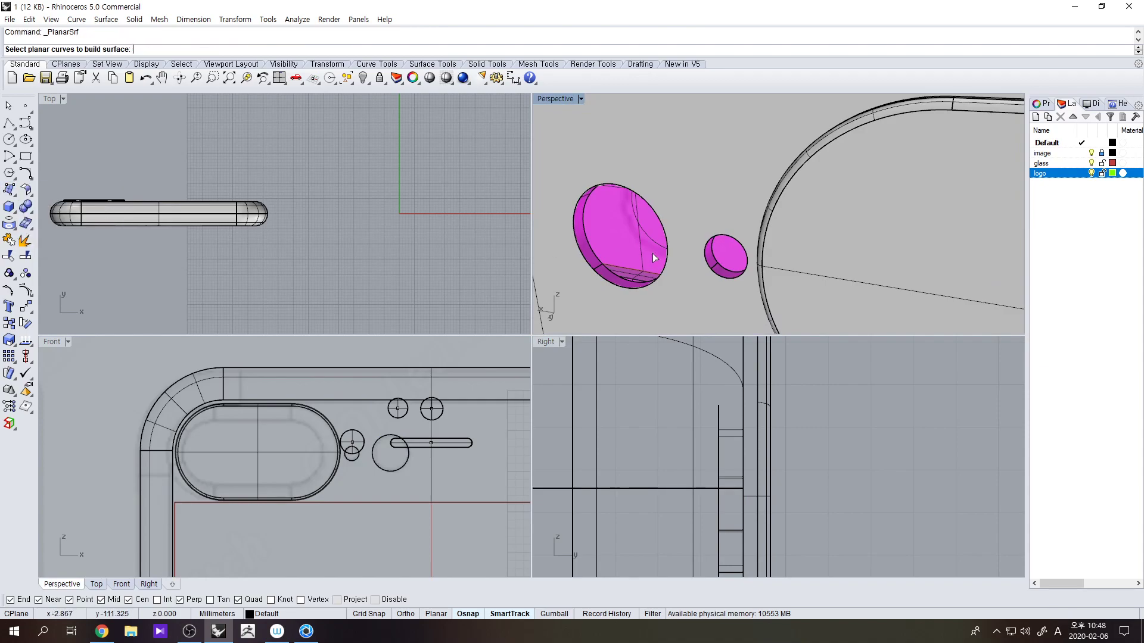
click(599, 260)
click(721, 266)
right_click(723, 260)
- Join the two hole caps and their walls with the phone body
click(725, 256)
shift+click(717, 268)
shift+click(625, 250)
shift+click(626, 250)
shift+click(568, 284)
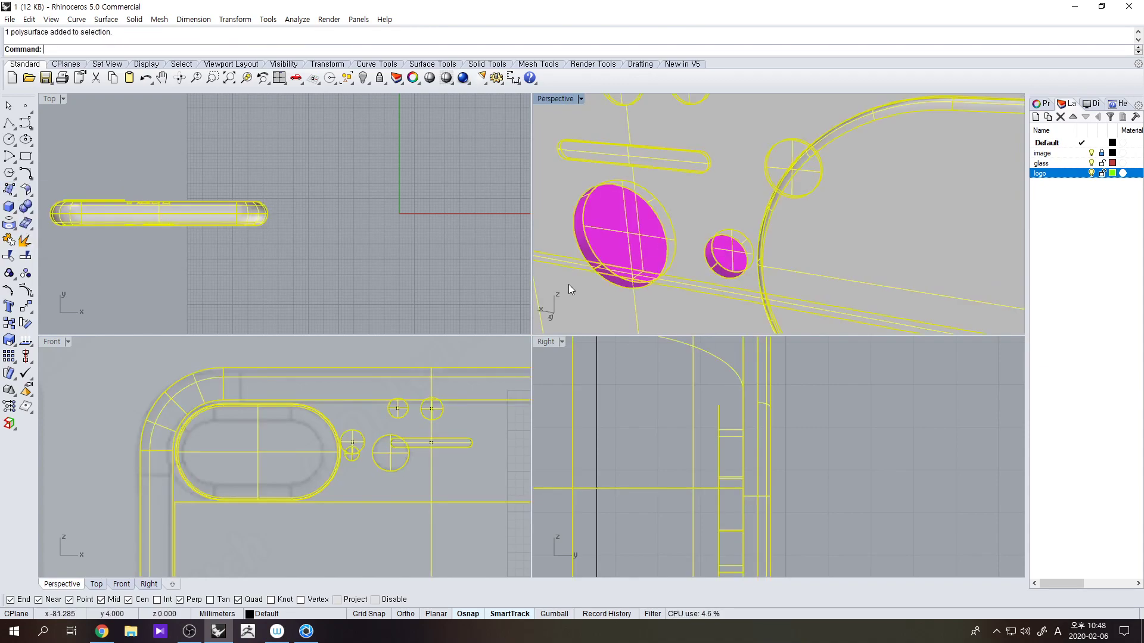
key(ctrl+j)
scroll(713, 283, down, 6)
key(Escape)
- Check the joined phone body from the front and the back, including the two round recesses
scroll(741, 288, down, 10)
right_drag(741, 287, 719, 208)
scroll(741, 206, up, 4)
click(767, 167)
scroll(738, 209, down, 3)
click(791, 273)
click(716, 248)
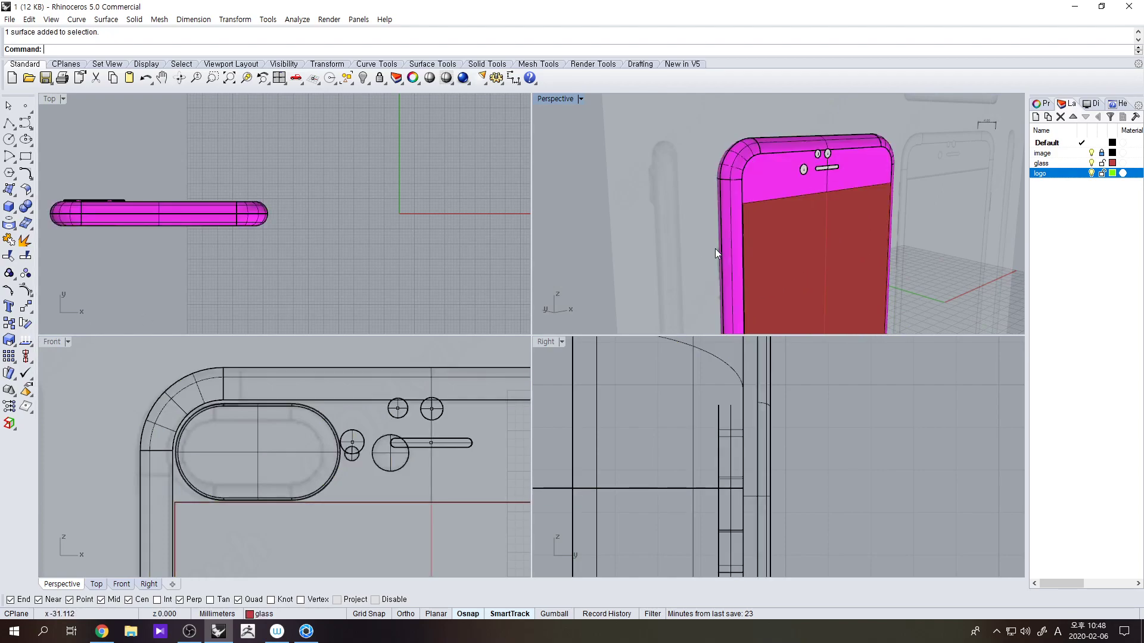
right_click(31, 344)
right_drag(581, 287, 796, 212)
scroll(668, 162, up, 12)
scroll(679, 198, up, 4)
right_drag(674, 198, 638, 245)
click(618, 243)
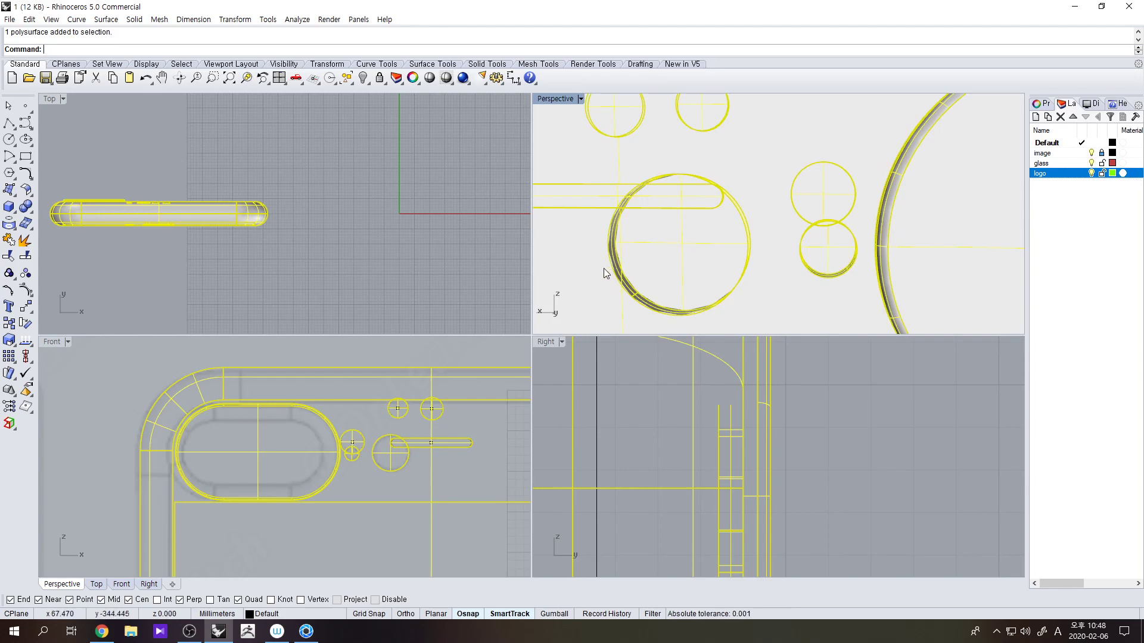
scroll(619, 277, down, 5)
key(Escape)
scroll(645, 272, up, 8)
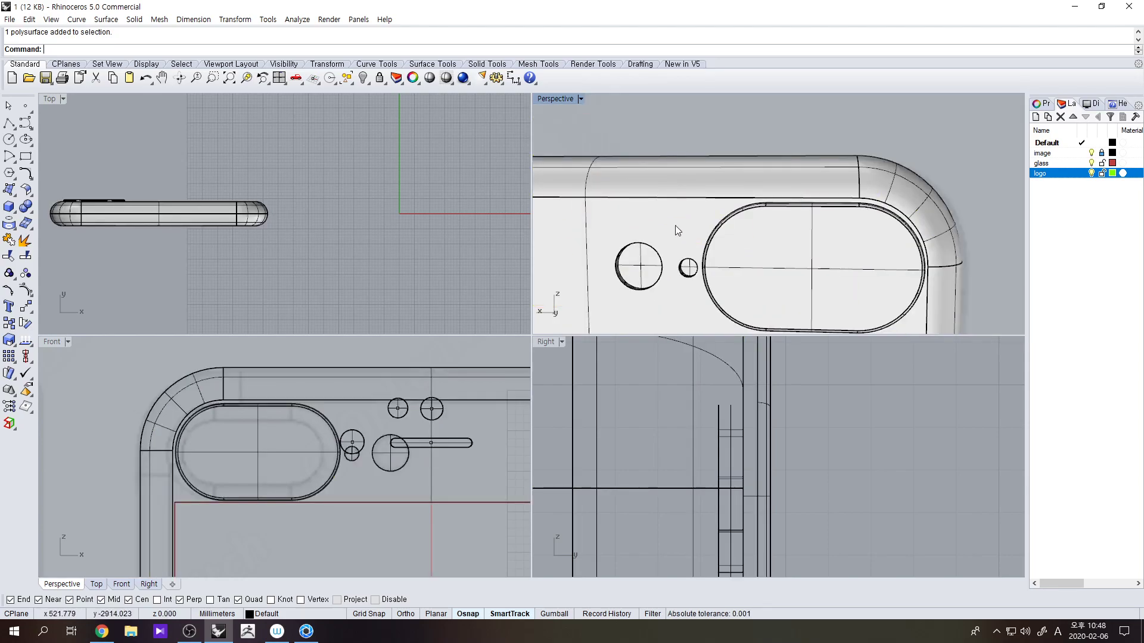
- Extract the floor surface of the larger round recess from the phone body and select it
click(10, 238)
click(592, 268)
key(Return)
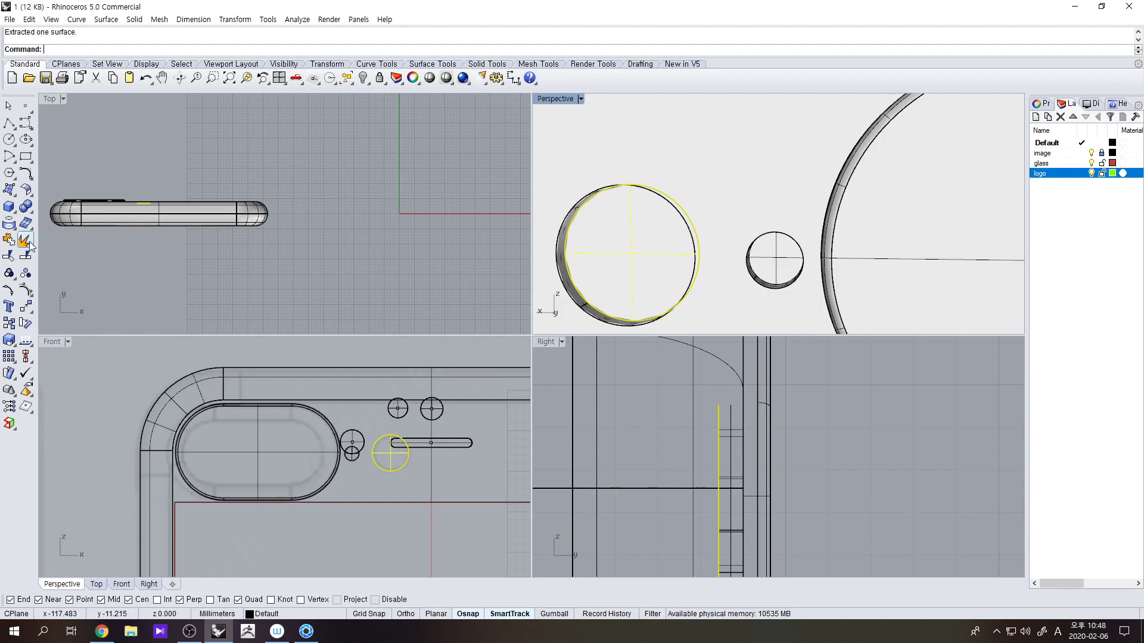
click(686, 301)
click(637, 273)
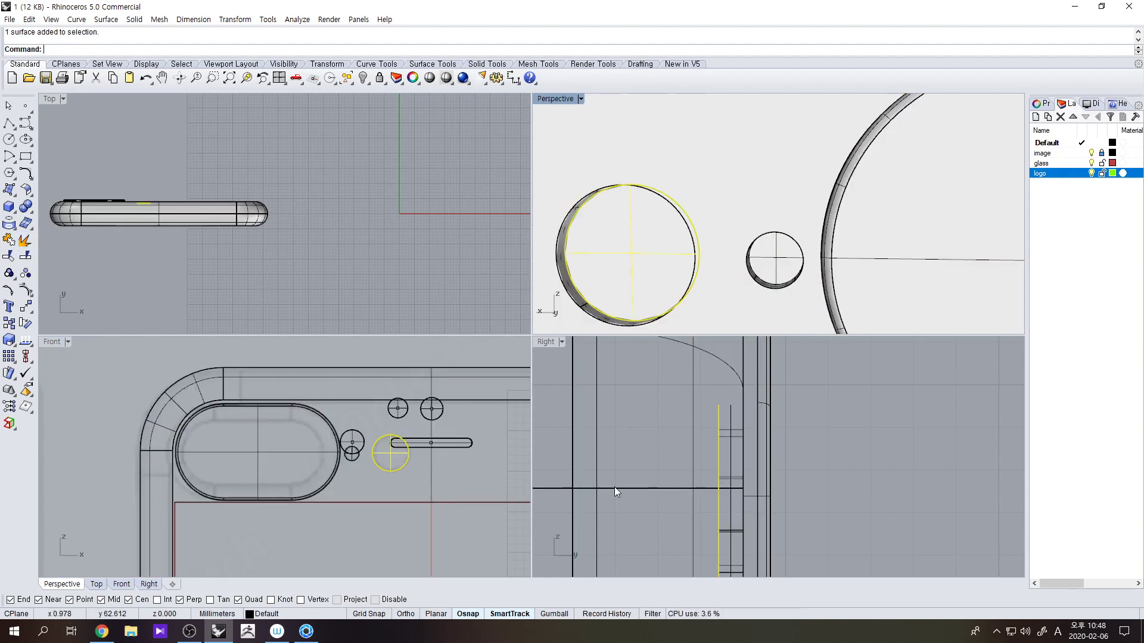
- Try to move the extracted large disc out of its recess to the phone's back face
text(m)
key(Return)
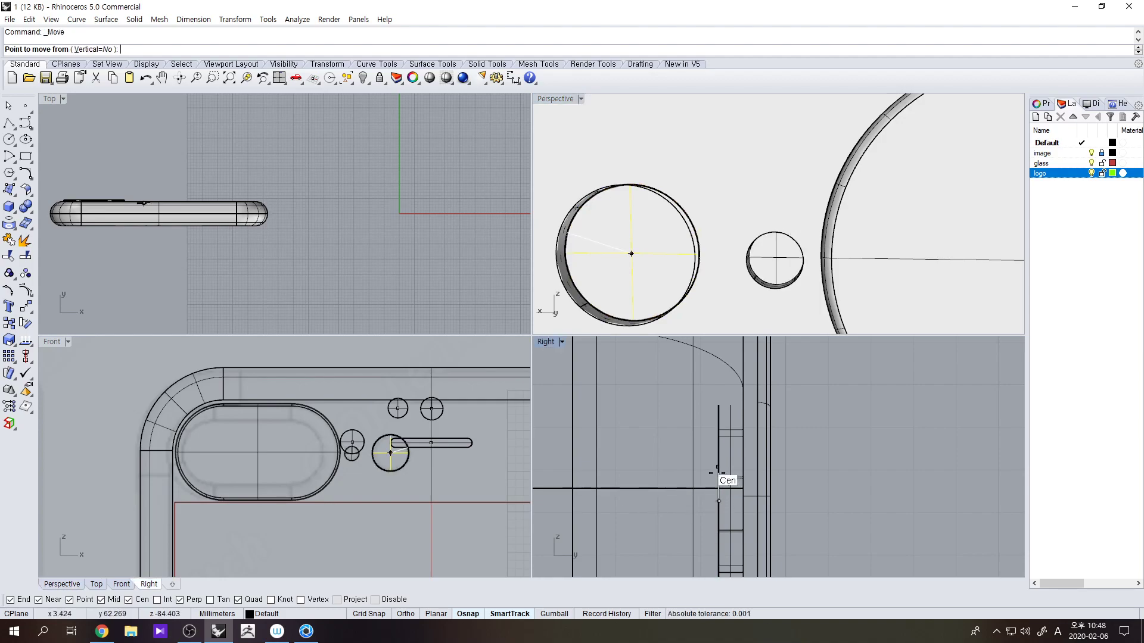
click(718, 471)
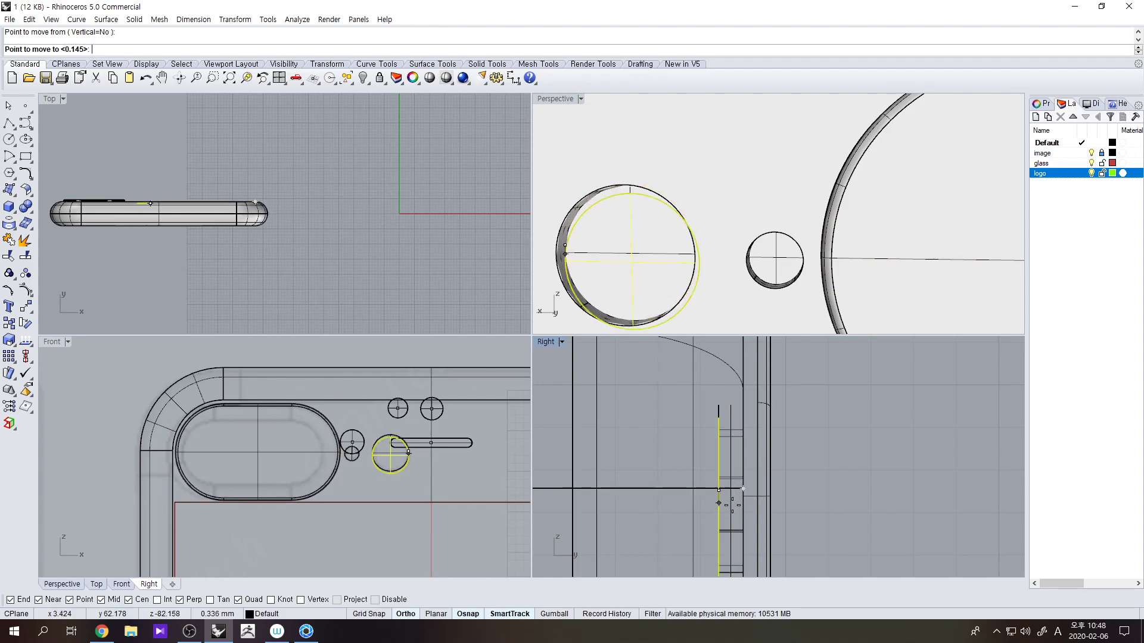
click(723, 492)
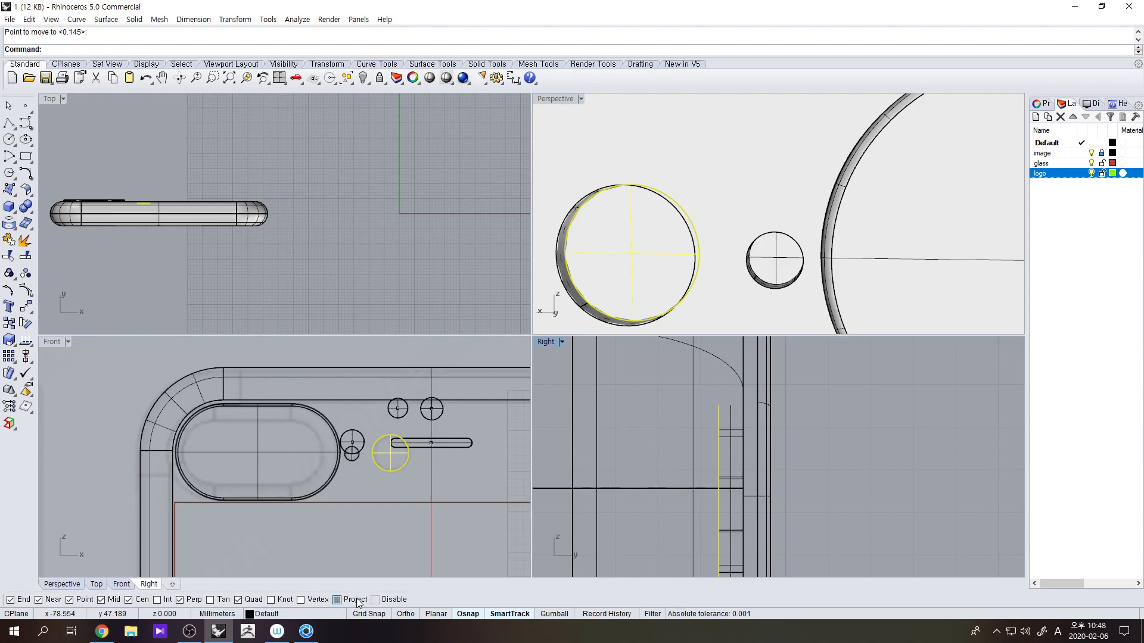
- Move the extracted large disc outward, flush with the phone's back face, with projected object snaps on
right_click(663, 519)
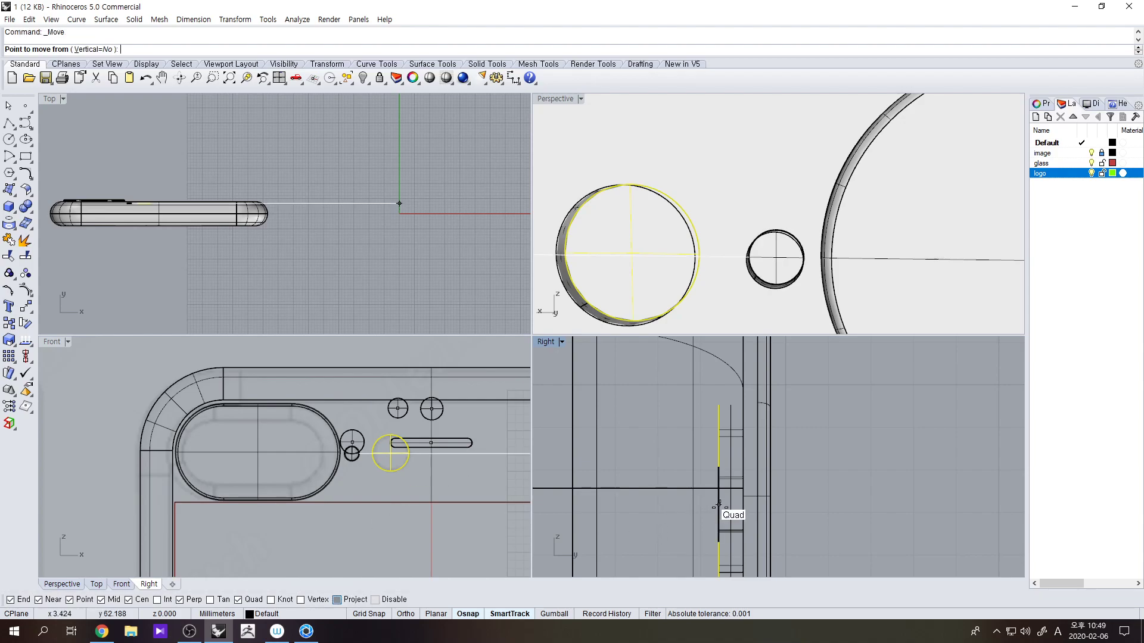
click(718, 504)
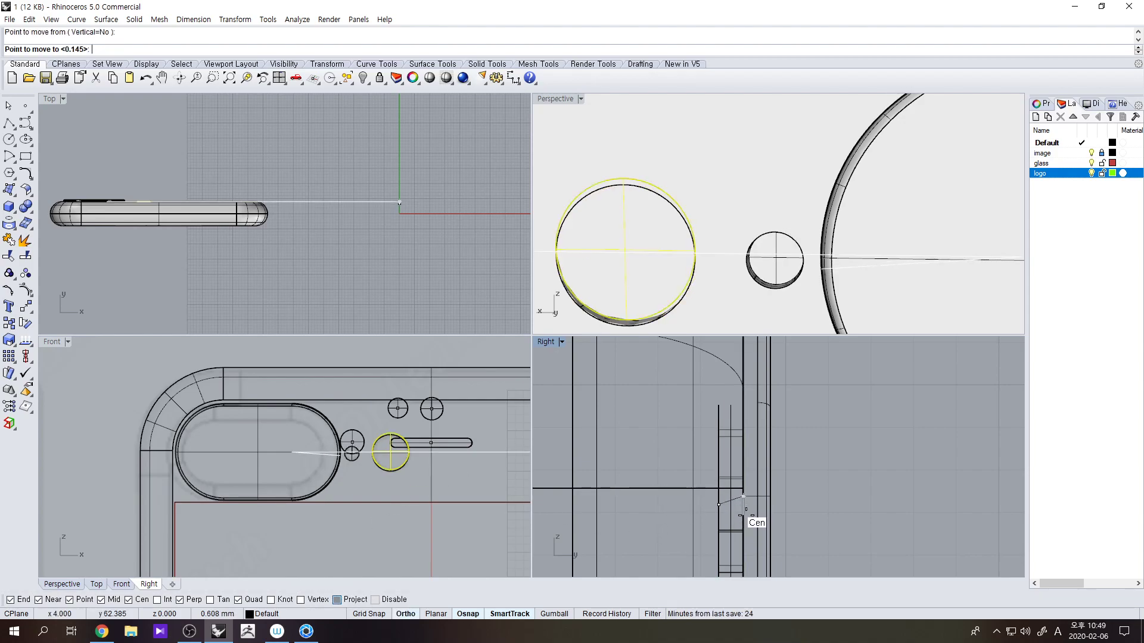
click(743, 505)
right_drag(715, 280, 671, 263)
- Assign the large disc on the phone's back to the glass layer
click(696, 257)
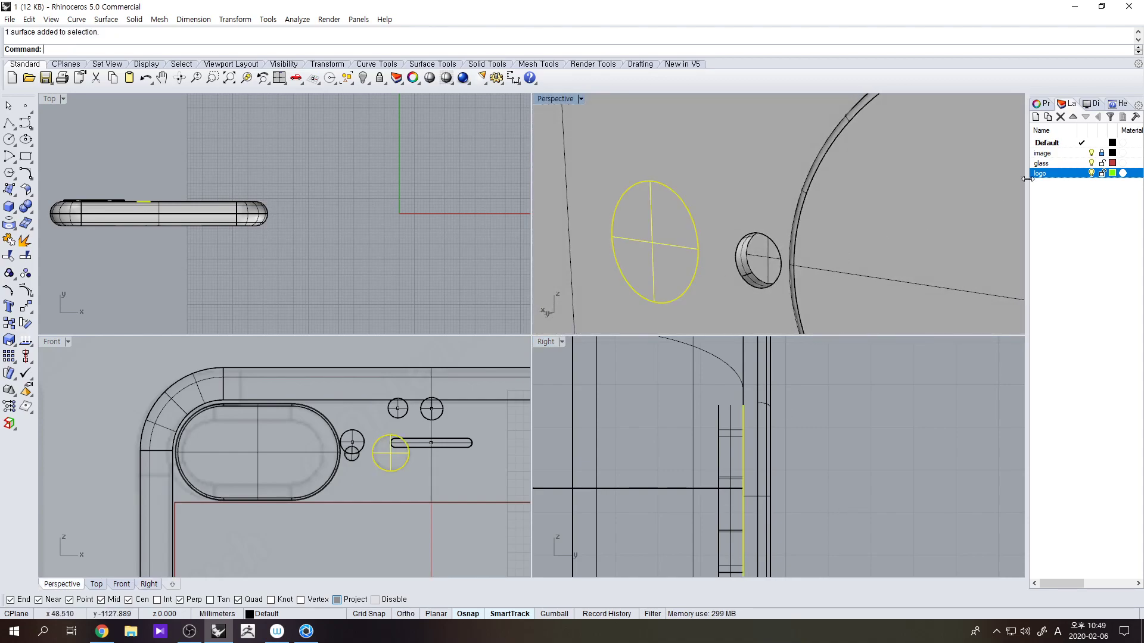
right_click(1071, 164)
click(1061, 366)
right_drag(738, 280, 699, 281)
click(803, 234)
key(ctrl+a)
key(ctrl+j)
- Extract the floor surface of the small round recess beside the camera bump
right_drag(738, 216, 755, 263)
click(25, 239)
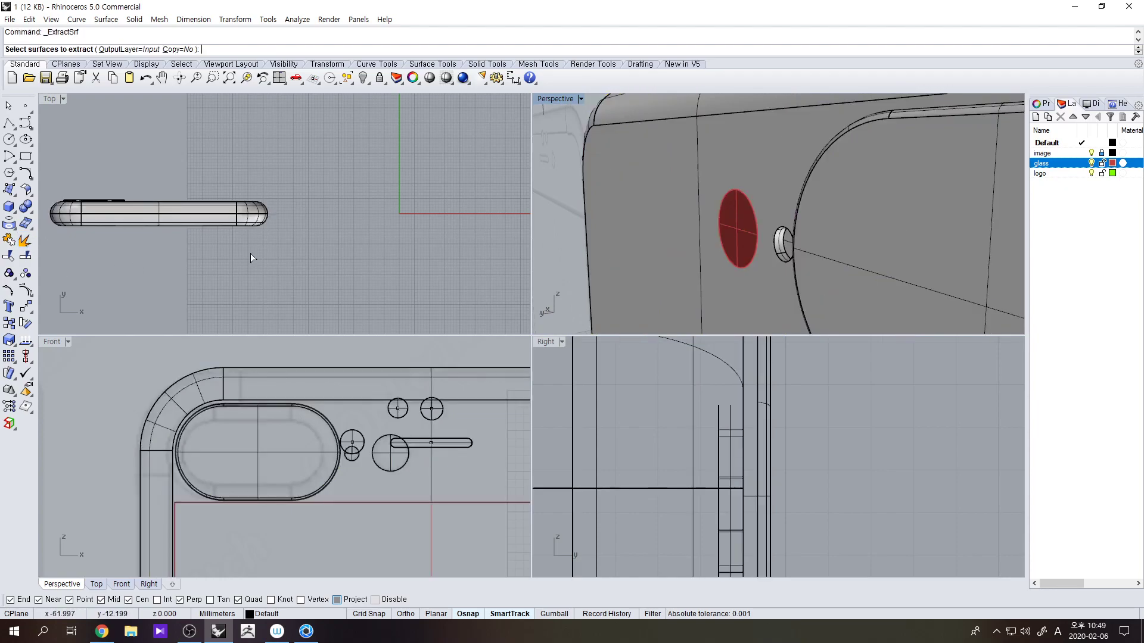
scroll(813, 246, up, 5)
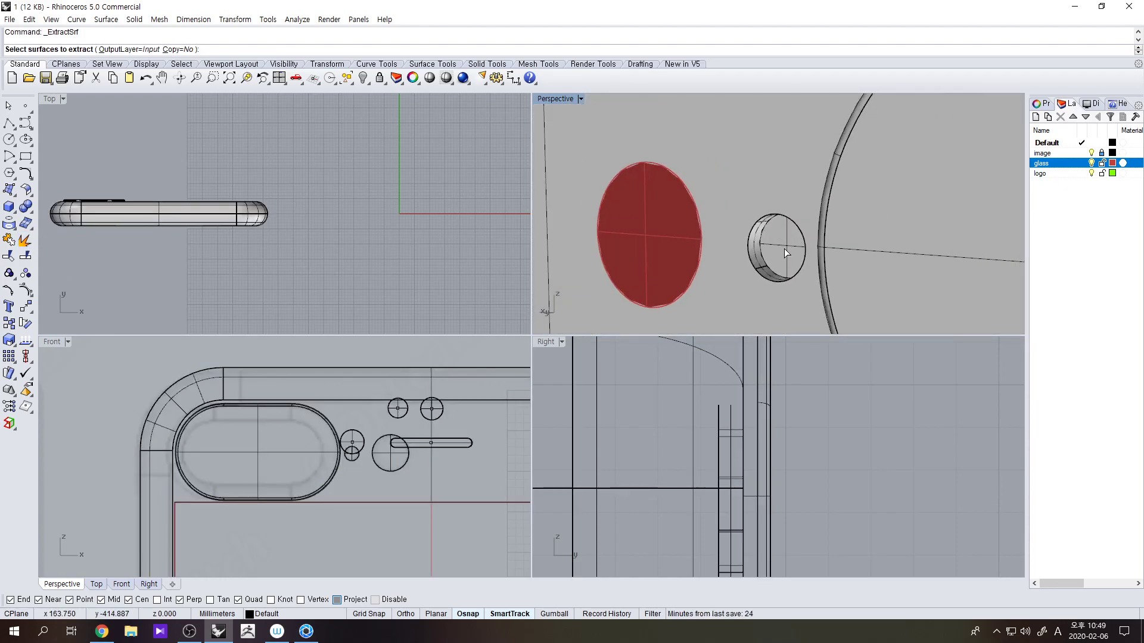
click(784, 248)
right_click(784, 249)
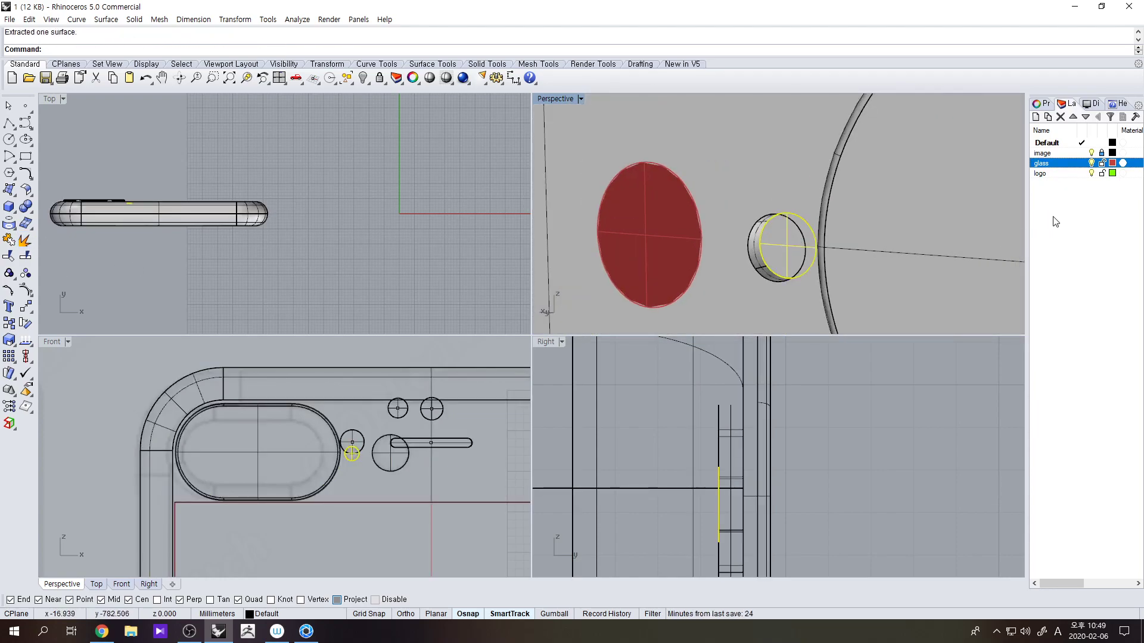
- Move the extracted small disc outward, flush with the phone's back face, and assign it to the glass layer
key(ctrl+v)
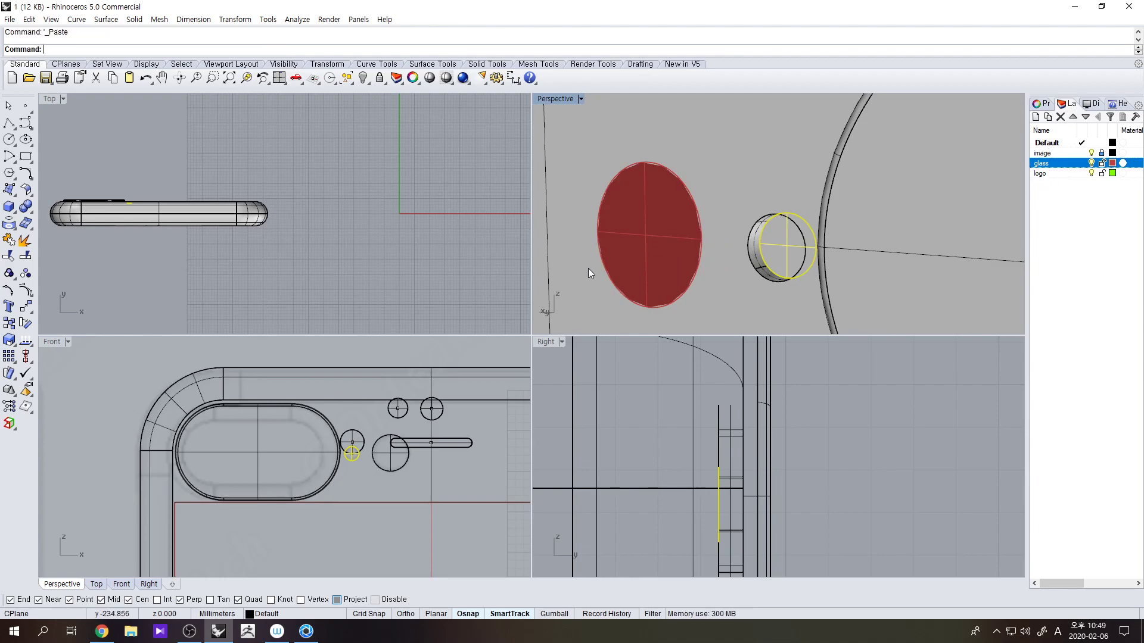
key(Return)
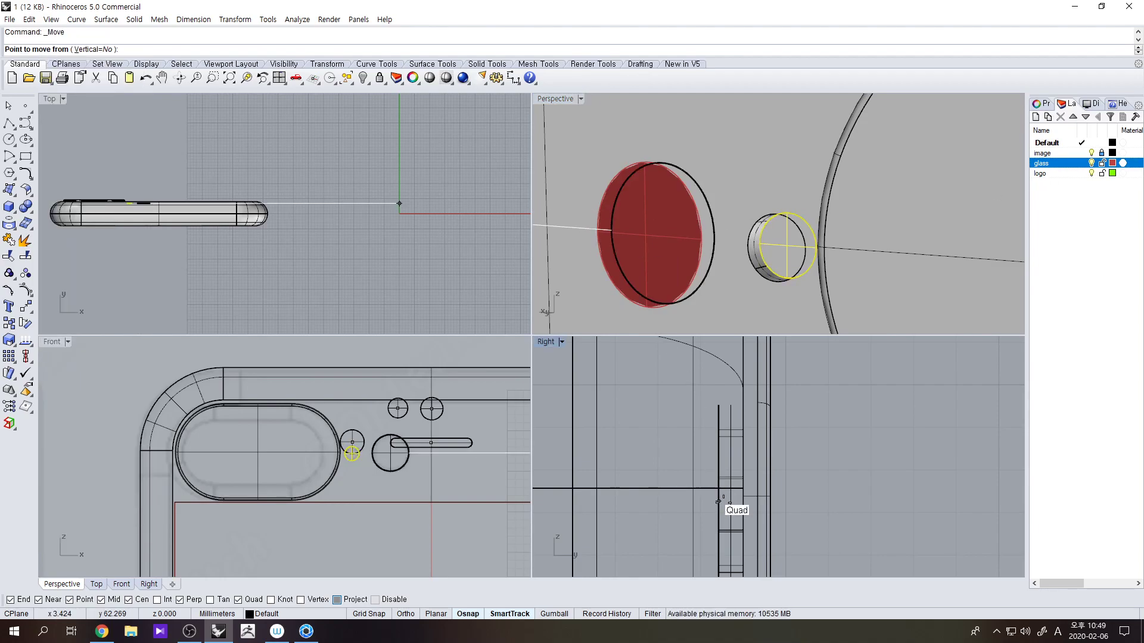
click(718, 504)
click(743, 502)
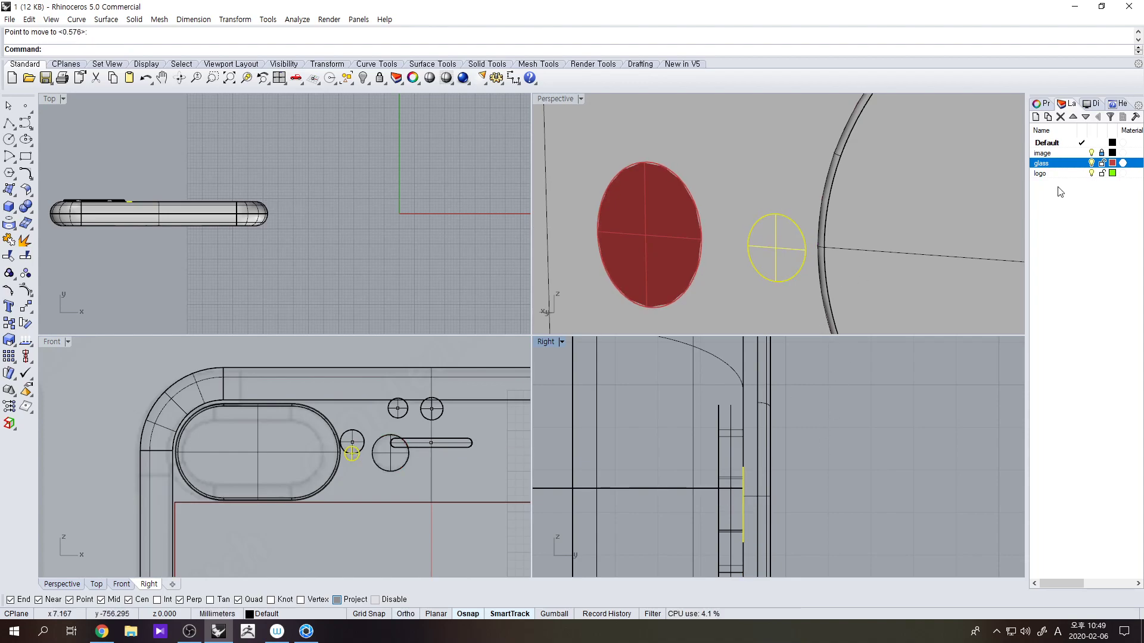
right_click(1054, 164)
click(1068, 370)
- Check the two glass discs beside the camera bump and the whole phone from the back and front
click(868, 255)
right_drag(868, 255, 782, 258)
scroll(782, 258, up, 3)
click(741, 258)
shift+click(720, 231)
key(ctrl+j)
right_drag(692, 241, 900, 246)
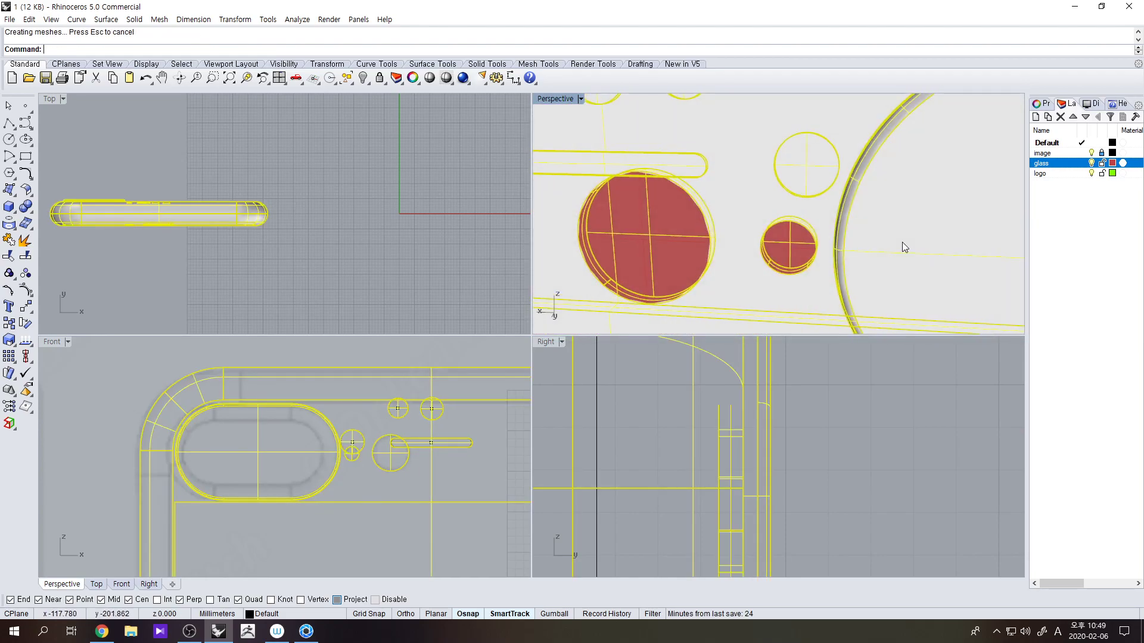
scroll(899, 251, down, 7)
key(Escape)
scroll(882, 257, down, 5)
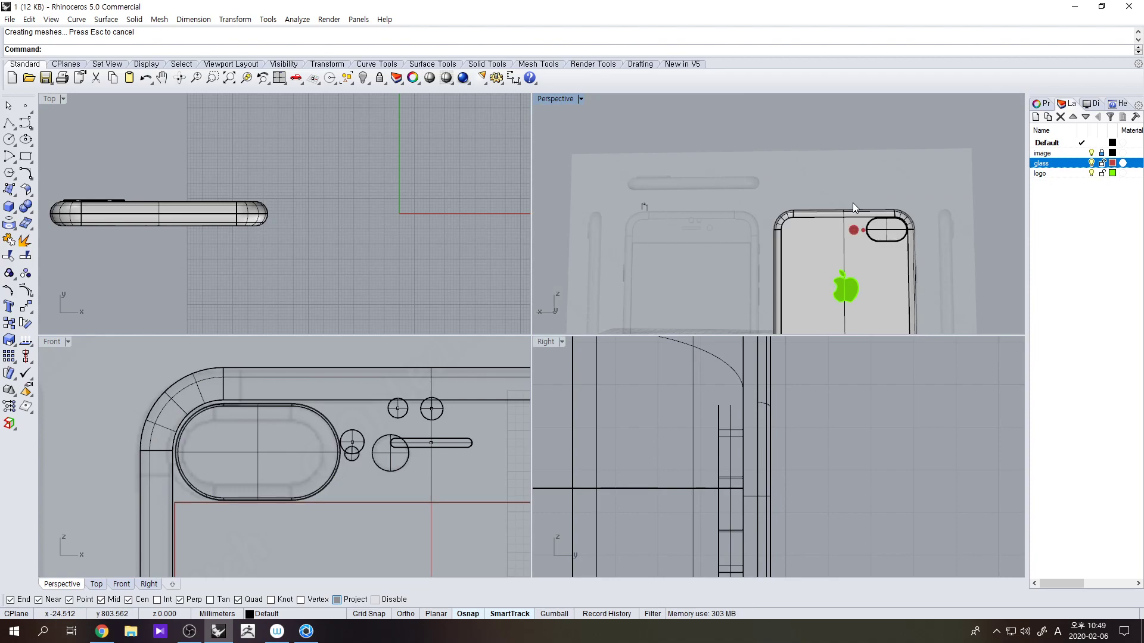
scroll(853, 202, down, 10)
shift+right_drag(883, 326, 749, 249)
scroll(883, 280, up, 7)
scroll(470, 455, down, 8)
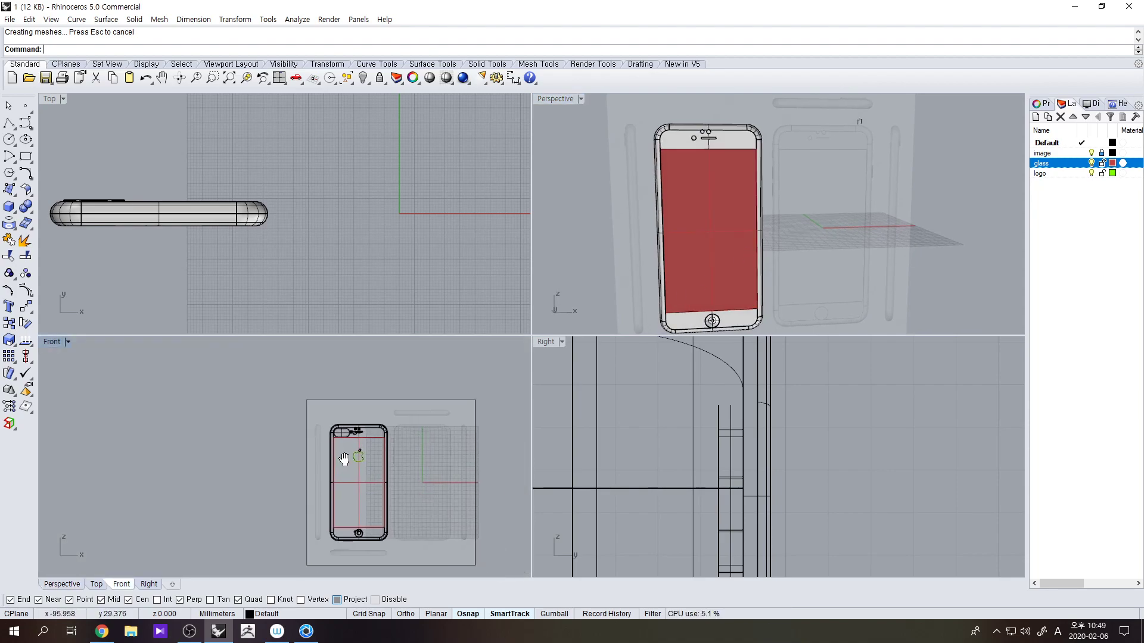
scroll(448, 435, up, 4)
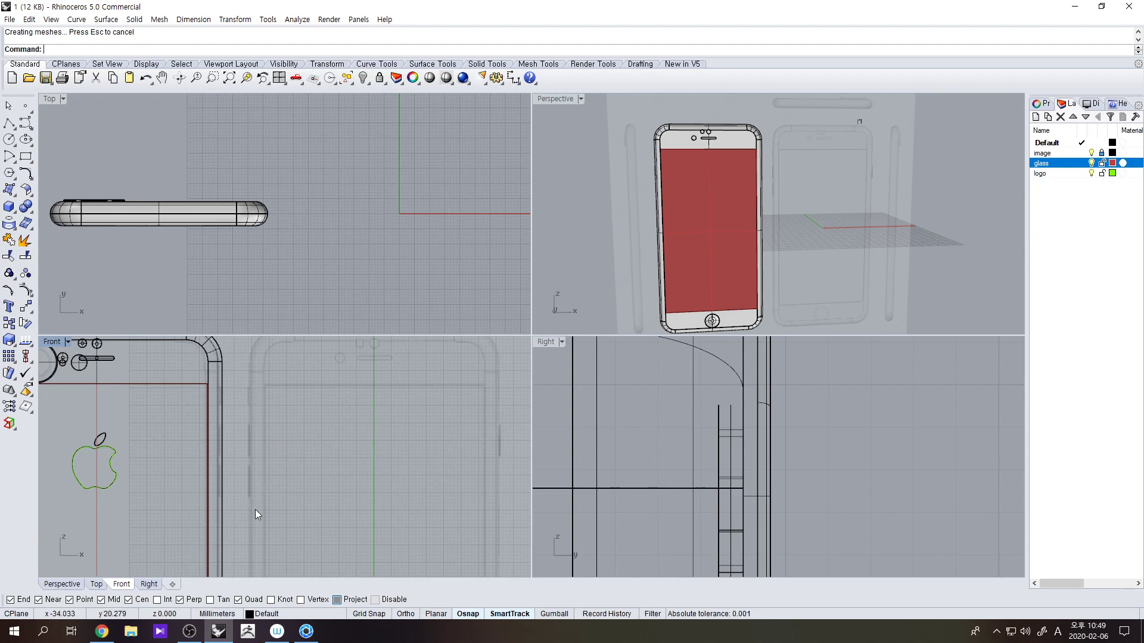
click(26, 156)
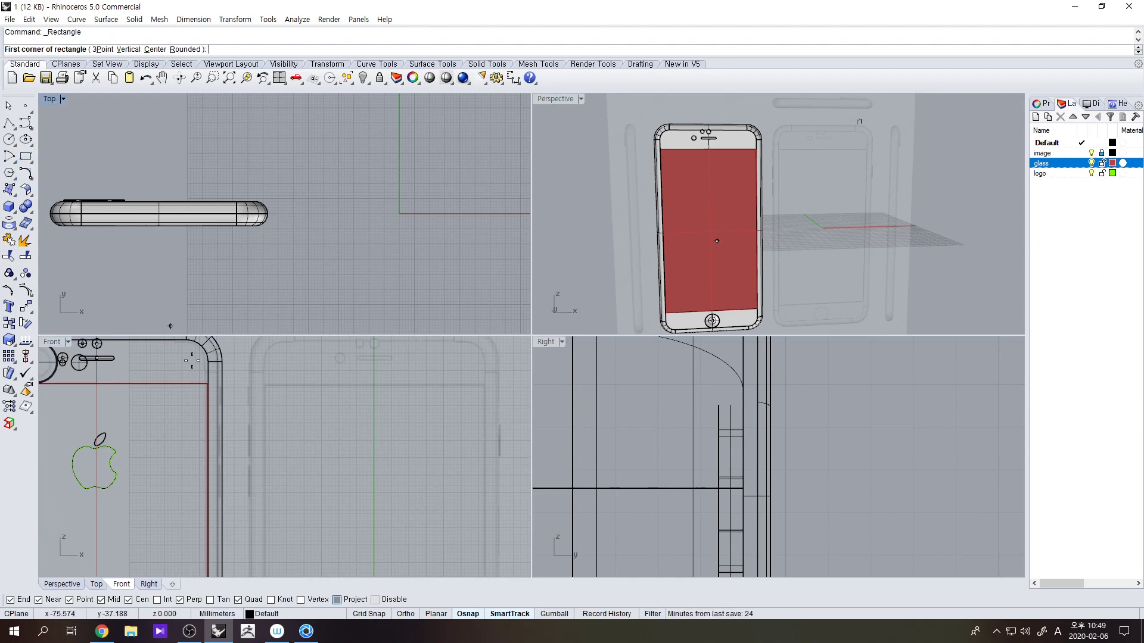
scroll(663, 468, down, 5)
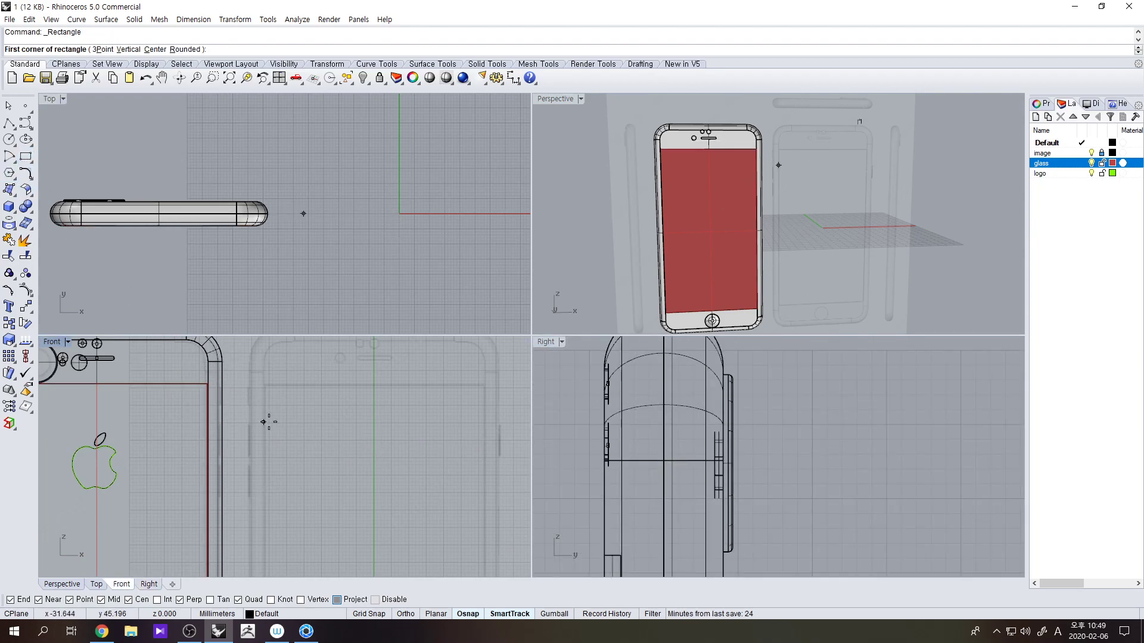
scroll(495, 432, up, 8)
click(487, 407)
right_drag(493, 424, 446, 377)
scroll(459, 453, down, 1)
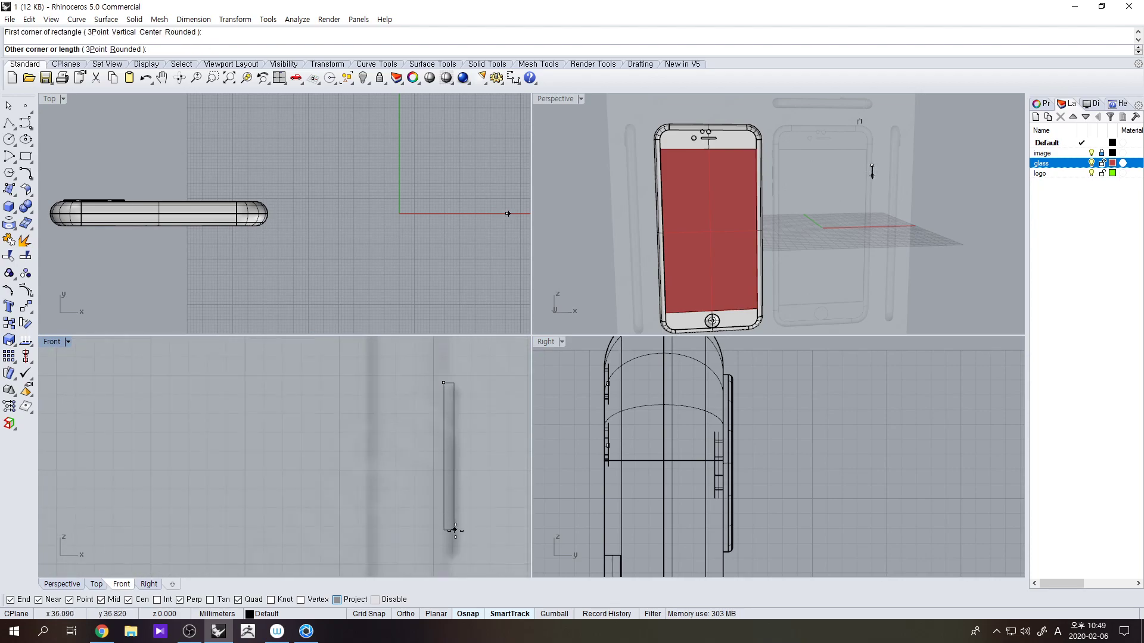
key(Escape)
- Draw a vertical-plane rectangle spanning the side button's length in the front reference drawing, about 1.21 mm wide
right_click(463, 555)
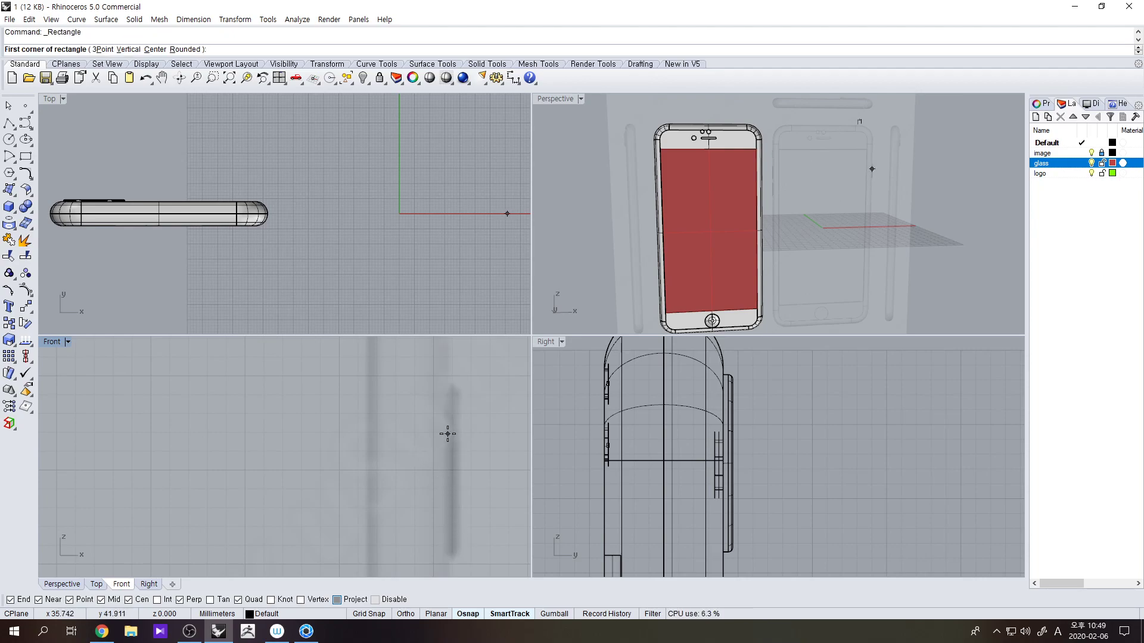
text(v)
key(Return)
click(447, 388)
click(447, 558)
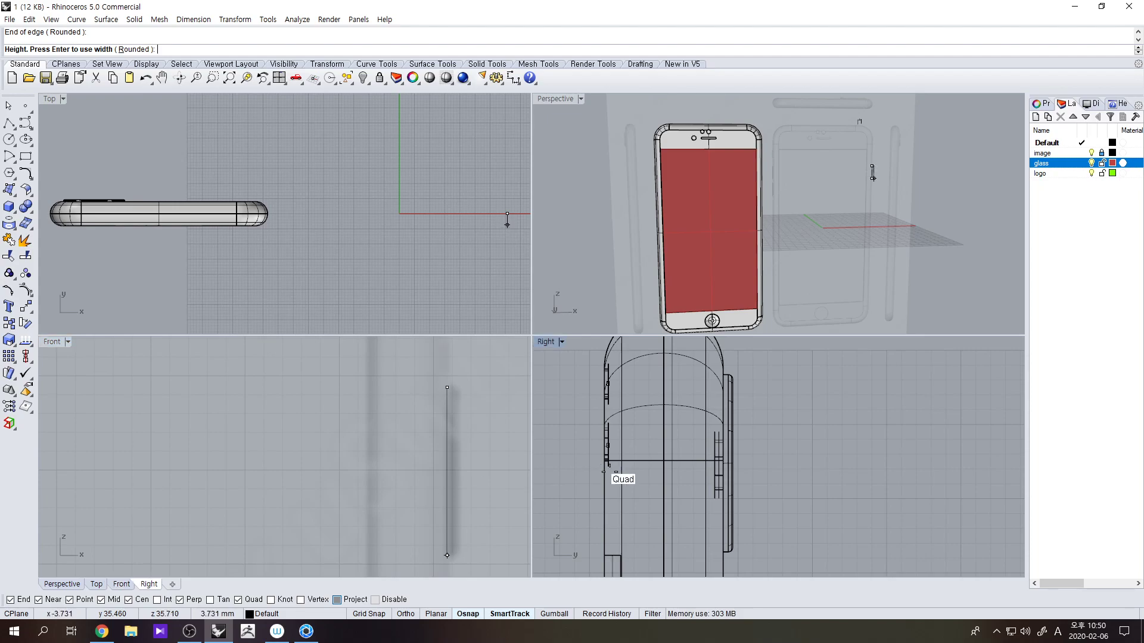
scroll(664, 454, down, 5)
scroll(661, 455, up, 3)
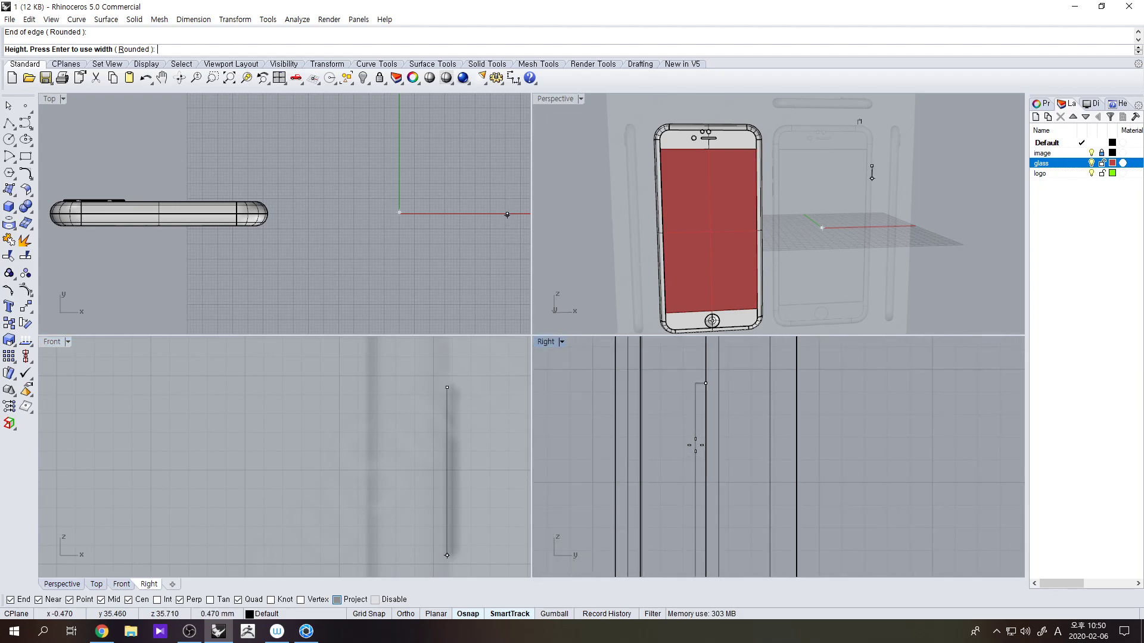
click(679, 461)
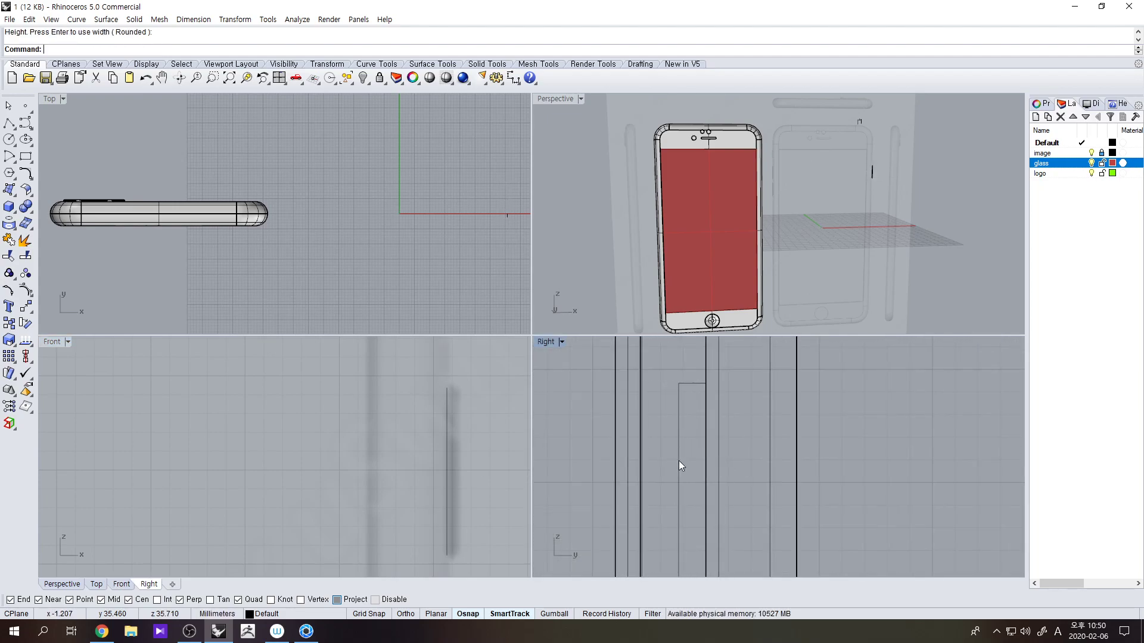
- Move the rectangle by its upper edge's midpoint onto the phone's centre line in the side view
text(M')
key(Return)
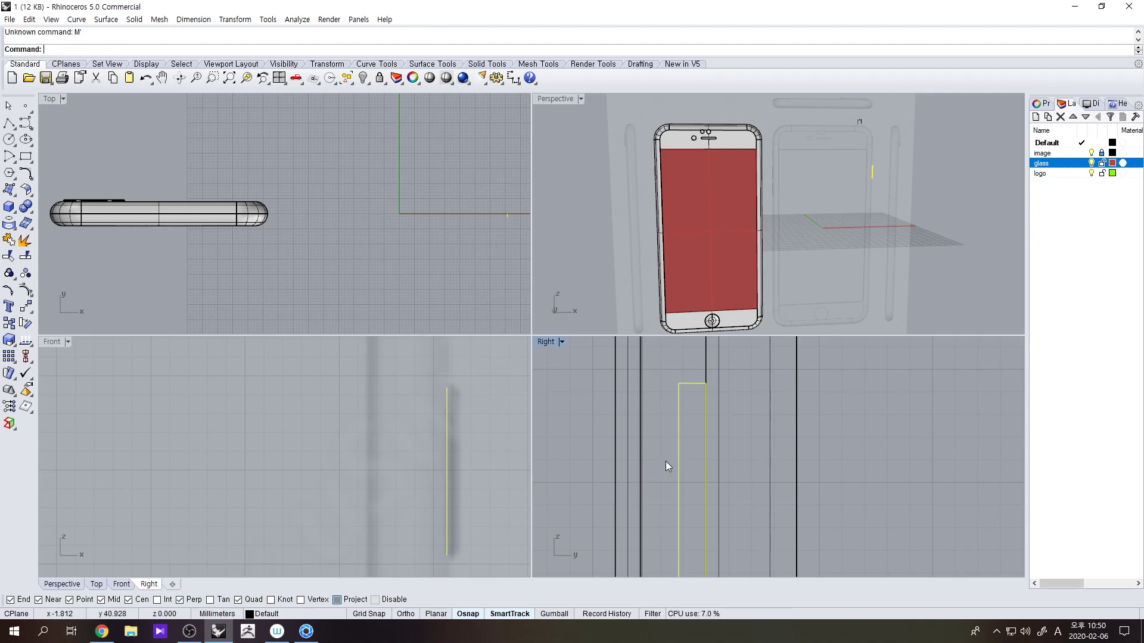
text(m)
key(Return)
click(693, 384)
click(706, 383)
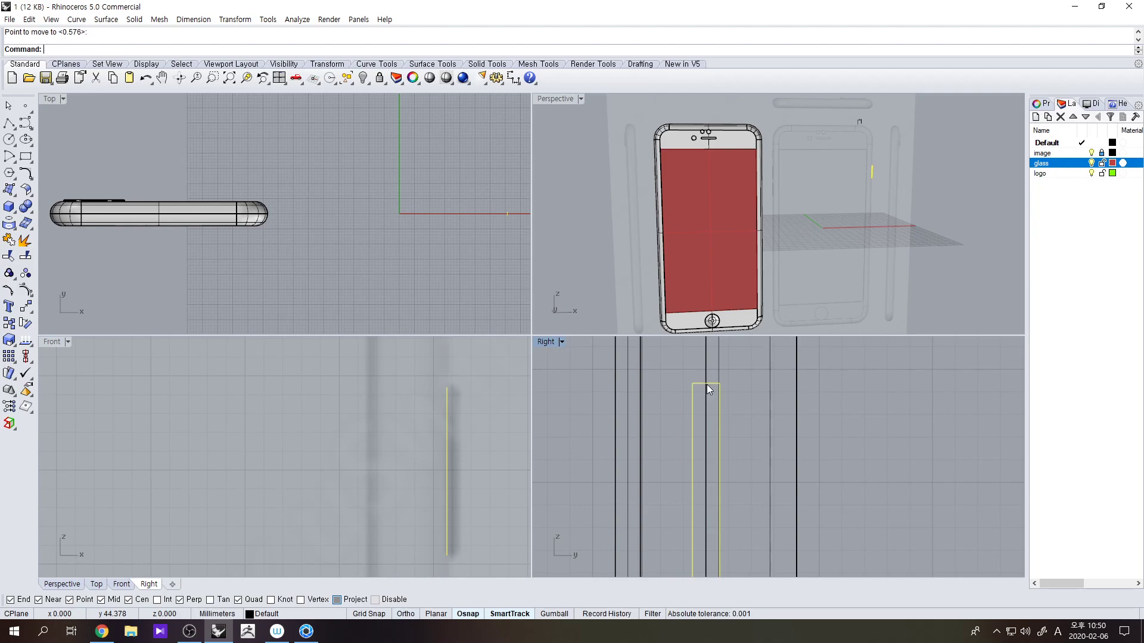
- Measure the rectangle's width with a linear dimension, and delete the dimension
scroll(461, 430, down, 3)
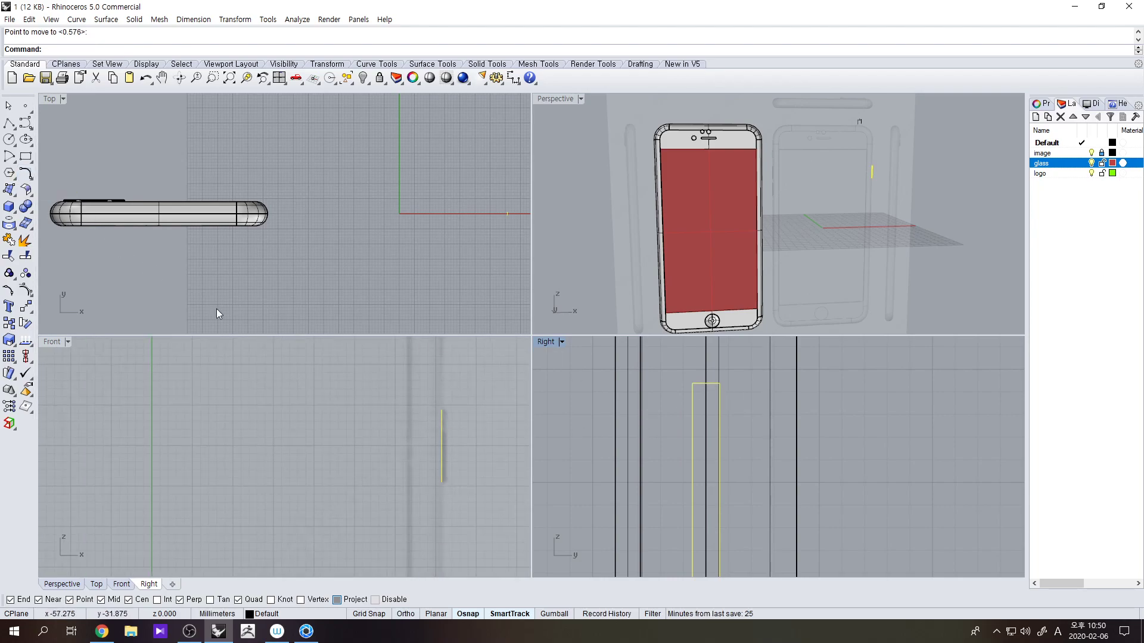
click(513, 78)
scroll(688, 345, up, 6)
click(695, 417)
click(746, 417)
click(725, 395)
click(693, 377)
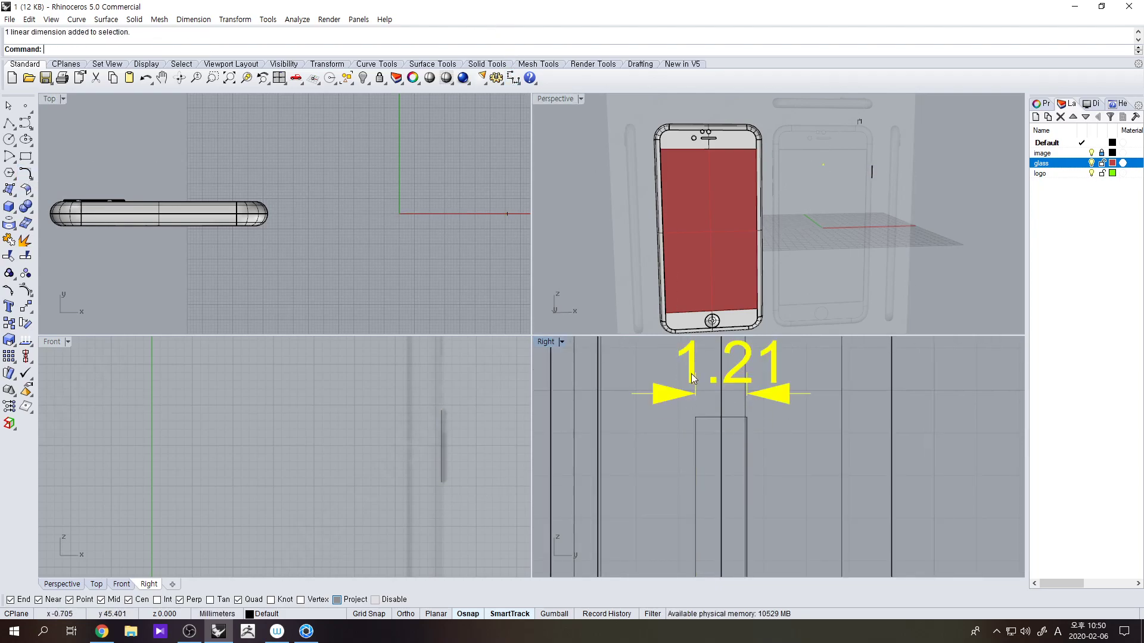
key(Delete)
- Fillet the button rectangle's upper corners with a 0.6 mm radius in the side view
click(25, 175)
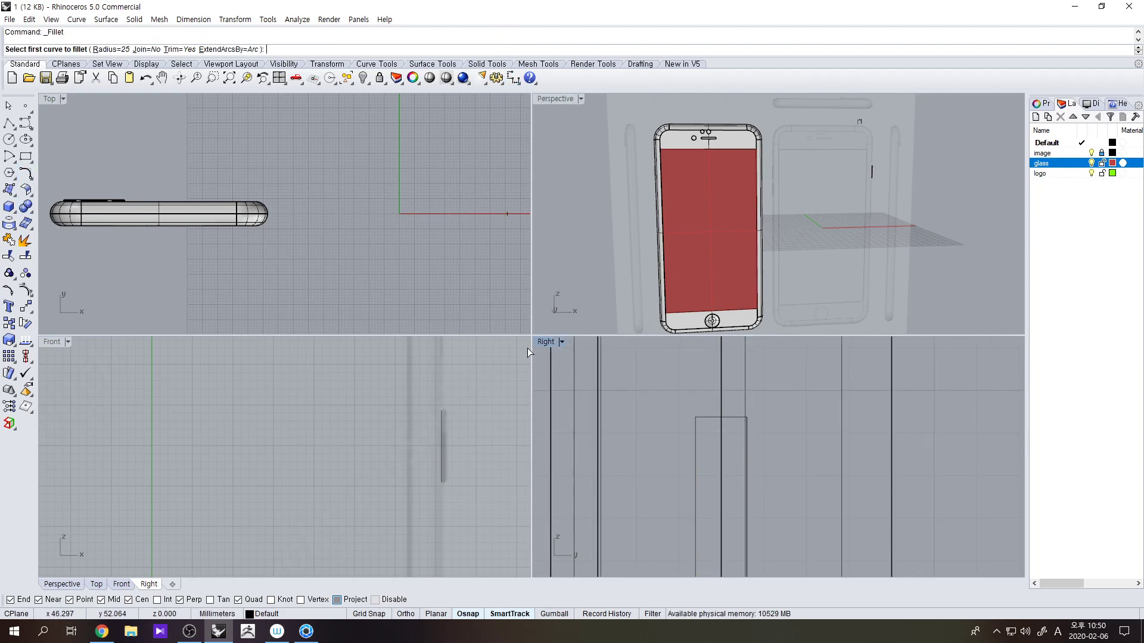
text(.6)
key(Return)
text(6)
click(696, 438)
click(746, 439)
- Round the button rectangle's two lower corners with the same fillet radius to complete the slot-shaped profile
scroll(746, 439, down, 12)
scroll(751, 532, up, 8)
right_click(721, 429)
click(721, 431)
click(728, 442)
right_click(741, 443)
click(743, 444)
click(754, 434)
click(755, 434)
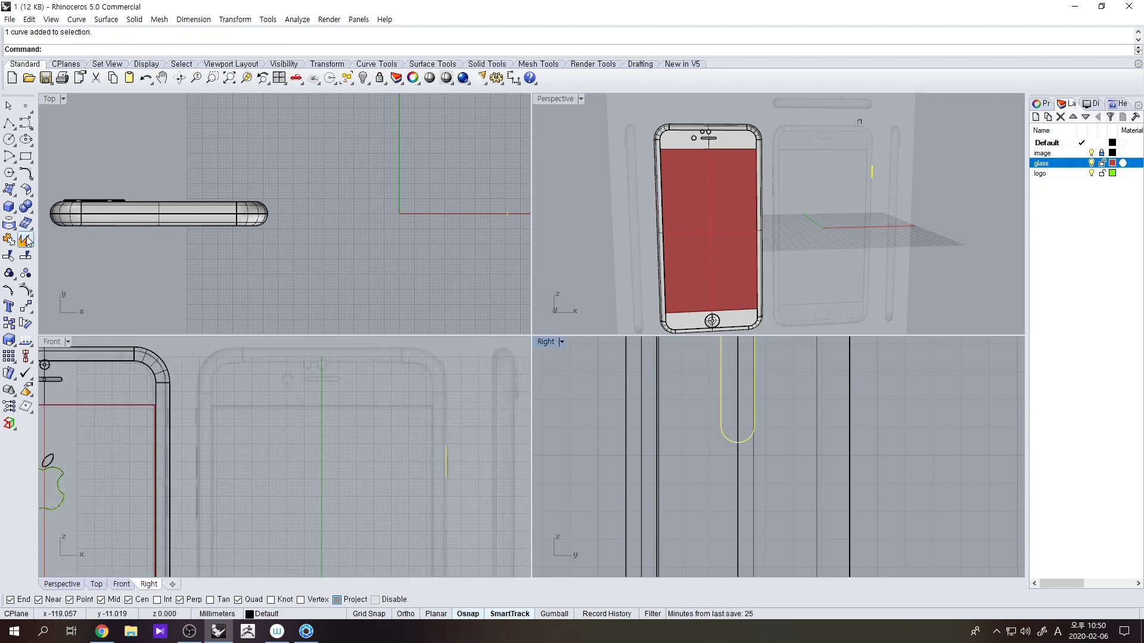
- Extrude the slot-shaped button profile into a solid
click(12, 208)
click(68, 241)
click(471, 505)
- Move the button solid from the reference drawing onto the phone model's side edge so it partly sinks into the body
text(m)
key(Return)
click(447, 555)
click(170, 548)
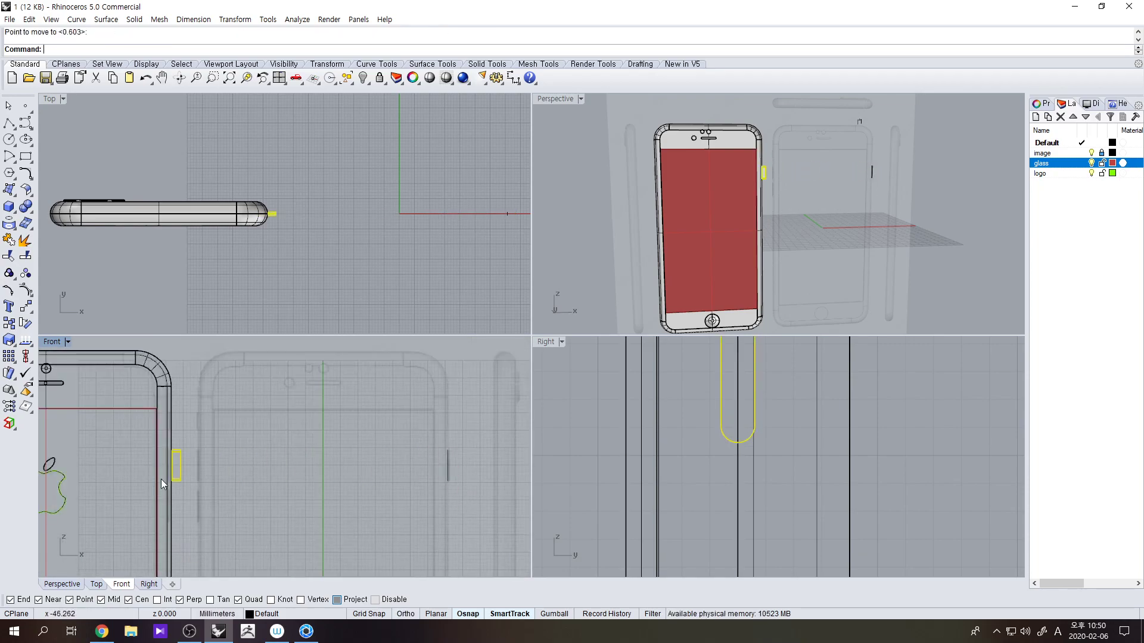
scroll(162, 497, up, 4)
key(Return)
click(352, 485)
click(342, 490)
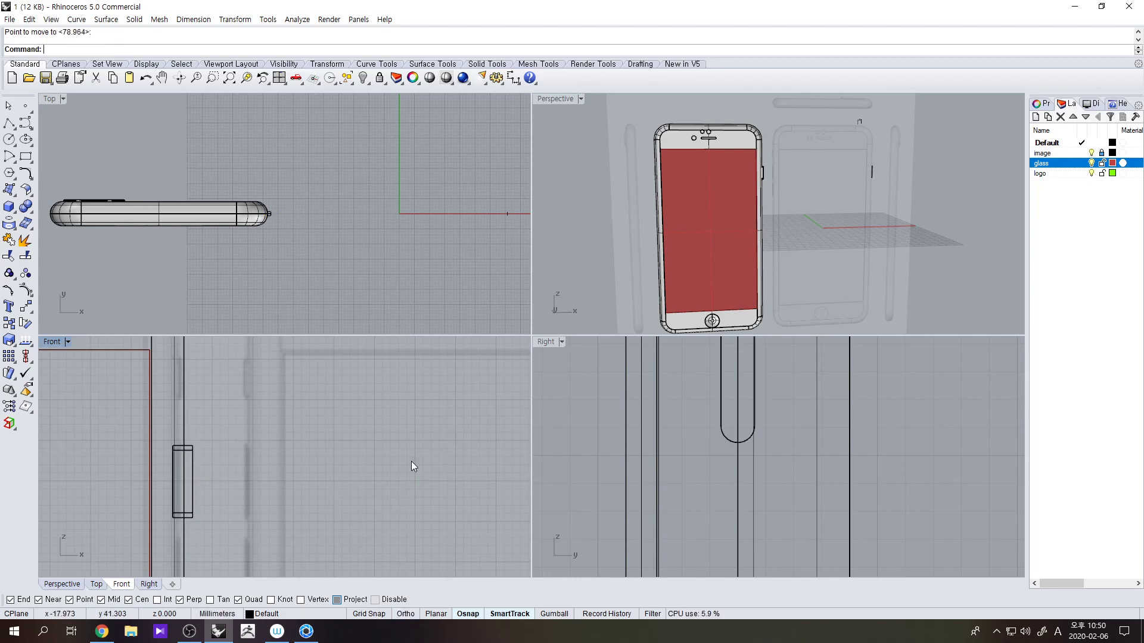
- Shift the button solid horizontally, slightly deeper into the phone's side
scroll(721, 237, down, 3)
scroll(724, 237, up, 8)
scroll(741, 237, up, 3)
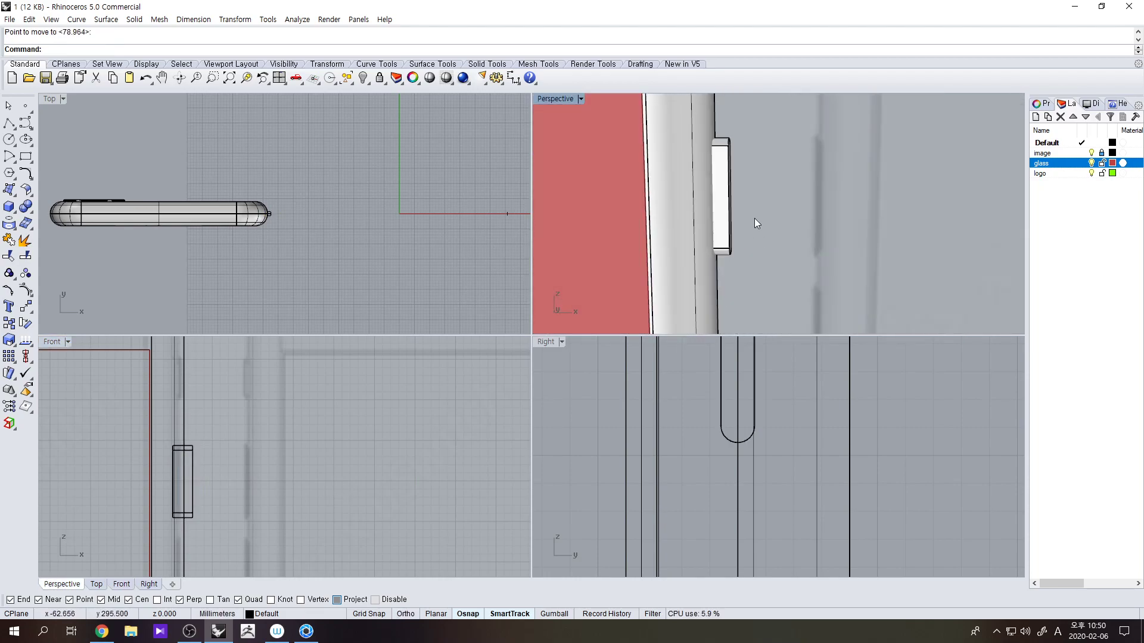
click(718, 209)
key(Return)
click(344, 459)
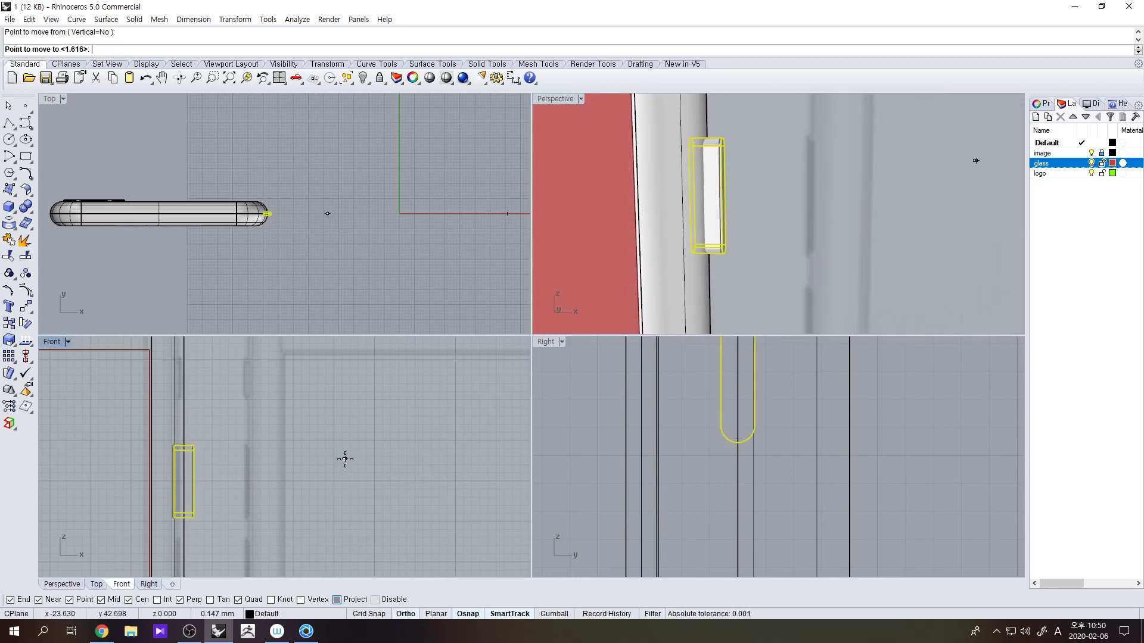
scroll(227, 484, up, 5)
shift+click(221, 483)
click(288, 465)
- Subtract the slot-shaped solid from the phone body with Boolean Difference to cut the button recess
right_drag(772, 231, 723, 275)
click(688, 265)
click(28, 210)
click(61, 215)
click(725, 243)
right_click(775, 248)
right_drag(779, 248, 672, 218)
scroll(703, 217, up, 6)
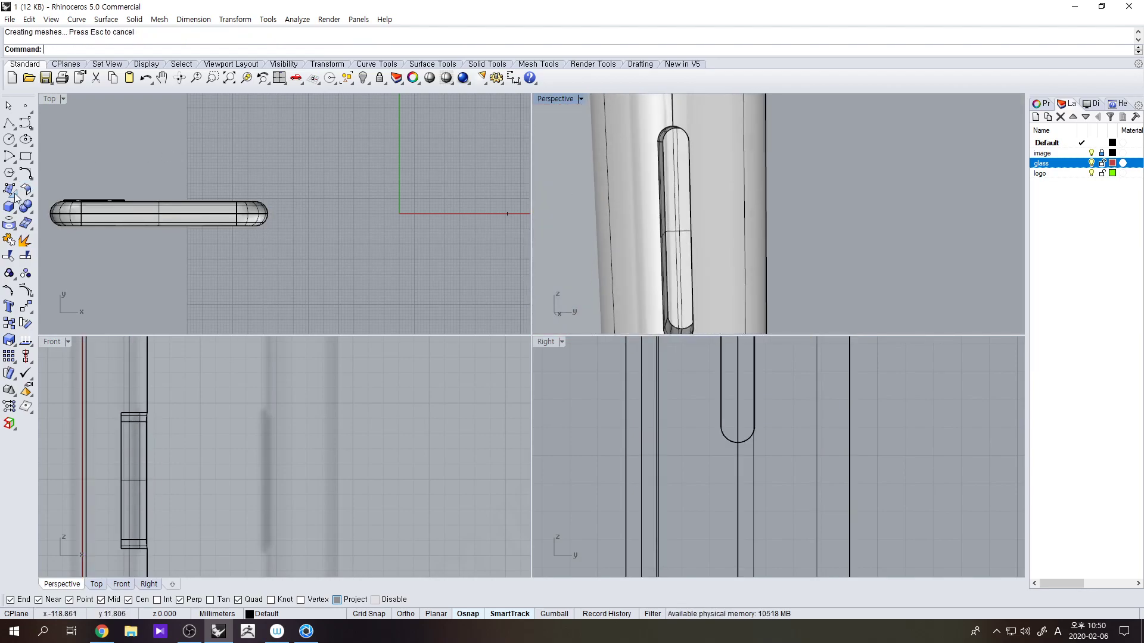
- Duplicate the straight and rounded edges around the recess's floor and join the resulting curves
click(11, 228)
click(59, 232)
scroll(664, 135, up, 8)
click(662, 136)
click(660, 169)
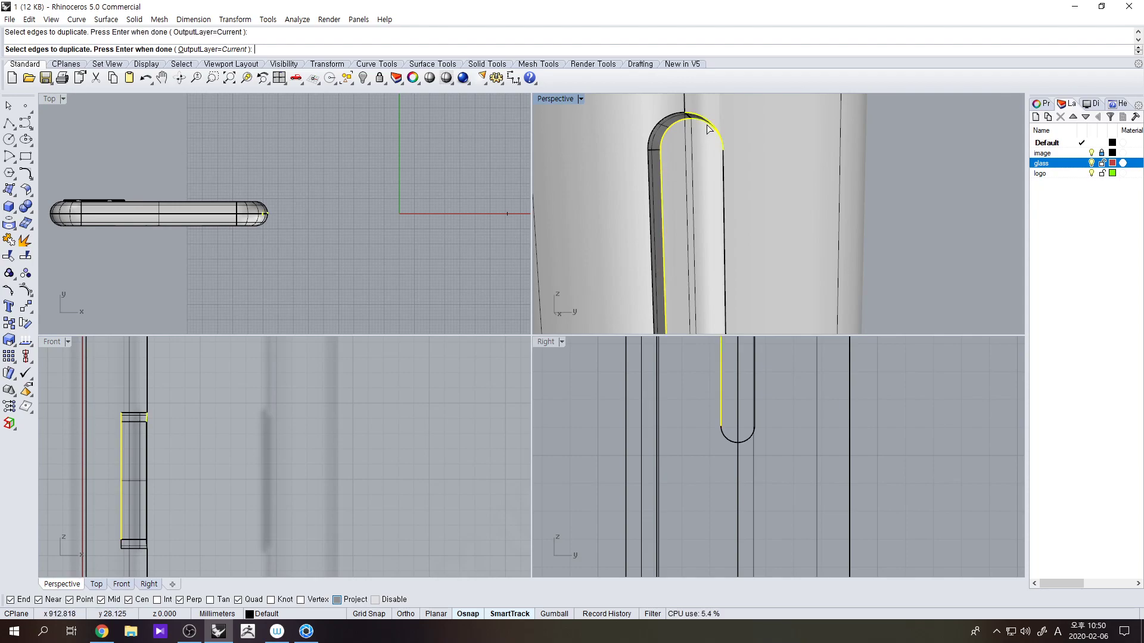
right_drag(706, 139, 720, 270)
click(710, 131)
click(714, 160)
click(737, 192)
key(Return)
key(ctrl+j)
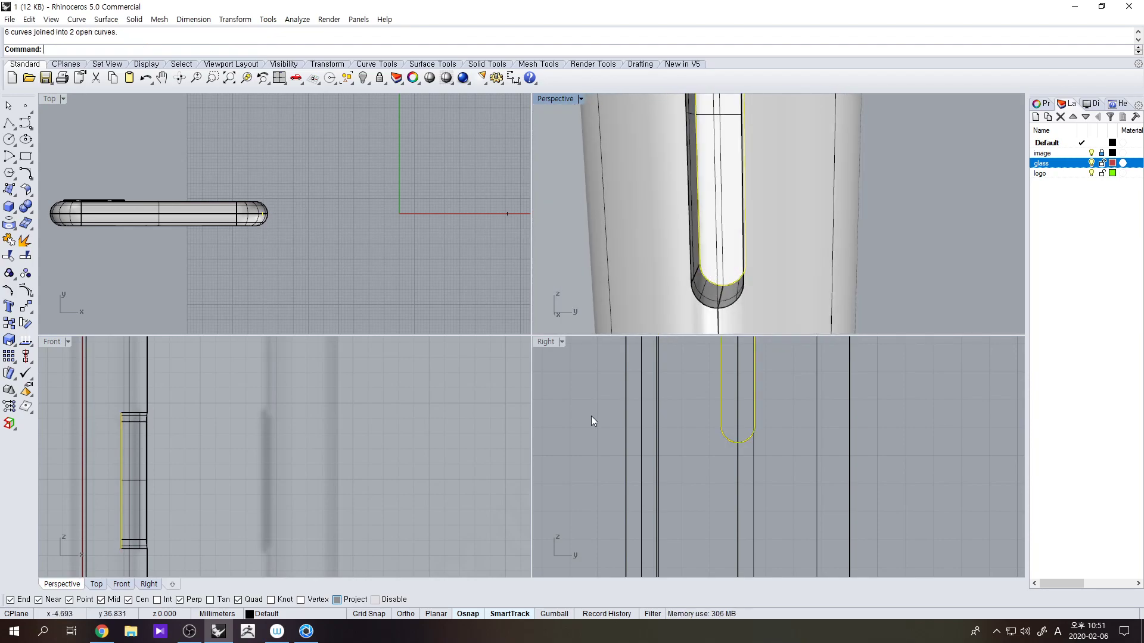
click(27, 409)
right_drag(745, 274, 755, 325)
scroll(780, 478, down, 5)
right_drag(763, 405, 746, 456)
scroll(745, 455, up, 9)
click(718, 239)
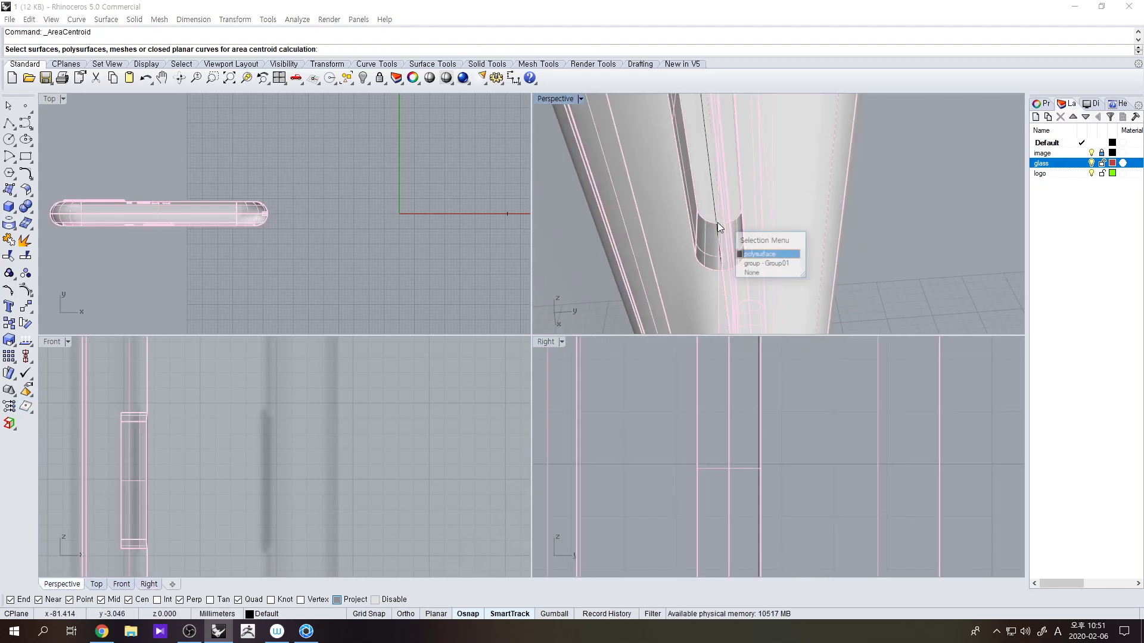
key(Escape)
- Select the duplicated outline curves and examine the gap between them at the recess floor's lower end
click(703, 220)
click(702, 219)
shift+click(724, 227)
key(Return)
scroll(724, 227, up, 8)
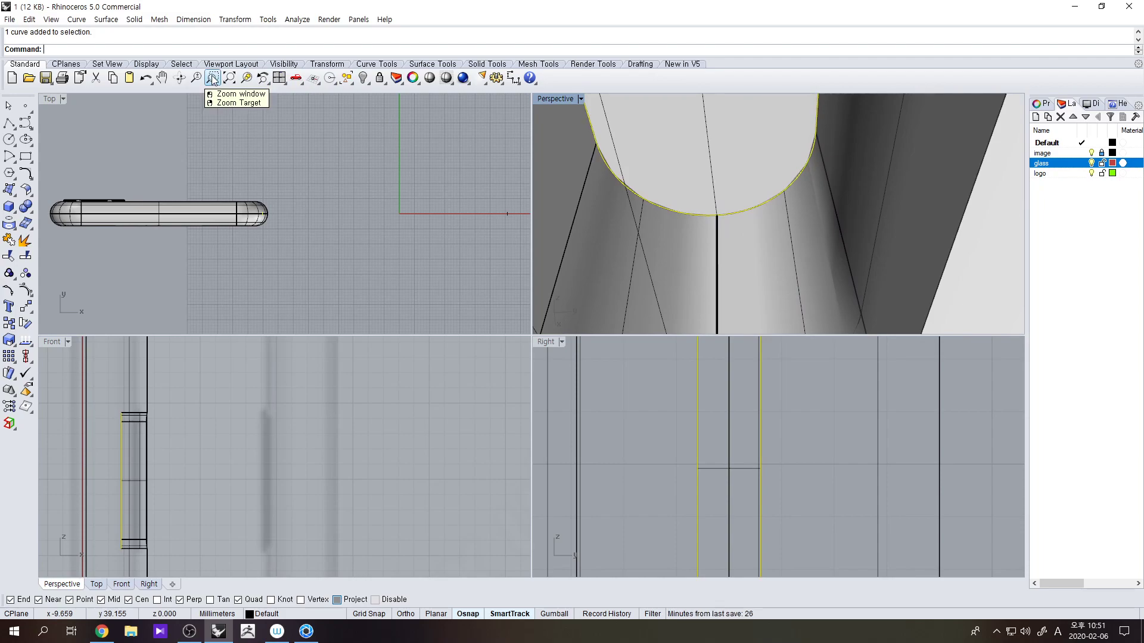
scroll(647, 240, up, 10)
scroll(796, 224, down, 5)
scroll(795, 224, up, 2)
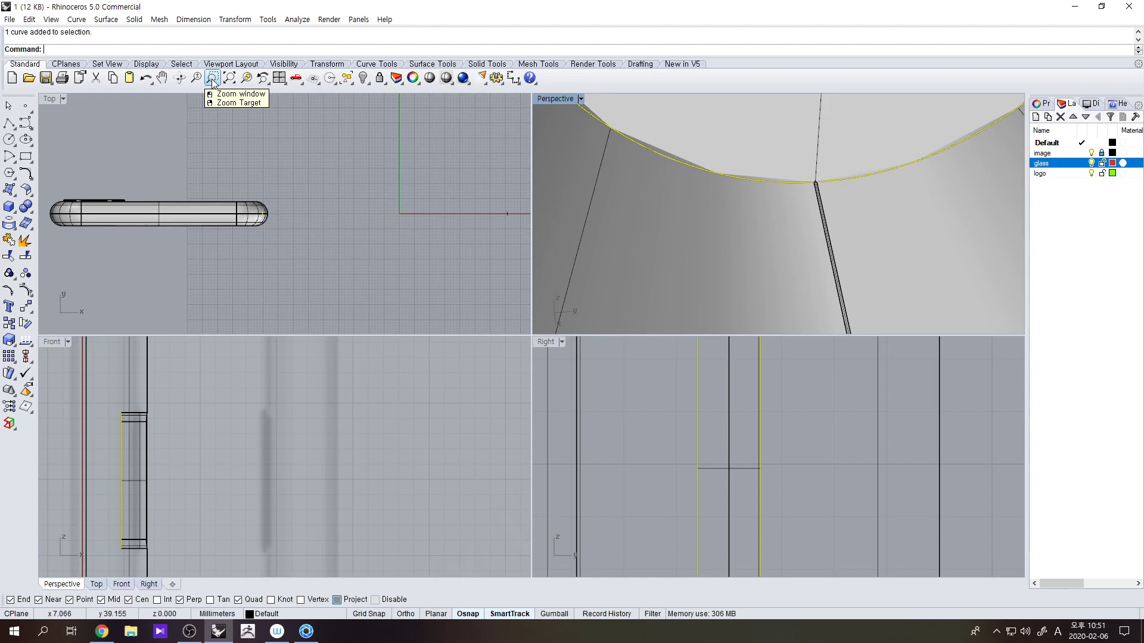
click(212, 78)
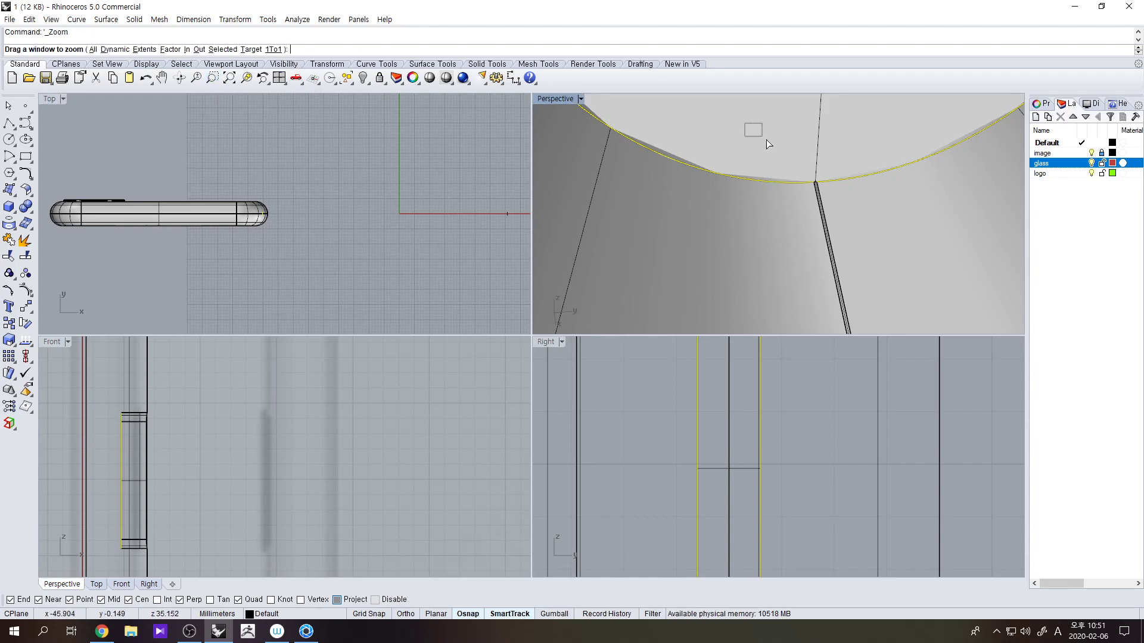
drag(754, 130, 871, 228)
scroll(841, 245, up, 4)
scroll(773, 199, down, 4)
scroll(769, 181, up, 5)
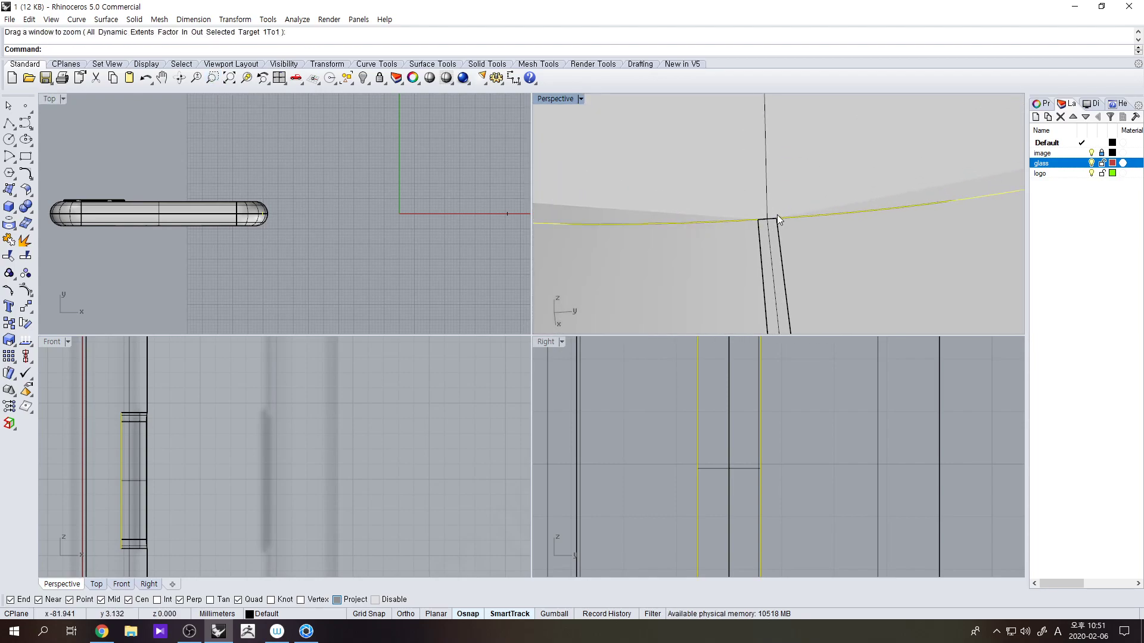
- Duplicate the tiny edge at the recess floor's lower end and join it with the two outline curves
click(12, 229)
click(45, 230)
click(766, 219)
right_click(766, 219)
click(745, 223)
right_click(775, 220)
shift+click(781, 219)
right_click(780, 219)
key(ctrl+j)
- Examine the upper end of the recess floor up close for the remaining gap in the outline
scroll(783, 273, down, 15)
shift+right_drag(784, 296, 774, 134)
scroll(774, 135, up, 10)
right_drag(753, 92, 755, 244)
scroll(760, 299, down, 10)
scroll(769, 292, up, 10)
scroll(759, 204, down, 10)
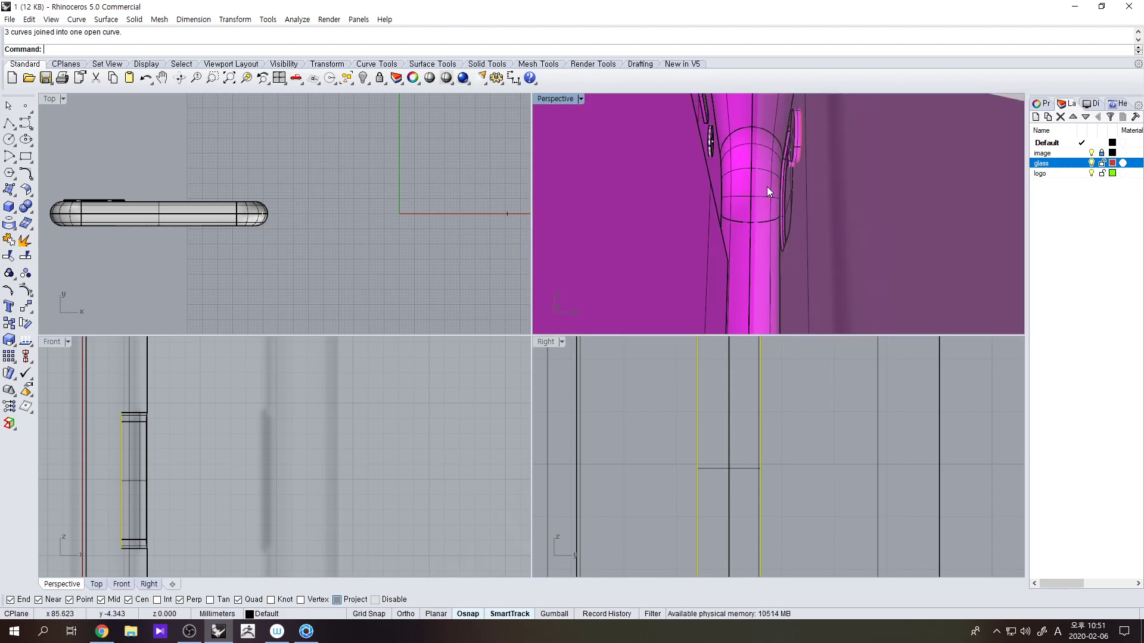
scroll(767, 187, up, 10)
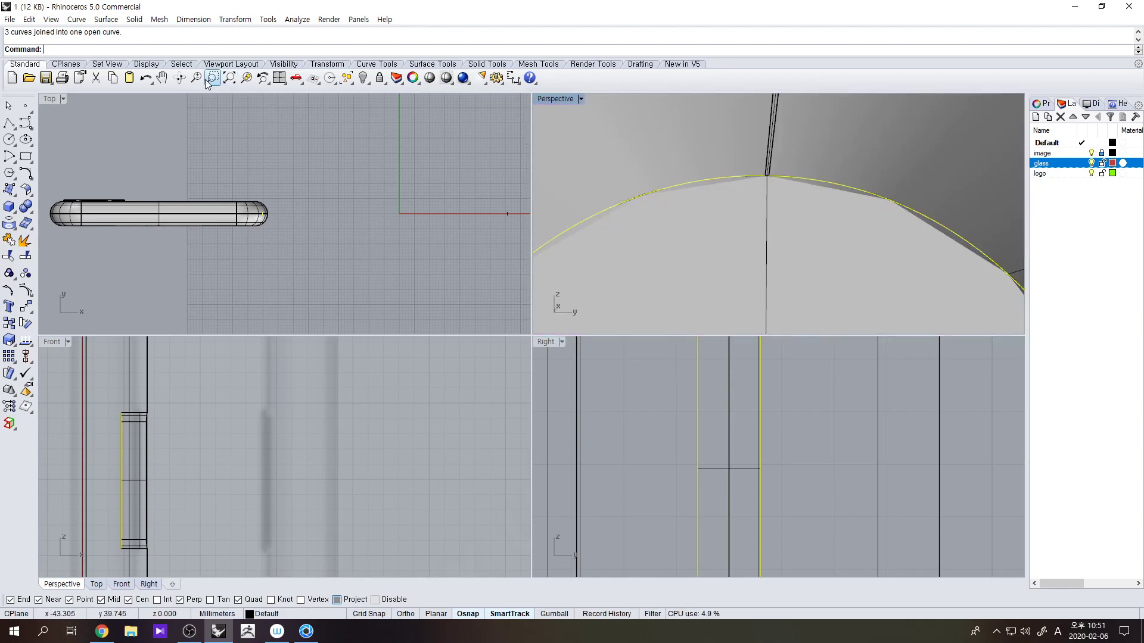
scroll(770, 266, up, 5)
scroll(794, 190, down, 10)
scroll(796, 235, up, 10)
scroll(799, 196, down, 10)
scroll(801, 190, up, 10)
scroll(805, 196, down, 10)
scroll(806, 194, up, 15)
scroll(803, 200, down, 5)
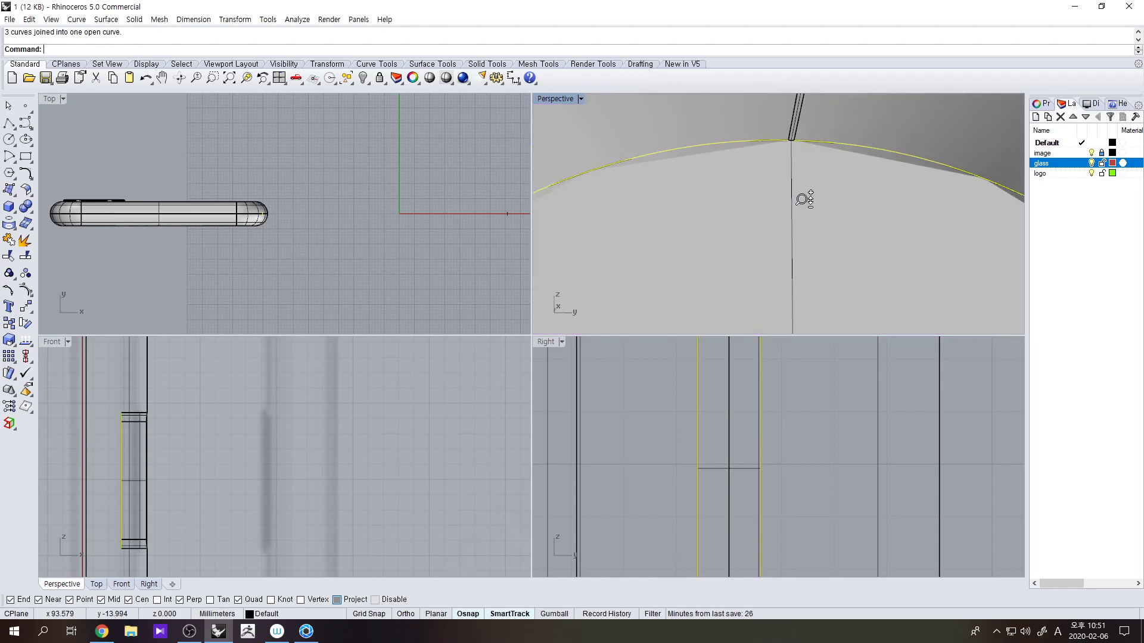
scroll(805, 191, down, 10)
scroll(804, 186, up, 10)
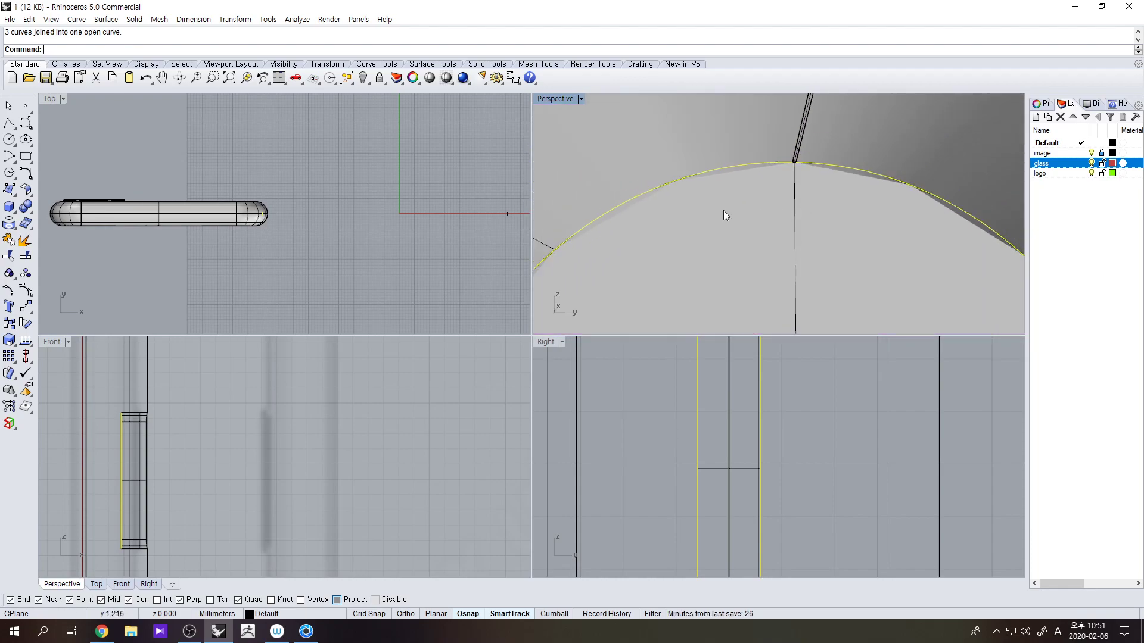
- Duplicate the tiny edge at the recess floor's upper end and join it to the outline, closing the curve
click(14, 227)
click(60, 229)
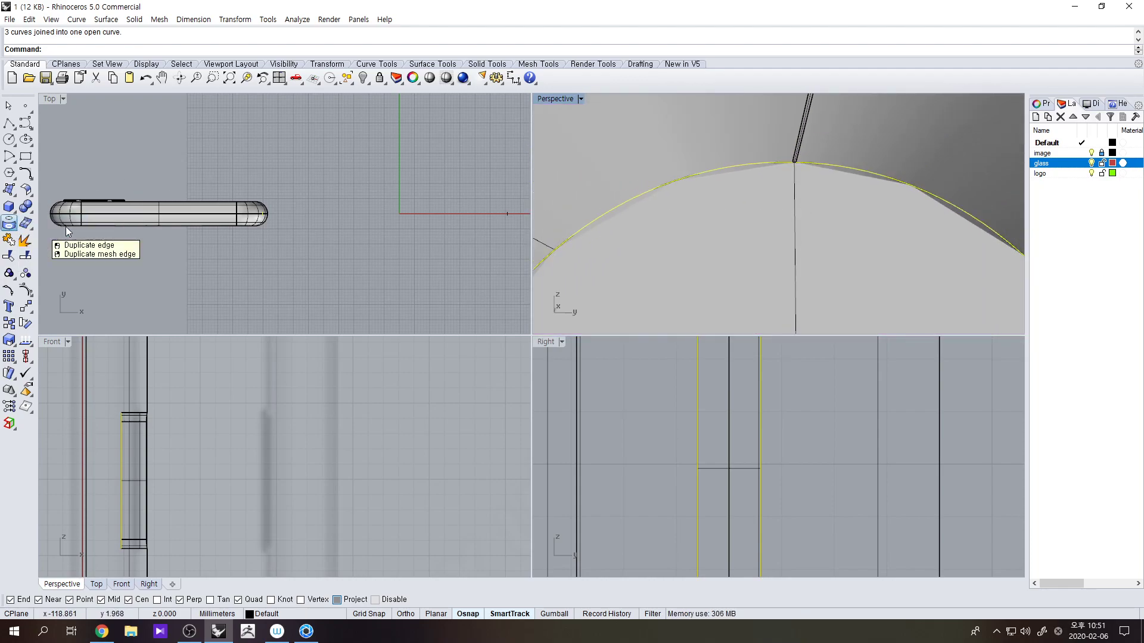
click(793, 164)
click(793, 163)
right_click(792, 164)
click(789, 162)
click(789, 163)
key(ctrl+j)
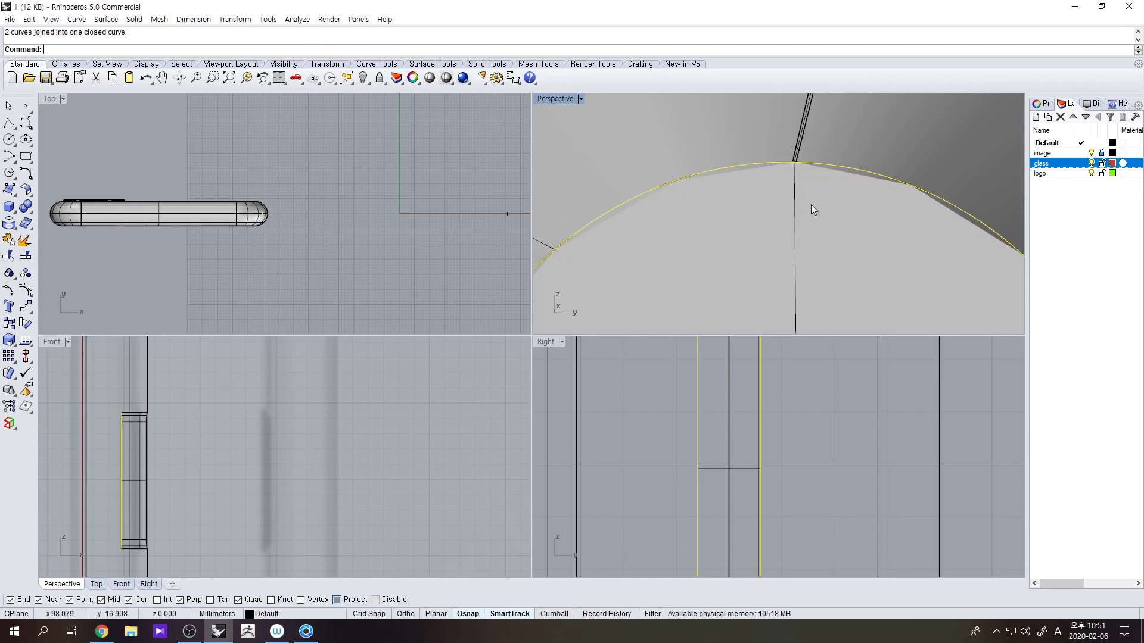
- Place an area centroid point for the closed outline of the recess floor
scroll(805, 193, down, 5)
click(25, 407)
scroll(721, 303, down, 2)
scroll(730, 481, down, 2)
- Try scaling the closed outline about its centre by a factor of 0.99
text(.9)
key(Return)
click(9, 339)
text(.9)
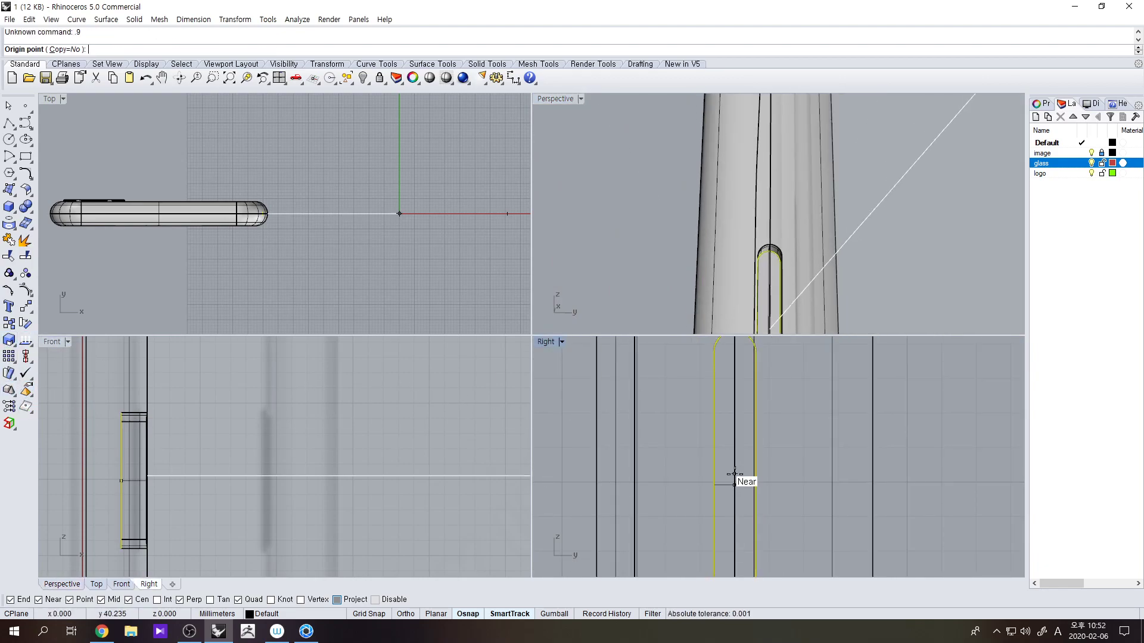
click(734, 484)
key(Return)
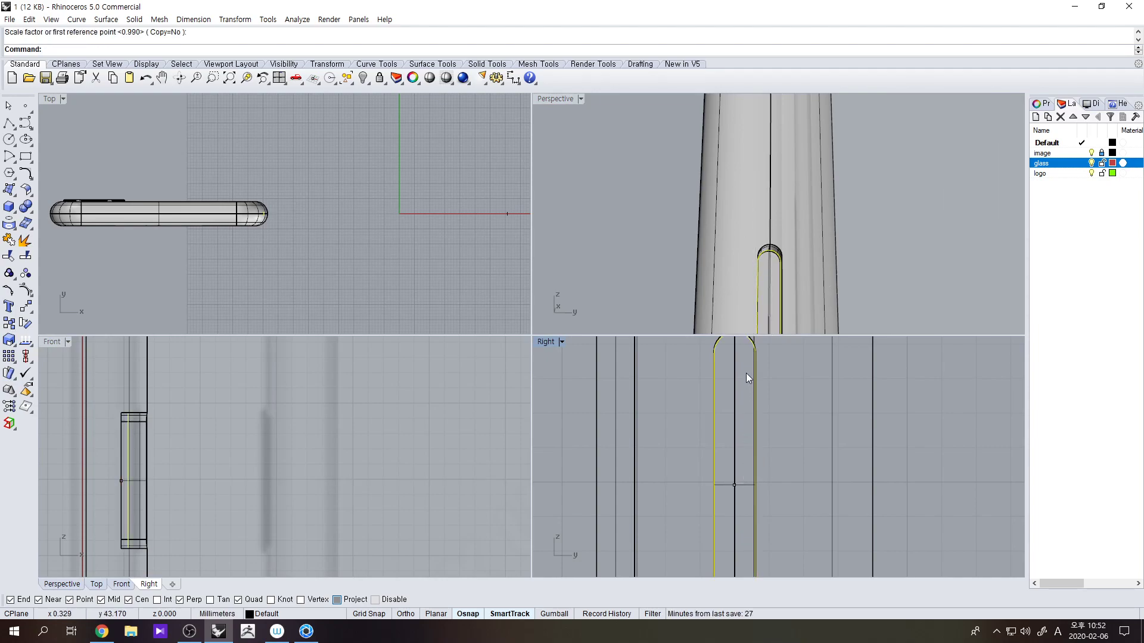
key(Return)
click(735, 485)
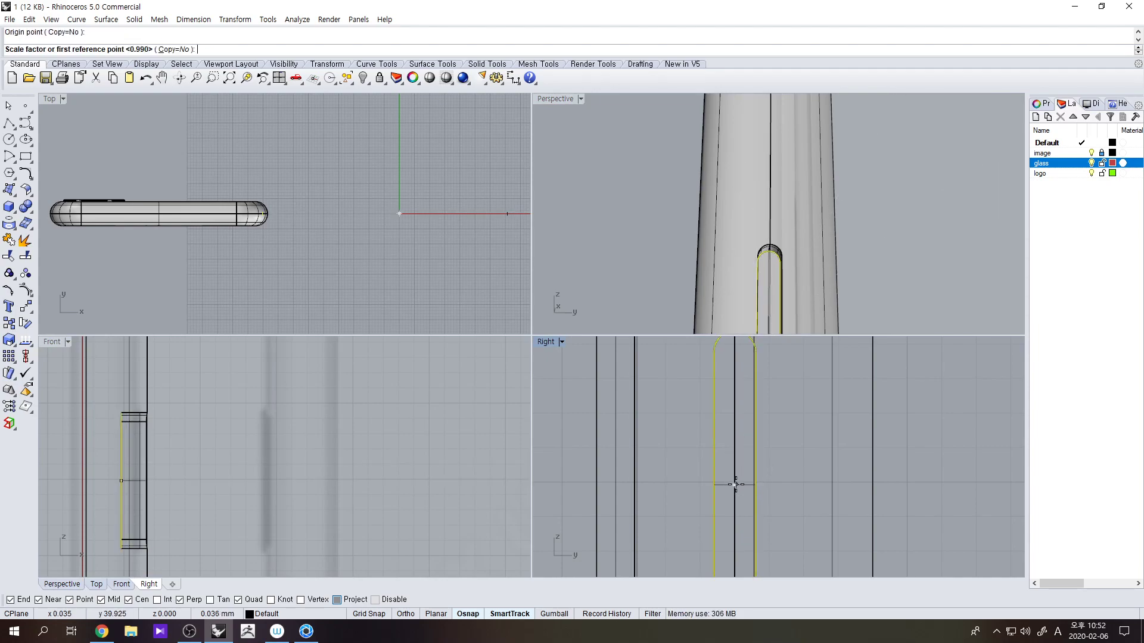
key(Return)
- Try scaling the closed outline about its centroid point by a factor of 0.9
key(Return)
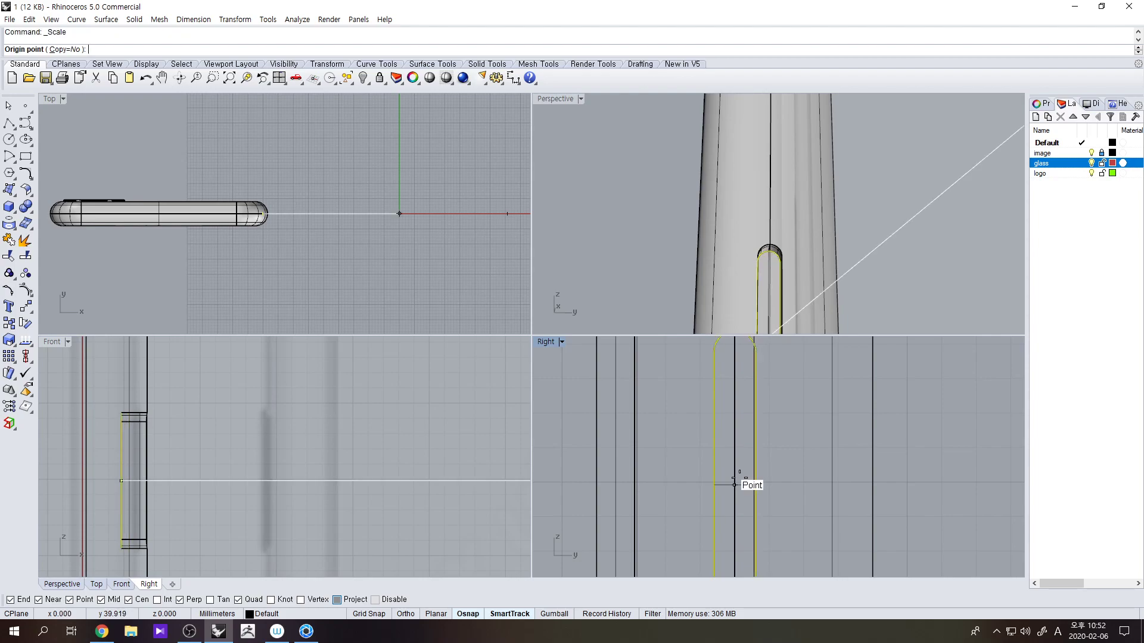
click(735, 485)
text(.9)
key(Return)
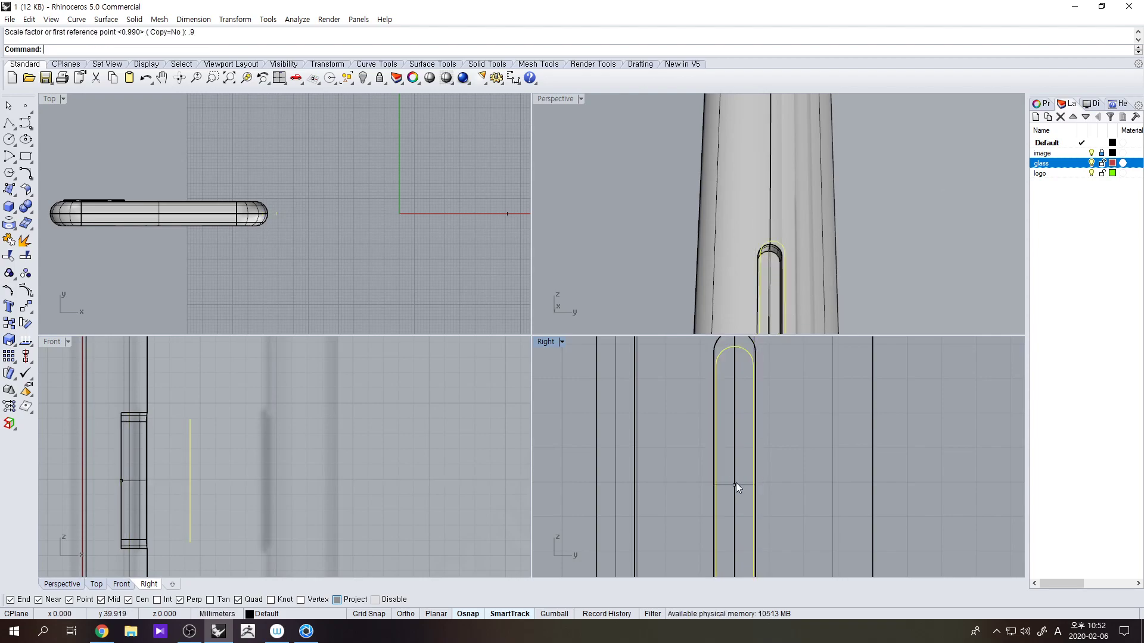
- Scale the closed outline about its centroid point by a factor of 0.97
scroll(757, 381, down, 3)
key(Return)
click(746, 435)
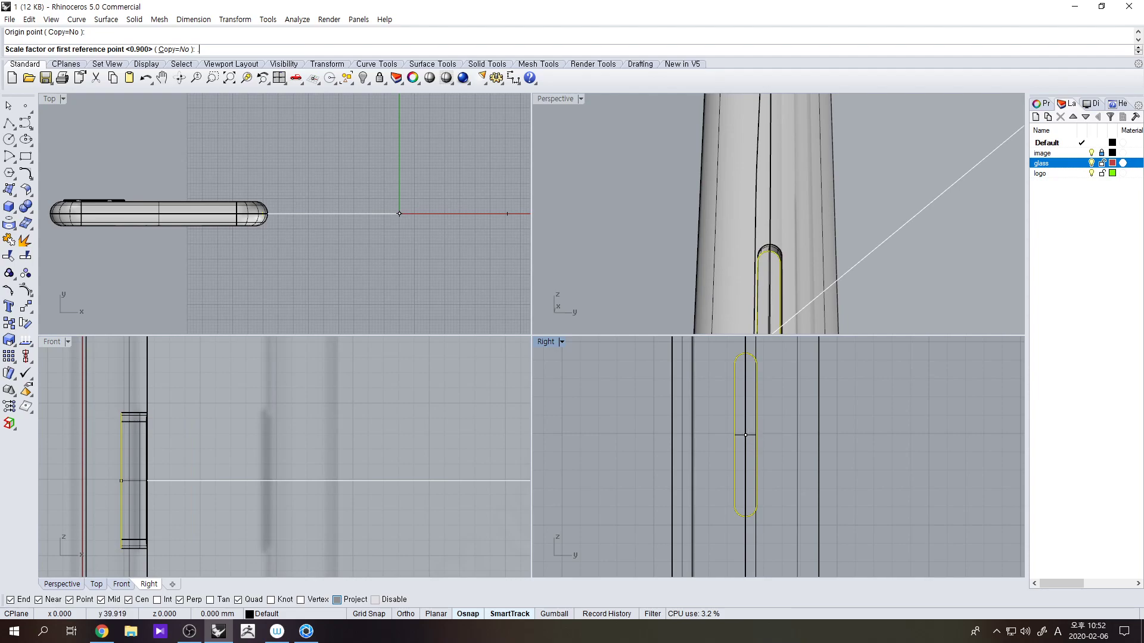
text(7)
key(Return)
scroll(691, 369, up, 2)
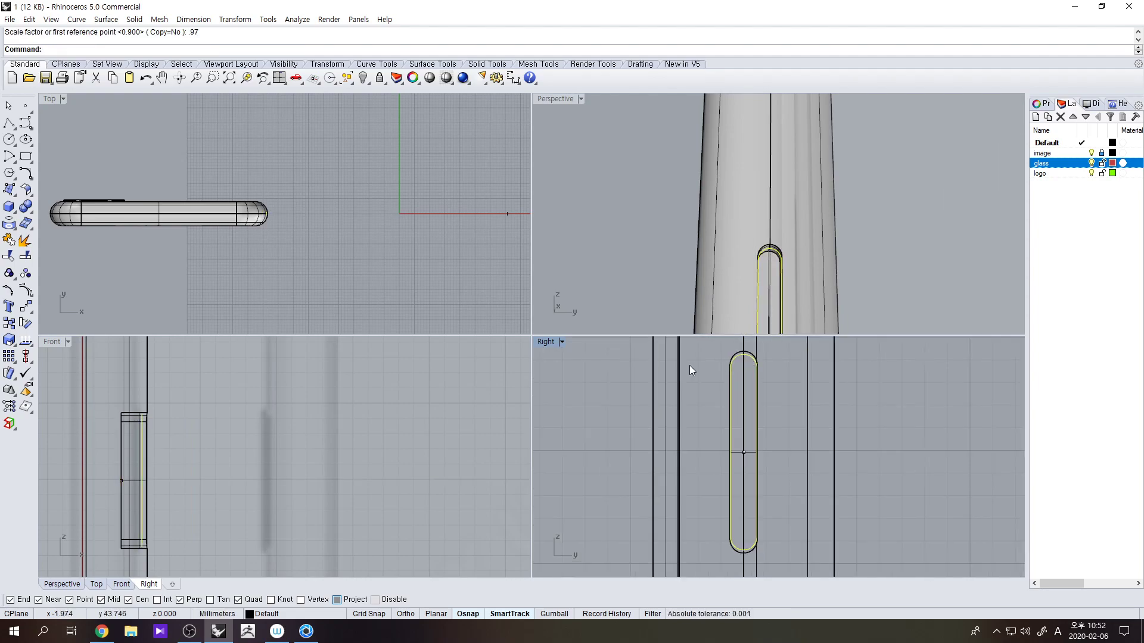
- Extrude the scaled outline into a solid button that protrudes slightly from the phone's side
click(15, 210)
click(59, 248)
scroll(268, 219, up, 6)
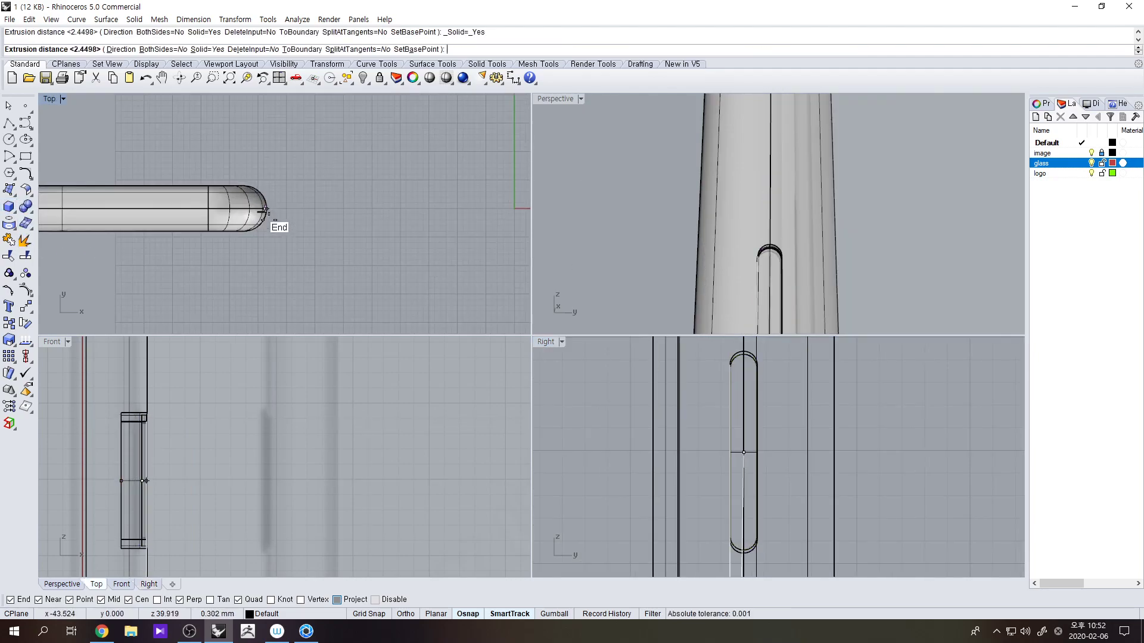
scroll(155, 451, up, 4)
click(156, 450)
right_drag(778, 271, 826, 276)
right_drag(852, 282, 856, 282)
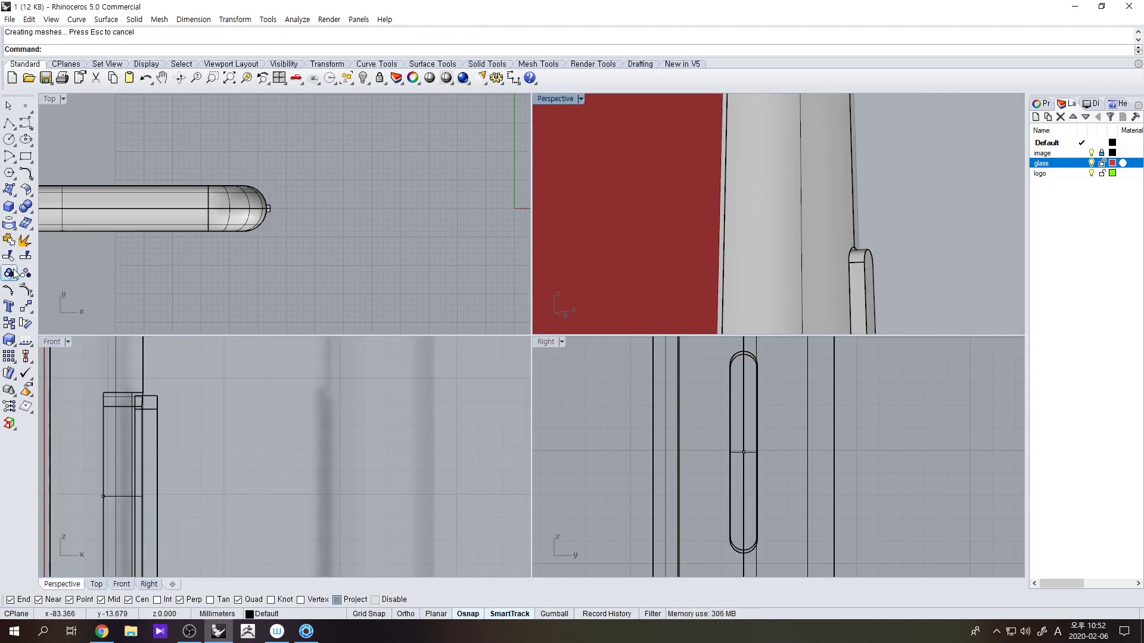
- Fillet the outer edges of the side button solid
click(27, 211)
click(111, 229)
scroll(192, 442, down, 2)
right_drag(194, 448, 241, 431)
drag(206, 376, 230, 535)
key(Return)
key(Return)
mouse_move(797, 277)
right_down()
mouse_move(755, 261)
mouse_move(880, 276)
mouse_move(880, 303)
mouse_move(867, 242)
mouse_move(725, 251)
mouse_move(871, 248)
mouse_move(753, 288)
mouse_move(811, 267)
right_up()
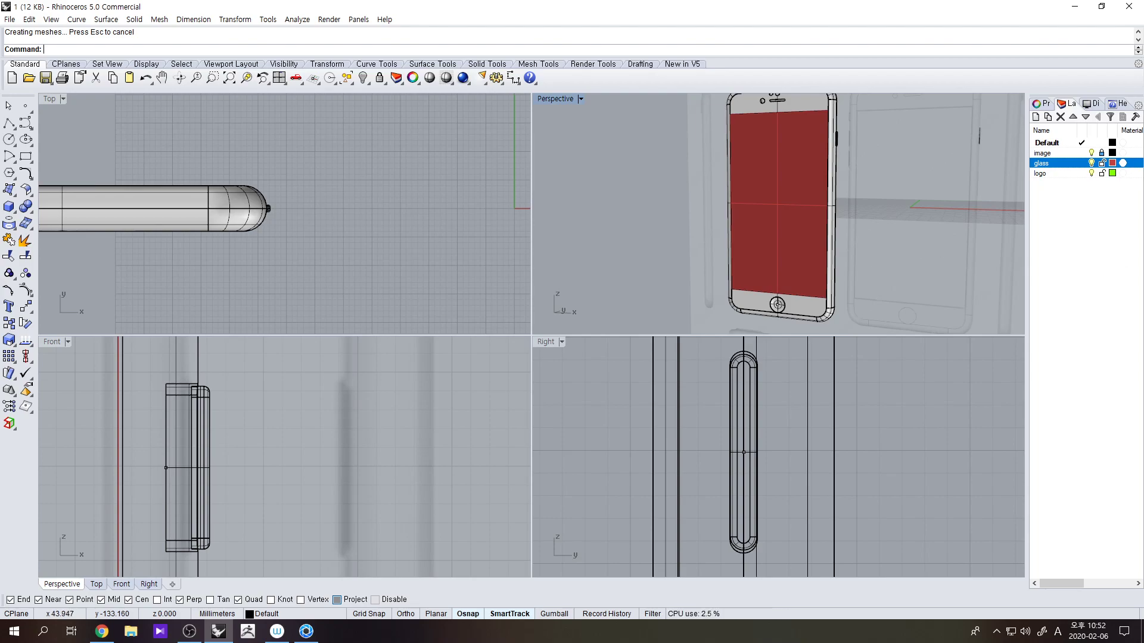
- Hide the image layer and check the side button and the phone's front from several angles
click(1091, 153)
click(806, 248)
click(863, 240)
right_drag(863, 239, 739, 181)
click(739, 181)
scroll(837, 225, down, 2)
scroll(809, 238, up, 5)
scroll(858, 234, down, 8)
right_drag(855, 262, 816, 239)
scroll(834, 237, up, 8)
shift+right_drag(806, 129, 811, 177)
scroll(788, 168, up, 4)
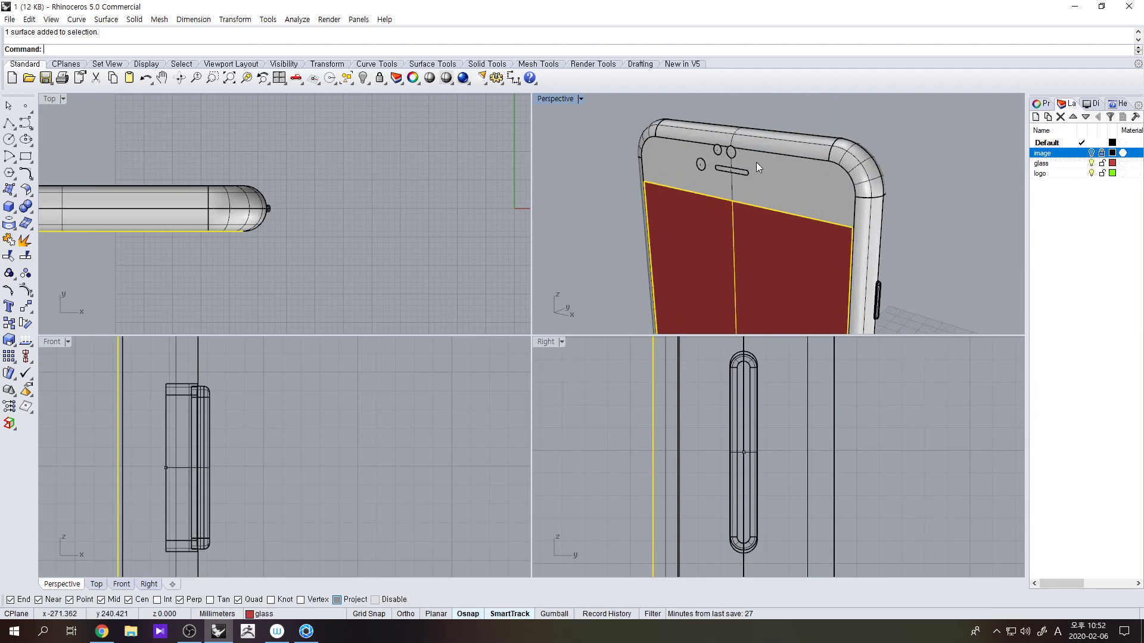
- Ungroup the grouped sensor extrusions, curves and screen surface on the phone's front
scroll(725, 157, up, 6)
click(725, 183)
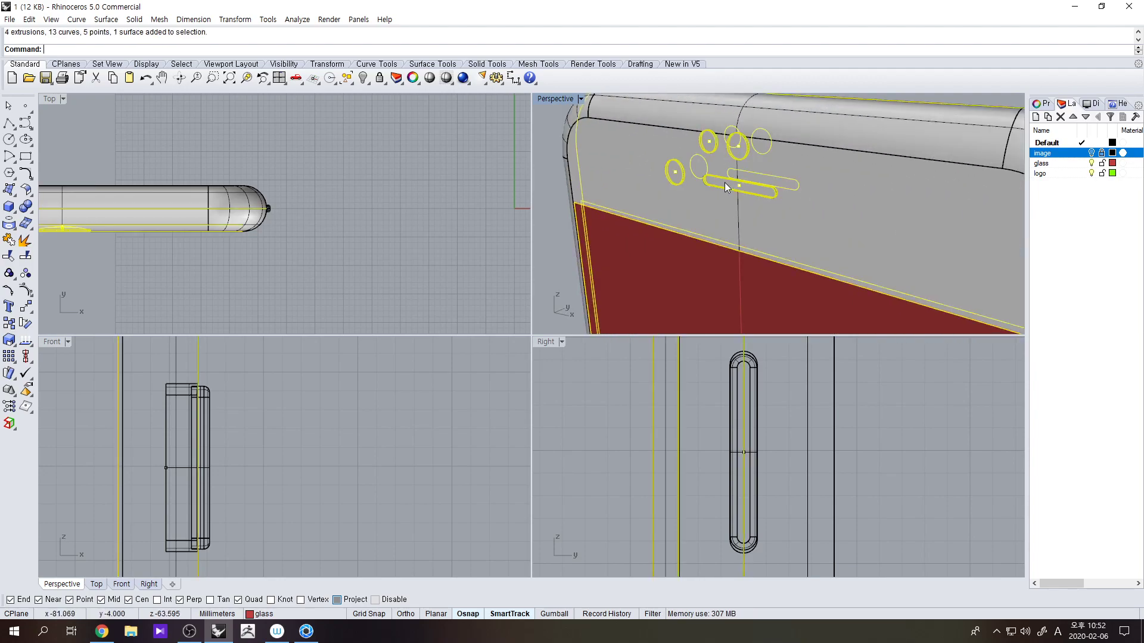
click(564, 178)
click(673, 177)
click(673, 177)
scroll(713, 180, up, 8)
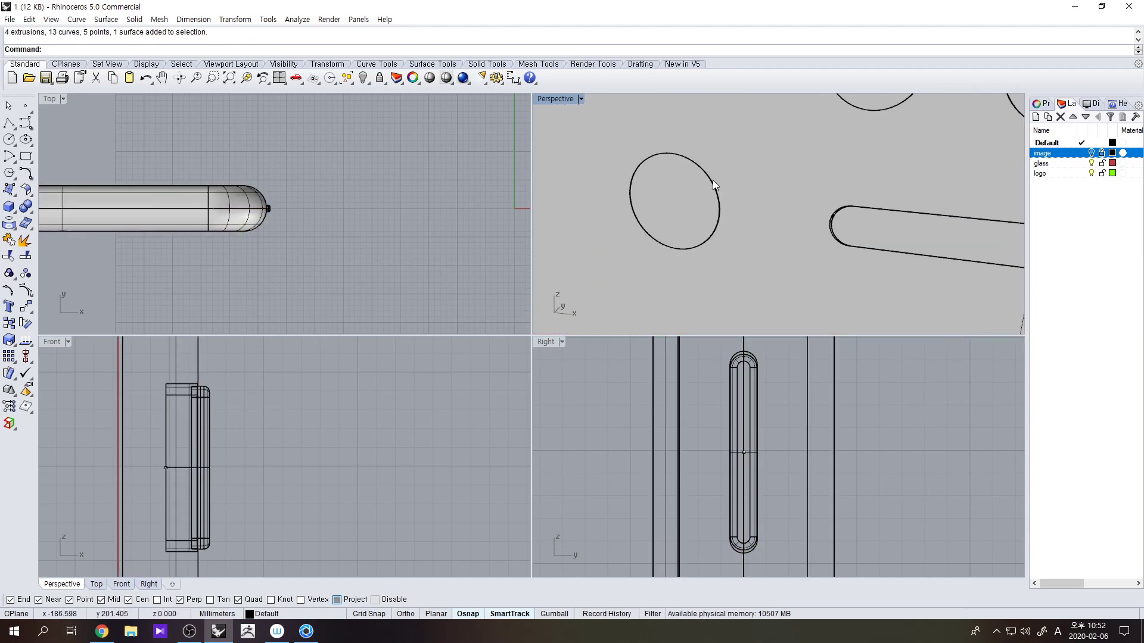
scroll(717, 227, down, 8)
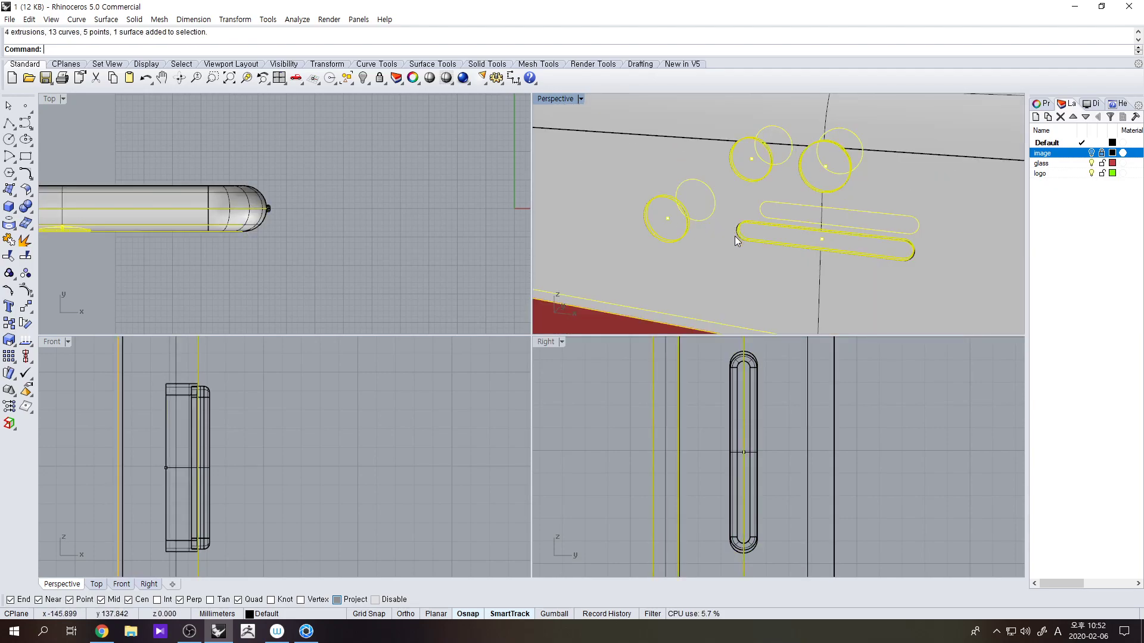
scroll(732, 292, down, 5)
scroll(717, 492, down, 15)
key(ctrl+shift+g)
- Move the three round front sensors and the speaker slot to a new layer named sensor
click(807, 137)
scroll(724, 238, down, 3)
click(723, 235)
scroll(726, 237, up, 3)
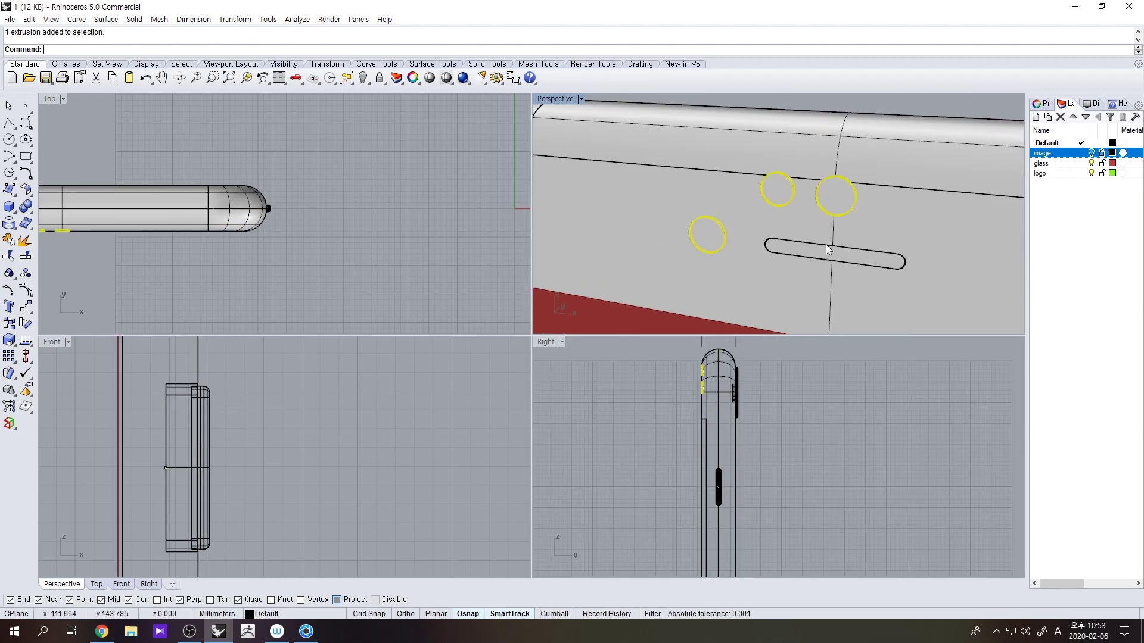
right_click(1065, 226)
click(1075, 267)
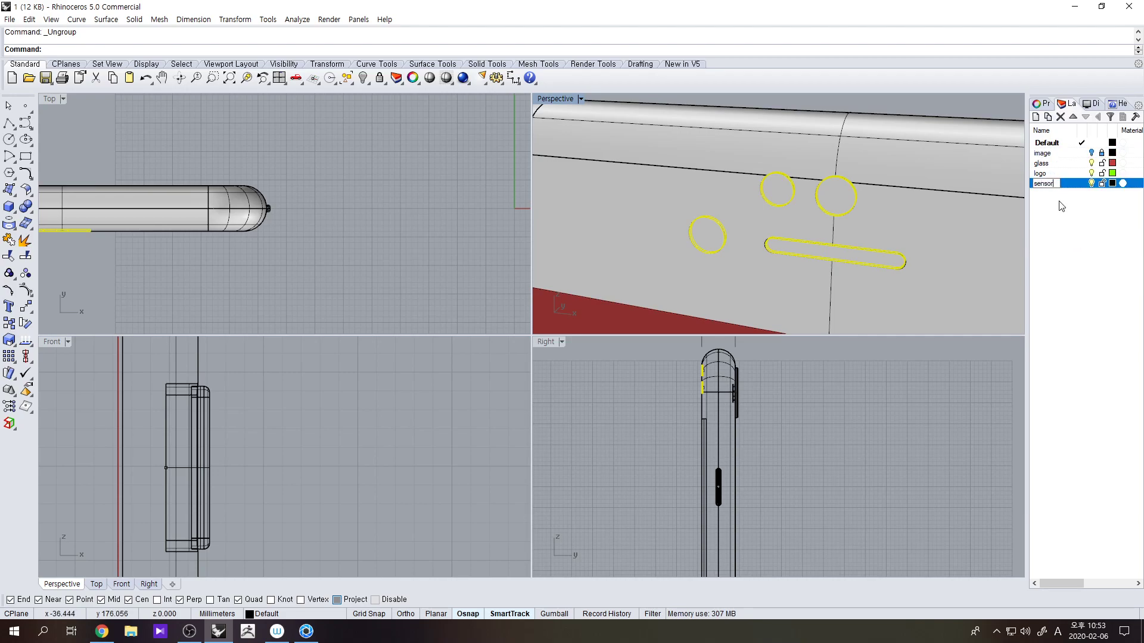
right_click(1073, 190)
click(1090, 388)
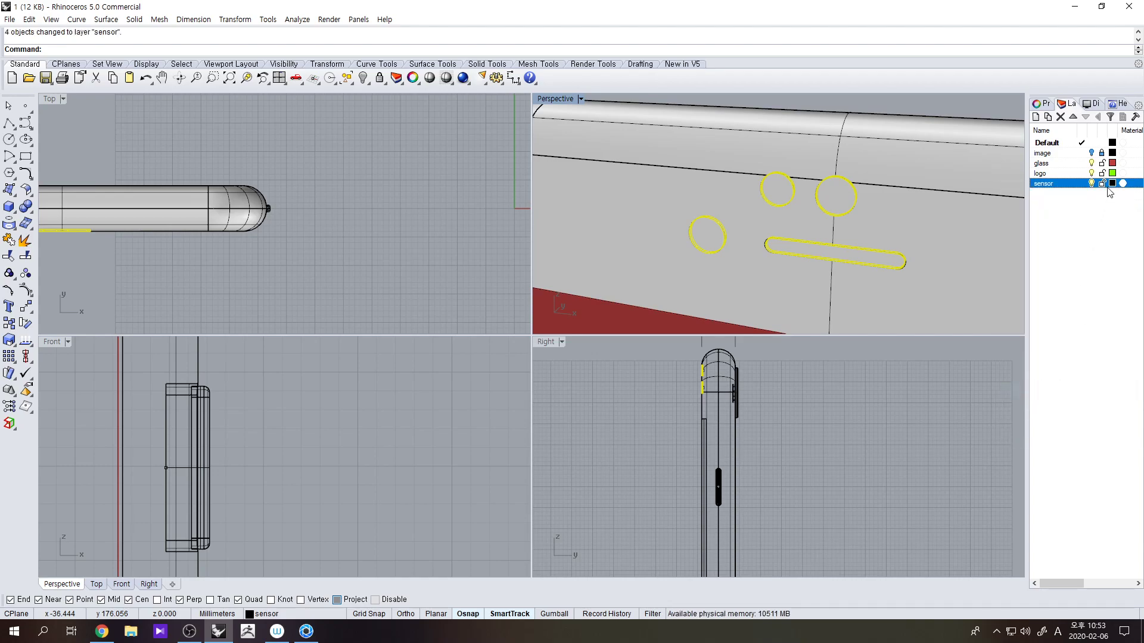
- Set the sensor layer's color to yellow
click(1112, 183)
click(480, 298)
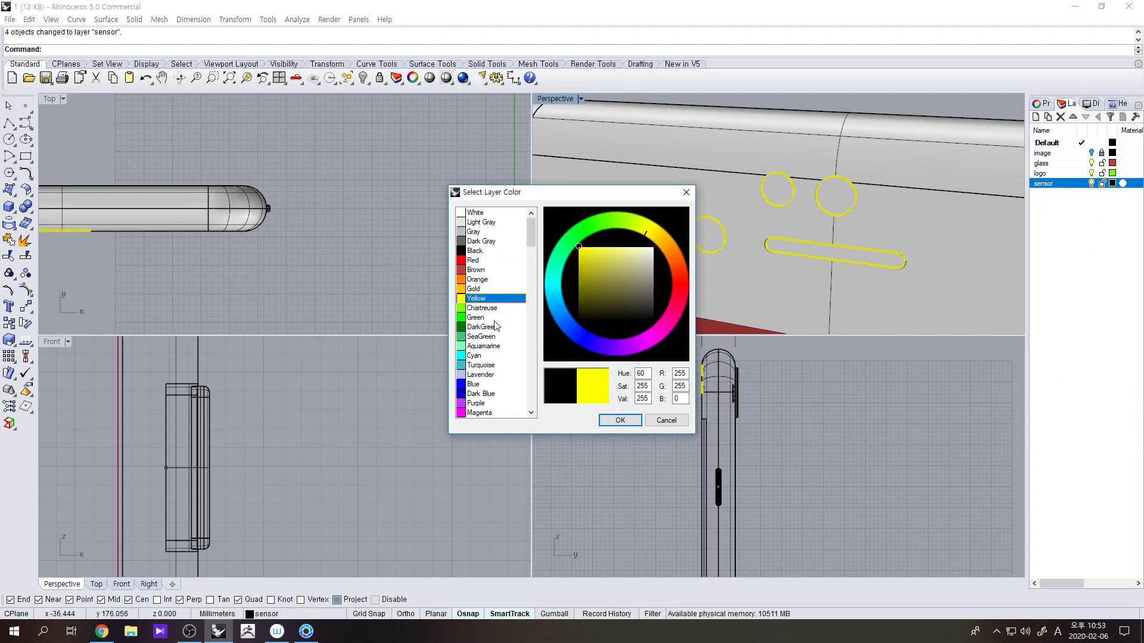
click(616, 421)
click(945, 114)
- Examine the phone's front and back to check how the parts are distributed across the layer colors
scroll(945, 114, down, 13)
right_drag(937, 136, 876, 216)
scroll(875, 217, down, 7)
shift+right_drag(872, 287, 807, 267)
scroll(878, 277, up, 11)
scroll(807, 267, down, 12)
right_drag(971, 224, 780, 191)
scroll(849, 178, up, 7)
scroll(732, 162, up, 8)
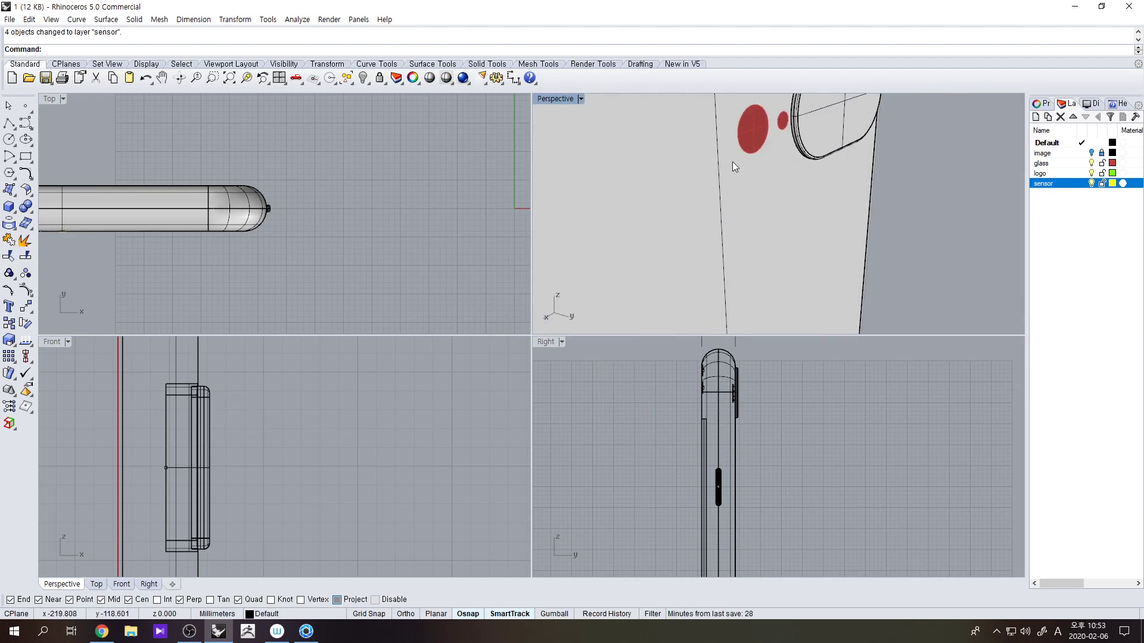
scroll(835, 161, down, 8)
right_drag(914, 184, 837, 178)
- Hide the glass layer and separate the display face beneath it from the phone body
click(837, 178)
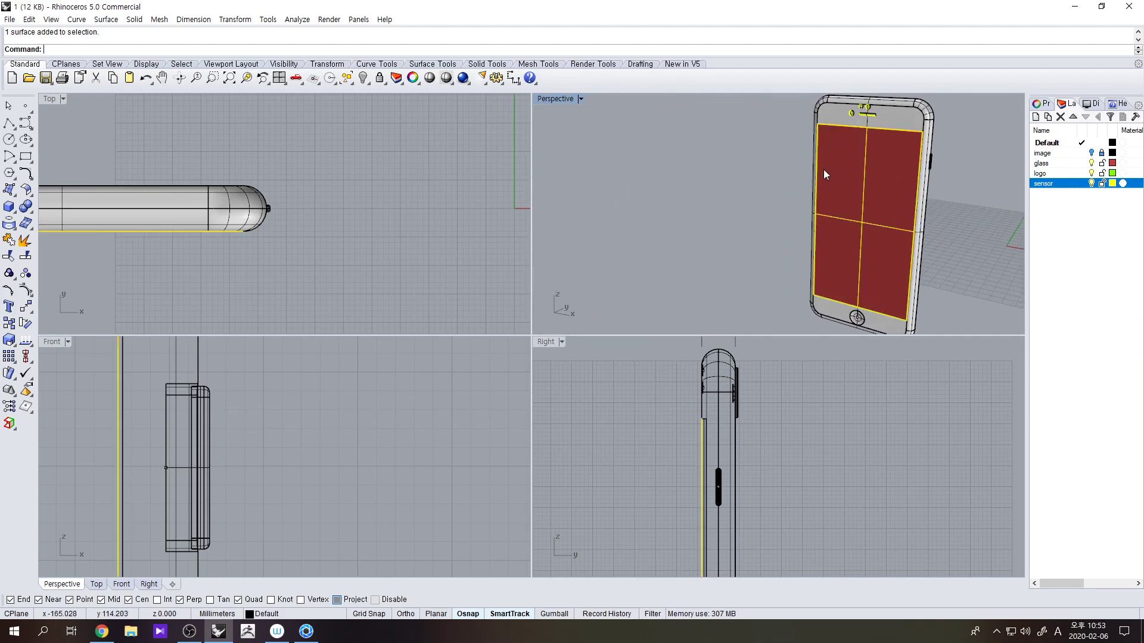
click(1092, 164)
scroll(864, 158, up, 5)
click(841, 143)
click(842, 142)
click(834, 145)
click(835, 163)
click(634, 226)
click(841, 230)
scroll(841, 230, down, 4)
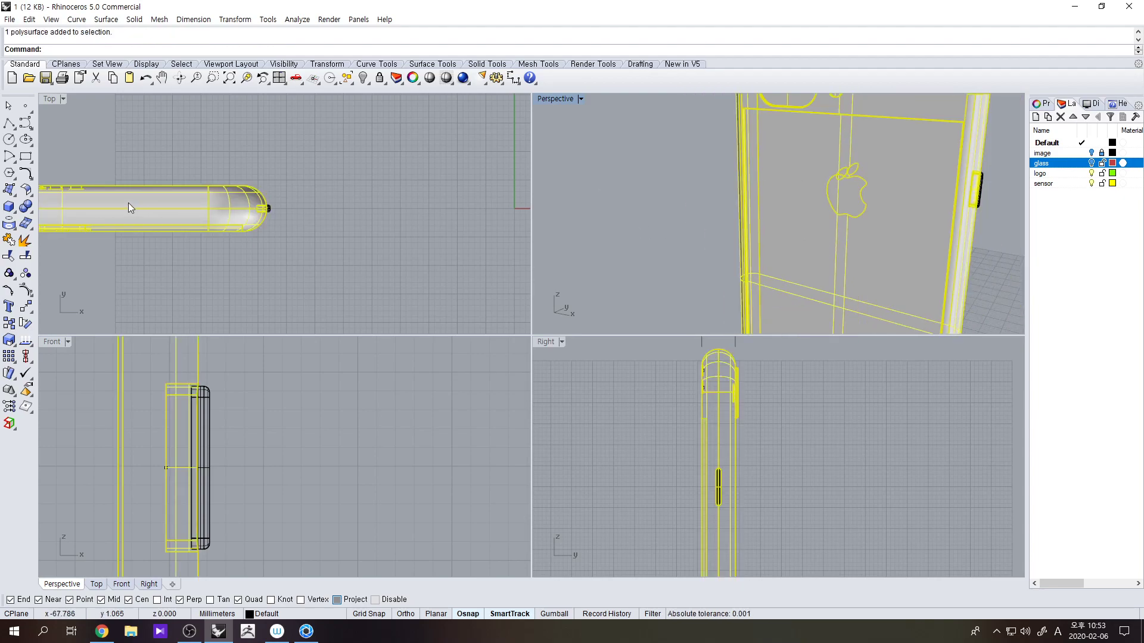
click(17, 242)
click(831, 176)
key(Return)
scroll(852, 202, down, 3)
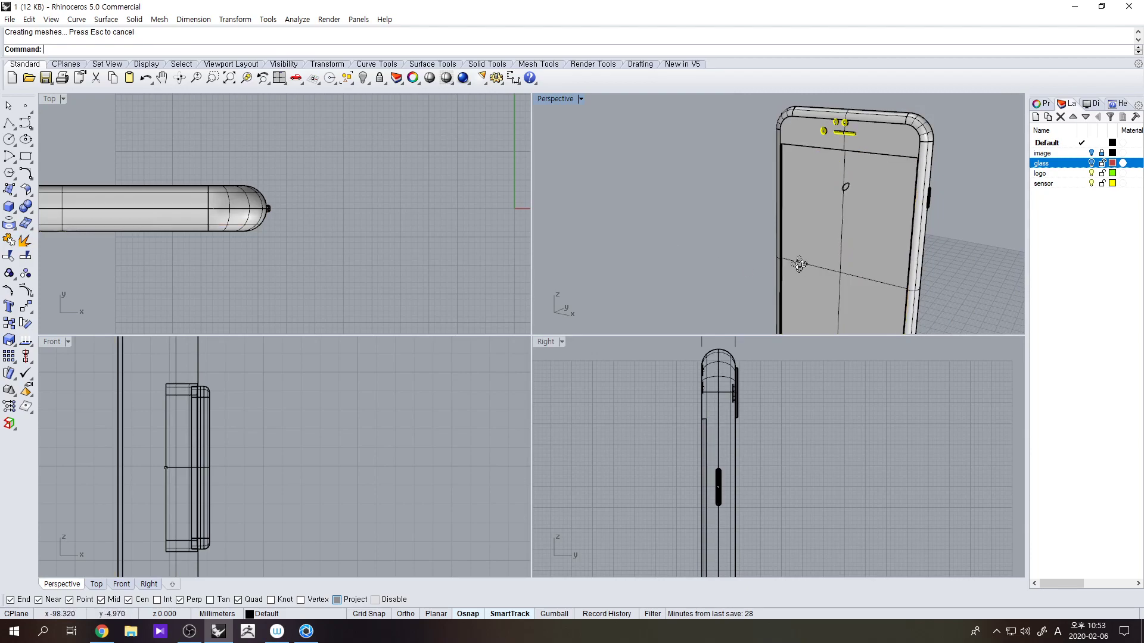
- Move the separated display face to a new layer named display
click(824, 234)
scroll(823, 234, up, 5)
right_click(1051, 215)
click(1065, 221)
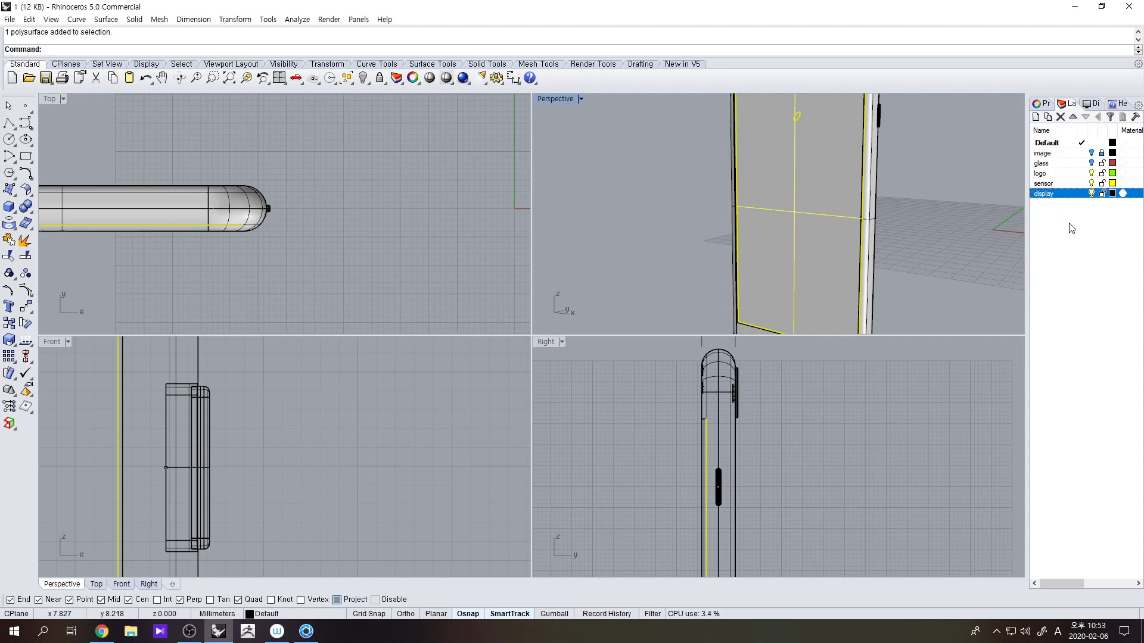
right_click(1080, 203)
click(1057, 404)
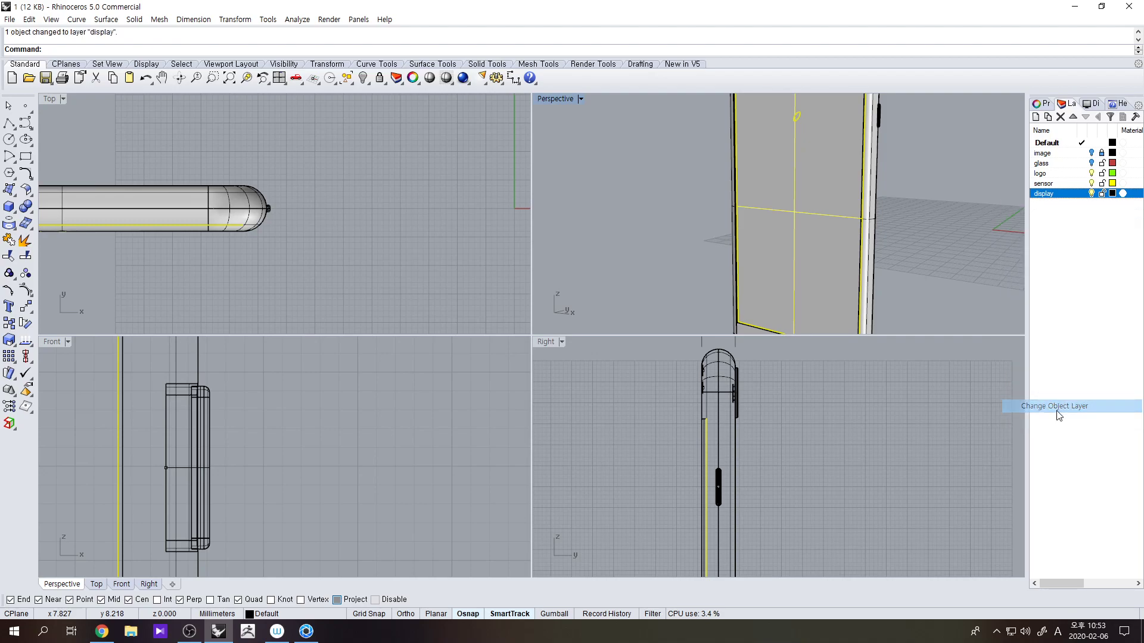
- Set the display layer's color to green and turn the glass layer back on
click(1111, 197)
click(485, 317)
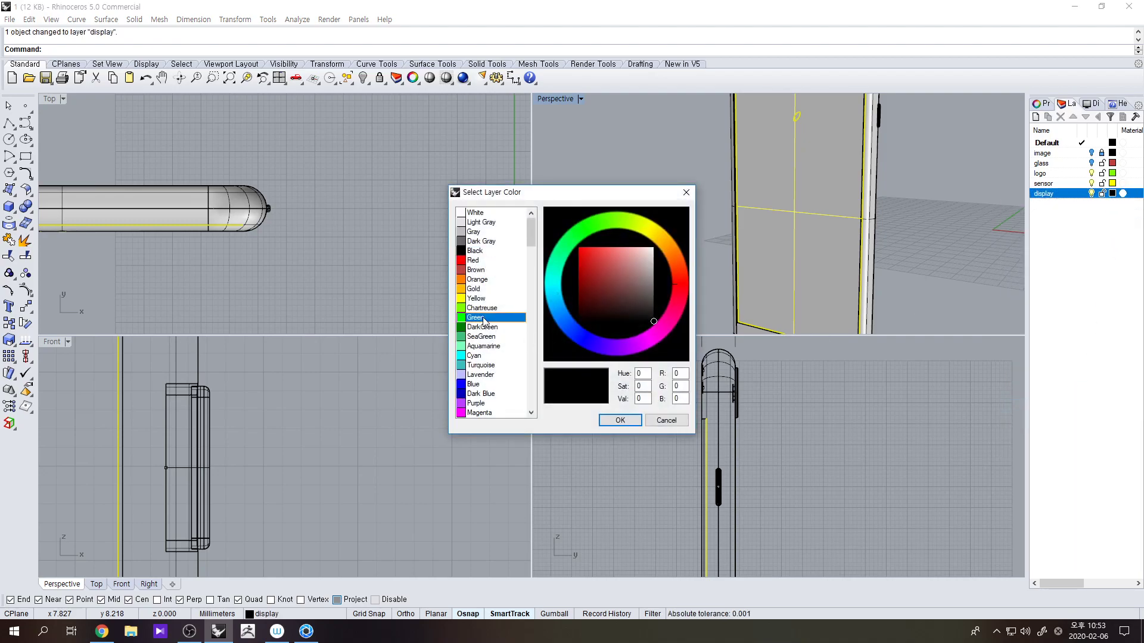
click(613, 422)
click(920, 286)
scroll(927, 264, down, 6)
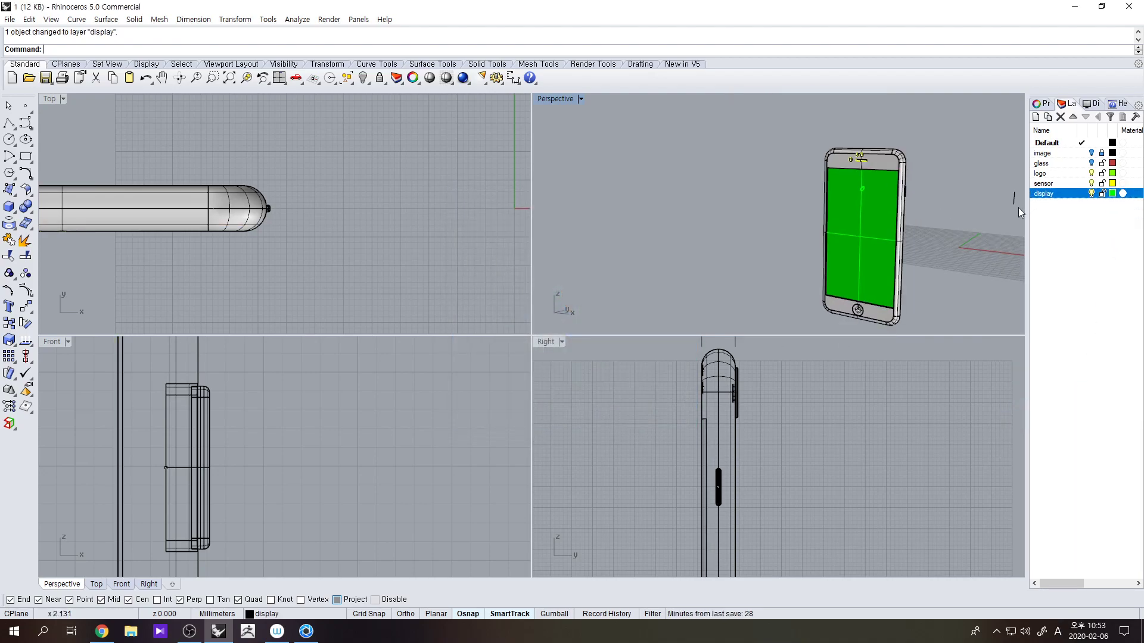
click(1092, 162)
mouse_move(927, 265)
right_down()
mouse_move(868, 258)
mouse_move(921, 262)
right_up()
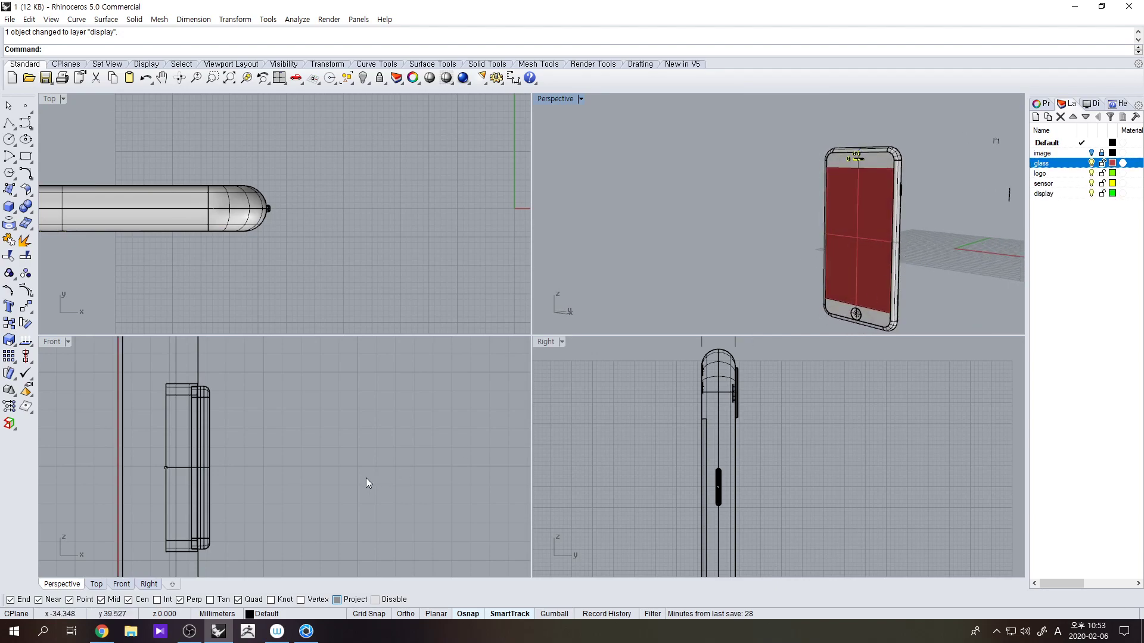
- Switch to Chrome and search Google Images for iphone wallpaper
click(101, 631)
scroll(258, 77, up, 2)
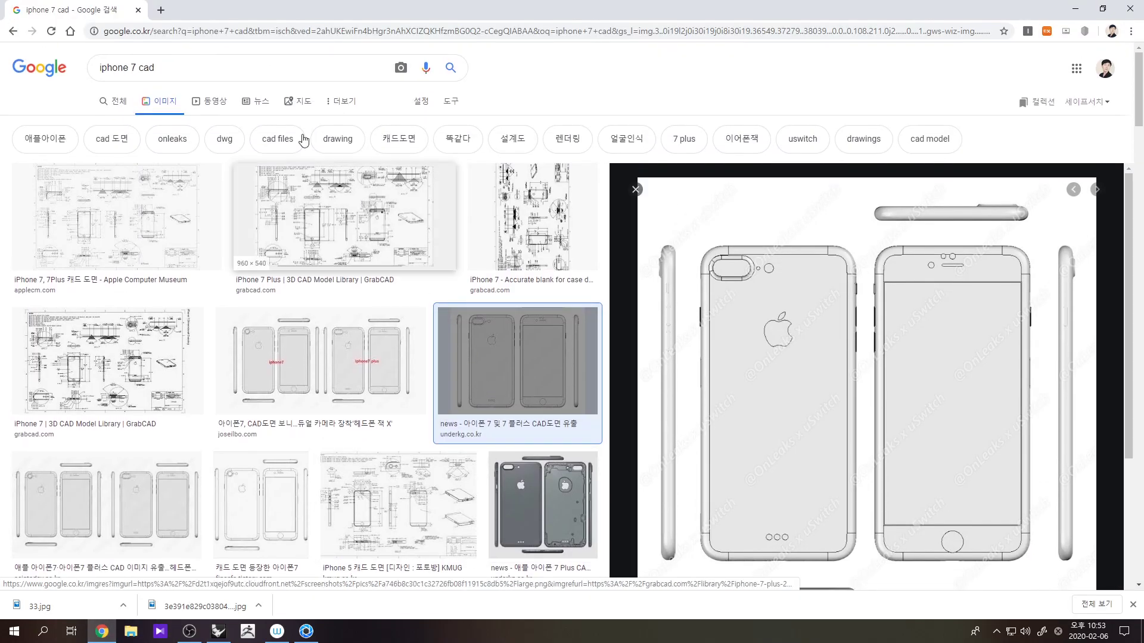
triple_click(258, 77)
text(iphone wallpa)
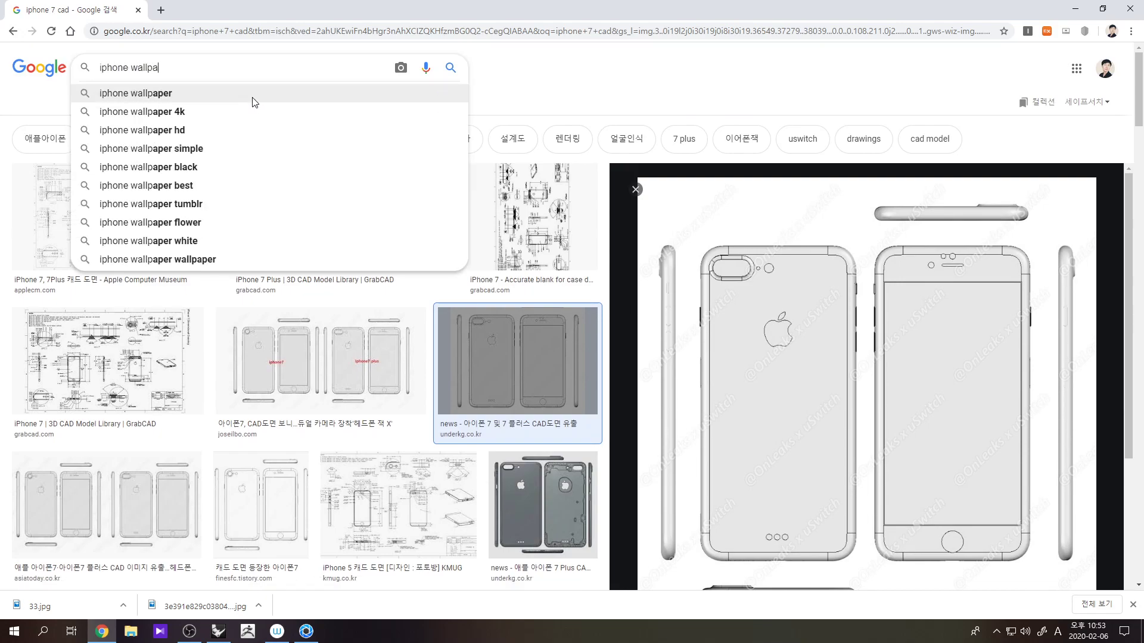
text(ler)
key(Return)
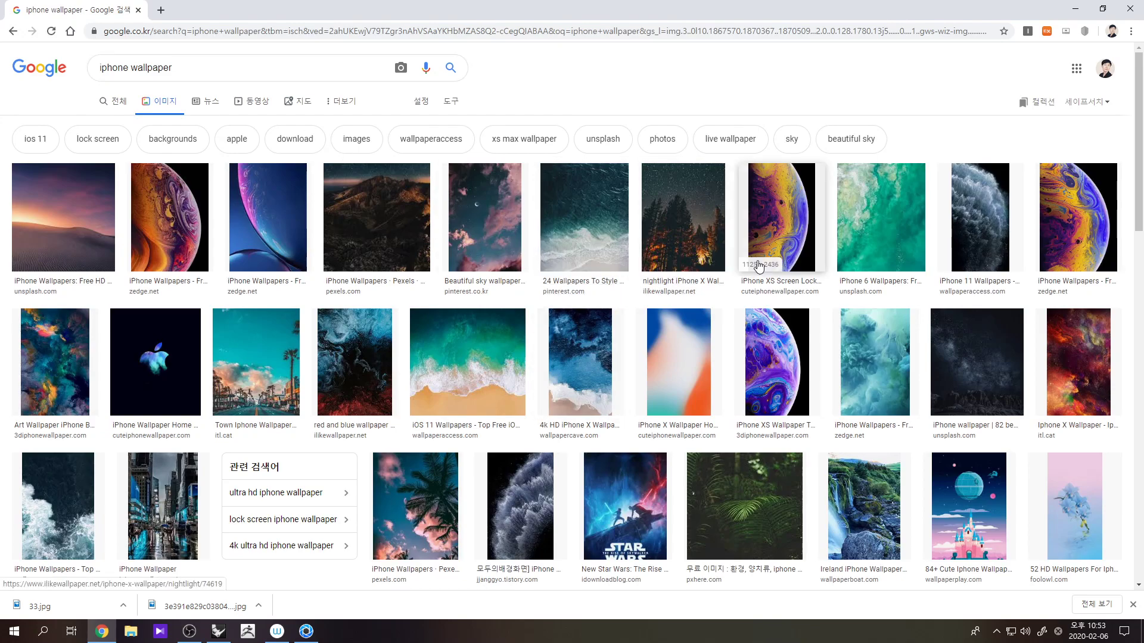
- Browse the wallpaper results and save the pink, blue and white gradient image to the desktop as a JPEG named crop
scroll(692, 384, down, 5)
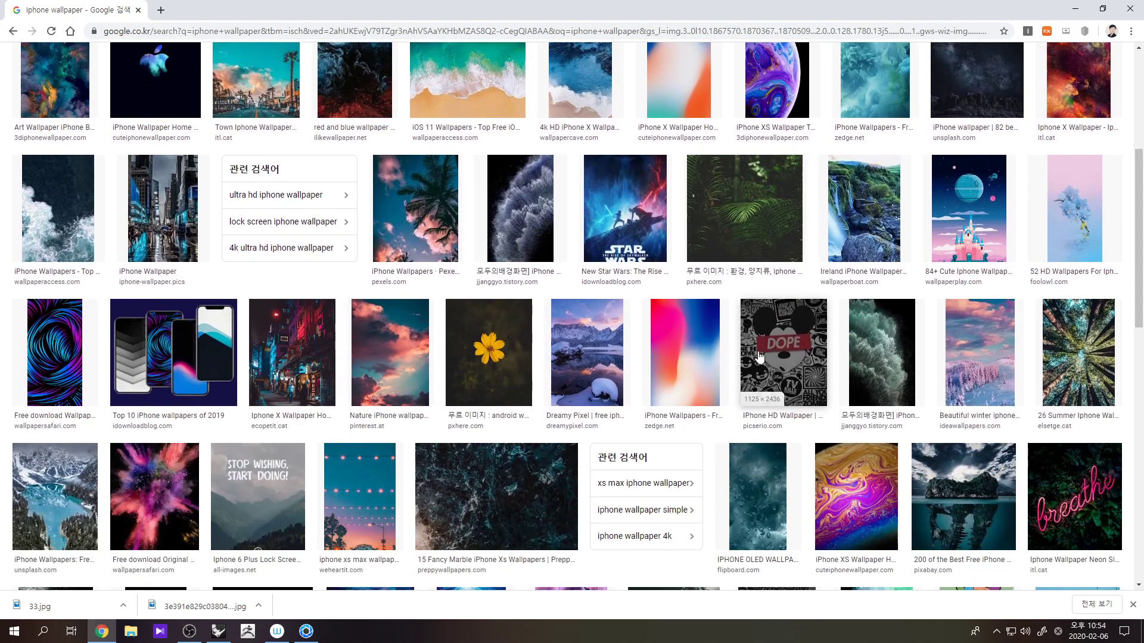
scroll(692, 384, up, 2)
scroll(694, 387, up, 3)
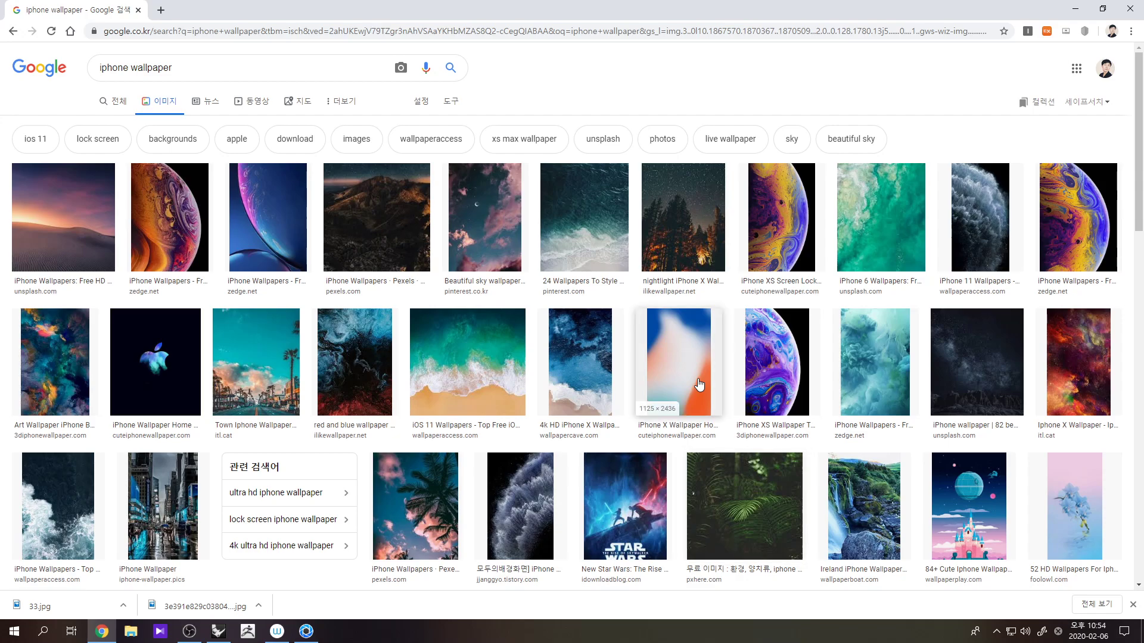
scroll(697, 399, down, 4)
scroll(700, 413, up, 4)
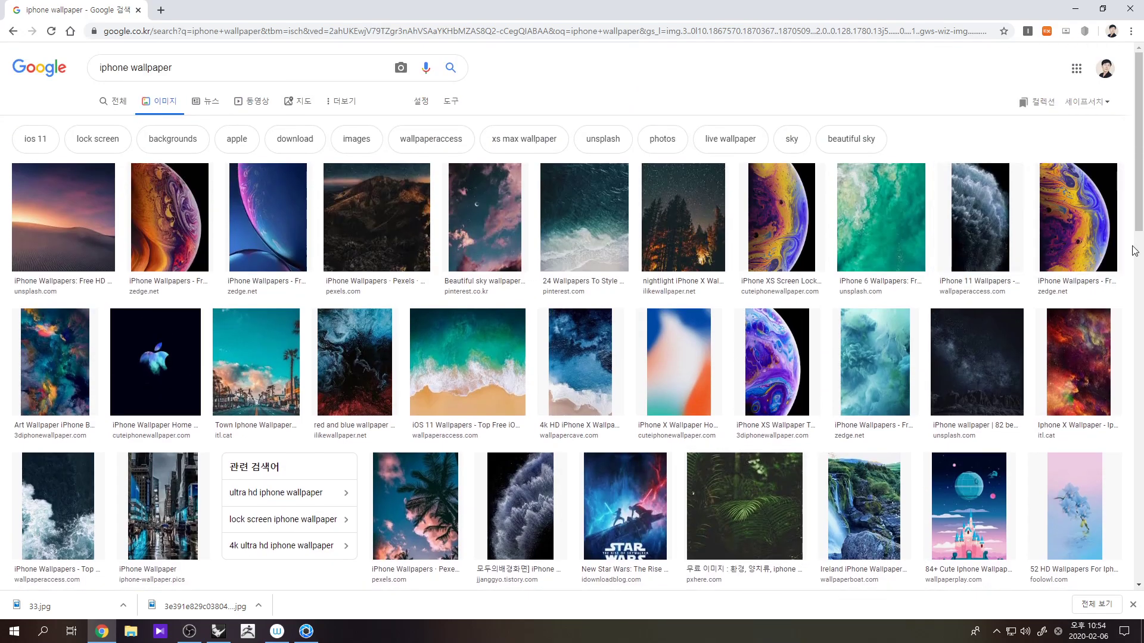
scroll(1085, 257, down, 3)
scroll(1086, 257, down, 2)
click(673, 364)
right_click(860, 303)
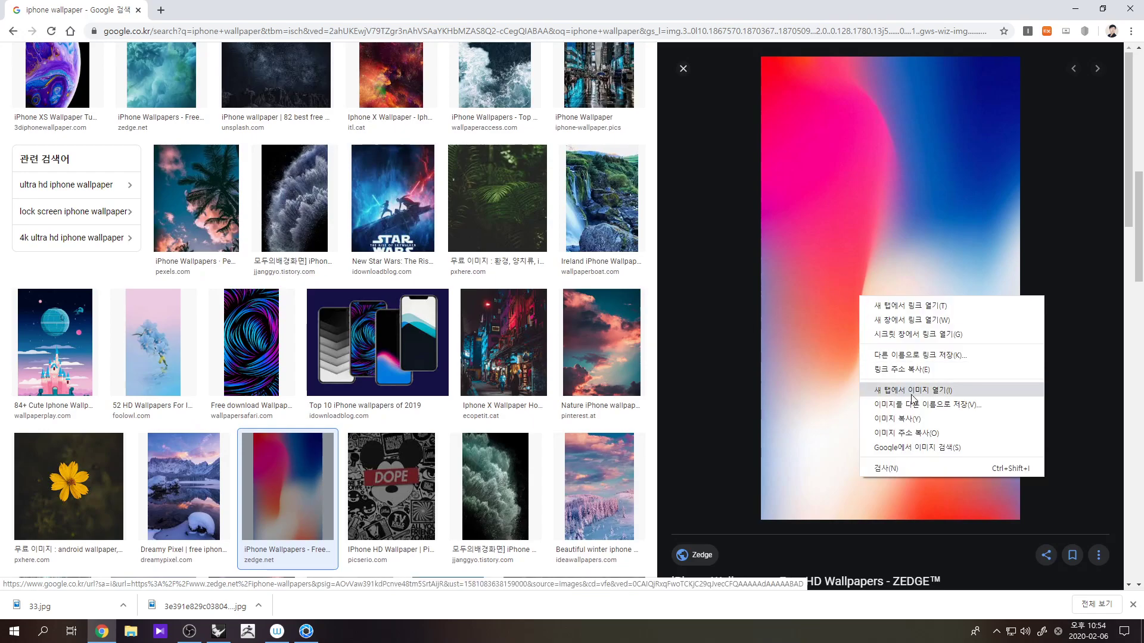
click(927, 407)
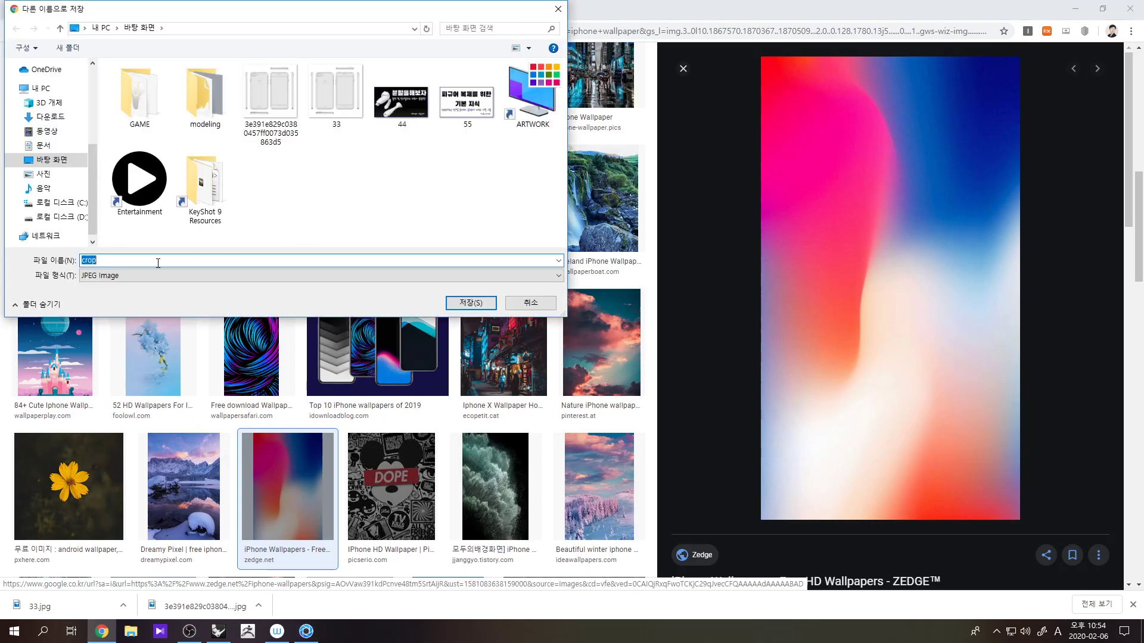
click(471, 303)
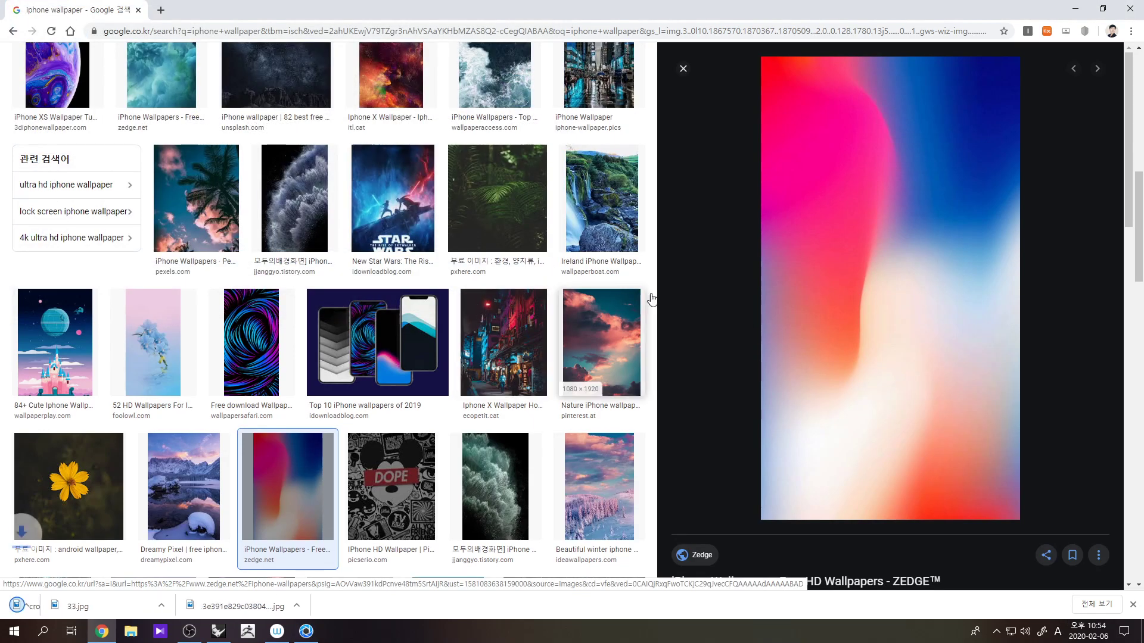
click(306, 633)
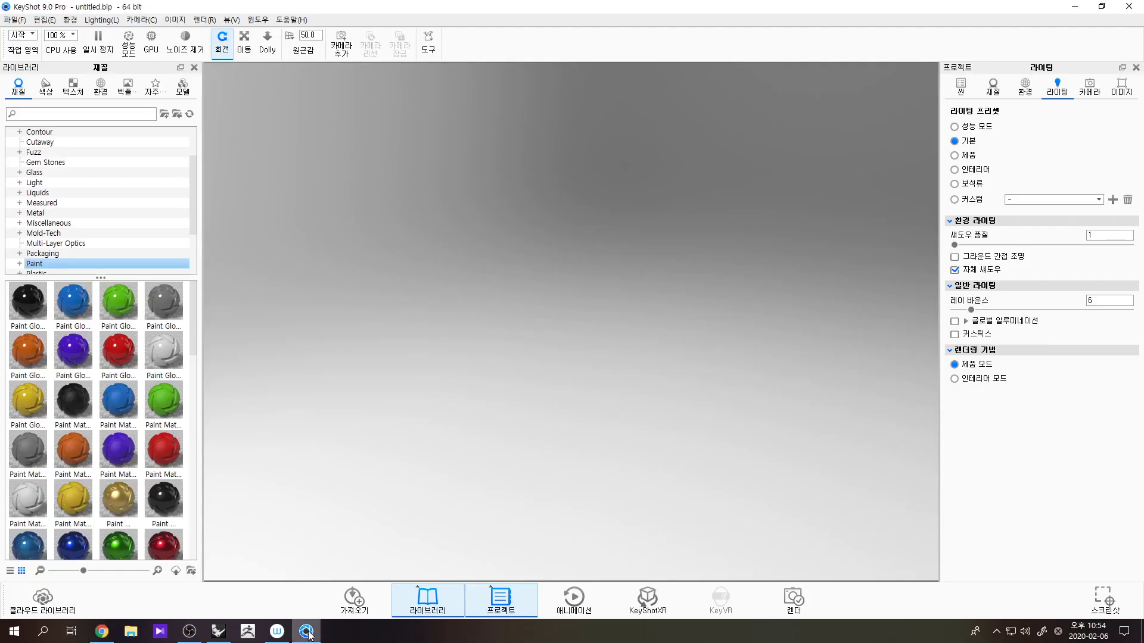
click(14, 23)
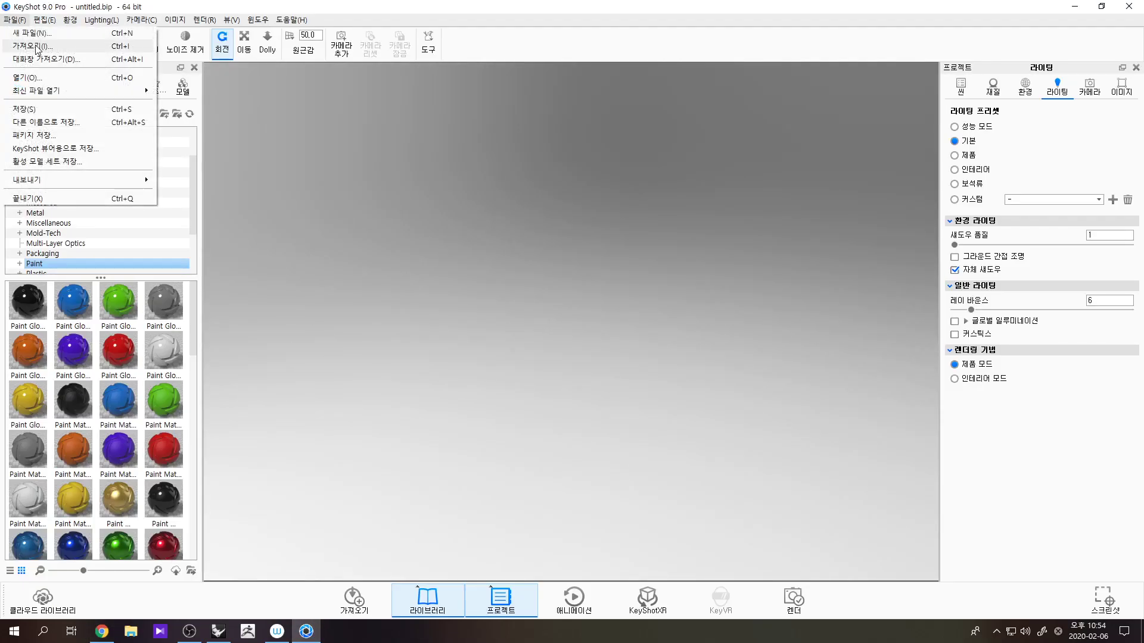
click(36, 77)
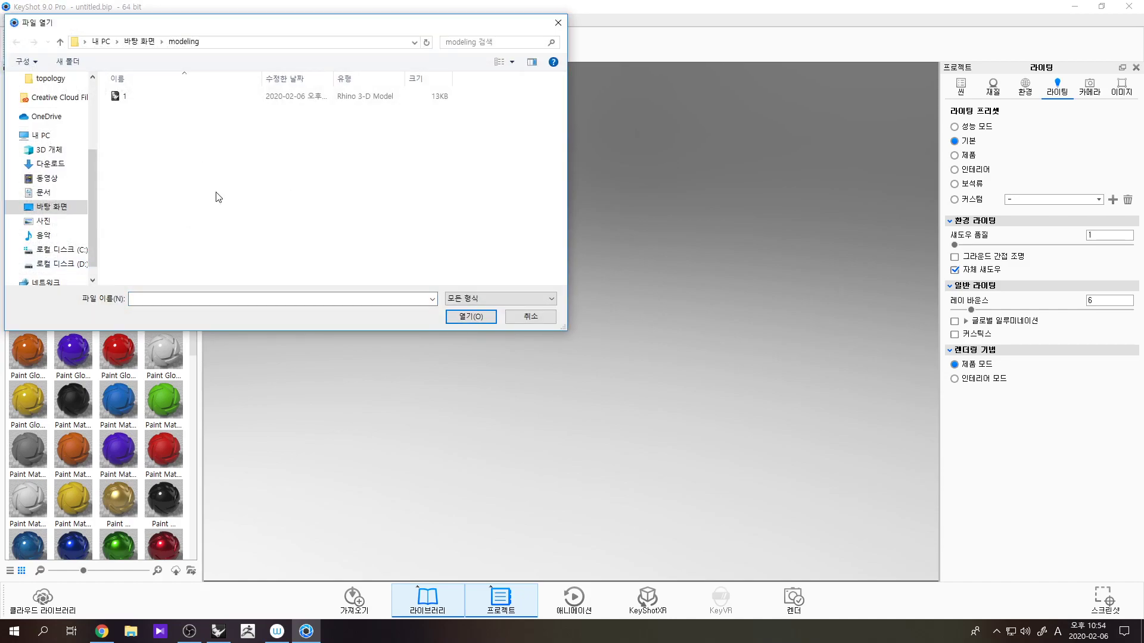
click(530, 316)
- Switch back to Rhino and save the updated phone model
key(alt+Tab)
click(856, 262)
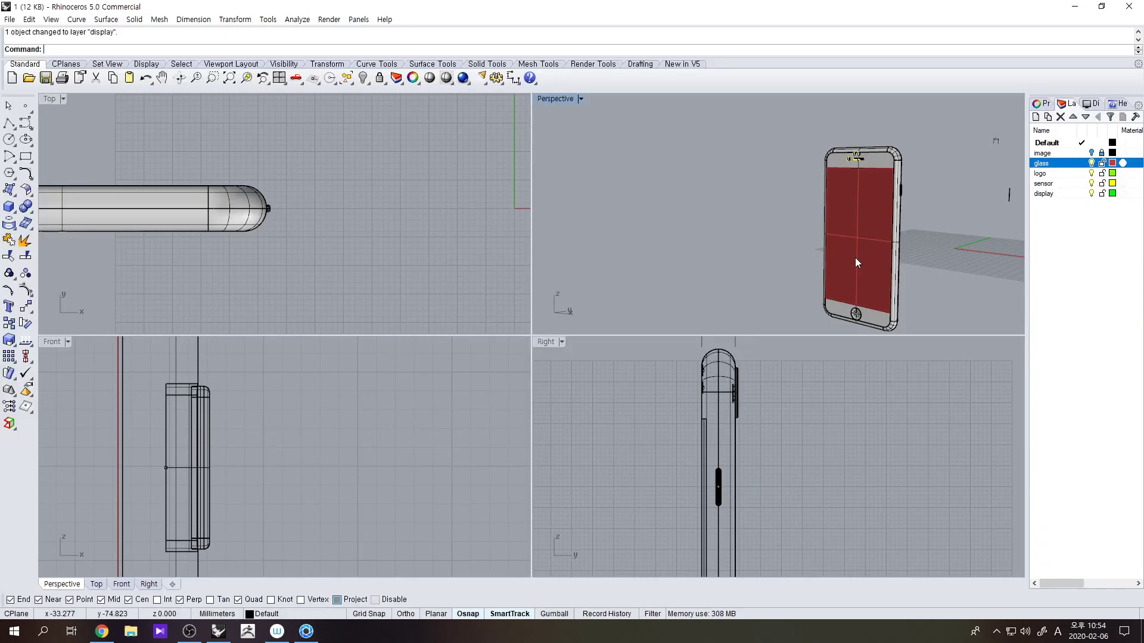
click(404, 292)
click(47, 79)
key(ctrl+a)
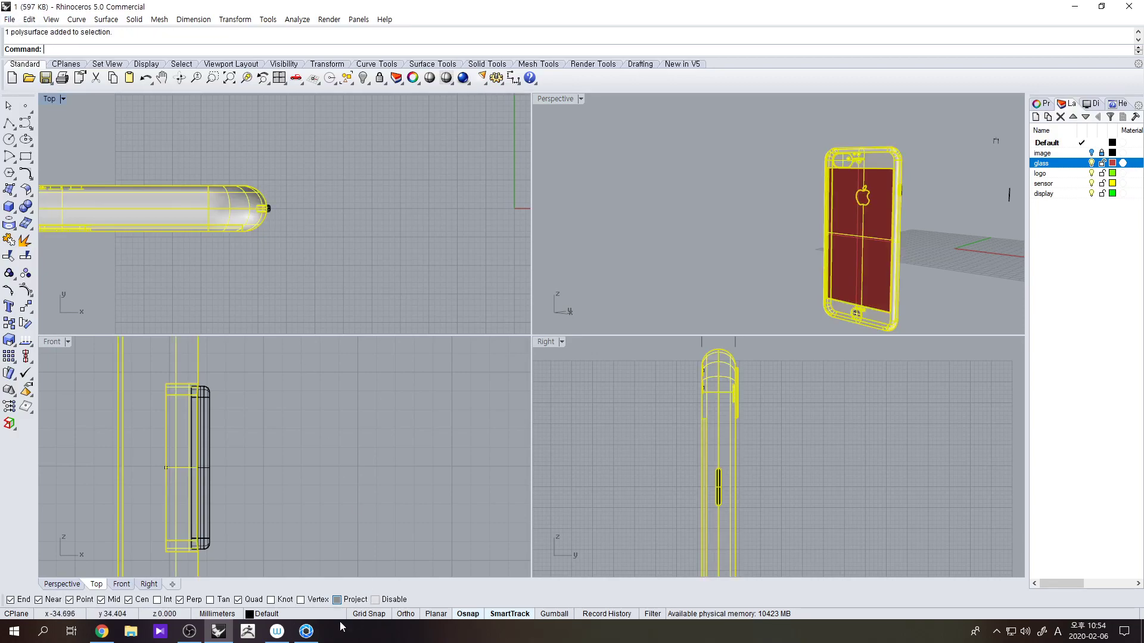
- Switch to KeyShot and import the Rhino model 1.3dm with the default import settings
click(307, 631)
click(14, 20)
click(36, 39)
click(211, 97)
double_click(211, 98)
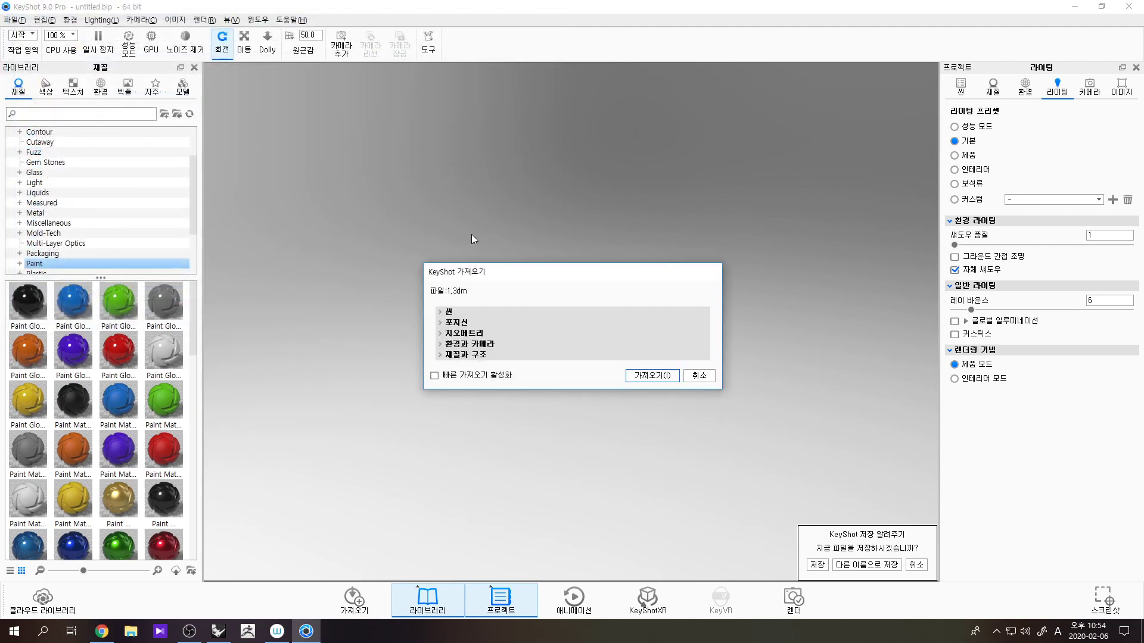
click(649, 381)
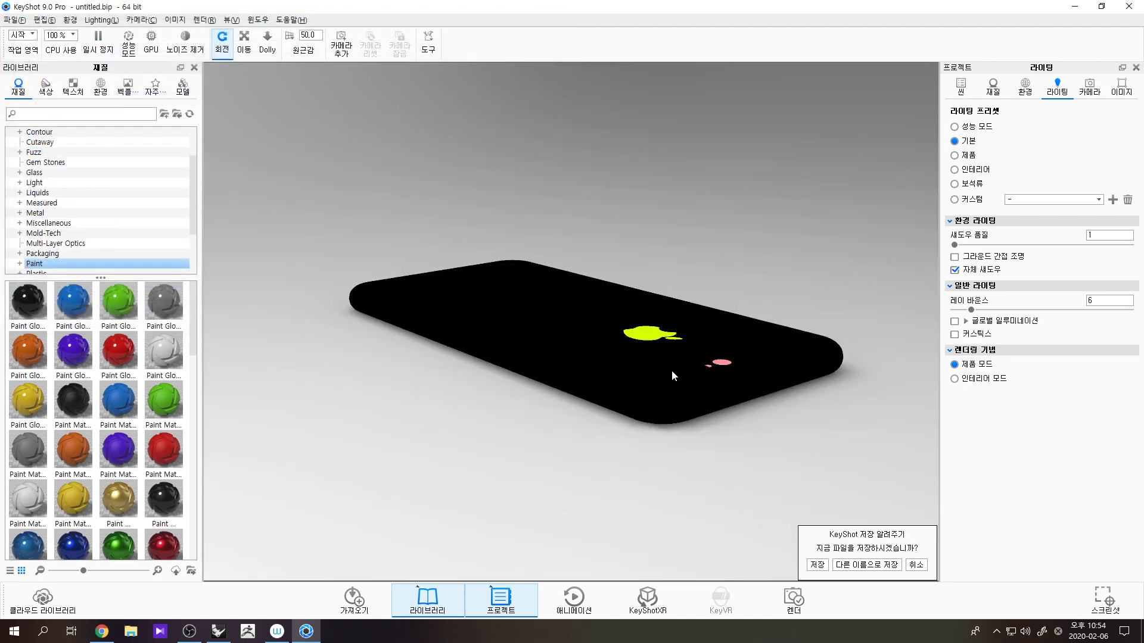
- Rotate the imported phone model upright, adjust its height above the ground and view its front
drag(722, 481, 327, 486)
right_click(508, 386)
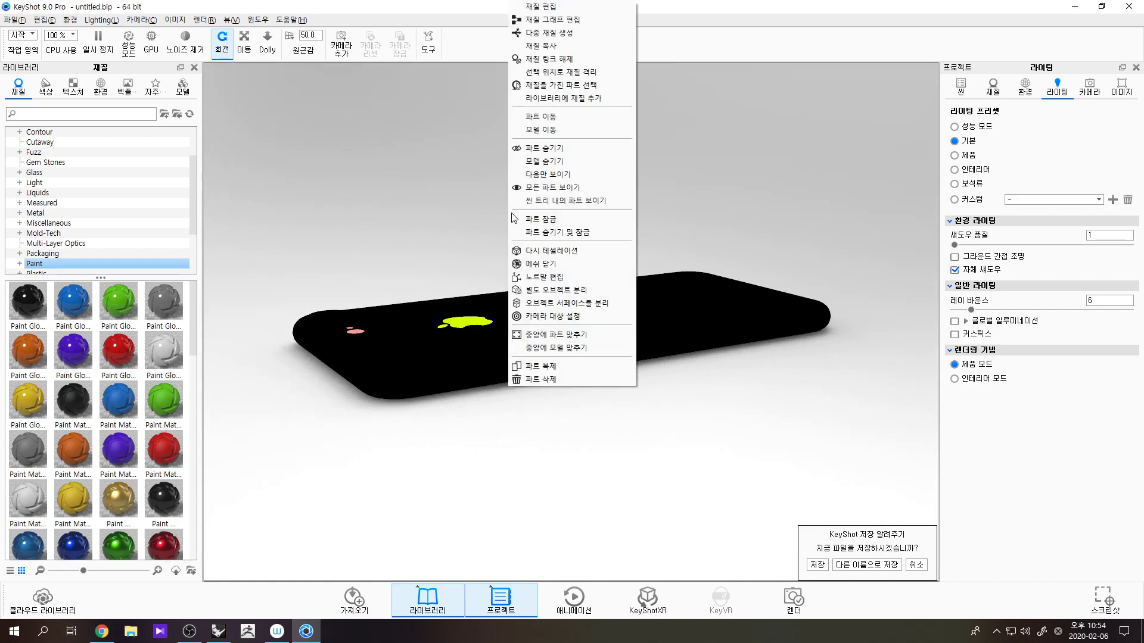
click(542, 129)
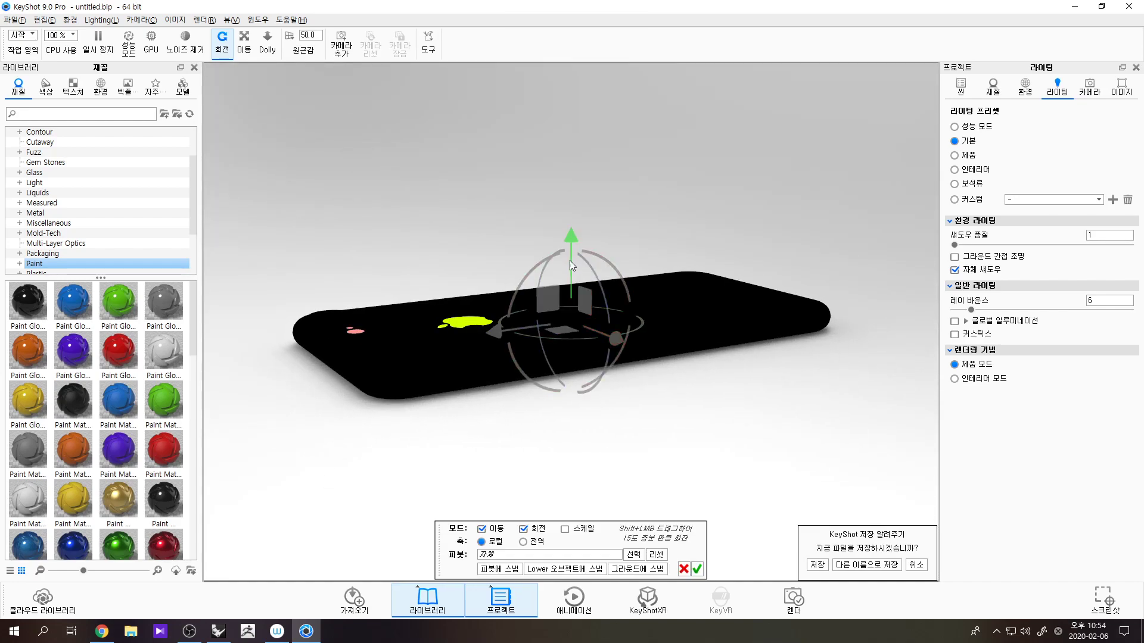
drag(578, 275, 721, 354)
scroll(739, 350, down, 5)
drag(575, 199, 590, 62)
middle_drag(689, 198, 705, 301)
drag(593, 171, 596, 356)
drag(588, 206, 593, 188)
click(698, 571)
drag(745, 381, 527, 275)
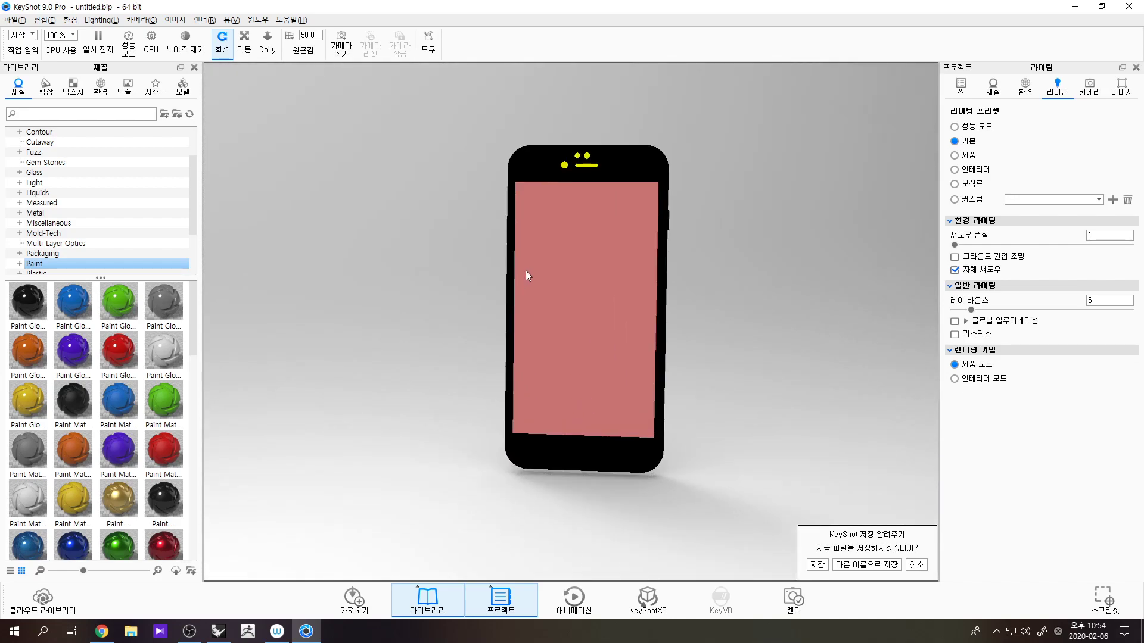
- Apply the grey Glass Basic material to the phone's front cover panel and hide that part
scroll(525, 276, up, 3)
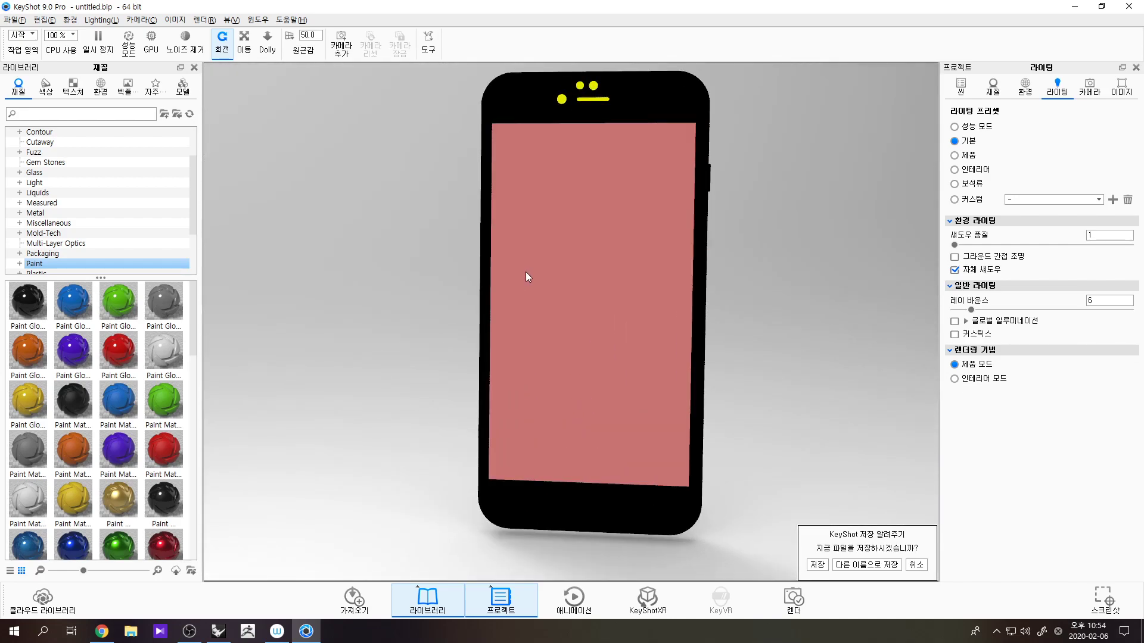
click(72, 172)
drag(164, 353, 617, 318)
right_click(595, 255)
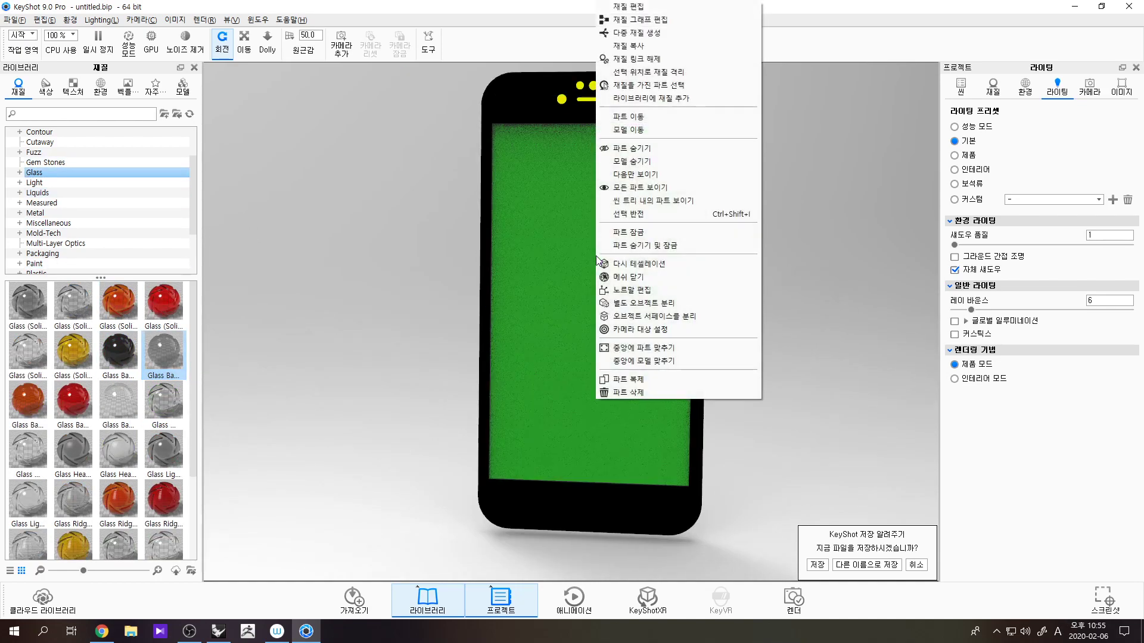
click(635, 150)
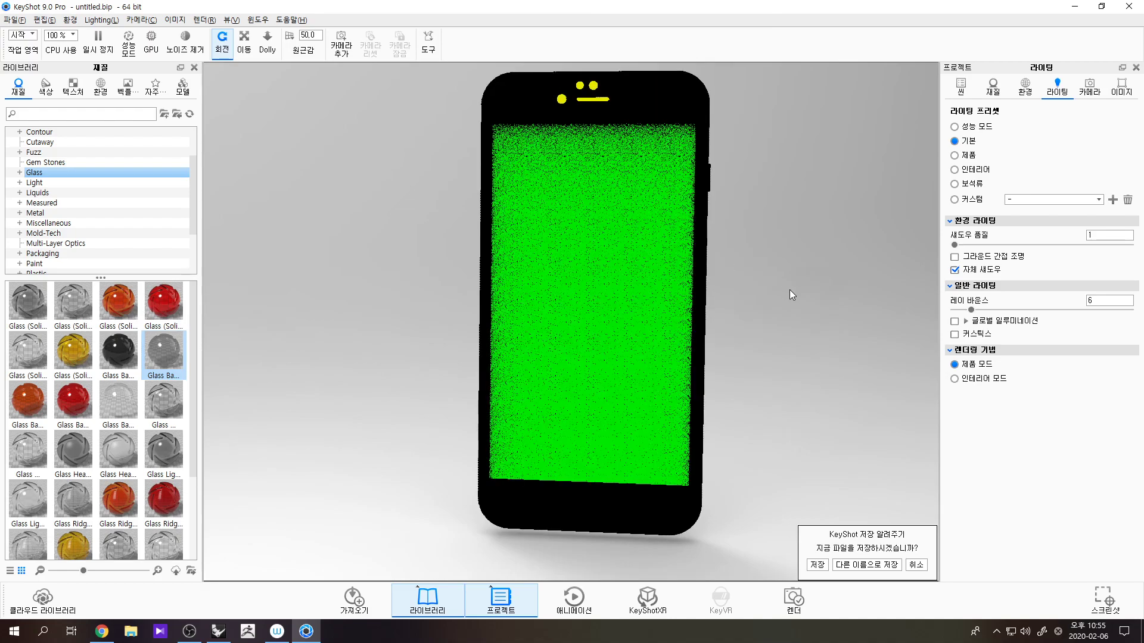
- Edit the display material and load crop.jpg from the desktop as its diffuse texture
drag(741, 326, 733, 324)
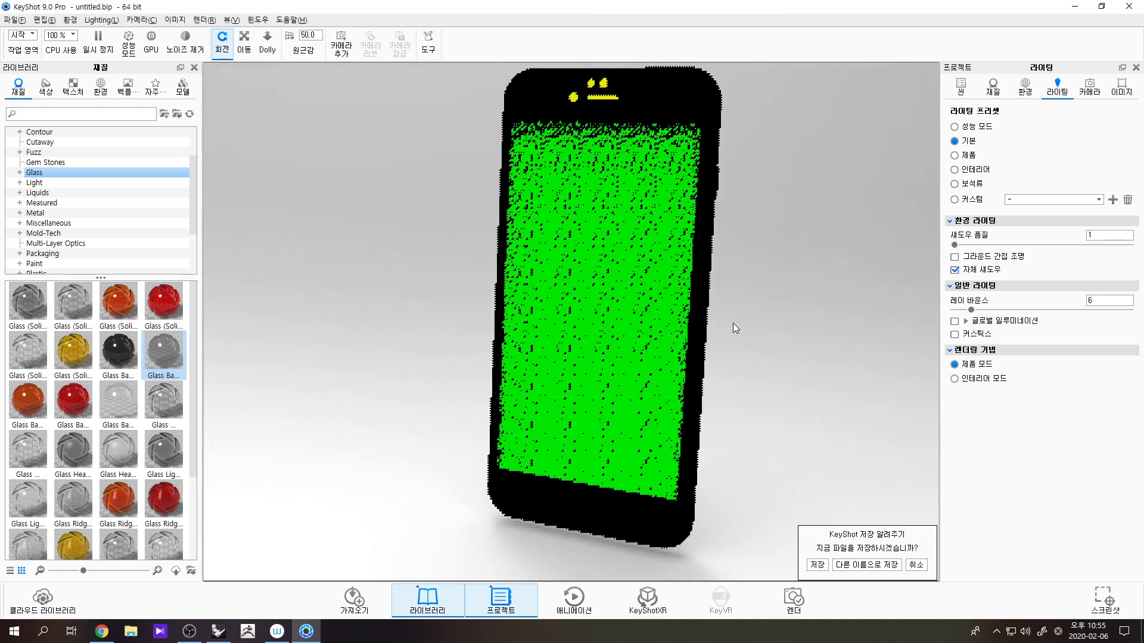
right_click(646, 262)
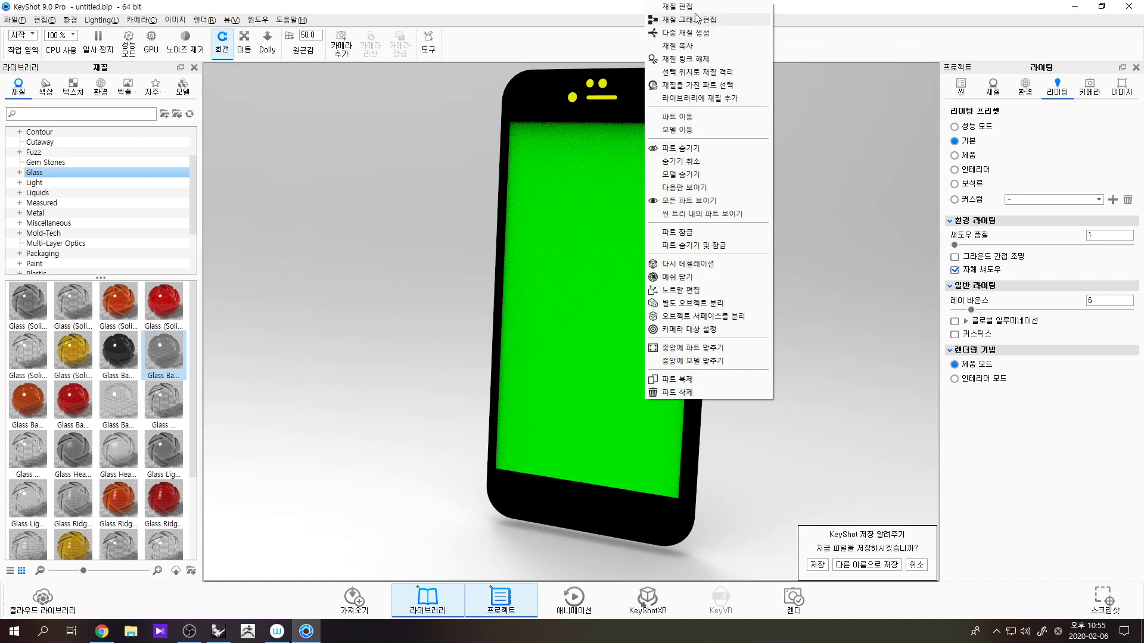
click(677, 7)
click(1048, 167)
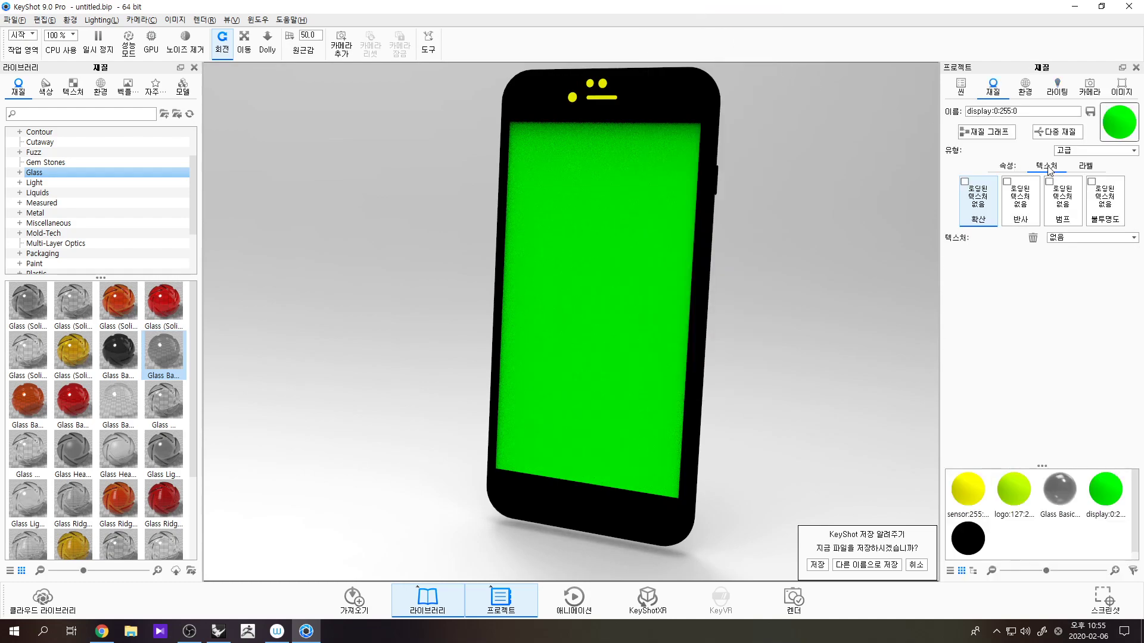
click(966, 189)
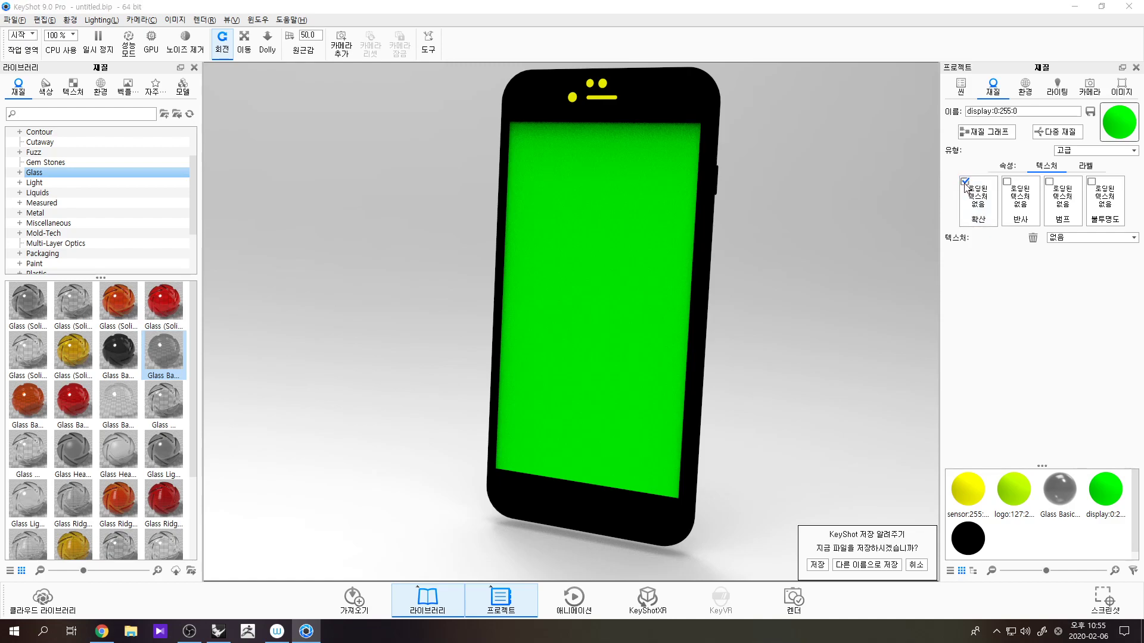
click(137, 43)
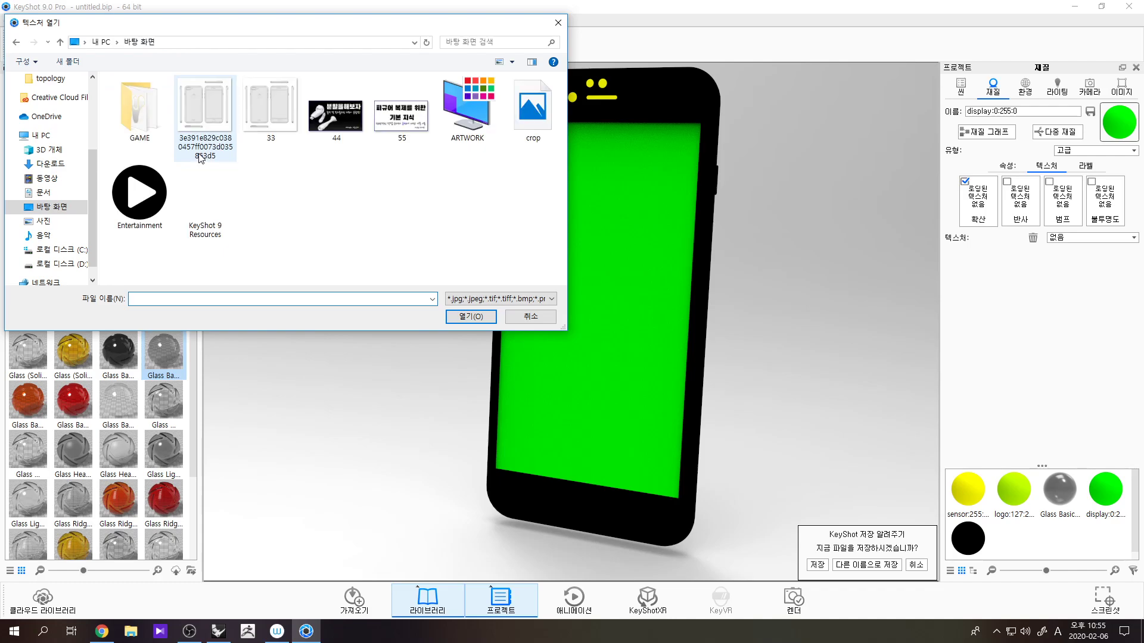
click(467, 115)
double_click(148, 190)
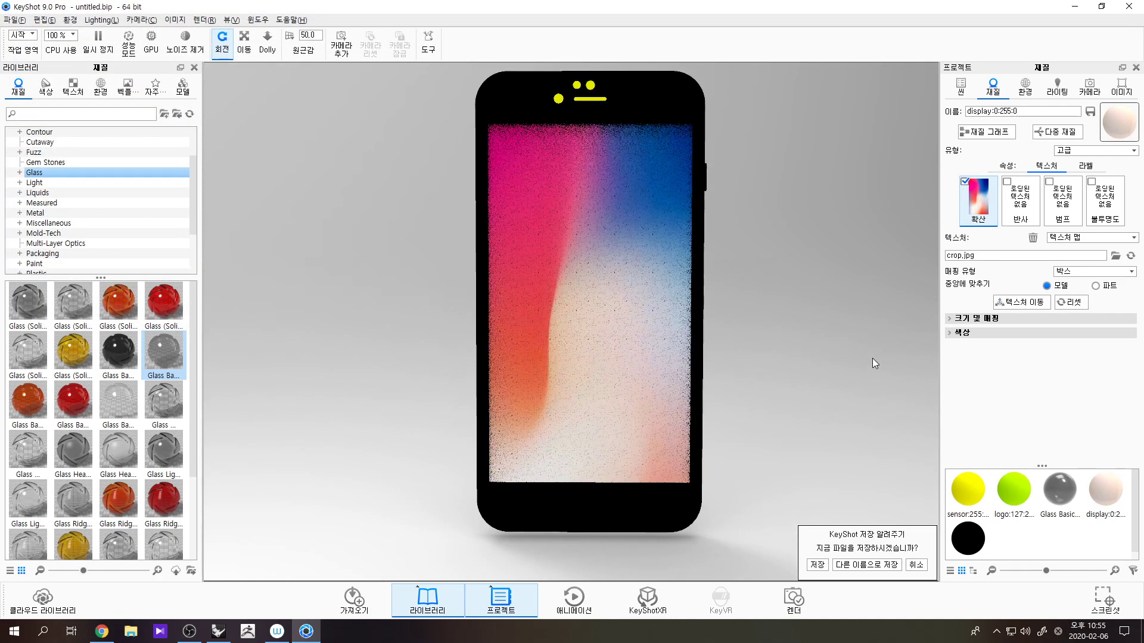
drag(872, 358, 838, 373)
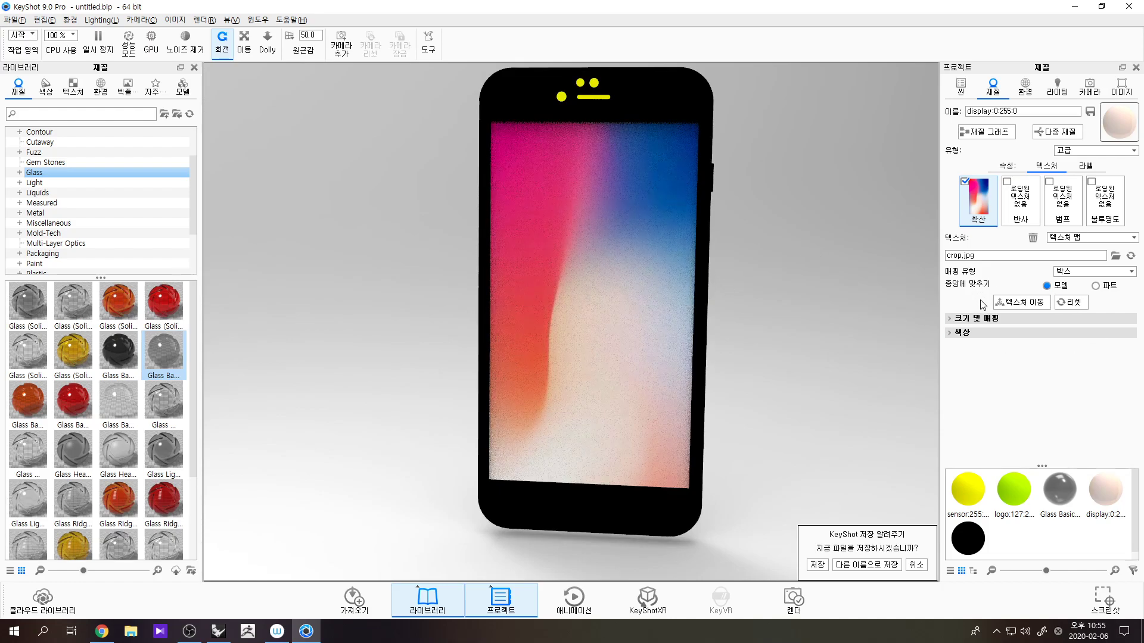
- Scale the wallpaper texture on the display to a width of 68.5 mm with linked proportions
click(983, 318)
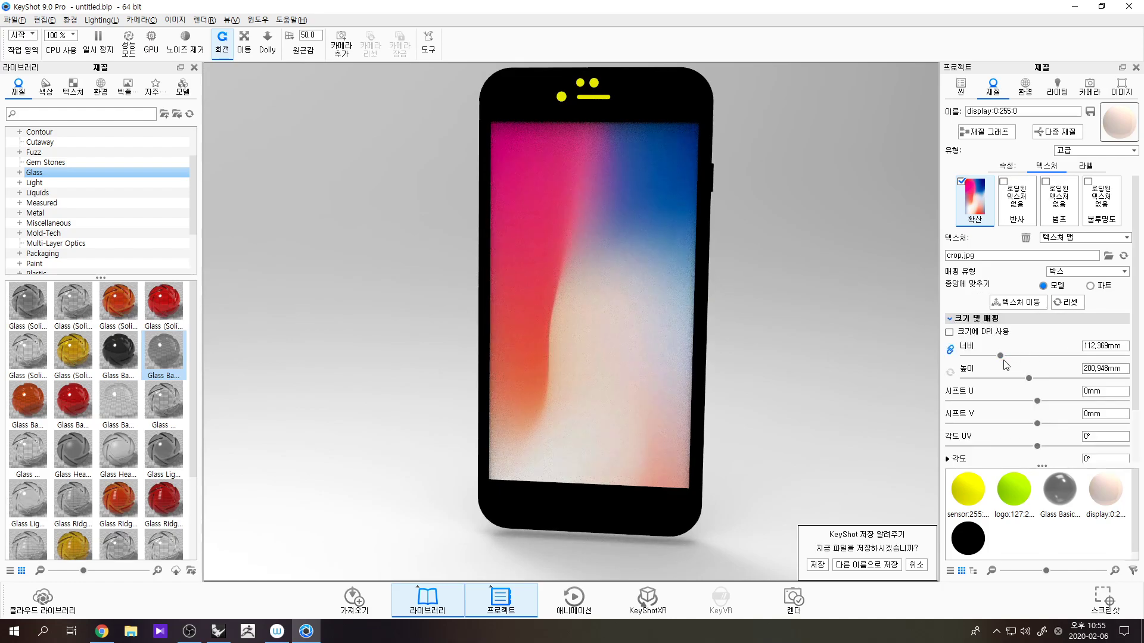
scroll(1003, 364, down, 1)
drag(1000, 322, 987, 323)
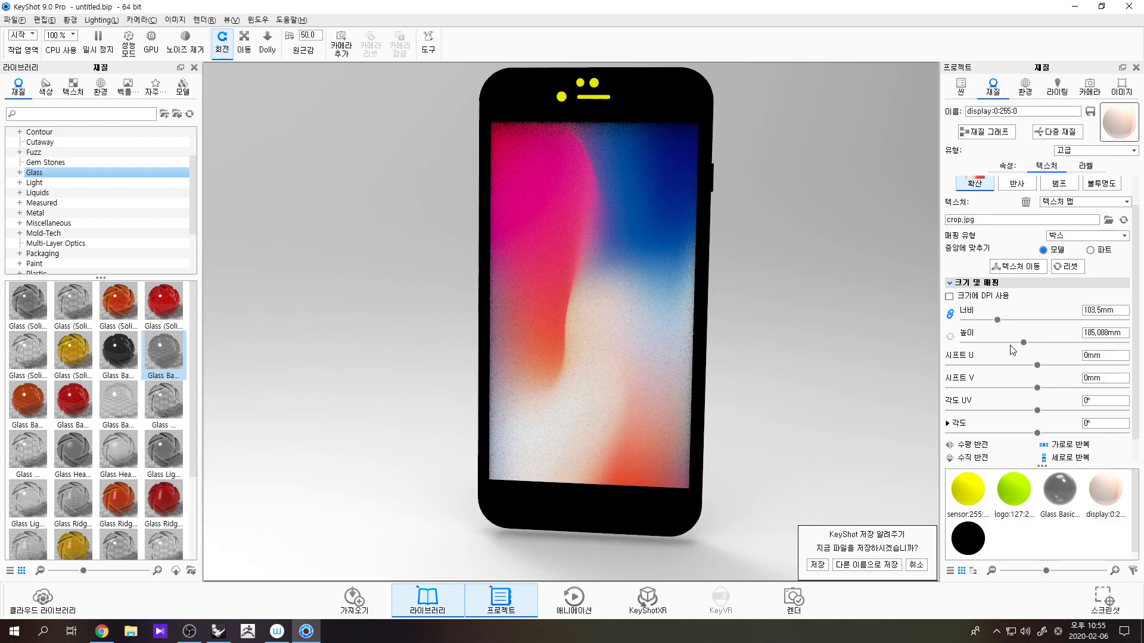
scroll(1028, 335, down, 1)
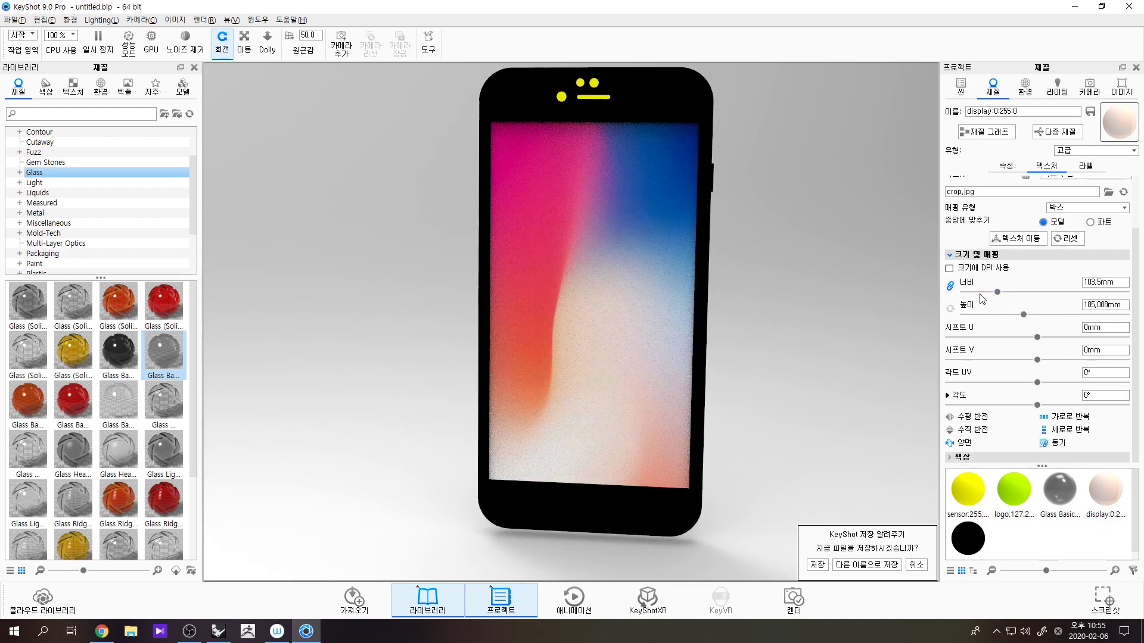
drag(1000, 295, 991, 293)
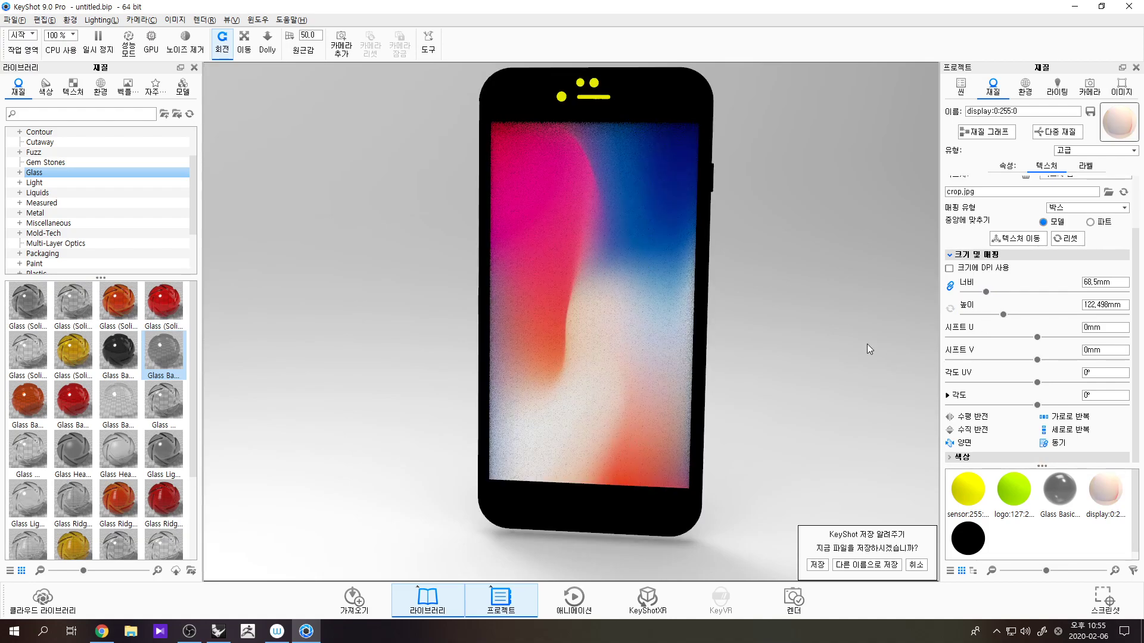
- Unhide the glass cover over the display and check the wallpaper through it from several angles
right_click(603, 210)
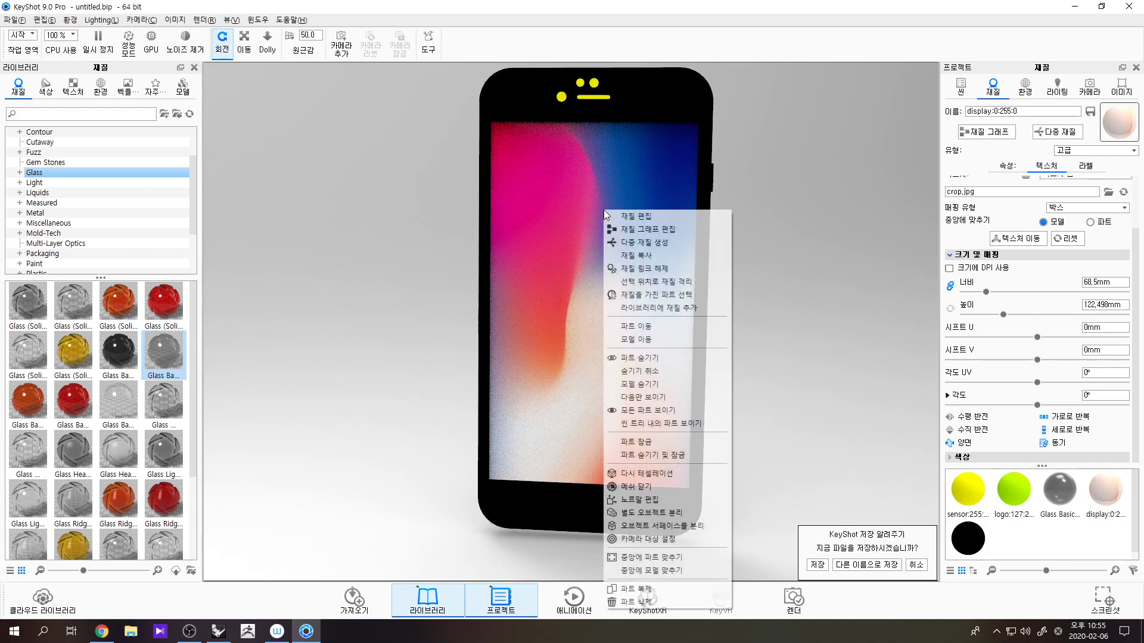
click(674, 374)
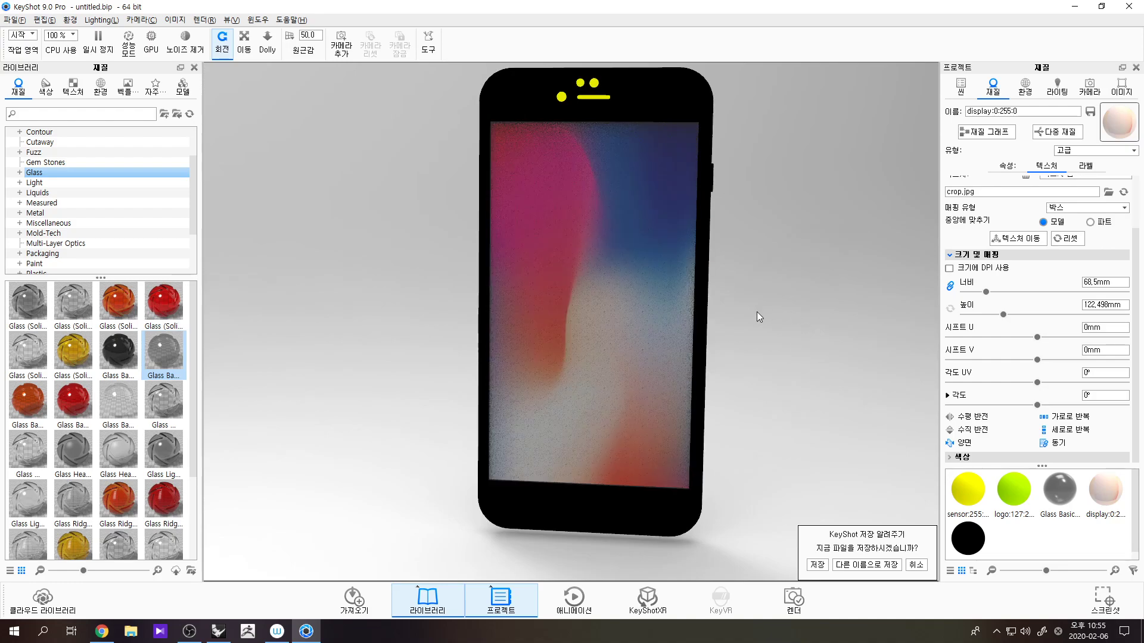
drag(810, 299, 587, 234)
drag(767, 310, 693, 302)
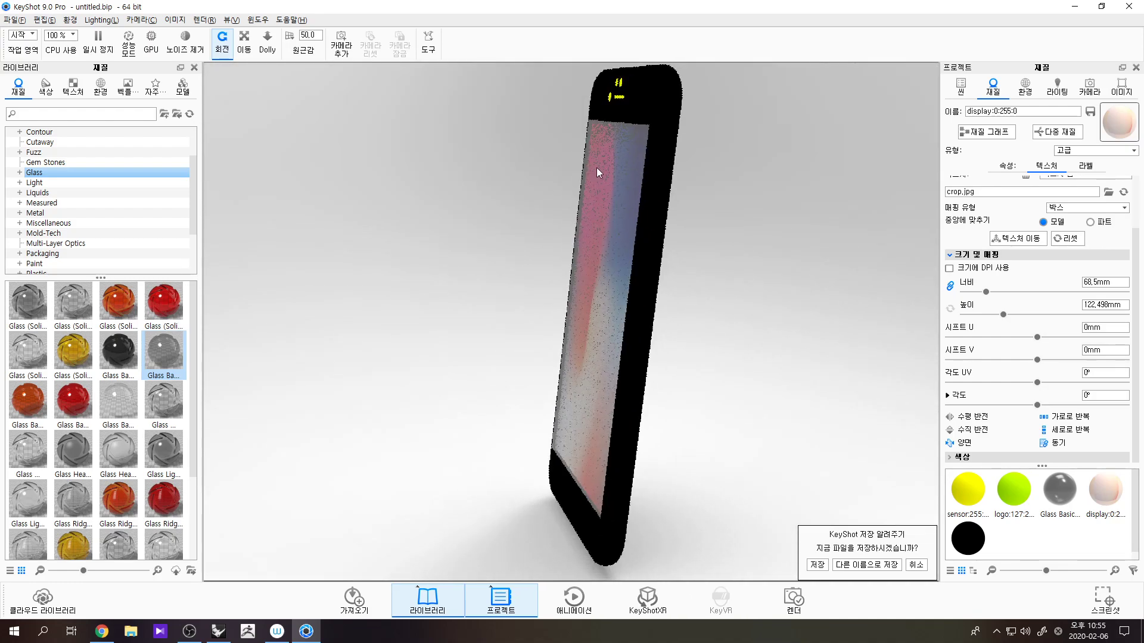
drag(798, 316, 722, 270)
drag(593, 150, 830, 307)
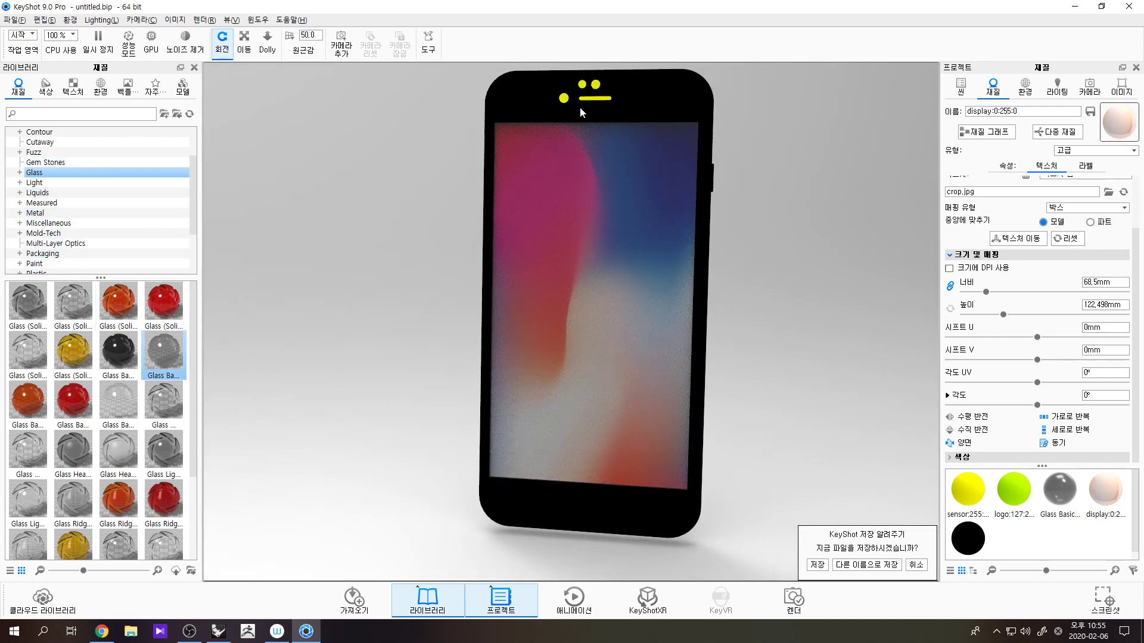
- Apply the white Hard Shiny plastic material to the phone body
scroll(89, 194, up, 1)
scroll(77, 197, down, 2)
click(64, 233)
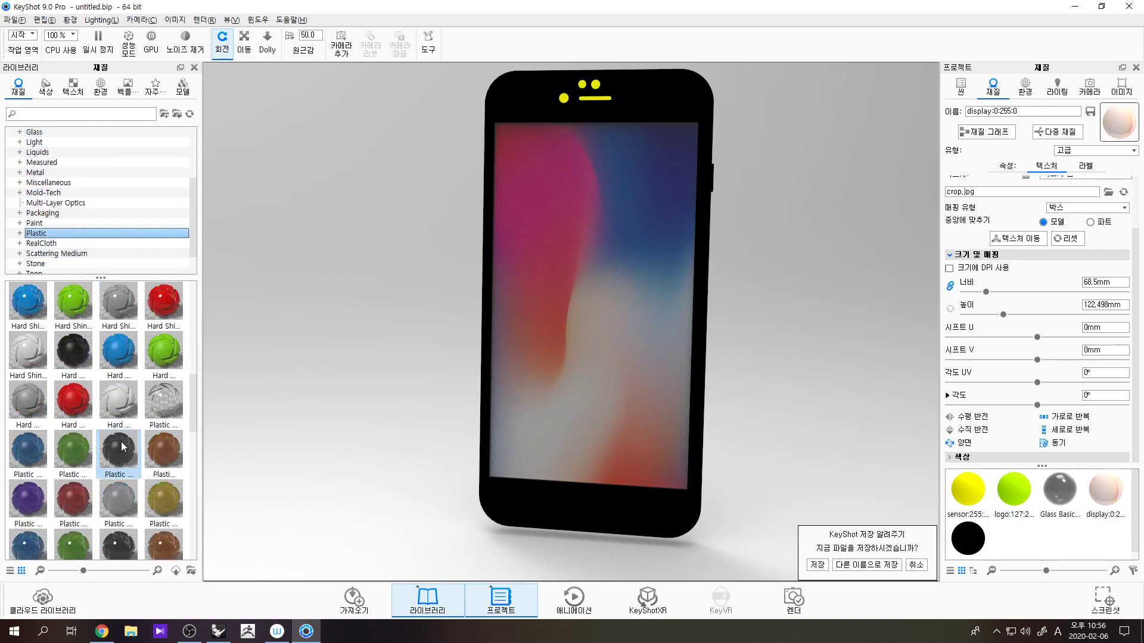
drag(28, 357, 582, 541)
drag(731, 424, 720, 435)
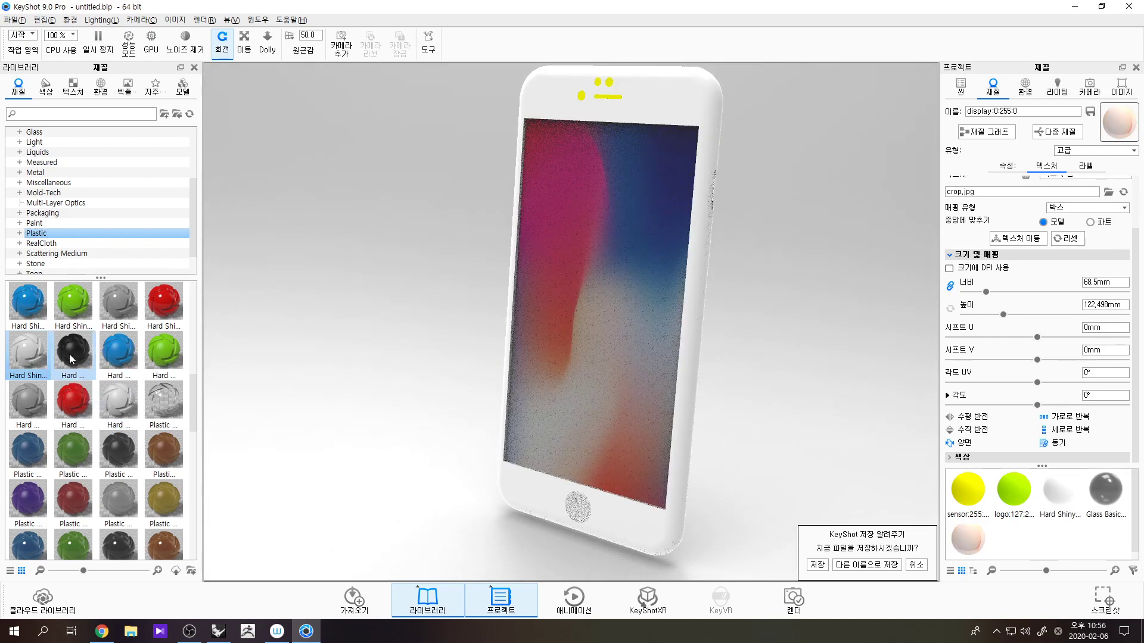
- Try a green translucent plastic and the grey Hard Rough plastic on the phone body
scroll(78, 387, down, 10)
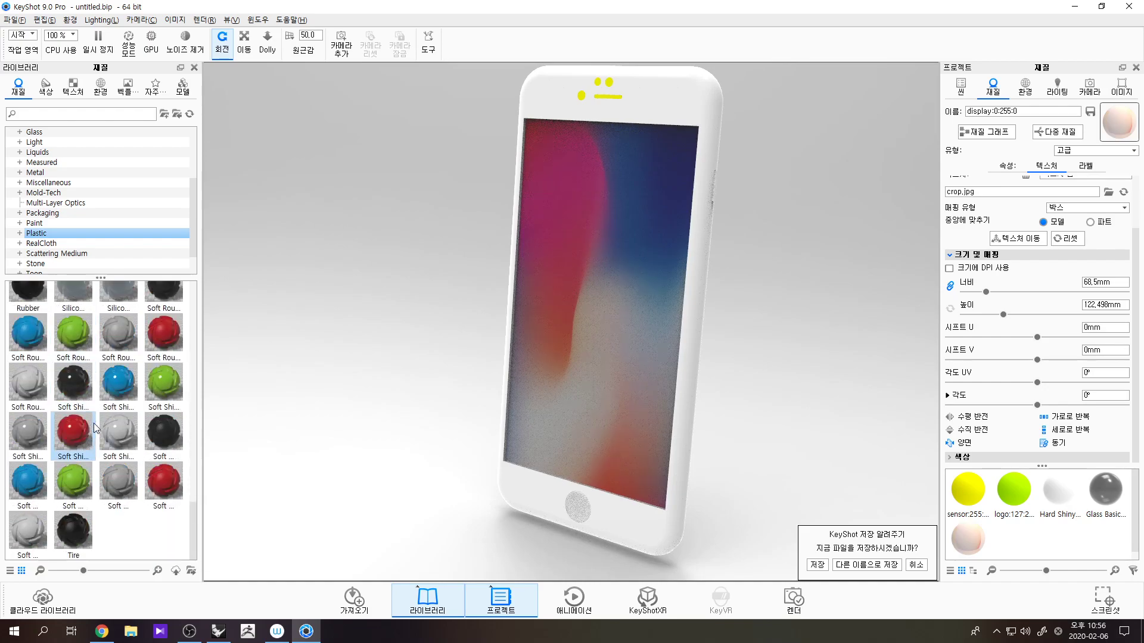
scroll(95, 429, up, 5)
drag(76, 443, 516, 510)
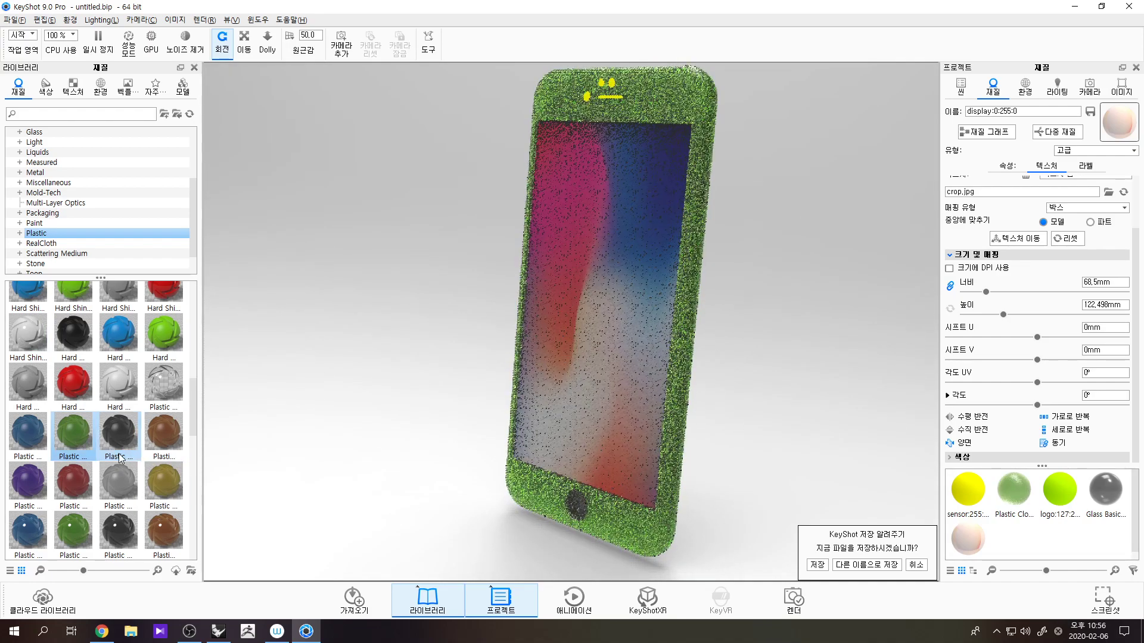
scroll(94, 442, up, 3)
drag(45, 405, 590, 536)
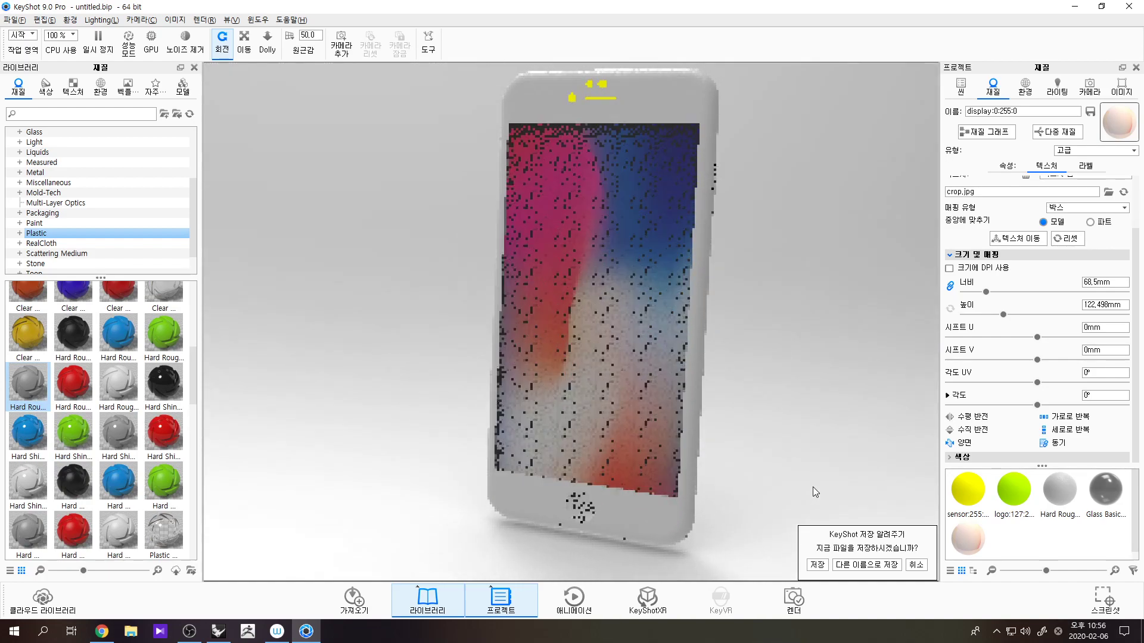
- Put the white Hard Shiny plastic back on the phone body
scroll(66, 409, up, 3)
scroll(66, 410, down, 3)
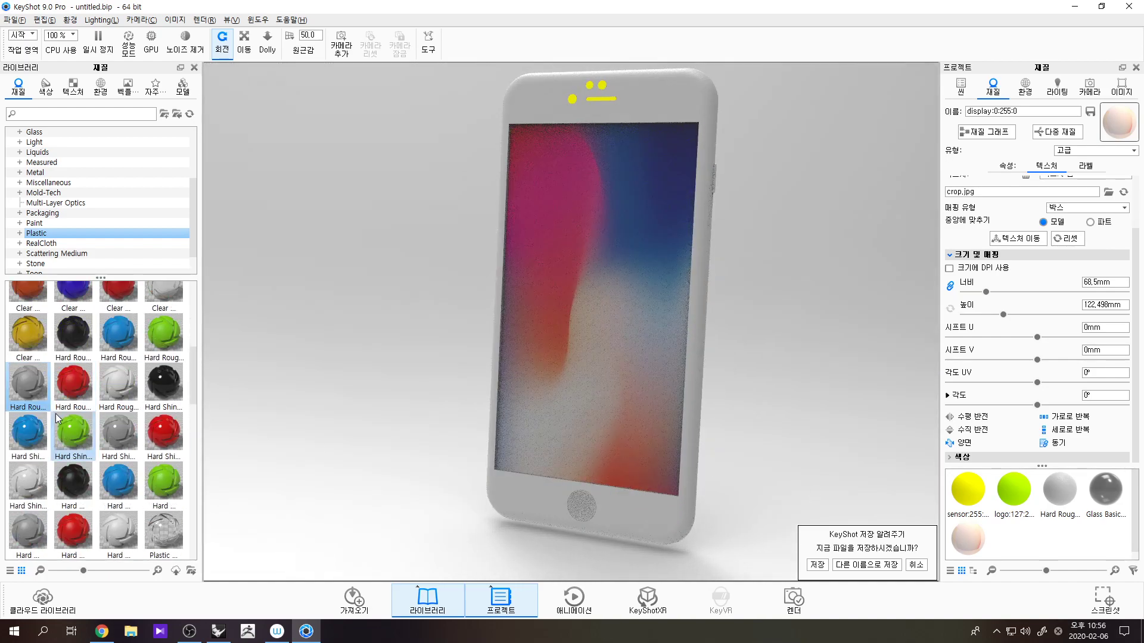
scroll(57, 418, down, 3)
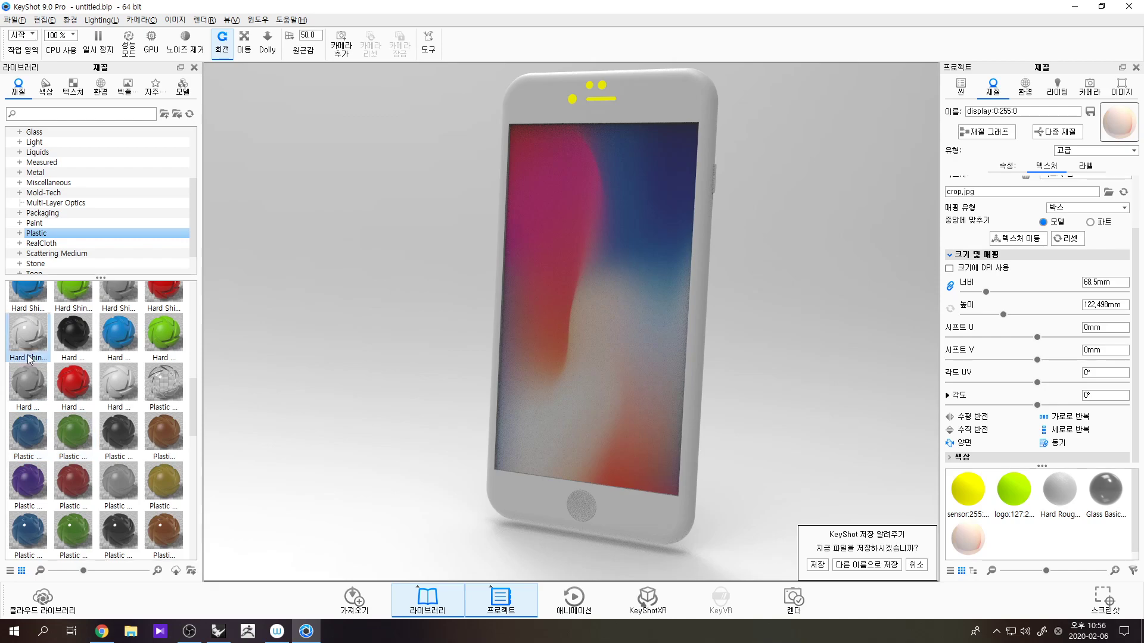
drag(32, 405, 631, 530)
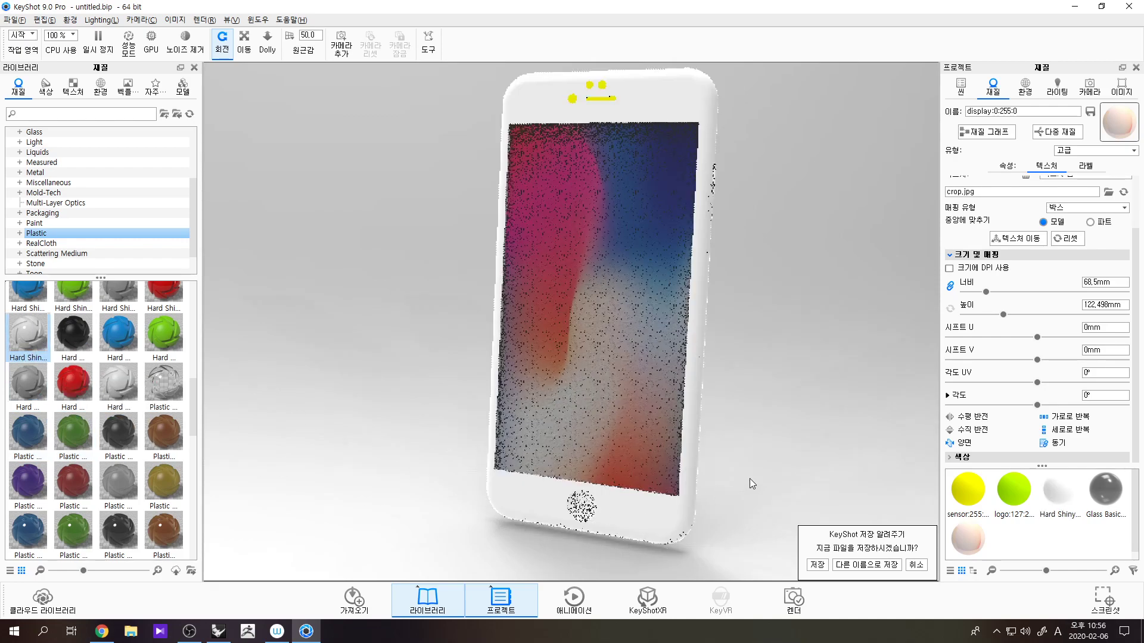
- Apply the red Hard Textured plastic to the apple logo on the phone's back
drag(747, 440, 651, 419)
middle_drag(739, 432, 736, 547)
scroll(625, 223, down, 5)
scroll(631, 255, up, 8)
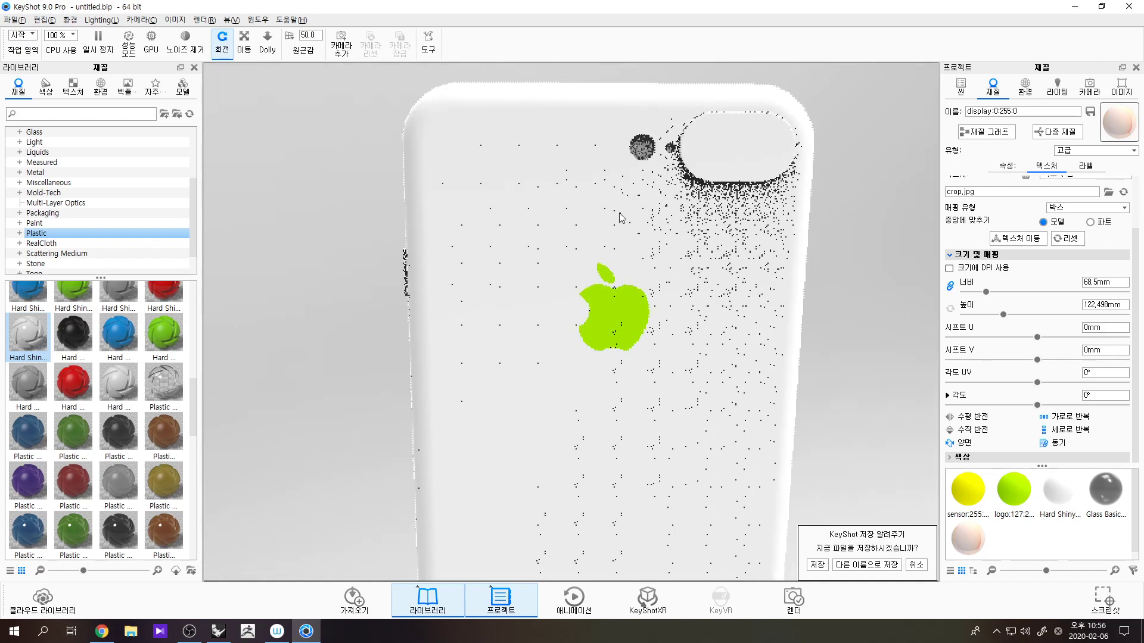
scroll(617, 292, down, 8)
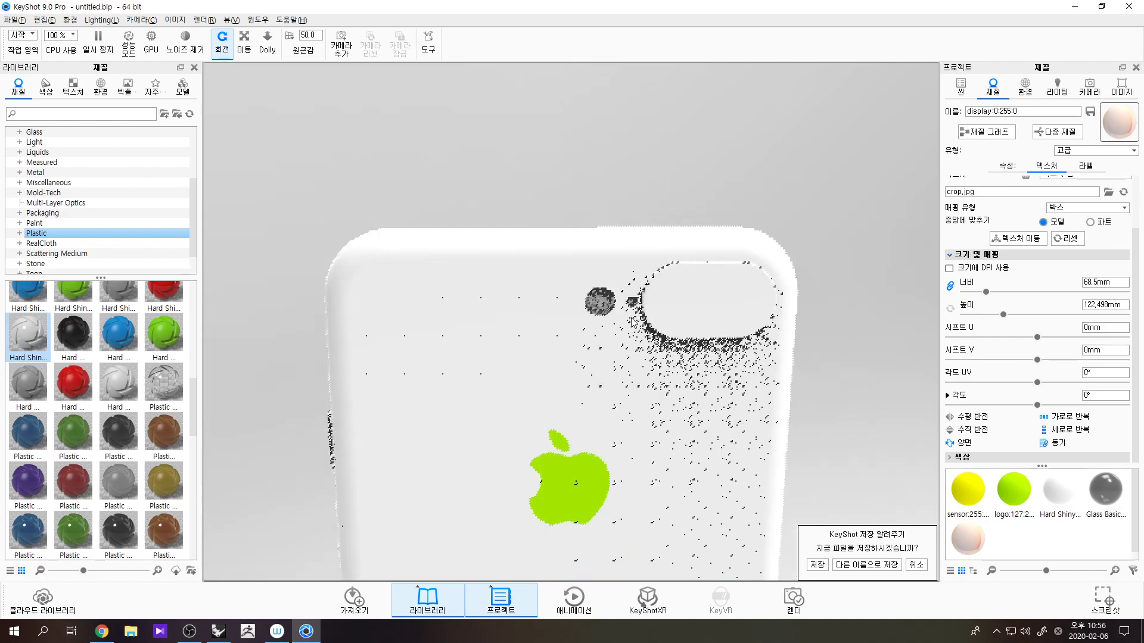
scroll(513, 350, up, 4)
drag(74, 384, 556, 306)
- Apply the black Glass Basic material to the yellow sensors and speaker slot on the phone's front
drag(381, 420, 259, 332)
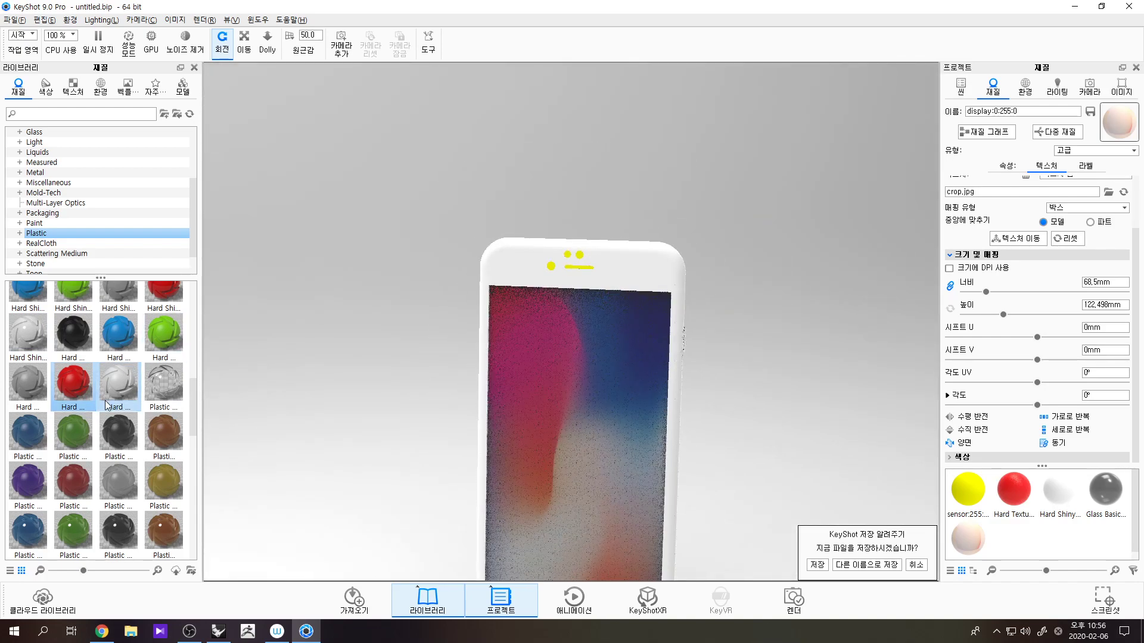
scroll(54, 195, up, 2)
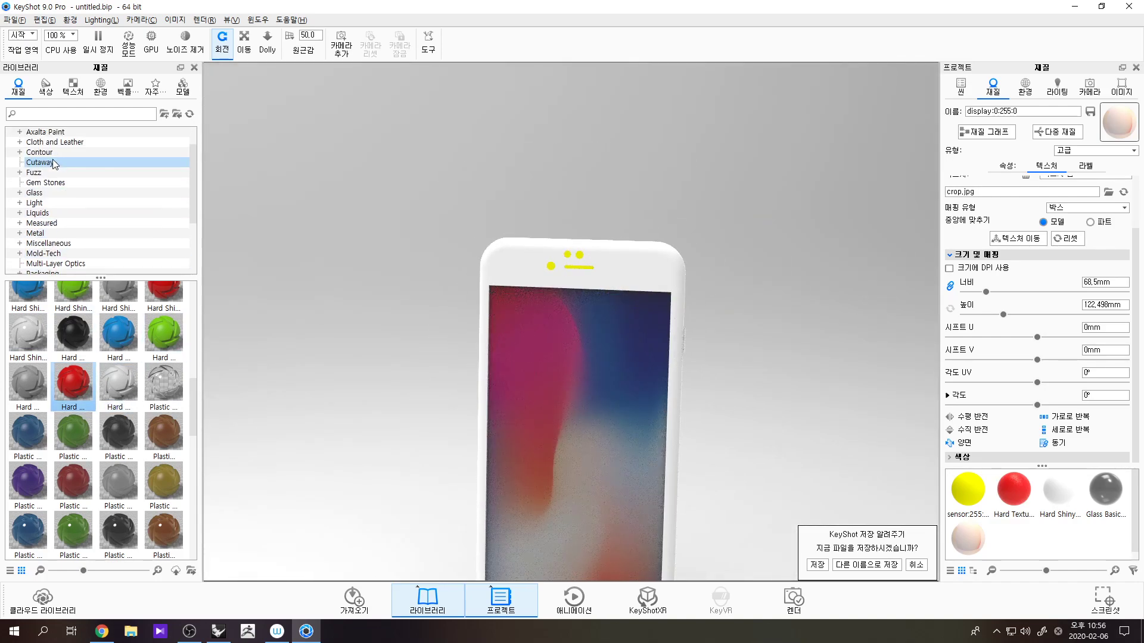
click(48, 192)
drag(118, 353, 576, 269)
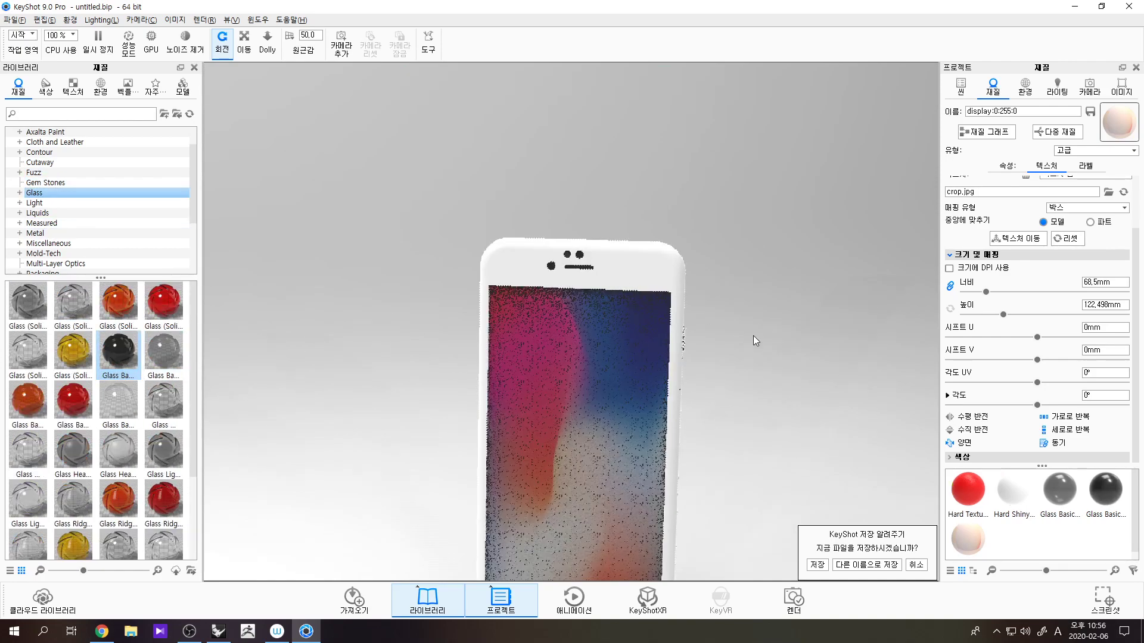
- Rotate the lighting environment to 99.5° around the phone
scroll(740, 270, up, 2)
scroll(740, 270, up, 1)
middle_drag(785, 402, 762, 225)
scroll(759, 369, down, 4)
scroll(761, 377, down, 1)
drag(725, 394, 536, 385)
click(1025, 89)
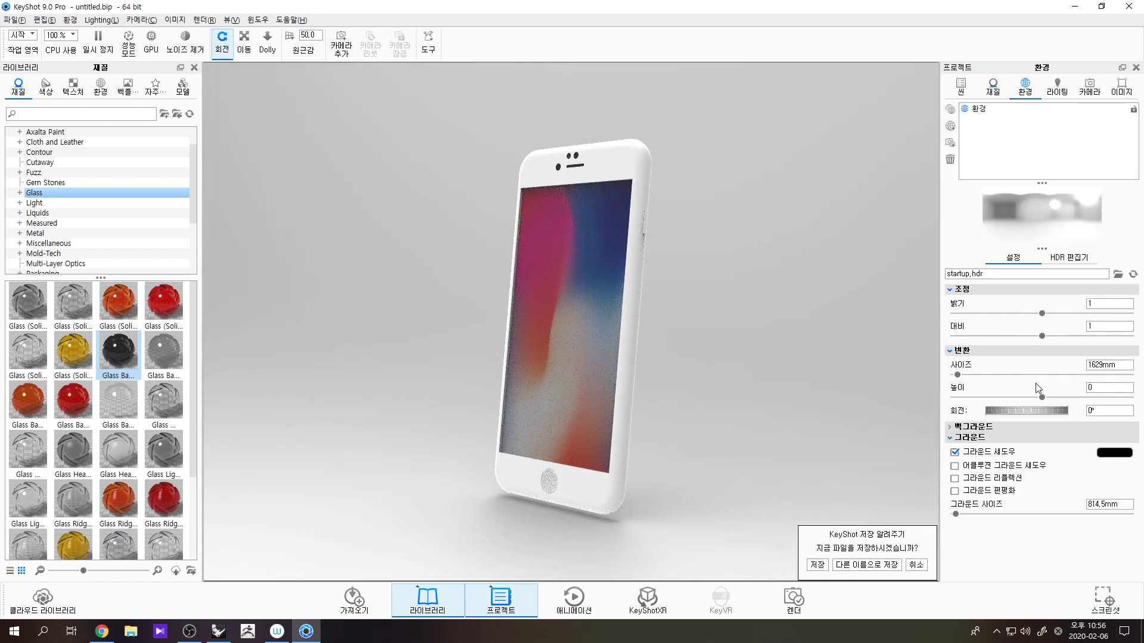
mouse_move(1034, 412)
mouse_down()
mouse_move(1021, 423)
mouse_move(1034, 410)
mouse_move(1003, 409)
mouse_move(1045, 406)
mouse_move(1024, 407)
mouse_up()
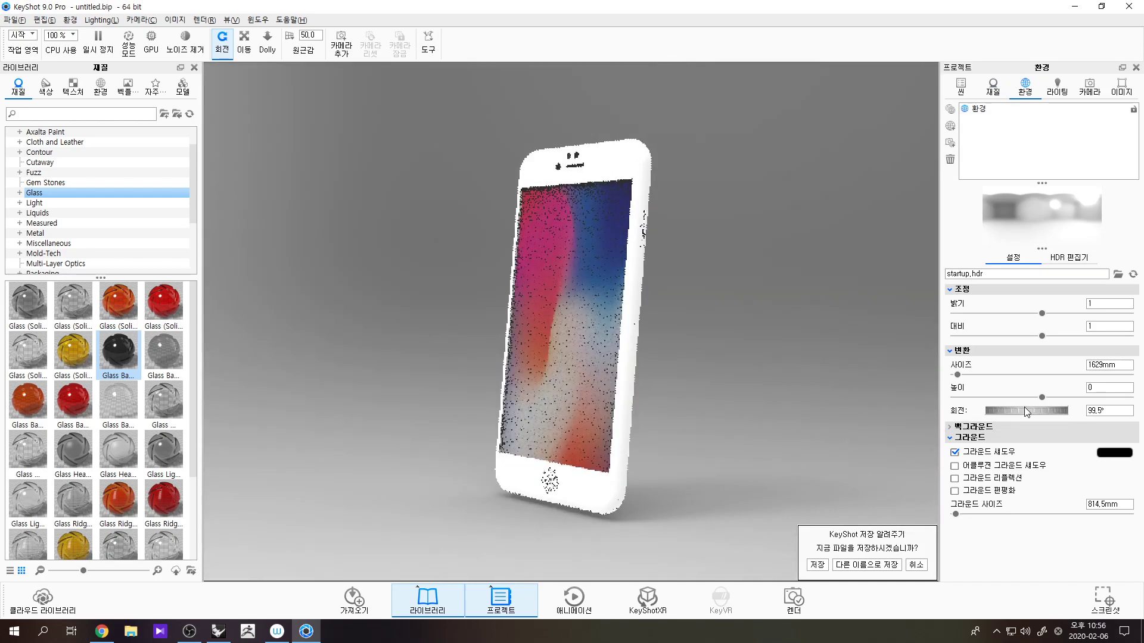
drag(673, 421, 690, 417)
scroll(645, 196, down, 3)
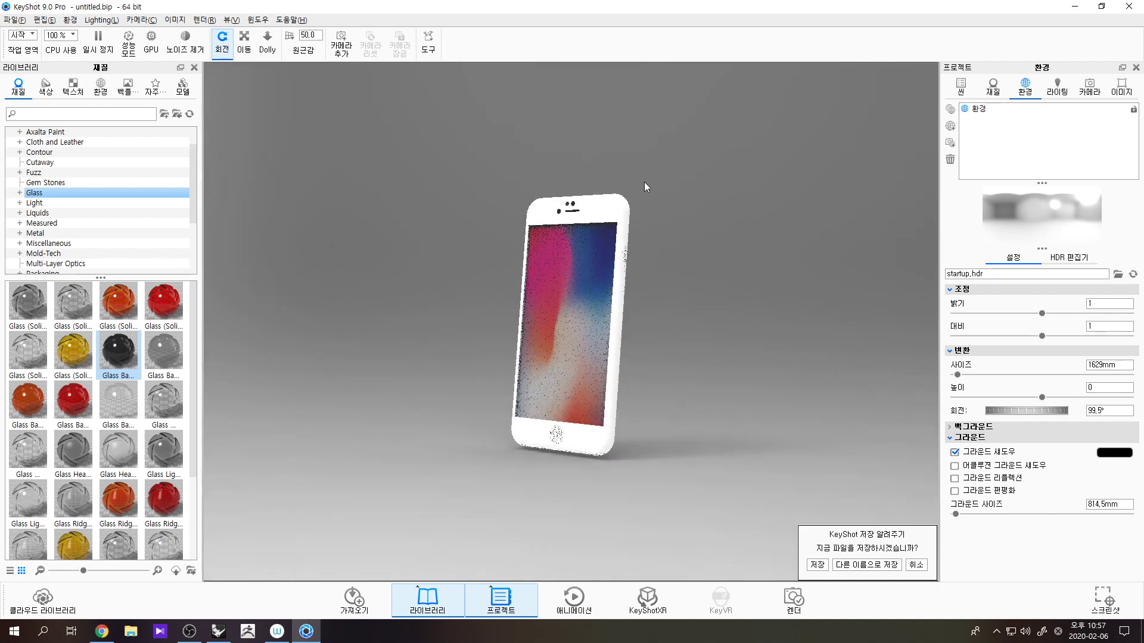
scroll(627, 232, up, 8)
scroll(668, 172, down, 4)
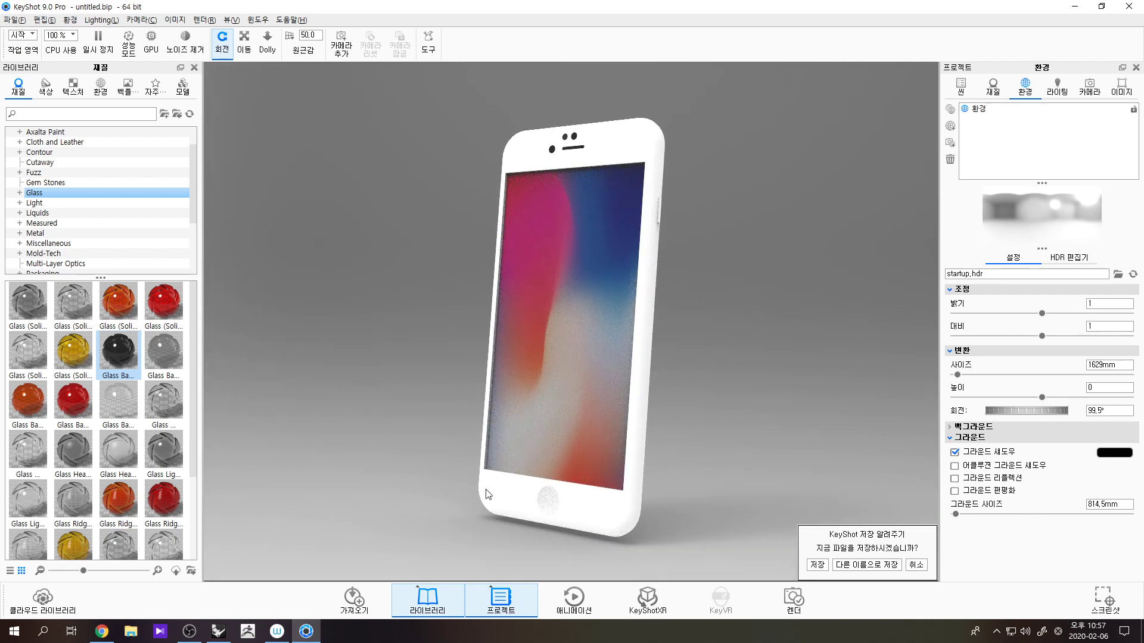
- Switch to Rhino and extract the rounded side and upper corner surfaces from the phone body
click(230, 631)
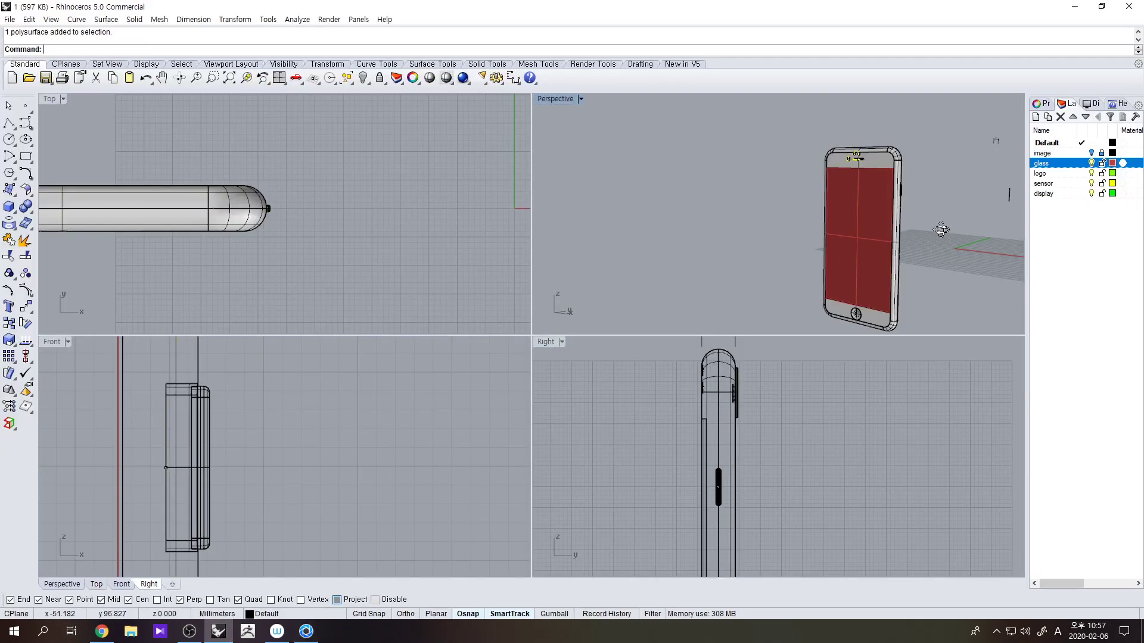
right_drag(947, 234, 882, 238)
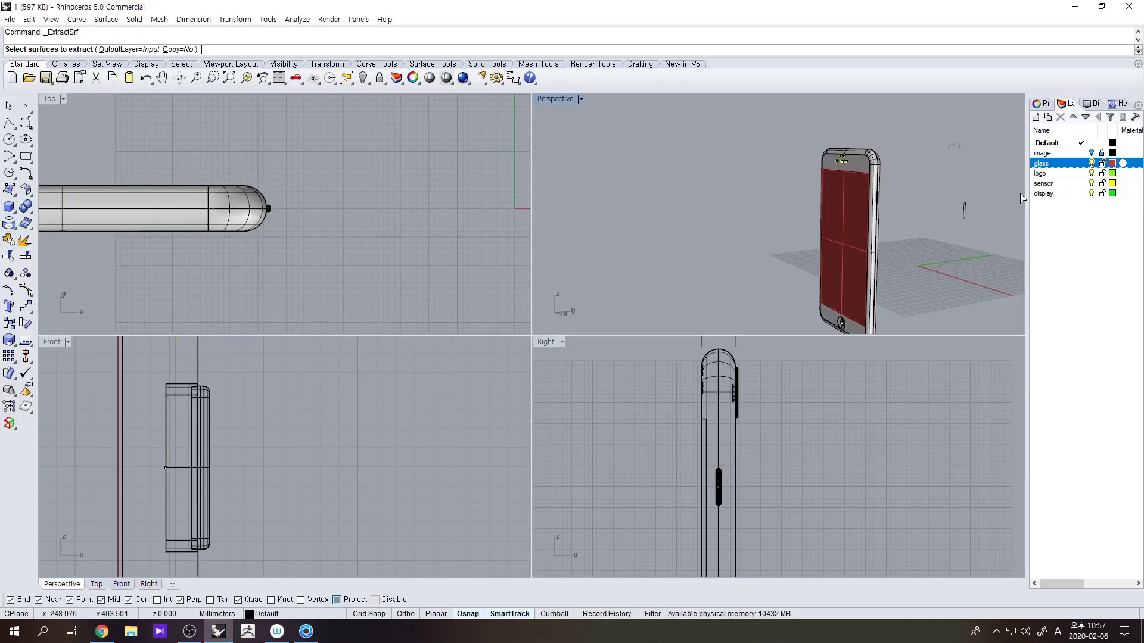
scroll(907, 146, up, 8)
click(833, 195)
click(835, 250)
click(857, 248)
click(857, 212)
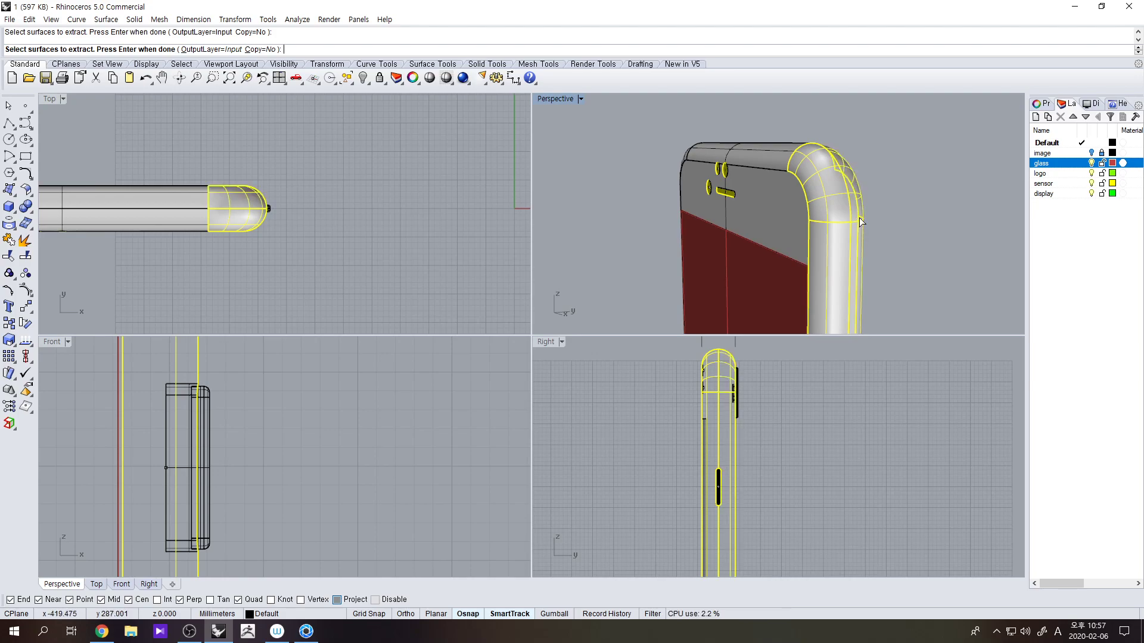
right_drag(860, 220, 897, 167)
scroll(896, 168, down, 3)
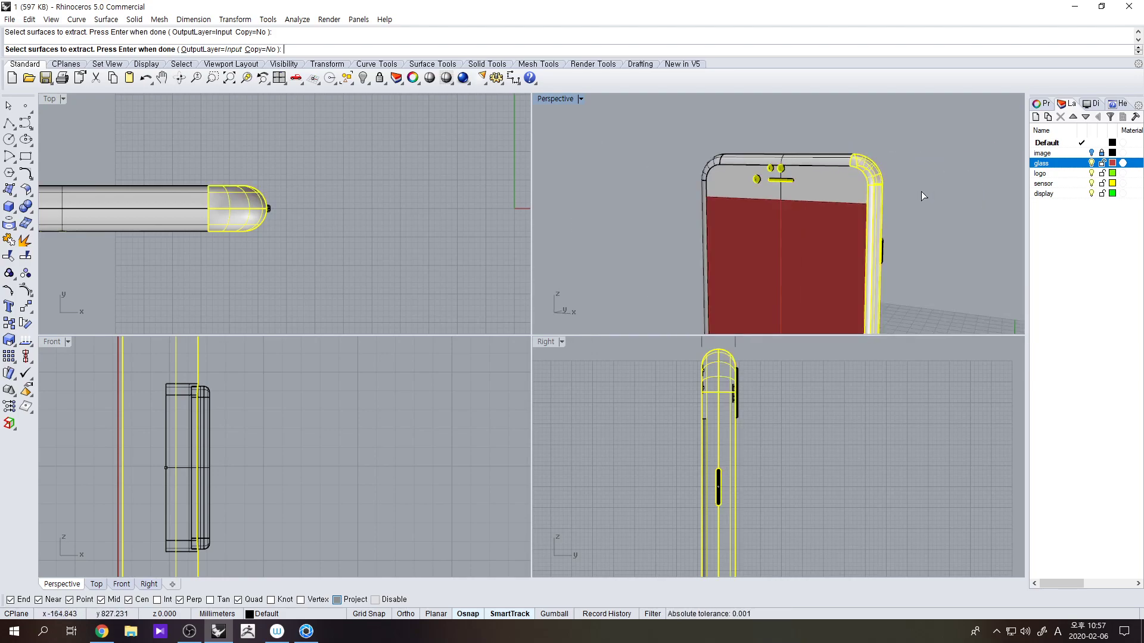
key(Return)
right_drag(910, 195, 892, 243)
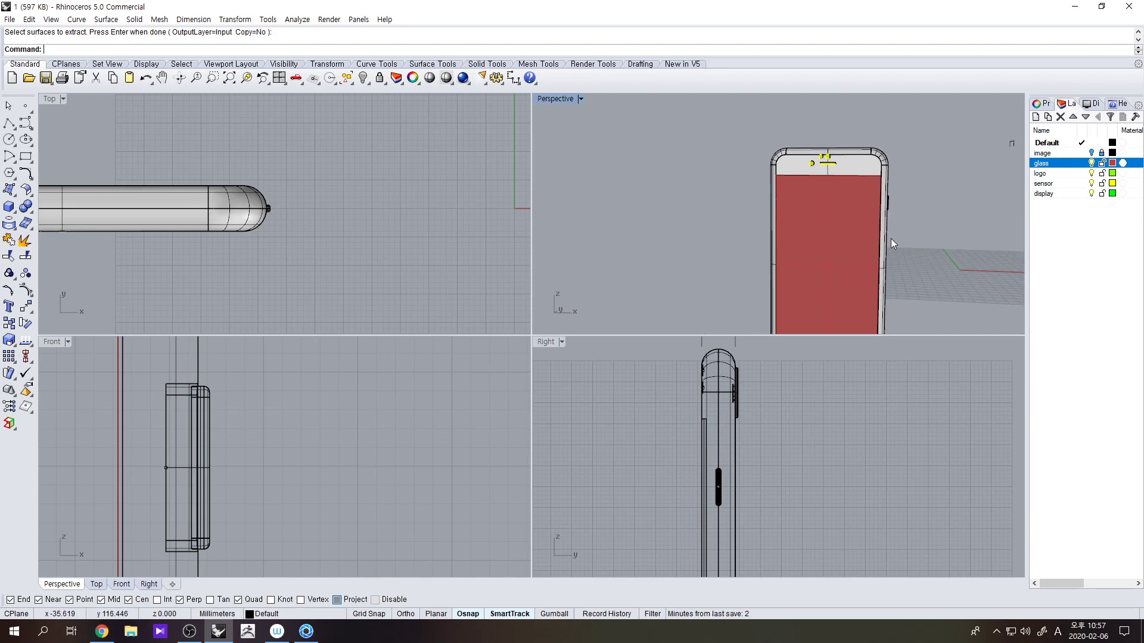
right_drag(922, 256, 728, 262)
right_drag(831, 174, 739, 325)
- Switch back to KeyShot and turn the camera slightly so the phone's front faces the viewer more directly
click(306, 631)
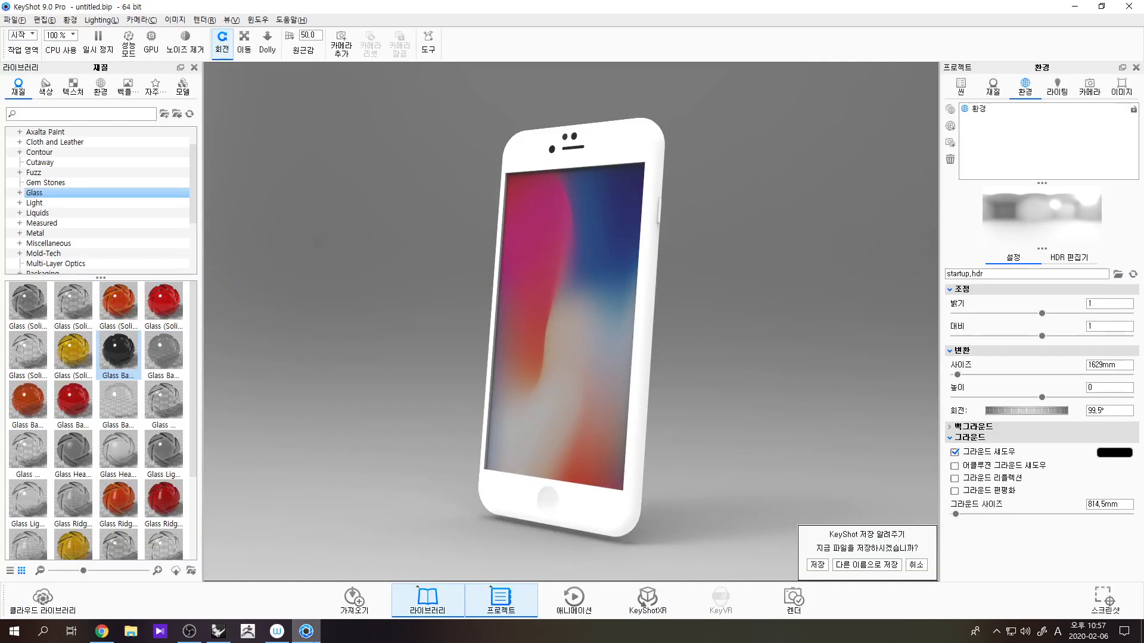
drag(698, 413, 748, 408)
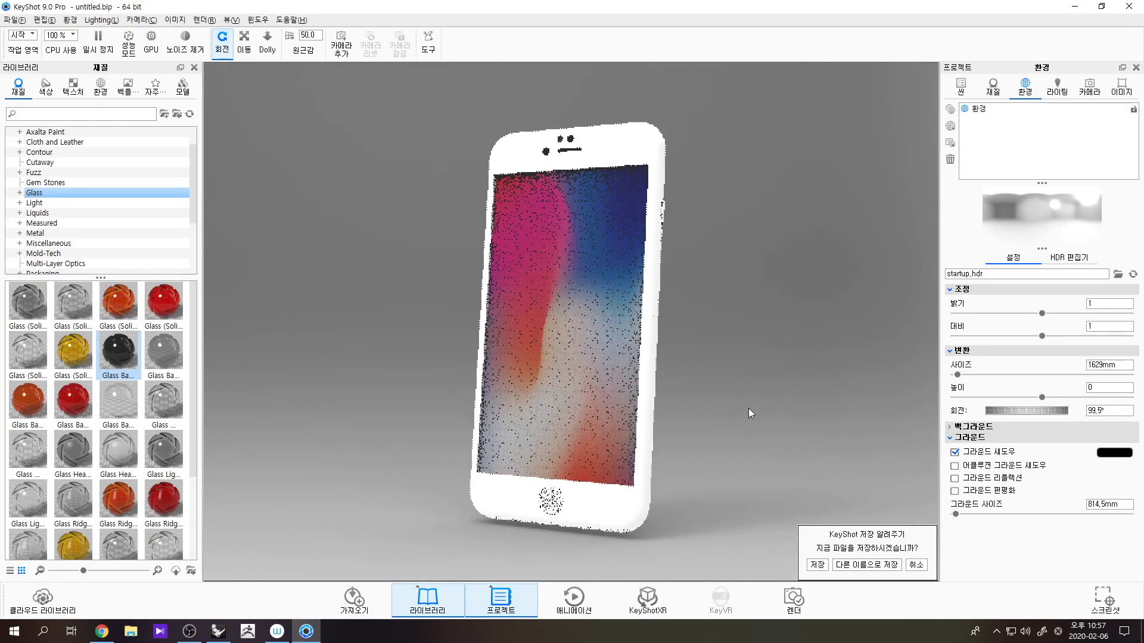